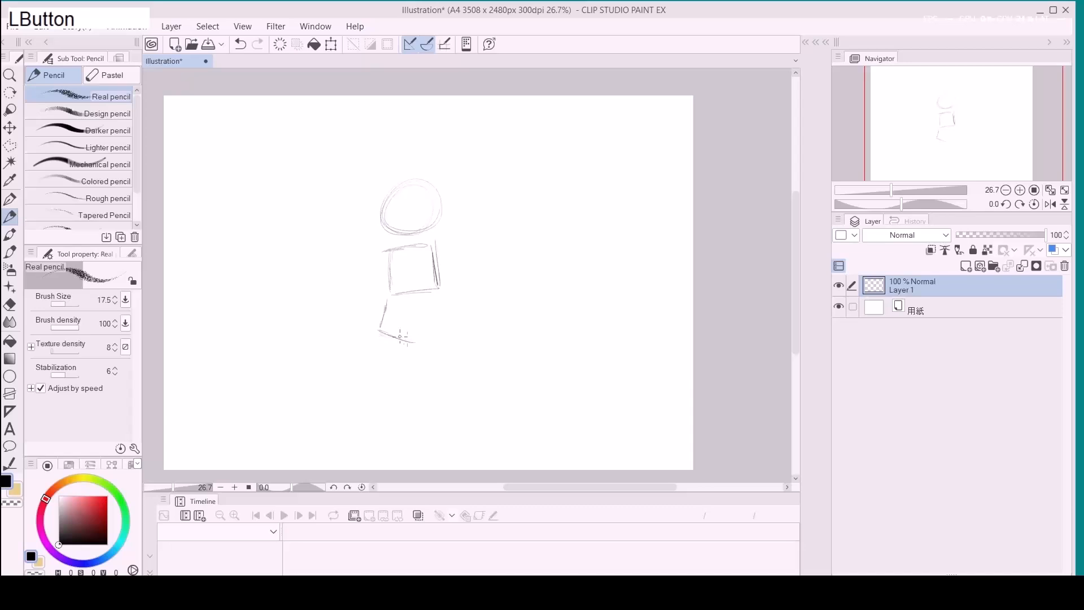
Sketch the pelvis block and both thighs spread apart, with small circles for the knees.
mouse_move(386, 299)
left_mouse_down()
mouse_move(447, 298)
mouse_move(445, 327)
left_mouse_up()
mouse_move(370, 343)
left_mouse_down()
mouse_move(357, 375)
mouse_move(391, 351)
mouse_move(373, 380)
mouse_move(392, 342)
mouse_move(453, 361)
left_mouse_up()
left_click_drag(455, 319, 471, 367)
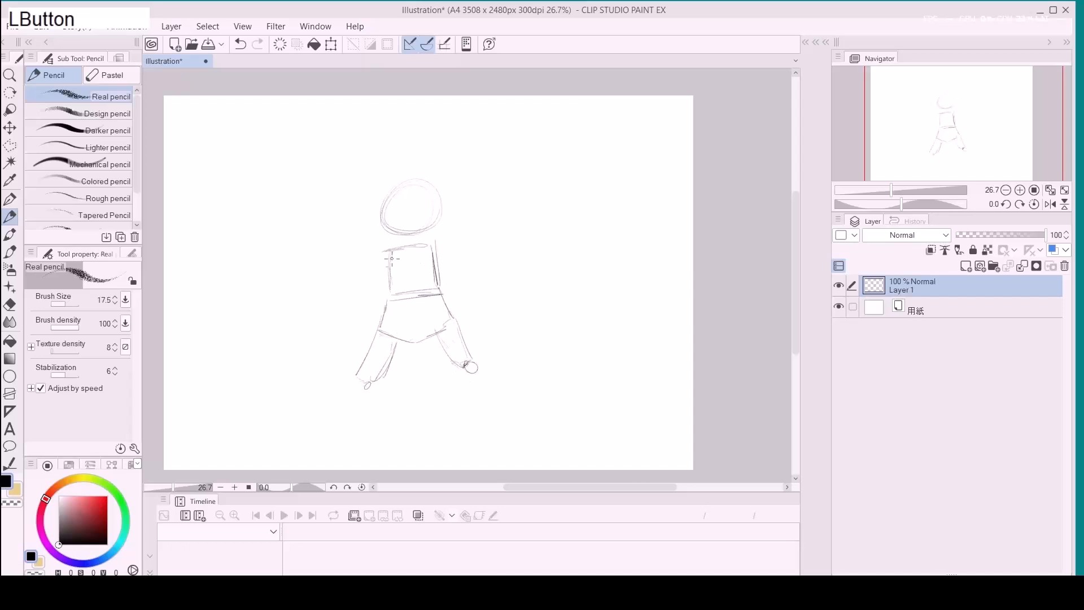
Sketch an arm folded across the chest and reaching outward, plus the neck and the vertical centre lines of the head.
mouse_move(393, 252)
left_mouse_down()
mouse_move(412, 267)
mouse_move(390, 264)
mouse_move(396, 254)
mouse_move(409, 273)
mouse_move(434, 269)
mouse_move(460, 242)
mouse_move(406, 261)
mouse_move(428, 264)
mouse_move(410, 271)
mouse_move(430, 264)
mouse_move(484, 227)
mouse_move(434, 268)
mouse_move(450, 240)
mouse_move(394, 246)
mouse_move(394, 235)
mouse_move(437, 237)
left_mouse_up()
left_click_drag(421, 199, 418, 240)
left_click_drag(409, 181, 409, 232)
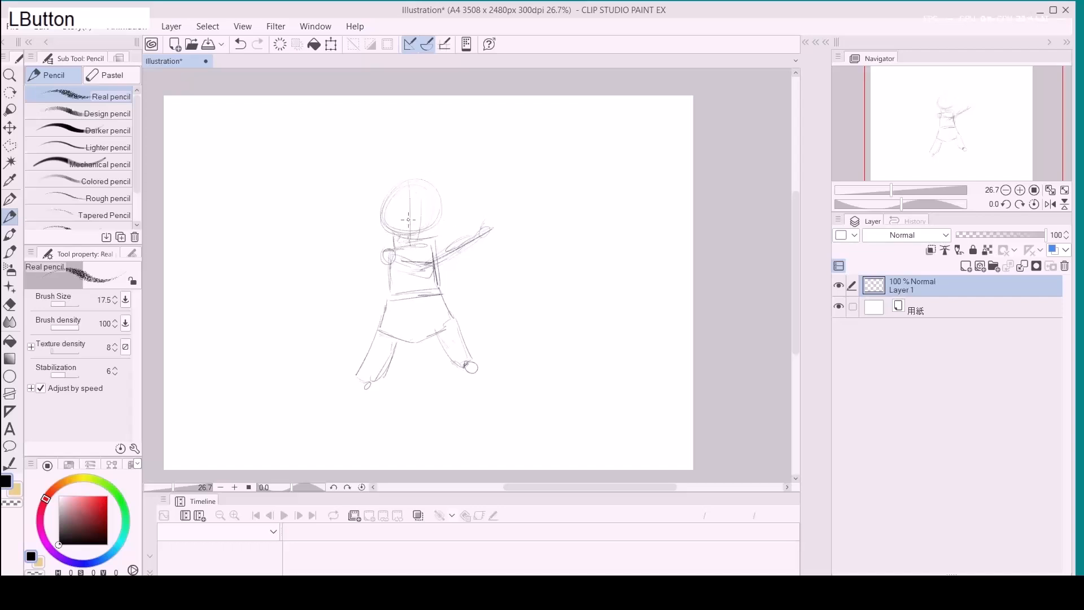
left_click_drag(415, 179, 420, 242)
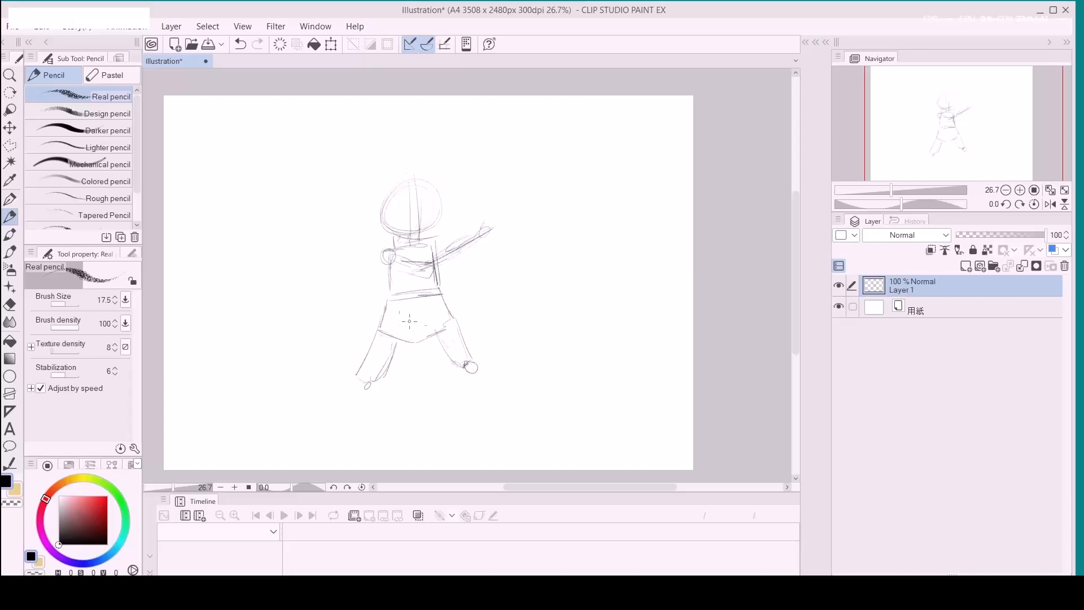
Sketch both lower legs extending from the knees in a wide stance.
left_click(349, 383)
mouse_move(344, 388)
left_mouse_down()
mouse_move(330, 401)
mouse_move(337, 416)
mouse_move(374, 386)
mouse_move(350, 411)
left_mouse_up()
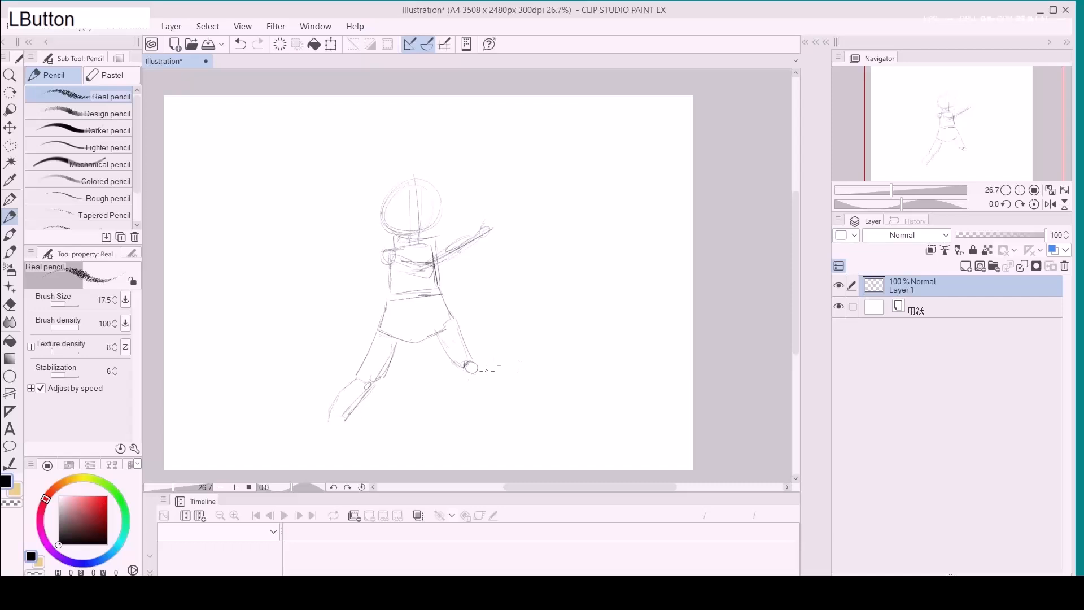
mouse_move(480, 368)
left_mouse_down()
mouse_move(497, 374)
mouse_move(491, 405)
mouse_move(510, 407)
mouse_move(499, 406)
left_mouse_up()
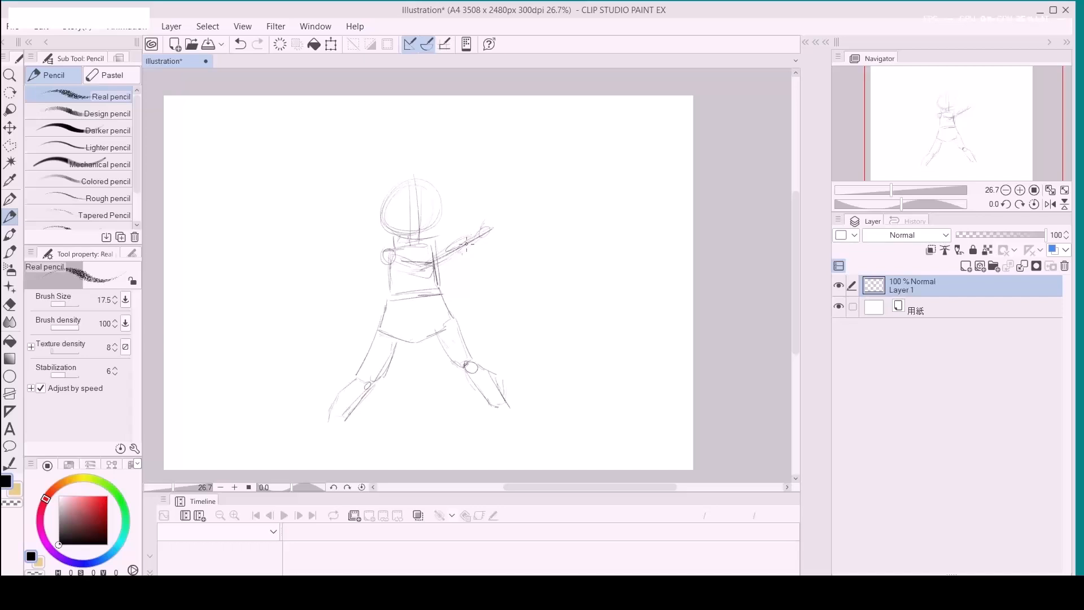
Rough in the elbow, forearm and clenched fist of the outstretched arm, and add the face guidelines.
mouse_move(432, 261)
left_mouse_down()
mouse_move(431, 273)
mouse_move(484, 227)
mouse_move(479, 242)
mouse_move(488, 232)
mouse_move(440, 266)
mouse_move(441, 254)
mouse_move(508, 258)
left_mouse_up()
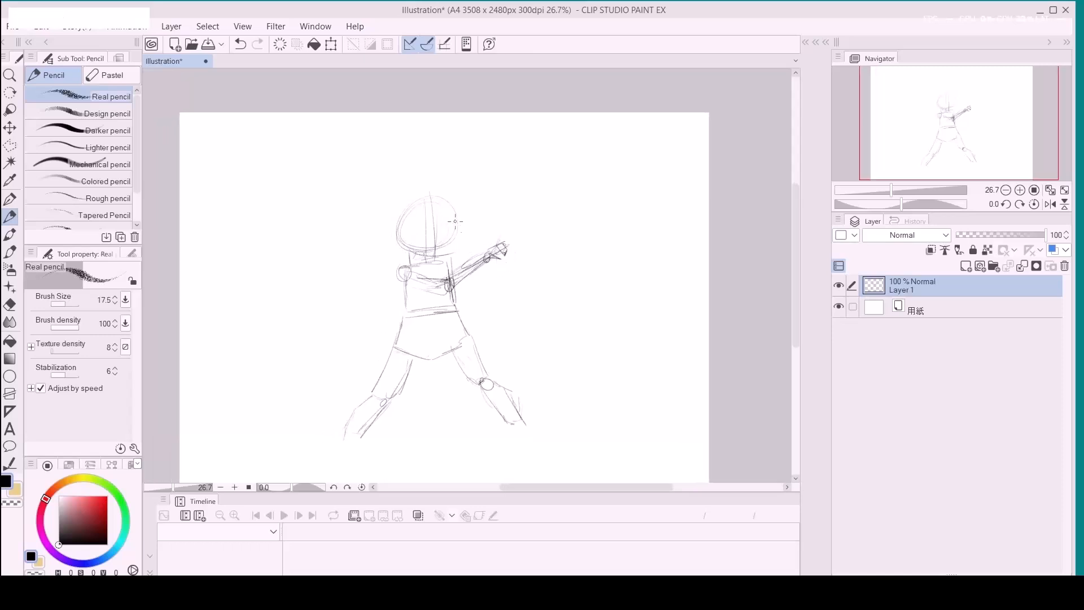
mouse_move(440, 203)
left_mouse_down()
mouse_move(426, 245)
mouse_move(420, 224)
mouse_move(432, 224)
mouse_move(405, 224)
mouse_move(499, 261)
left_mouse_up()
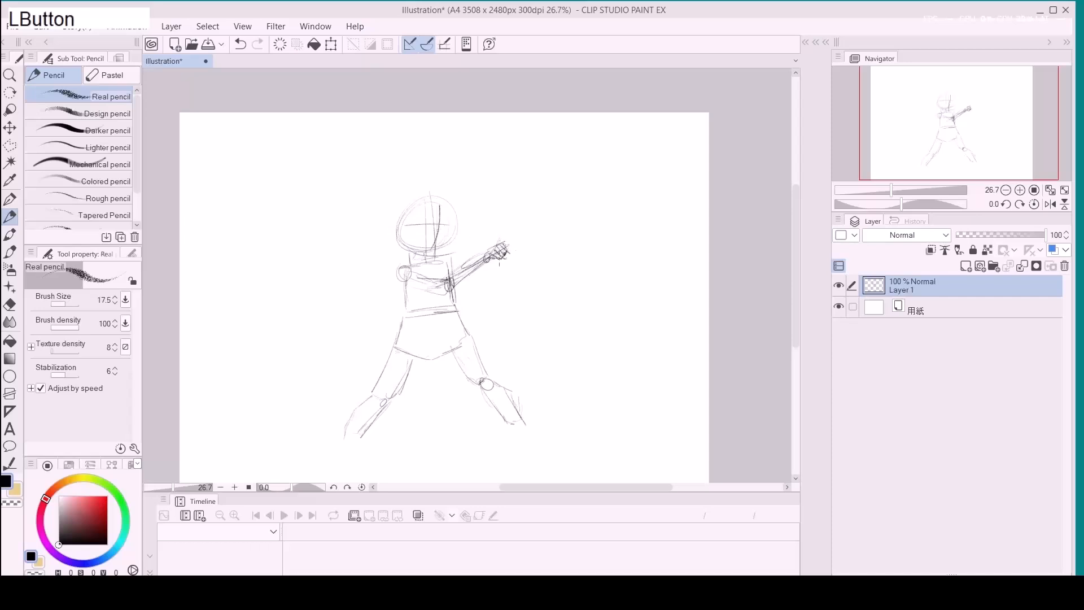
left_click_drag(406, 268, 407, 272)
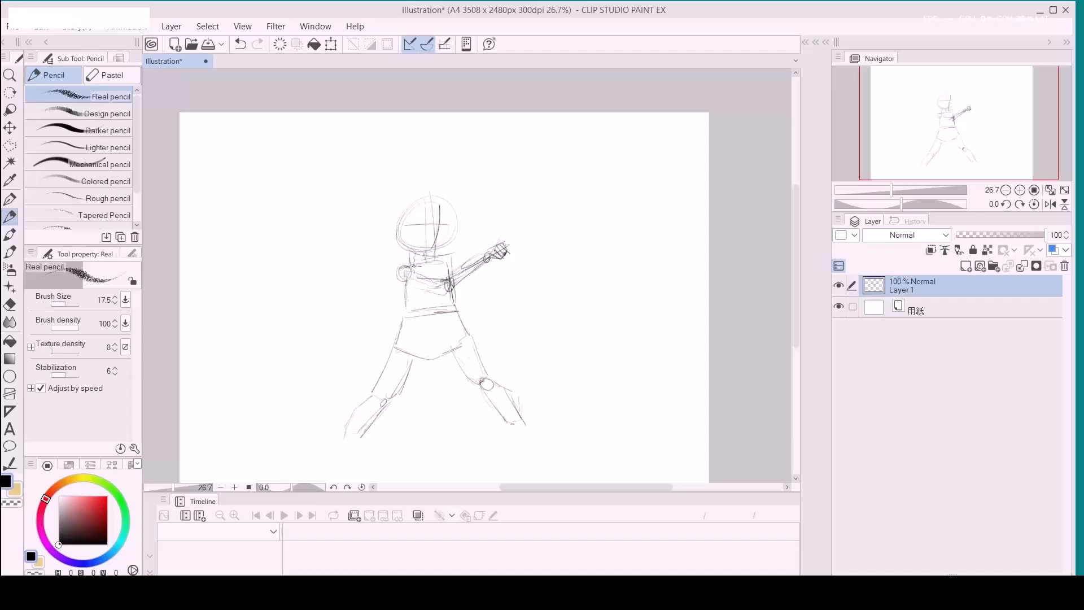
Select the outstretched arm with the Lasso and rotate it by about -5.1 degrees into a higher position across the chest.
key("m")
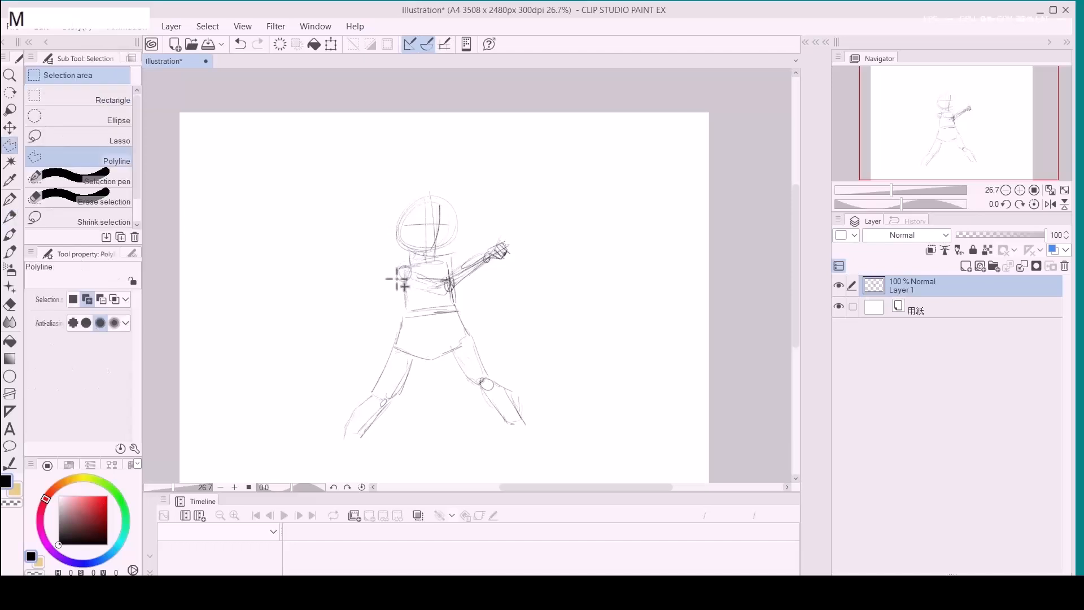
left_click(112, 140)
mouse_move(422, 285)
left_mouse_down()
mouse_move(507, 265)
mouse_move(501, 239)
left_mouse_up()
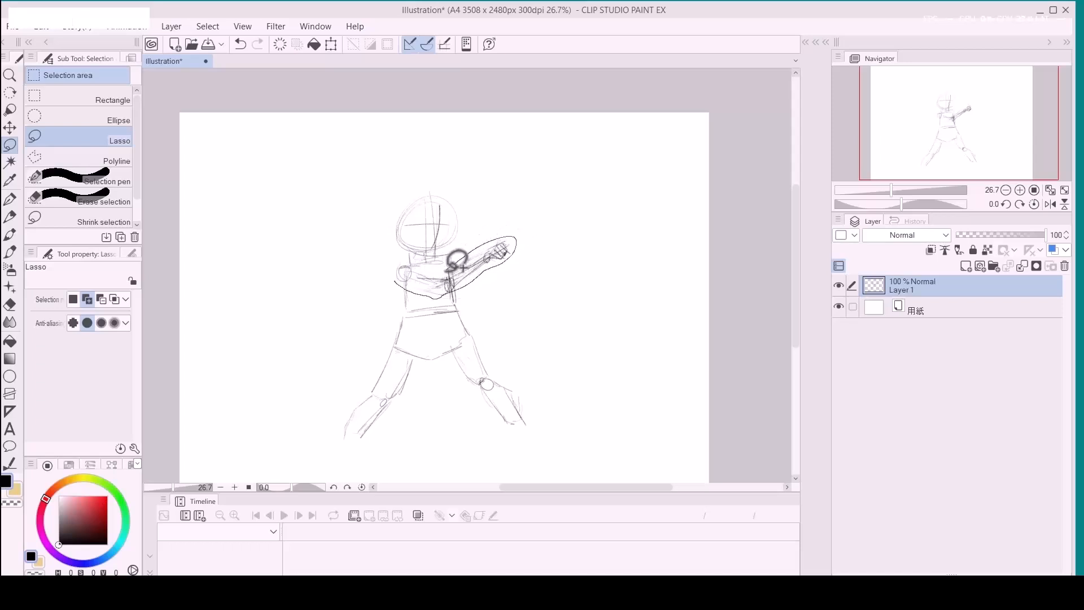
left_click_drag(398, 270, 398, 271)
key("k")
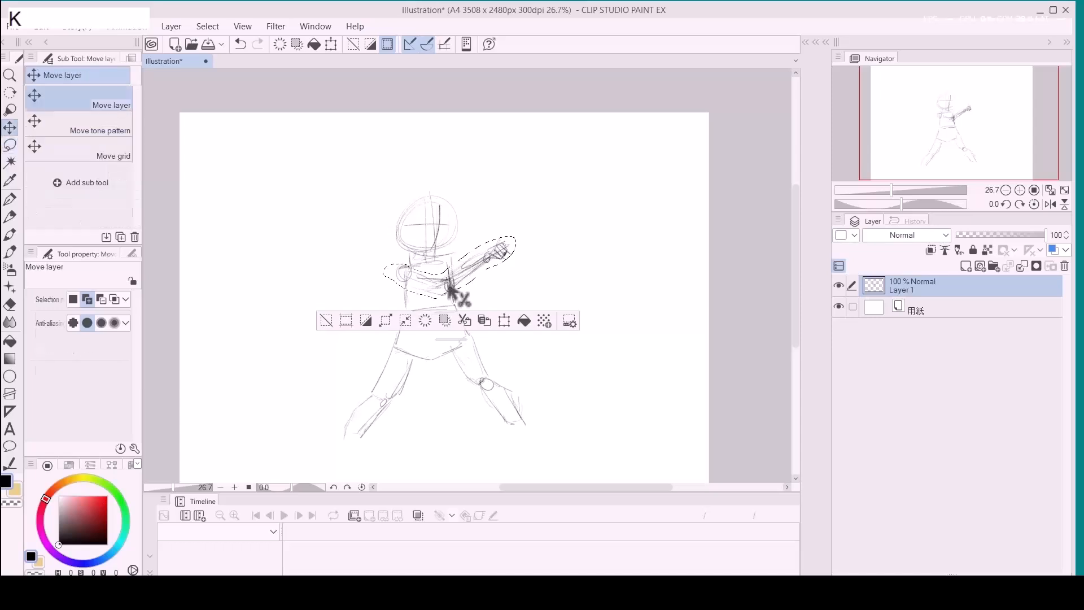
left_click(459, 281)
key("ctrl+t")
mouse_move(539, 259)
left_mouse_down()
mouse_move(542, 235)
mouse_move(541, 251)
left_mouse_up()
left_click_drag(478, 270, 468, 275)
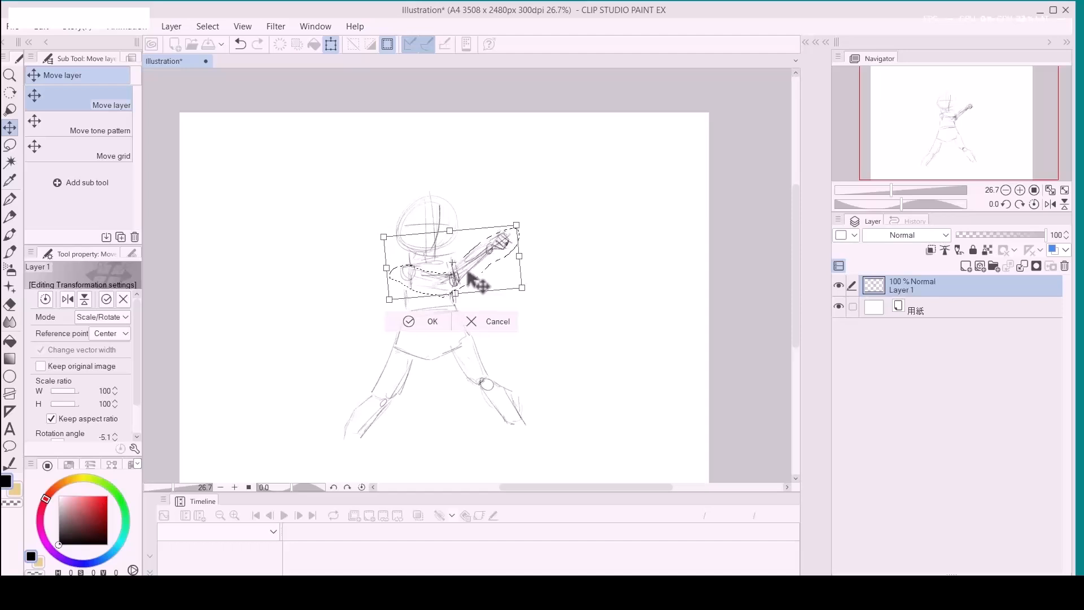
key("Return")
key("ctrl+d")
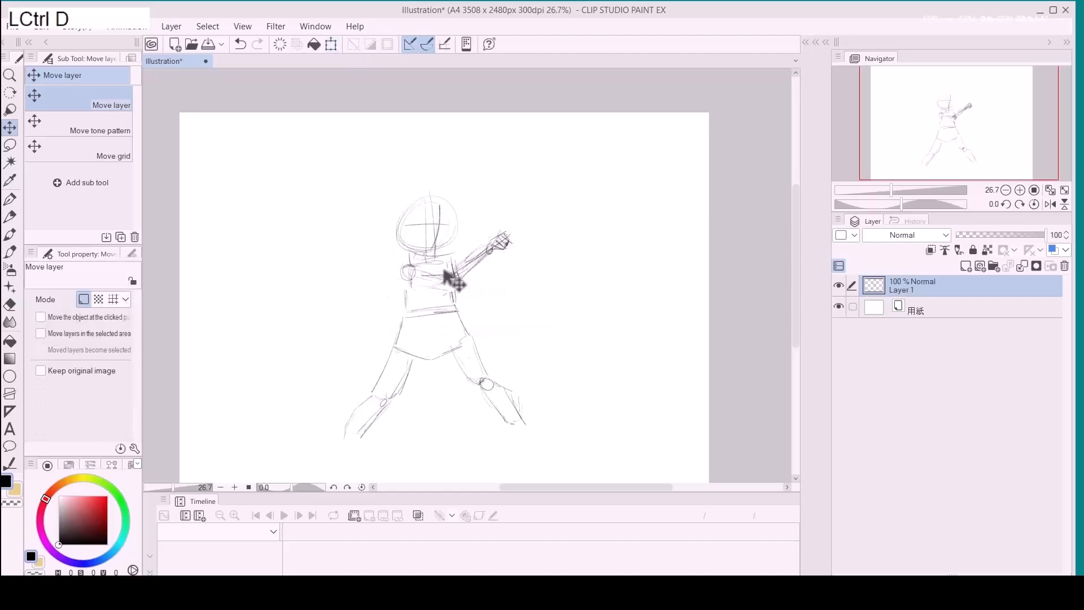
Redraw the shoulder, upper arm and side of the torso with the Real pencil.
key("p")
key("p")
left_click(404, 275)
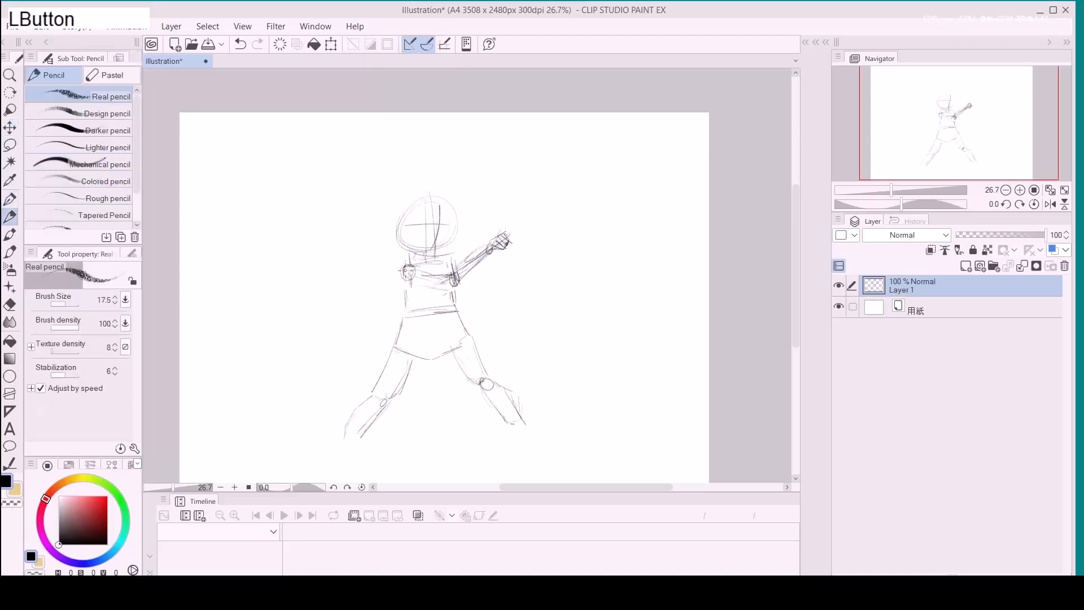
mouse_move(405, 278)
left_mouse_down()
mouse_move(448, 278)
mouse_move(411, 270)
mouse_move(448, 267)
mouse_move(450, 278)
mouse_move(434, 275)
mouse_move(456, 279)
mouse_move(452, 319)
left_mouse_up()
Lasso the lower torso and legs and move them slightly down to lengthen the body.
key("o")
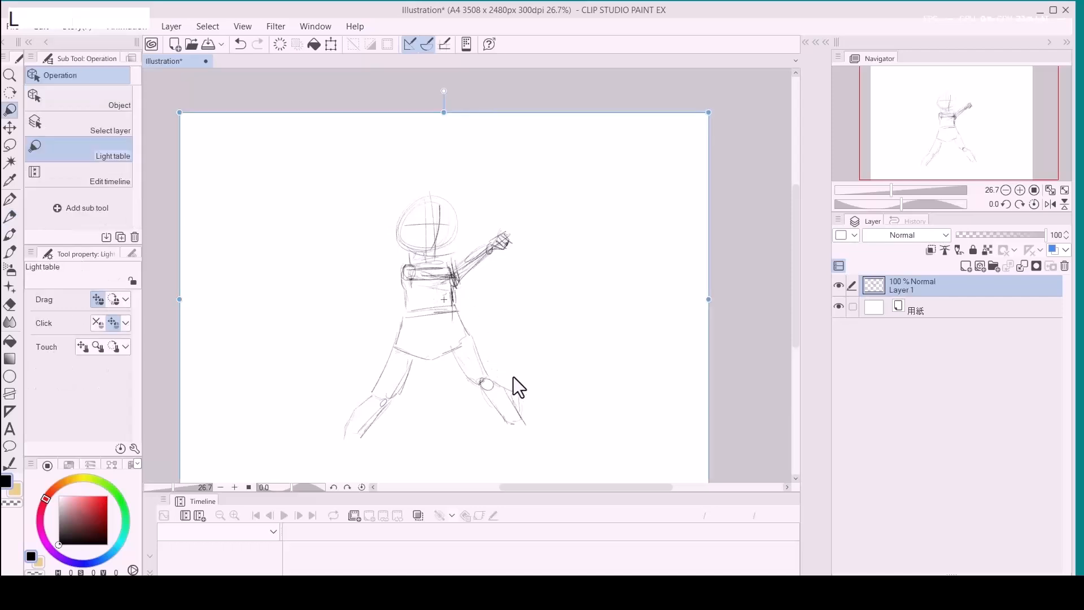
key("m")
mouse_move(544, 428)
left_mouse_down()
mouse_move(492, 326)
mouse_move(400, 285)
mouse_move(364, 432)
left_mouse_up()
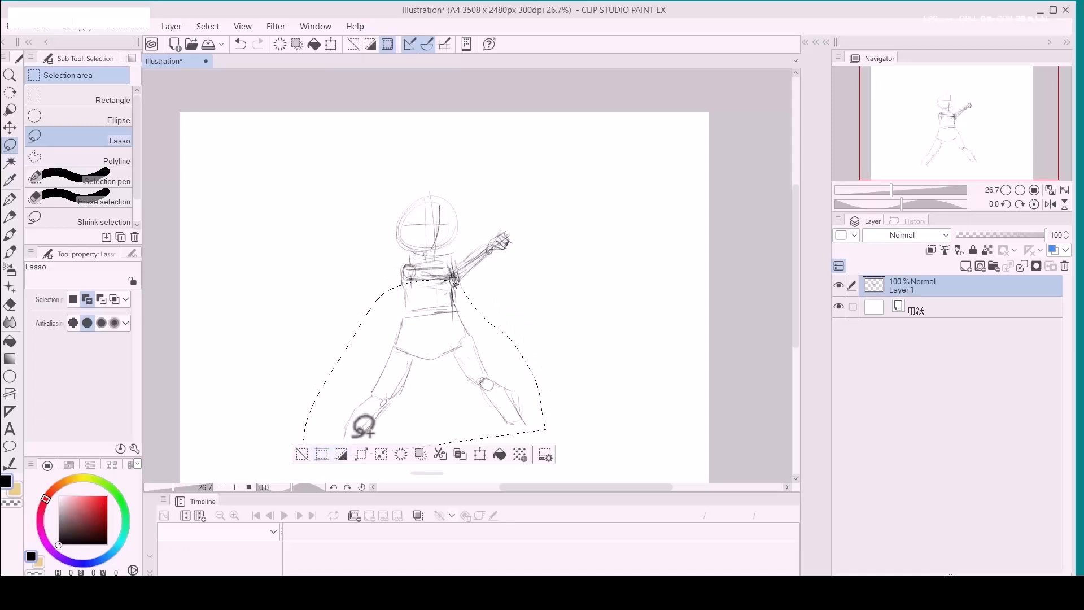
key("k")
left_click_drag(432, 349, 434, 367)
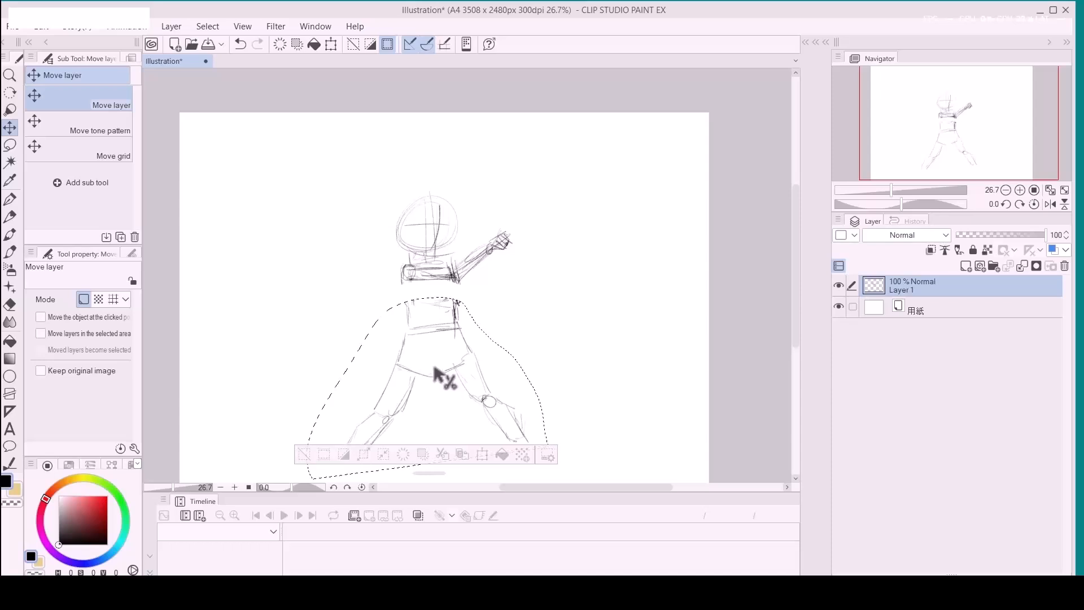
key("ctrl+d")
key("o")
Pencil in the torso sides to reconnect the chest with the moved waist.
key("p")
key("p")
left_click(399, 279)
left_click_drag(404, 273, 413, 318)
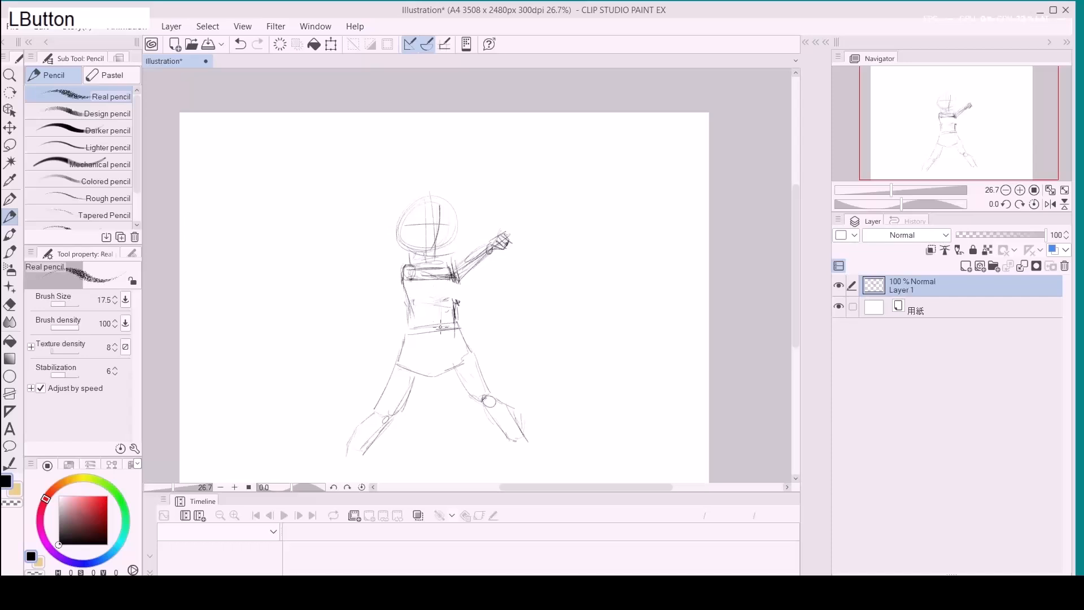
mouse_move(447, 281)
left_mouse_down()
mouse_move(454, 325)
mouse_move(455, 285)
left_mouse_up()
Darken the shin line and move the whole figure upward on the canvas to make room for the feet.
key("space")
left_click_drag(461, 389, 451, 349)
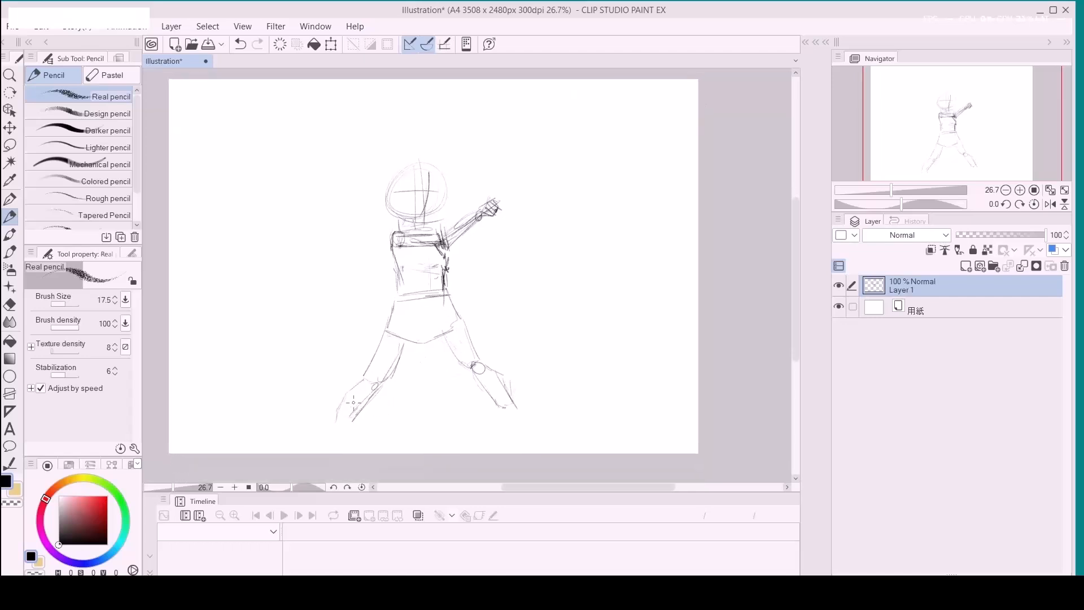
left_click_drag(347, 396, 349, 406)
key("k")
left_click_drag(438, 370, 443, 317)
Sketch the boot cuffs and feet at the ends of both legs.
key("p")
mouse_move(341, 362)
left_mouse_down()
mouse_move(328, 397)
mouse_move(341, 396)
left_mouse_up()
mouse_move(489, 343)
left_mouse_down()
mouse_move(497, 374)
mouse_move(518, 370)
mouse_move(502, 376)
left_mouse_up()
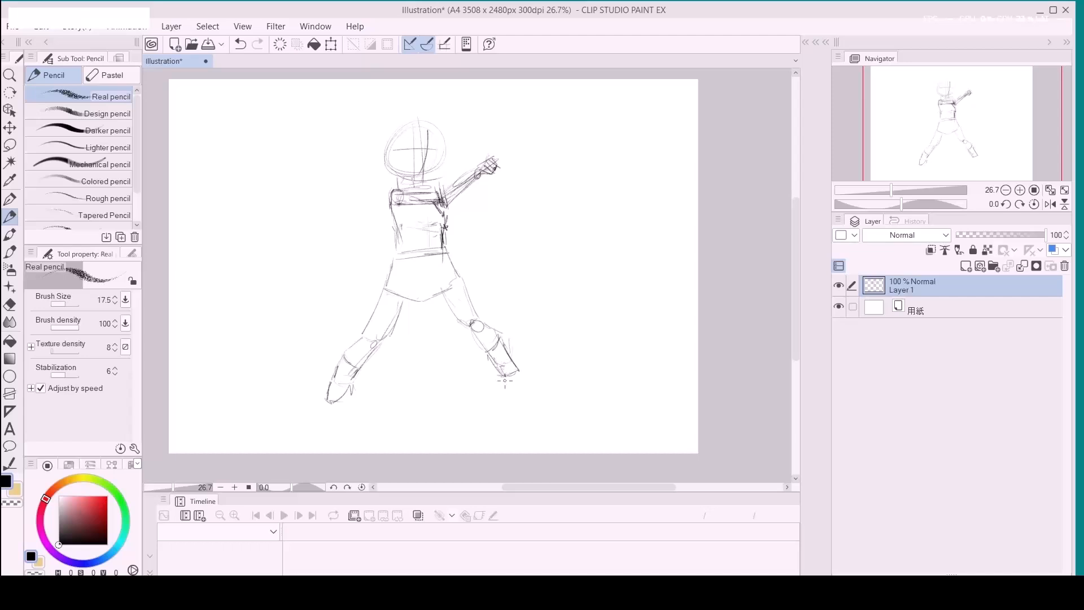
left_click(504, 381)
Draw a long horizontal ground line beneath the feet and extend the raised foot toward it.
left_click_drag(371, 400, 576, 405)
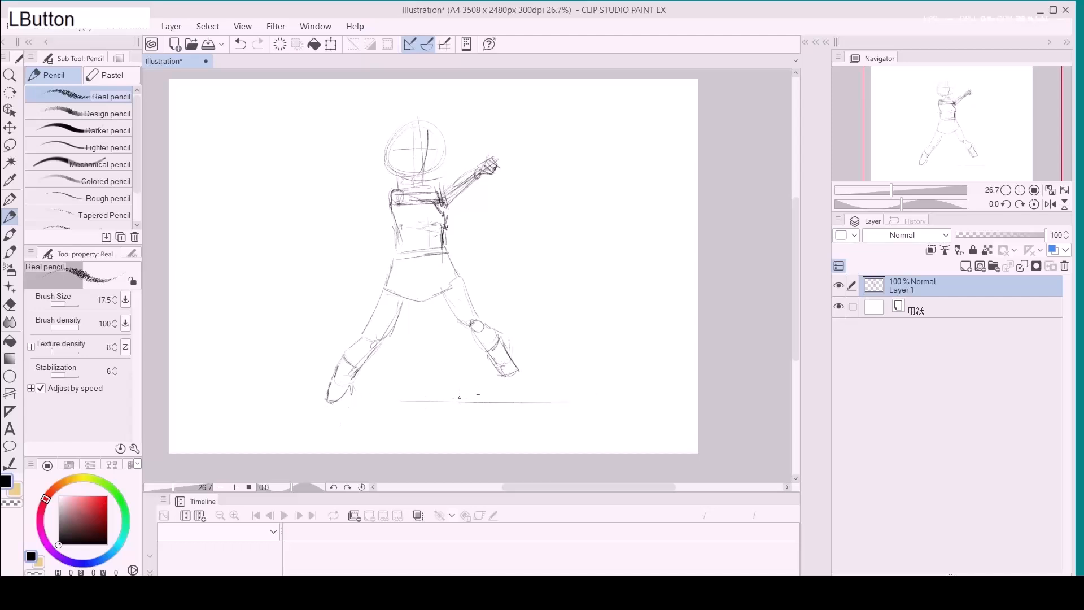
mouse_move(327, 403)
left_mouse_down()
mouse_move(576, 396)
mouse_move(500, 372)
mouse_move(524, 375)
mouse_move(500, 384)
mouse_move(504, 394)
mouse_move(516, 369)
mouse_move(528, 397)
left_mouse_up()
left_click_drag(460, 339, 468, 408)
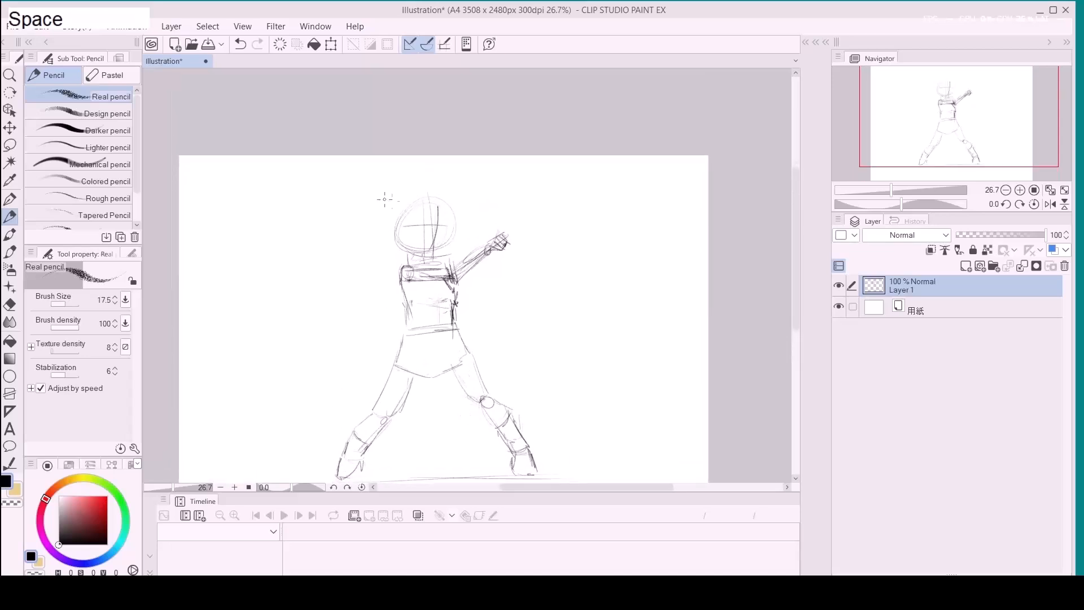
Sketch the top of the head and long wavy hair streaming behind the figure, beside the lowered arm's side.
mouse_move(435, 204)
left_mouse_down()
mouse_move(385, 229)
mouse_move(458, 222)
mouse_move(428, 191)
mouse_move(444, 226)
mouse_move(390, 206)
left_mouse_up()
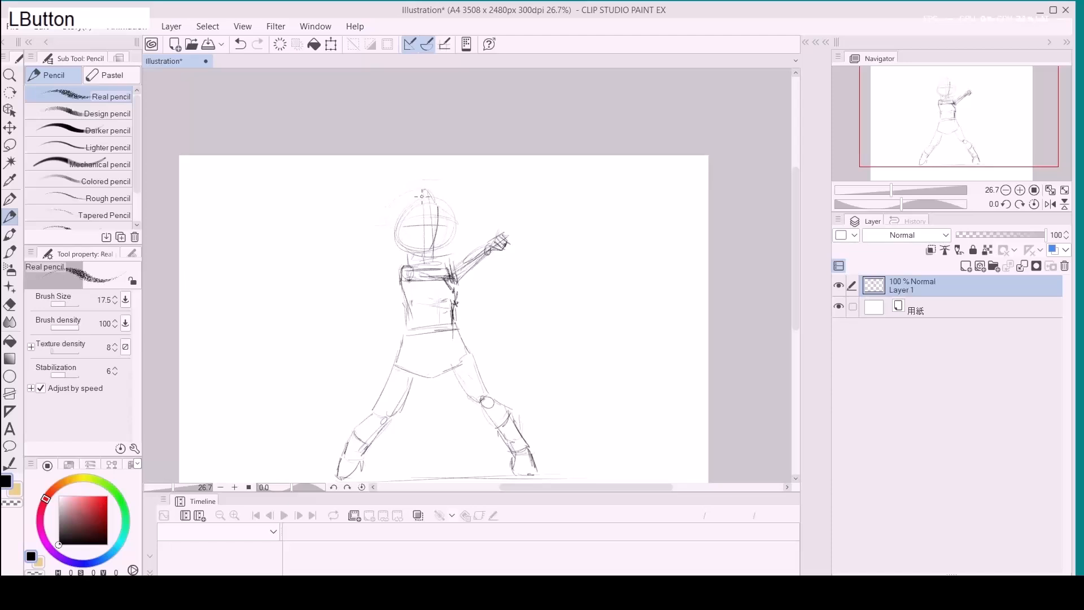
mouse_move(383, 212)
left_mouse_down()
mouse_move(379, 239)
mouse_move(392, 236)
mouse_move(386, 222)
mouse_move(371, 255)
mouse_move(330, 289)
mouse_move(335, 312)
mouse_move(350, 318)
mouse_move(340, 305)
mouse_move(350, 271)
left_mouse_up()
left_click_drag(382, 231, 353, 241)
left_click_drag(356, 318, 367, 355)
left_click_drag(373, 349, 389, 364)
Sketch the second arm hanging straight down from the shoulder, with its hand beside the hip.
mouse_move(401, 285)
left_mouse_down()
mouse_move(404, 298)
mouse_move(426, 276)
mouse_move(373, 352)
mouse_move(375, 367)
left_mouse_up()
left_click_drag(390, 306, 375, 343)
left_click_drag(401, 278, 376, 349)
left_click_drag(408, 302, 377, 360)
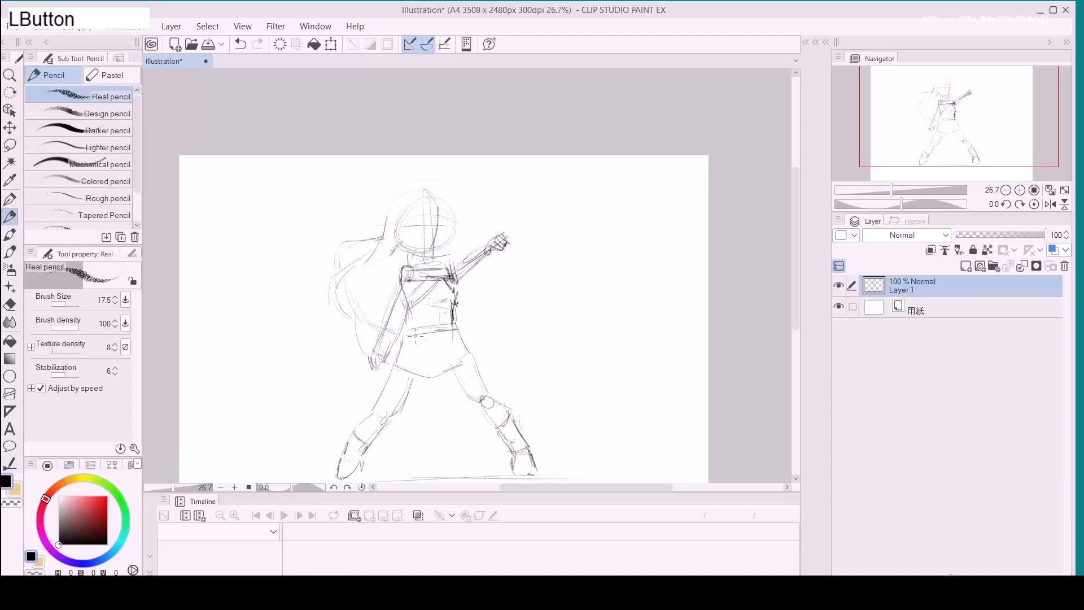
Add a belt around the waist and a small pouch at the hip.
mouse_move(416, 324)
left_mouse_down()
mouse_move(451, 330)
mouse_move(432, 341)
mouse_move(447, 335)
mouse_move(451, 299)
mouse_move(460, 342)
mouse_move(453, 334)
left_mouse_up()
key("space")
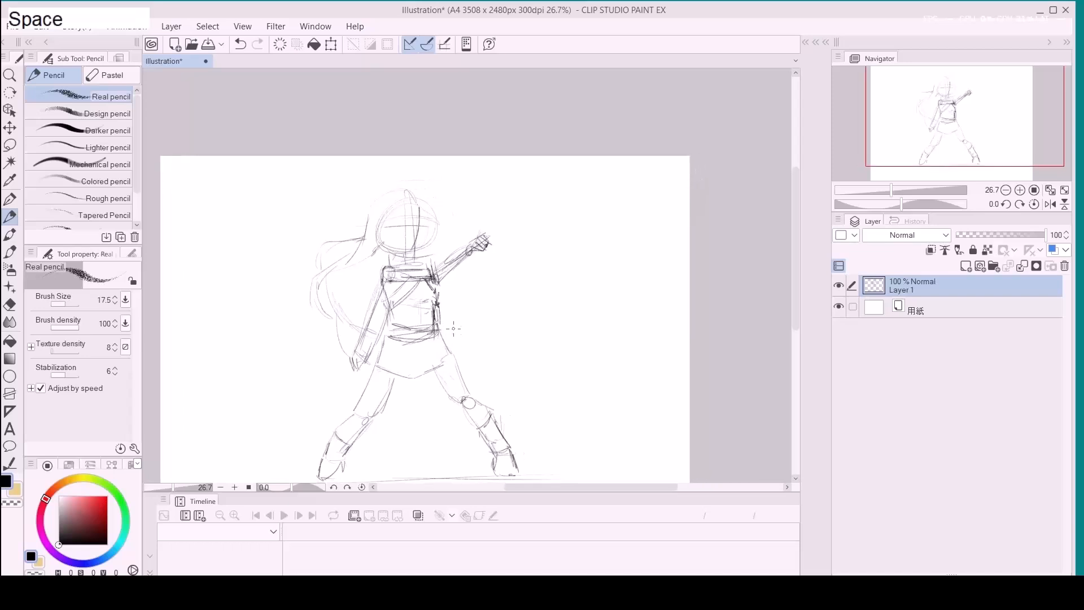
mouse_move(439, 296)
left_mouse_down()
mouse_move(452, 330)
mouse_move(443, 307)
left_mouse_up()
key("space")
Sketch the ear and a large curl of hair sweeping out below the outstretched arm.
left_click_drag(433, 247, 432, 240)
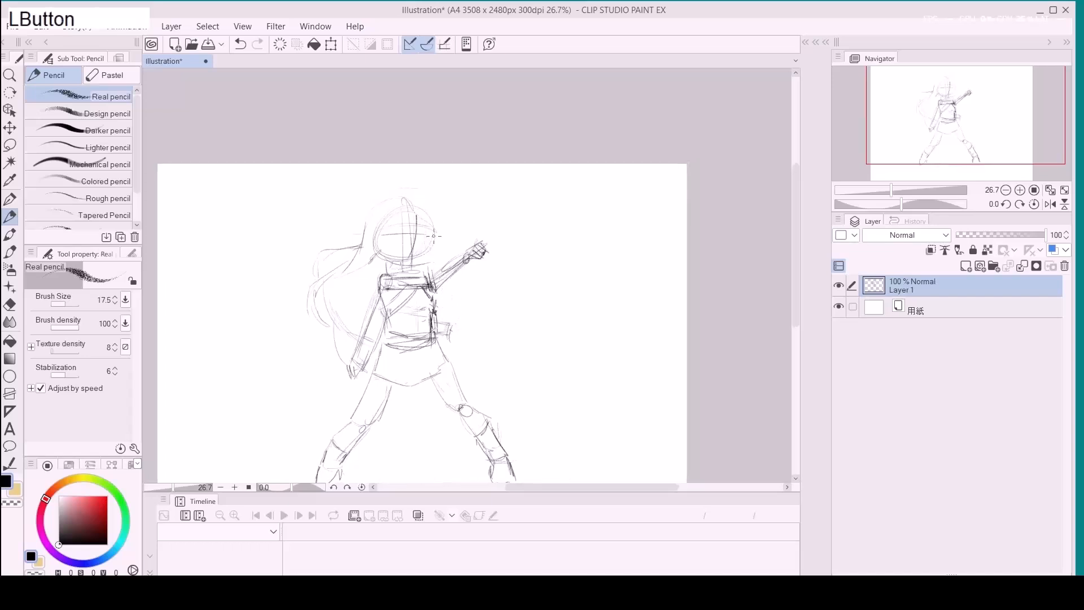
mouse_move(452, 282)
left_mouse_down()
mouse_move(520, 295)
mouse_move(523, 339)
left_mouse_up()
mouse_move(474, 291)
left_mouse_down()
mouse_move(522, 316)
mouse_move(488, 379)
mouse_move(475, 368)
mouse_move(505, 366)
left_mouse_up()
mouse_move(441, 307)
left_mouse_down()
mouse_move(481, 320)
mouse_move(473, 313)
left_mouse_up()
Rough in the eye line, outer hair contour, fringe and skirt outline.
mouse_move(406, 290)
left_mouse_down()
mouse_move(432, 276)
mouse_move(422, 276)
mouse_move(420, 297)
mouse_move(438, 287)
mouse_move(427, 306)
left_mouse_up()
mouse_move(375, 275)
left_mouse_down()
mouse_move(350, 277)
mouse_move(379, 283)
left_mouse_up()
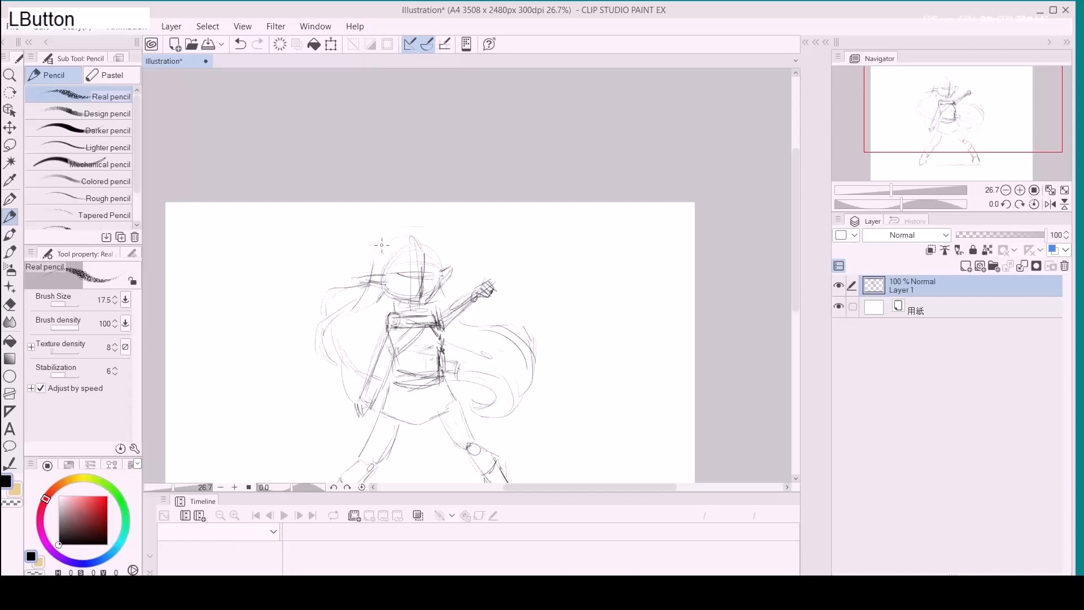
mouse_move(368, 271)
left_mouse_down()
mouse_move(395, 234)
mouse_move(417, 230)
mouse_move(432, 244)
mouse_move(390, 253)
mouse_move(406, 240)
mouse_move(445, 262)
mouse_move(381, 268)
mouse_move(408, 271)
mouse_move(430, 237)
mouse_move(429, 269)
mouse_move(462, 316)
mouse_move(458, 283)
mouse_move(399, 278)
mouse_move(410, 276)
mouse_move(399, 269)
mouse_move(379, 281)
mouse_move(407, 279)
mouse_move(401, 300)
mouse_move(378, 279)
mouse_move(388, 332)
left_mouse_up()
mouse_move(413, 369)
left_mouse_down()
mouse_move(407, 333)
mouse_move(379, 329)
mouse_move(367, 345)
left_mouse_up()
mouse_move(367, 346)
left_mouse_down()
mouse_move(409, 353)
mouse_move(433, 339)
mouse_move(443, 323)
mouse_move(439, 333)
mouse_move(431, 281)
mouse_move(376, 323)
left_mouse_up()
left_click_drag(377, 314, 368, 342)
Lasso the legs and transform them into a slightly wider stance.
key("m")
mouse_move(383, 306)
left_mouse_down()
mouse_move(359, 369)
mouse_move(335, 319)
left_mouse_up()
key("ctrl+t")
mouse_move(398, 371)
left_mouse_down()
mouse_move(367, 388)
mouse_move(358, 374)
mouse_move(408, 342)
mouse_move(367, 360)
left_mouse_up()
mouse_move(411, 304)
left_mouse_down()
mouse_move(476, 400)
mouse_move(509, 388)
mouse_move(459, 289)
mouse_move(445, 280)
mouse_move(411, 304)
left_mouse_up()
key("ctrl+t")
left_click_drag(525, 356, 536, 338)
key("Return")
key("ctrl+d")
Redraw the flared skirt and add a round buckle to the belt with the pencil.
key("p")
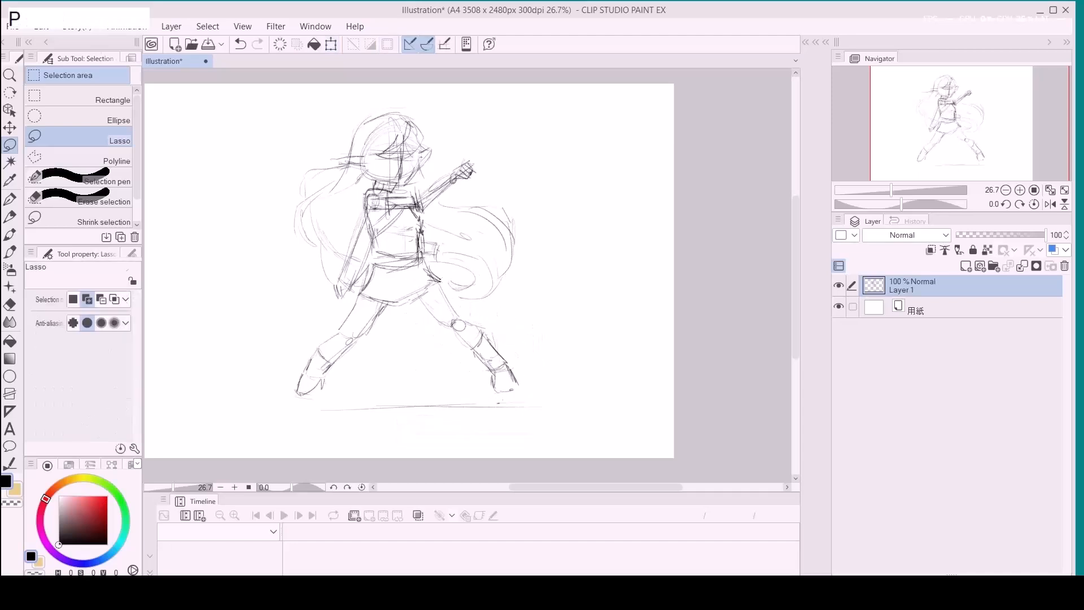
key("p")
left_click_drag(398, 305, 434, 284)
mouse_move(369, 278)
left_mouse_down()
mouse_move(385, 307)
mouse_move(374, 285)
mouse_move(398, 266)
left_mouse_up()
left_click_drag(414, 194, 431, 269)
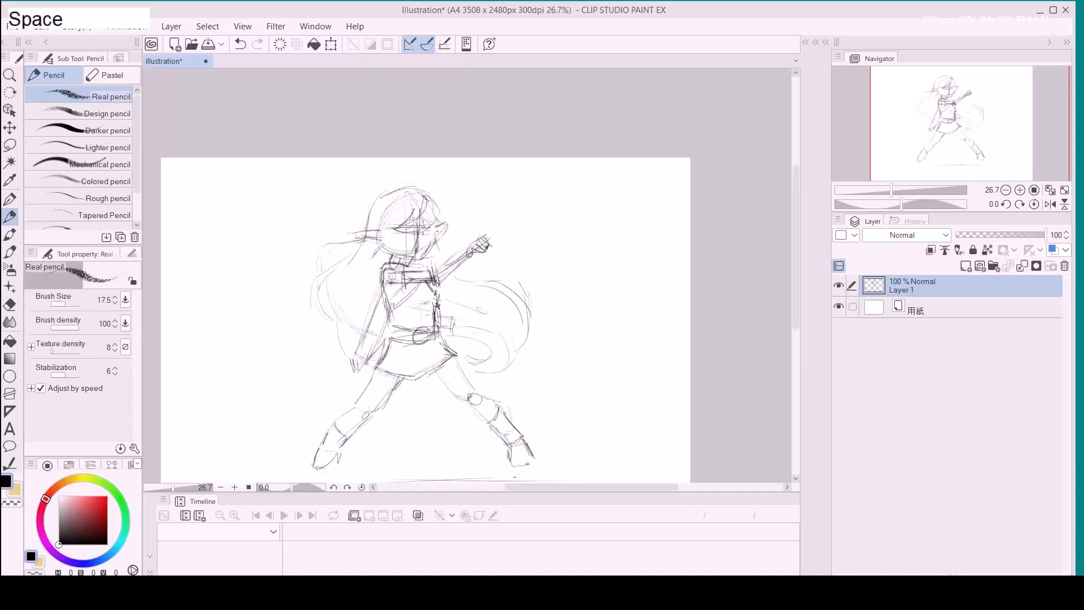
Sketch the angry eyes and facial features, and add strands to the flowing hair and lines to the lowered arm.
left_click_drag(397, 222, 395, 253)
mouse_move(430, 210)
left_mouse_down()
mouse_move(427, 253)
mouse_move(401, 233)
mouse_move(421, 233)
mouse_move(392, 234)
mouse_move(431, 233)
mouse_move(422, 242)
left_mouse_up()
mouse_move(406, 250)
left_mouse_down()
mouse_move(436, 246)
mouse_move(427, 237)
mouse_move(448, 230)
mouse_move(435, 264)
mouse_move(477, 238)
mouse_move(454, 265)
mouse_move(460, 242)
mouse_move(439, 263)
mouse_move(474, 239)
mouse_move(471, 279)
mouse_move(457, 273)
mouse_move(518, 284)
mouse_move(469, 280)
mouse_move(520, 303)
mouse_move(504, 364)
mouse_move(463, 364)
mouse_move(500, 354)
left_mouse_up()
left_click_drag(503, 311, 460, 298)
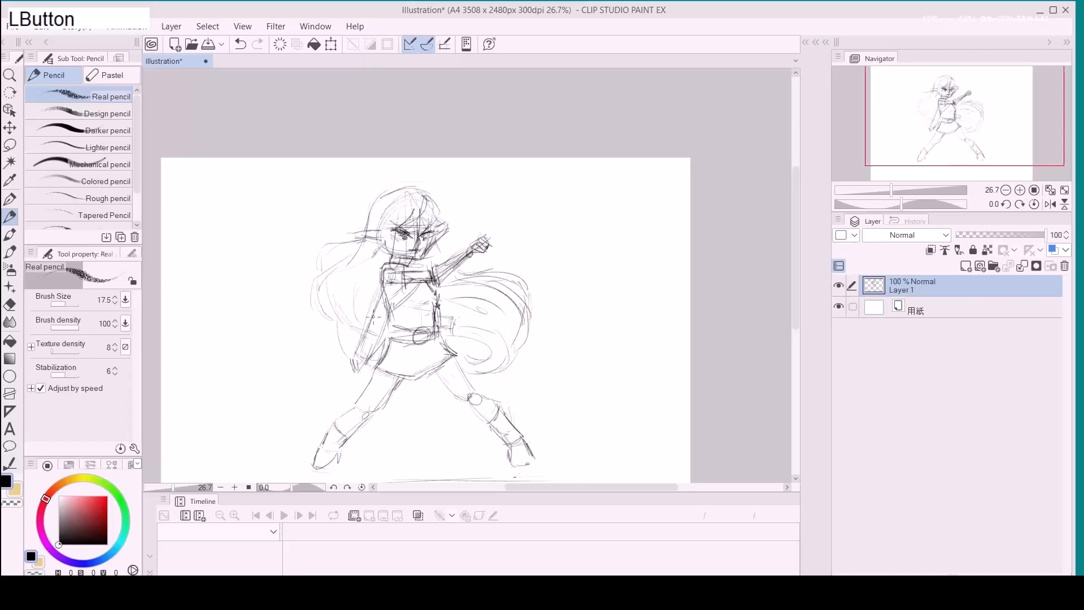
mouse_move(364, 333)
left_mouse_down()
mouse_move(357, 377)
mouse_move(380, 353)
mouse_move(376, 339)
left_mouse_up()
Lighten the whole sketch with the Soft eraser at brush size 800.
key("e")
left_click(94, 123)
key("d")
key("d")
key("d")
key("d")
key("d")
key("d")
key("d")
key("d")
key("d")
key("d")
key("d")
key("d")
key("d")
key("d")
key("d")
key("d")
key("d")
key("d")
mouse_move(423, 211)
left_mouse_down()
mouse_move(374, 244)
mouse_move(382, 268)
mouse_move(486, 259)
mouse_move(448, 328)
left_mouse_up()
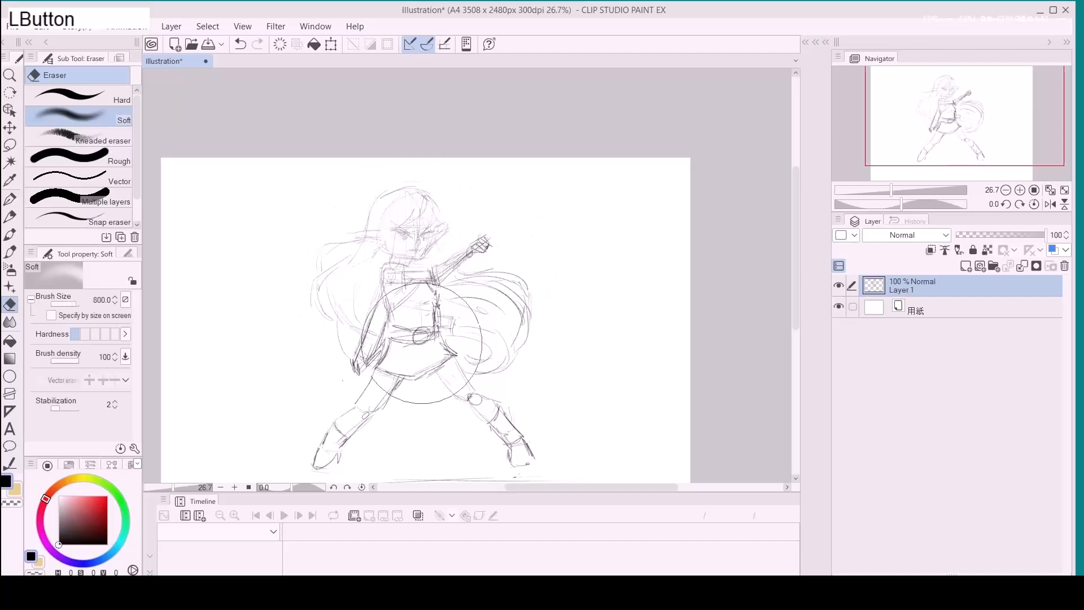
Redraw the headband, fringe, pointed ears and jawline over the faded sketch with the Real pencil.
key("p")
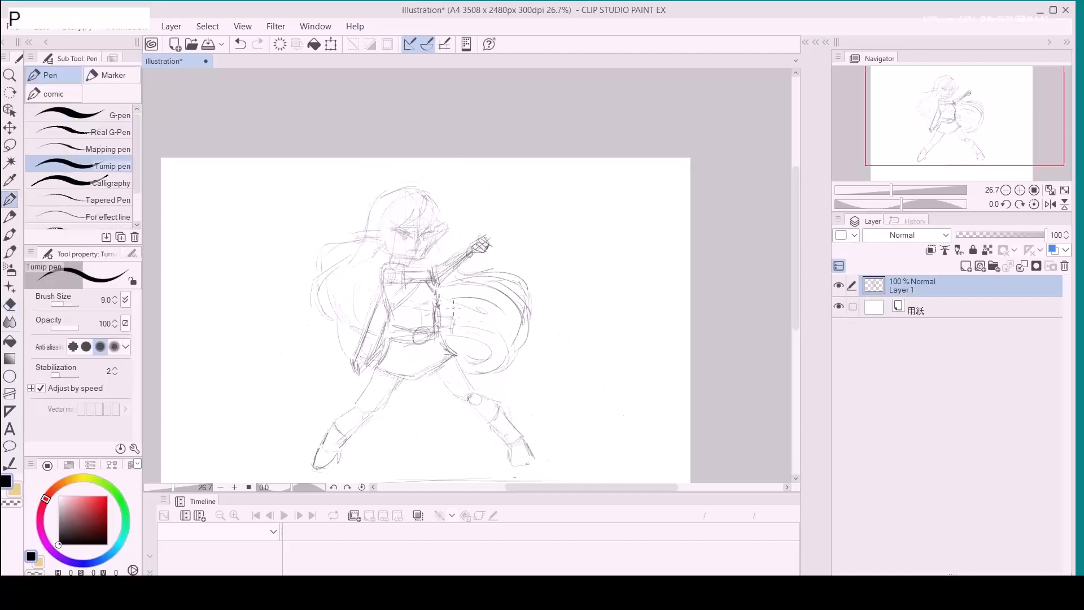
key("p")
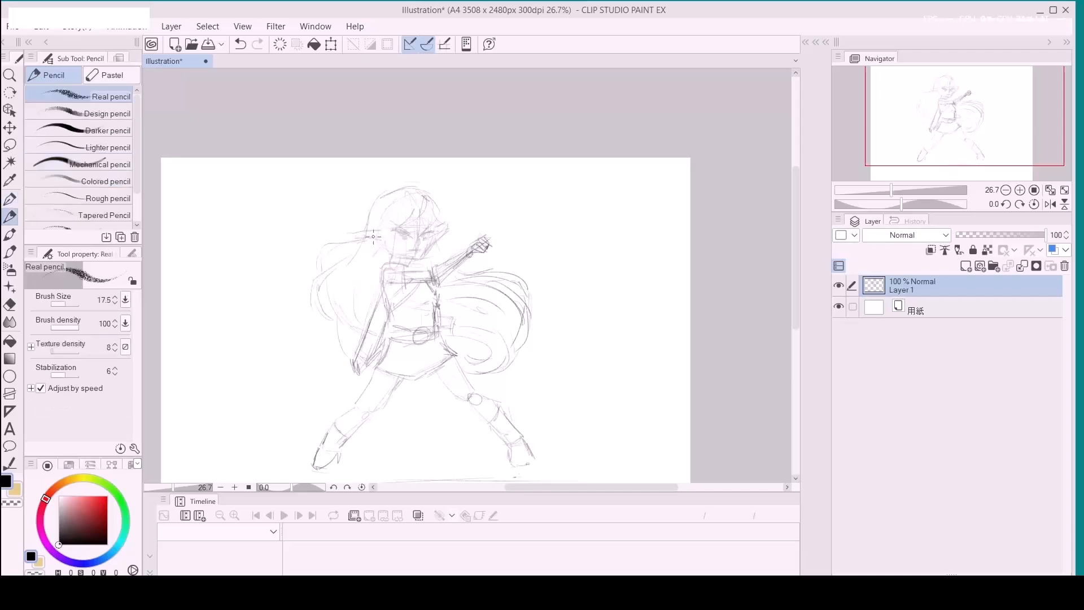
mouse_move(379, 235)
left_mouse_down()
mouse_move(377, 267)
mouse_move(387, 242)
mouse_move(382, 252)
mouse_move(366, 242)
mouse_move(380, 235)
mouse_move(423, 257)
mouse_move(448, 228)
left_mouse_up()
left_click_drag(447, 227, 436, 261)
Refine the long flowing hair, belt pouch and skirt hem with darker pencil lines.
mouse_move(379, 219)
left_mouse_down()
mouse_move(424, 200)
mouse_move(424, 212)
mouse_move(430, 193)
mouse_move(446, 211)
mouse_move(413, 191)
mouse_move(375, 216)
mouse_move(380, 196)
mouse_move(434, 192)
mouse_move(407, 179)
mouse_move(373, 191)
mouse_move(380, 183)
mouse_move(352, 230)
mouse_move(312, 234)
mouse_move(290, 259)
mouse_move(281, 284)
mouse_move(295, 301)
mouse_move(350, 222)
mouse_move(272, 307)
mouse_move(290, 316)
mouse_move(292, 282)
mouse_move(372, 239)
mouse_move(305, 282)
mouse_move(314, 320)
mouse_move(308, 314)
mouse_move(366, 323)
left_mouse_up()
left_click_drag(337, 289, 350, 315)
left_click_drag(443, 322, 452, 326)
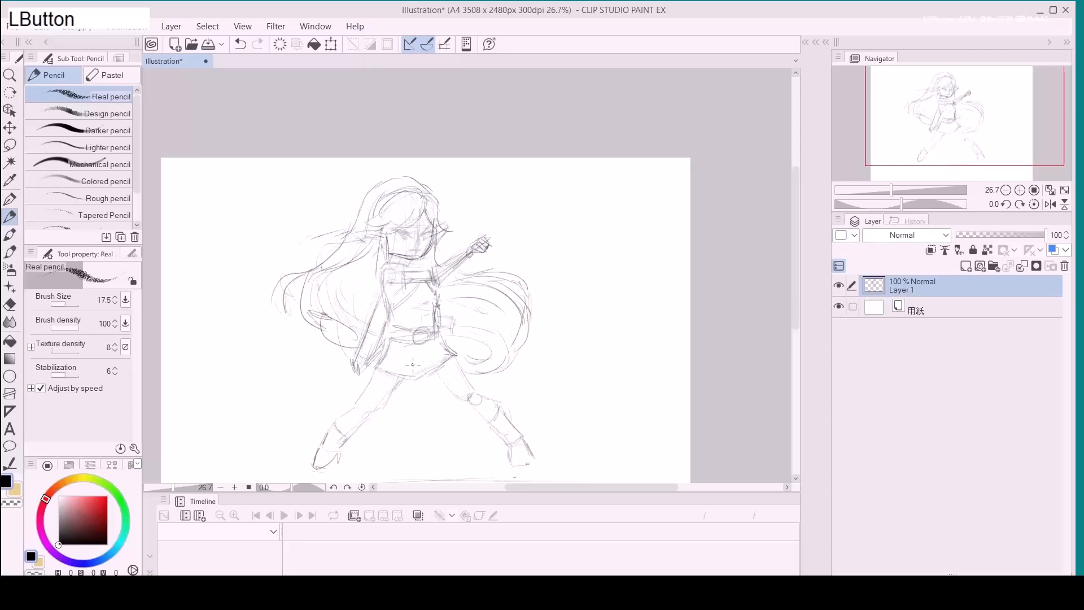
left_click_drag(402, 378, 440, 375)
mouse_move(325, 223)
left_mouse_down()
mouse_move(302, 248)
mouse_move(311, 270)
left_mouse_up()
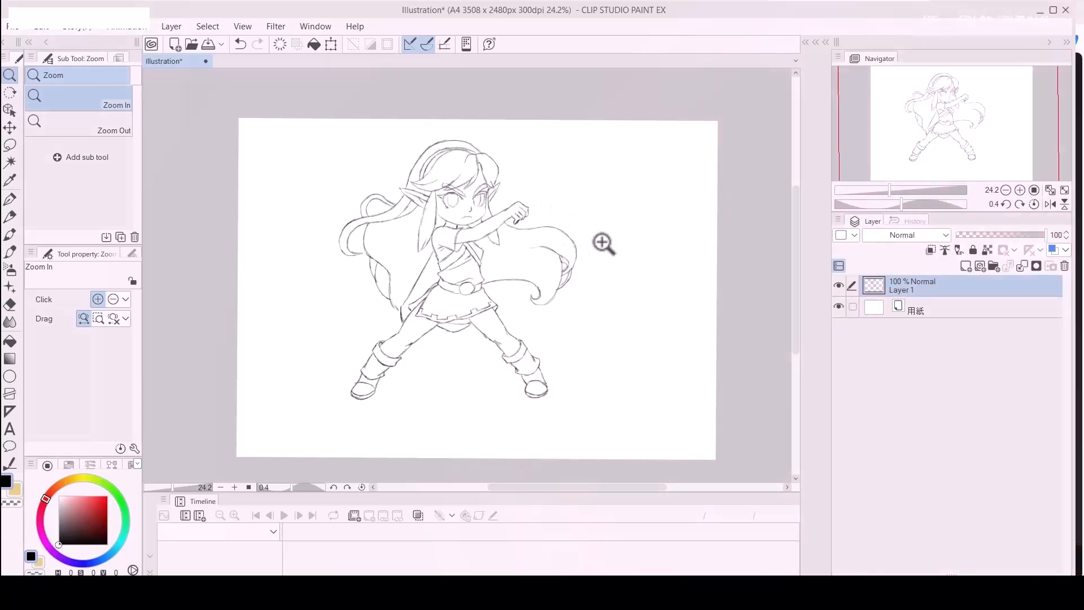
Sketch a small curling lock of hair beside the skirt, below the hair sweeping out past the raised fist, with the Real pencil.
mouse_move(537, 189)
left_mouse_down()
mouse_move(550, 189)
mouse_move(561, 220)
mouse_move(545, 236)
mouse_move(556, 254)
left_mouse_up()
key("p")
key("space")
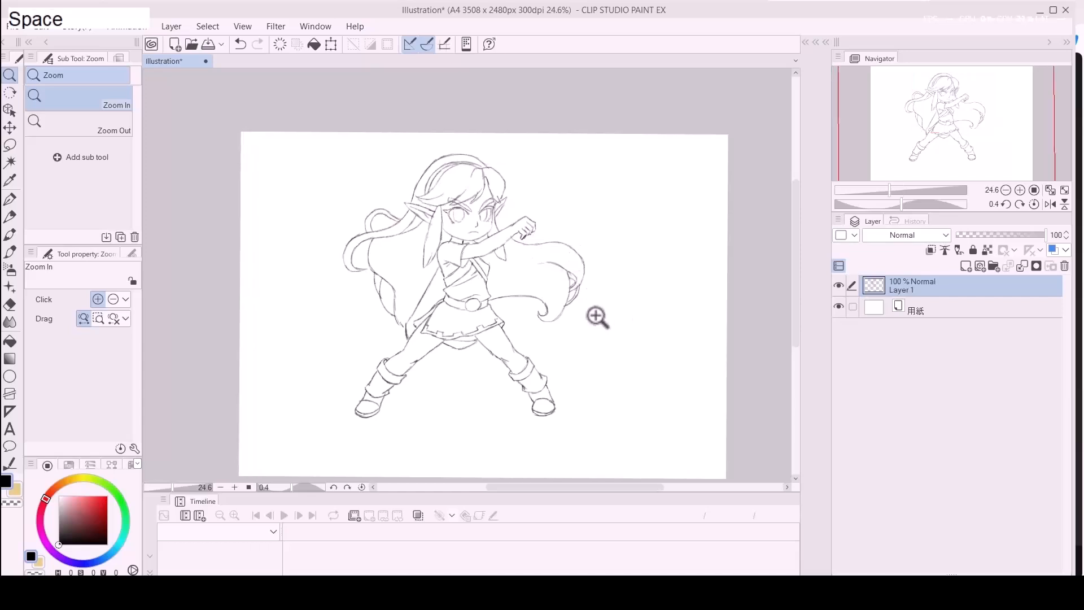
left_click(541, 312)
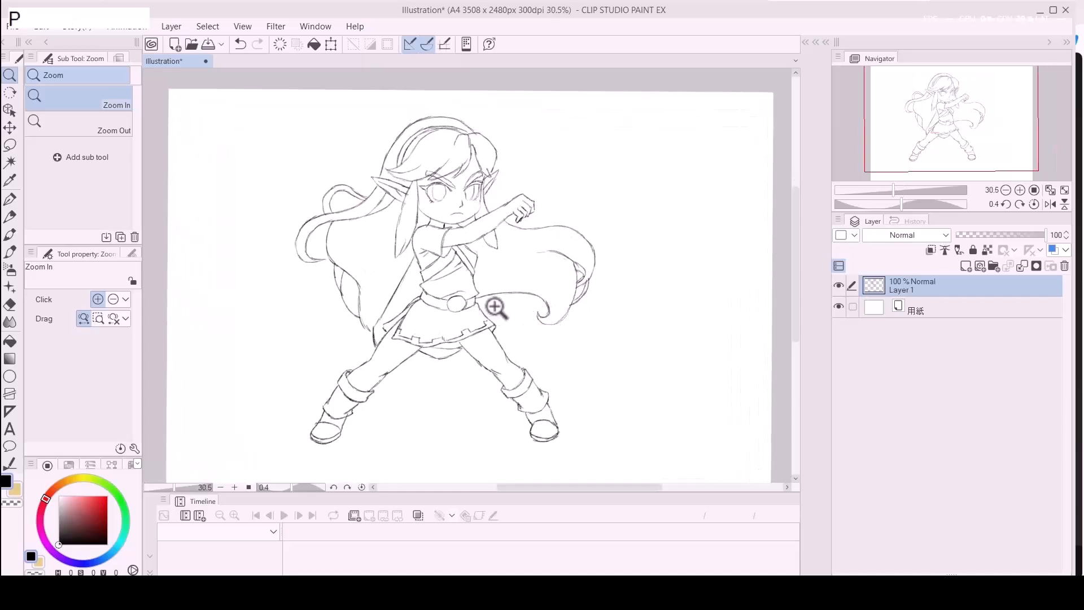
key("p")
left_click_drag(494, 330, 520, 342)
key("ctrl+z")
key("ctrl+z")
key("p")
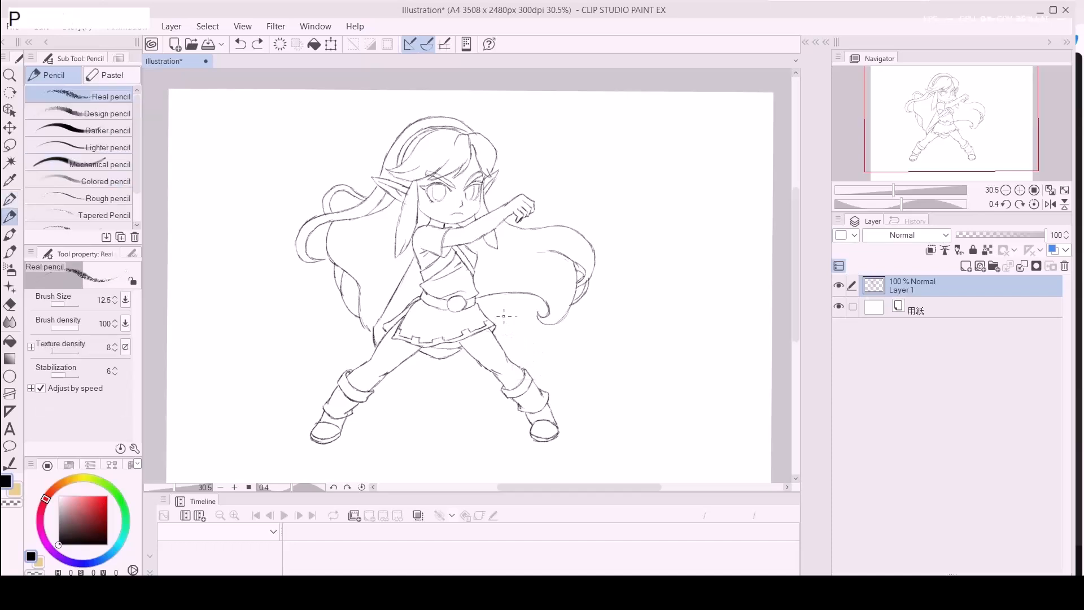
mouse_move(484, 314)
left_mouse_down()
mouse_move(513, 329)
mouse_move(492, 304)
mouse_move(527, 287)
left_mouse_up()
Add light inner strand lines to the flowing hair on both sides of the body.
left_click_drag(388, 210, 388, 209)
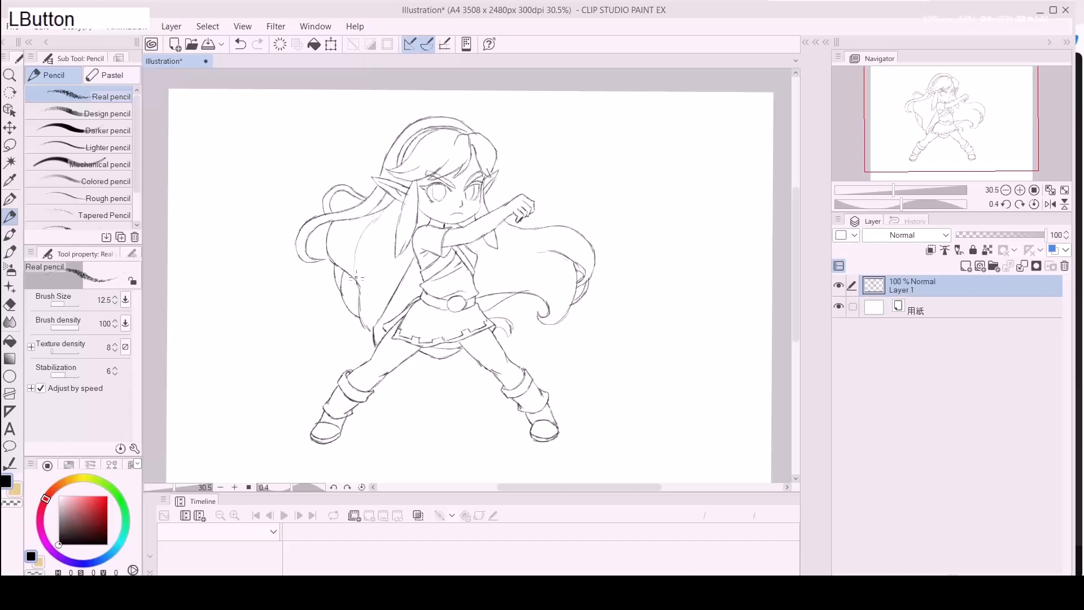
left_click_drag(356, 275, 370, 292)
key("ctrl+z")
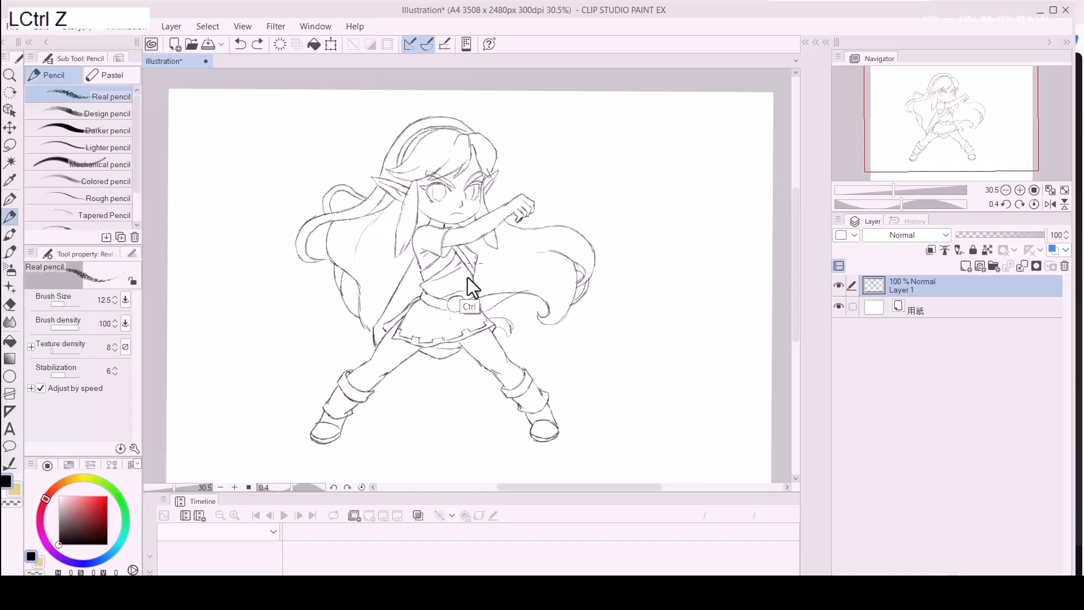
left_click_drag(384, 257, 360, 281)
left_click_drag(358, 232, 356, 261)
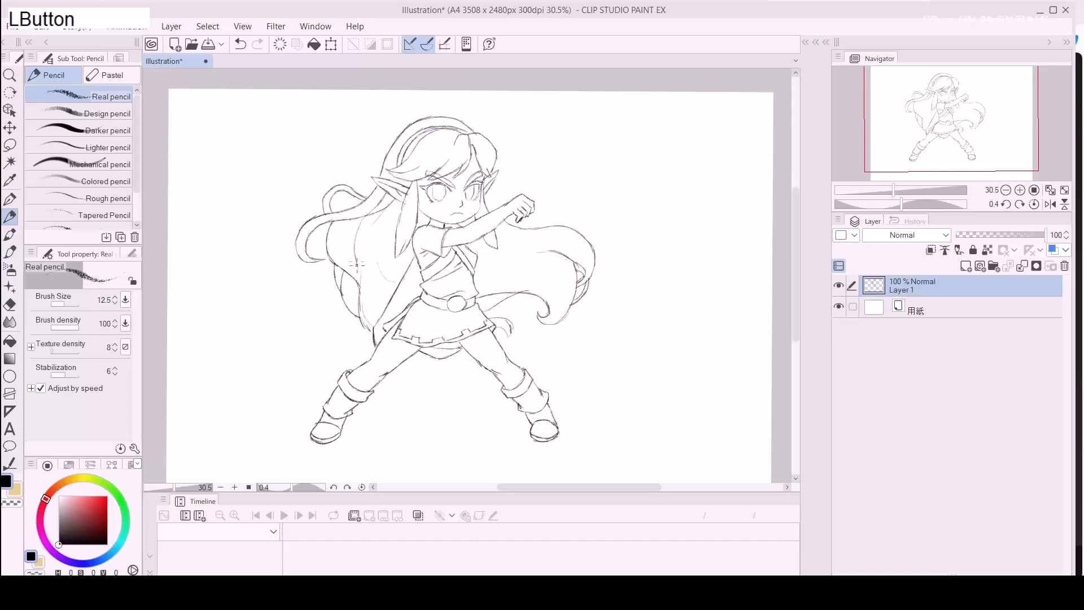
mouse_move(489, 248)
left_mouse_down()
mouse_move(513, 256)
mouse_move(494, 269)
mouse_move(548, 284)
left_mouse_up()
left_click_drag(496, 237, 498, 246)
left_click_drag(484, 195, 503, 218)
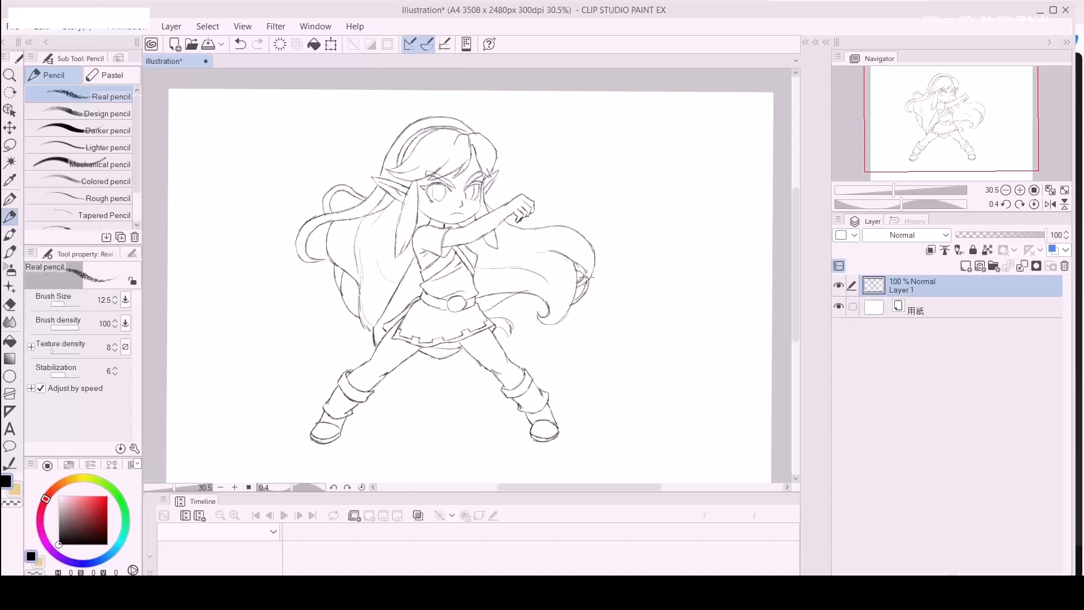
Sketch loose extra locks at the hair's lower-left end, above the wave behind the raised fist, and beside the skirt.
left_click_drag(353, 314, 372, 337)
mouse_move(559, 224)
left_mouse_down()
mouse_move(576, 203)
mouse_move(578, 227)
left_mouse_up()
mouse_move(539, 228)
left_mouse_down()
mouse_move(572, 219)
mouse_move(559, 220)
mouse_move(571, 206)
mouse_move(560, 214)
mouse_move(572, 209)
mouse_move(576, 220)
left_mouse_up()
key("ctrl+z")
key("ctrl+z")
left_click_drag(510, 292, 512, 327)
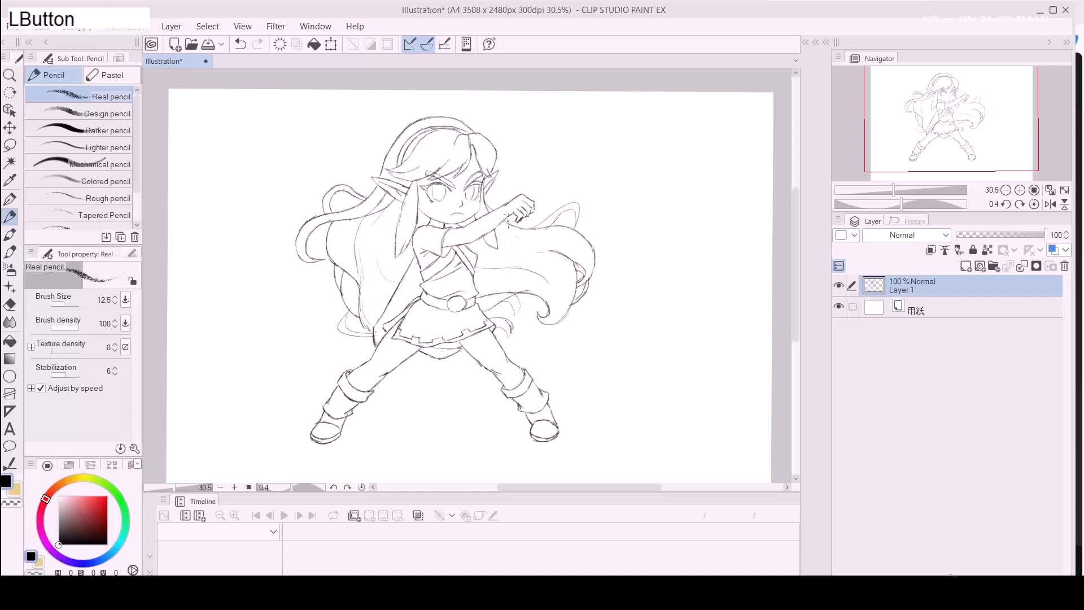
Add a new layer above the drawing, naming the original layer "sketch" and the new one "sword sketch 1".
left_click_drag(530, 221, 455, 259)
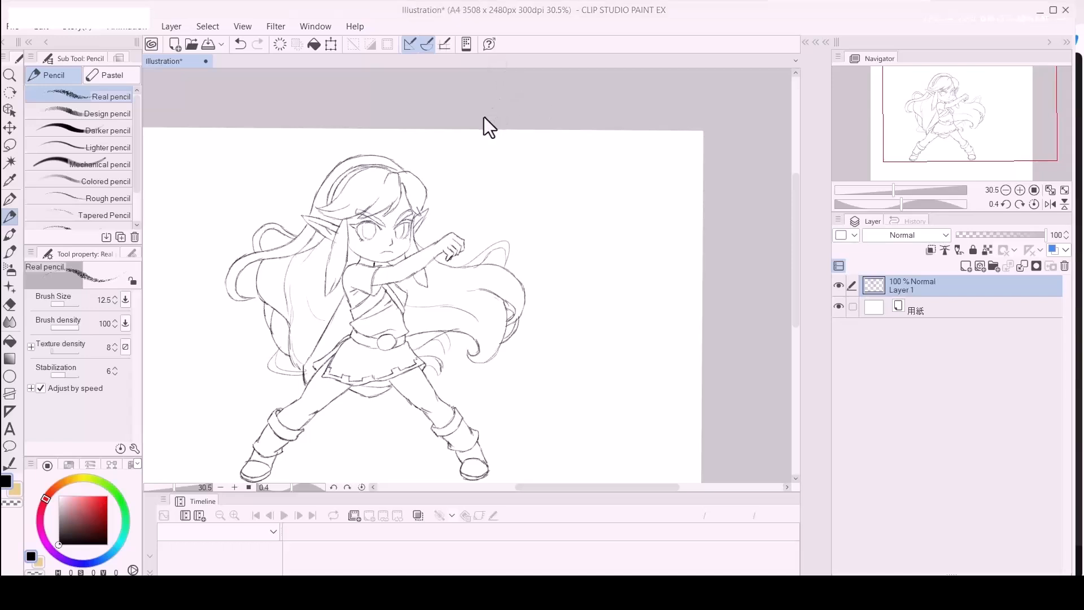
left_click(441, 257)
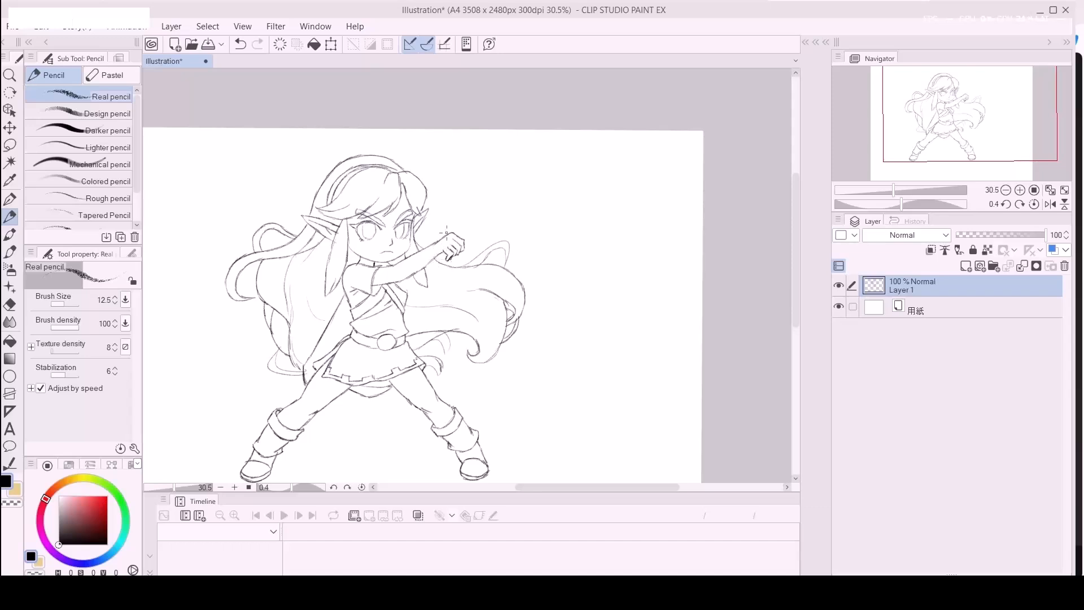
key("ctrl+shift+n")
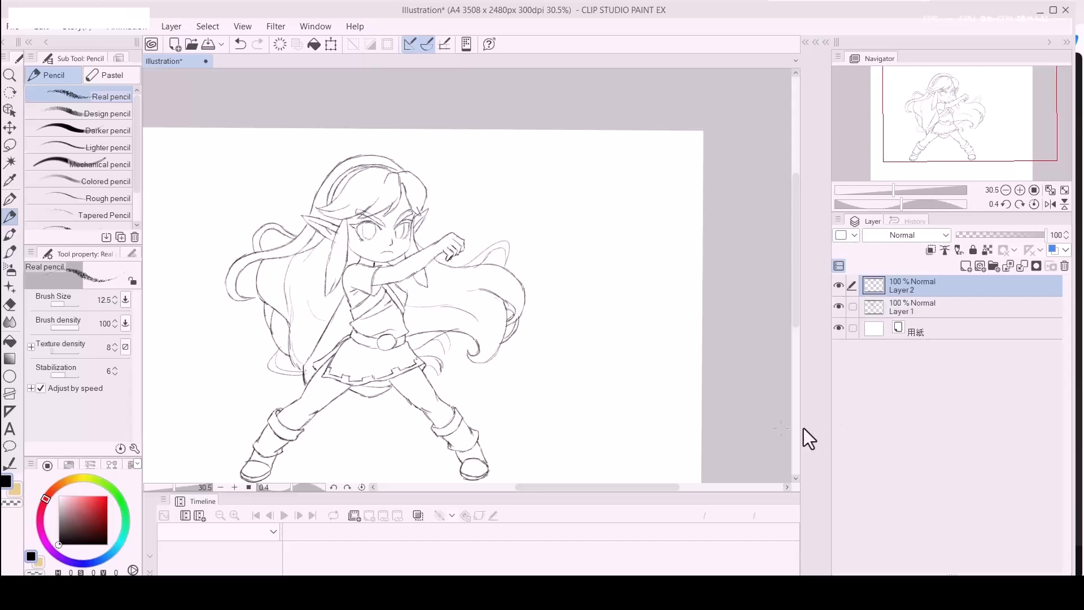
left_click(897, 313)
type("sketch")
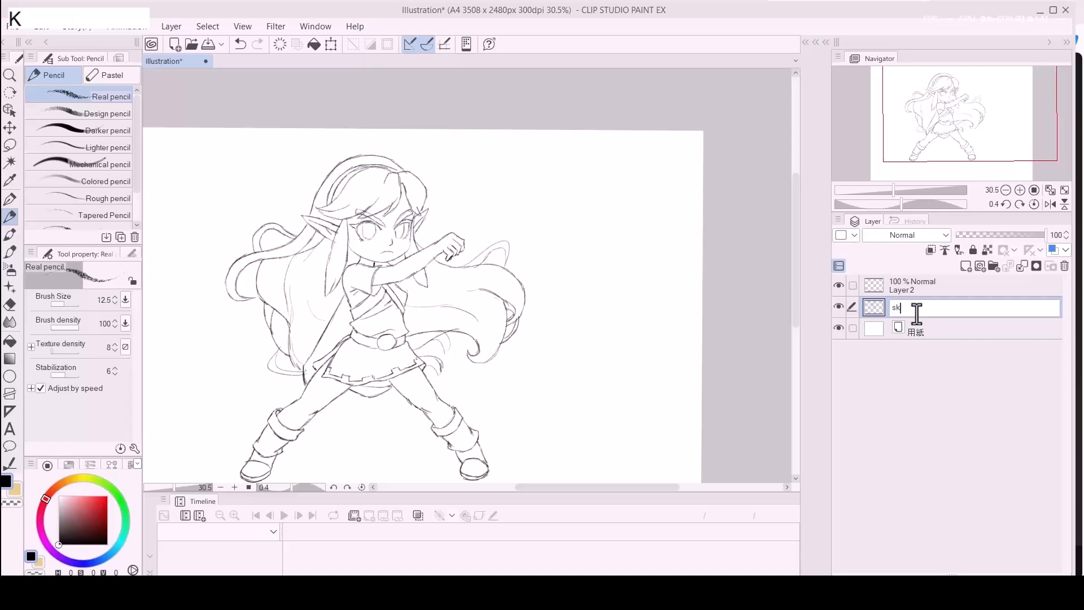
key("Return")
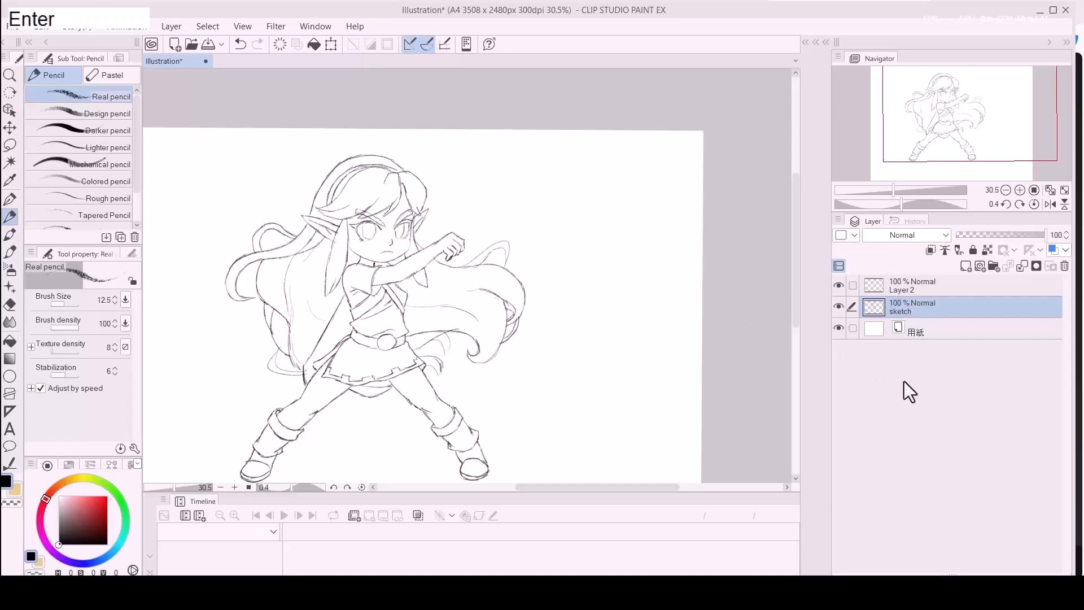
double_click(909, 293)
type("sword ")
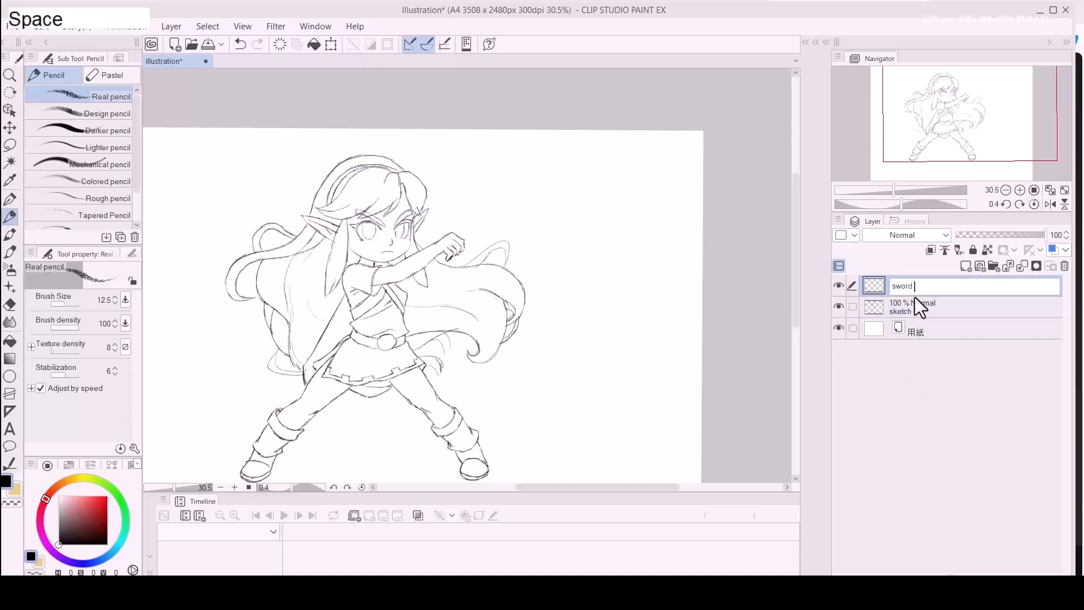
type("sketch 1")
key("Return")
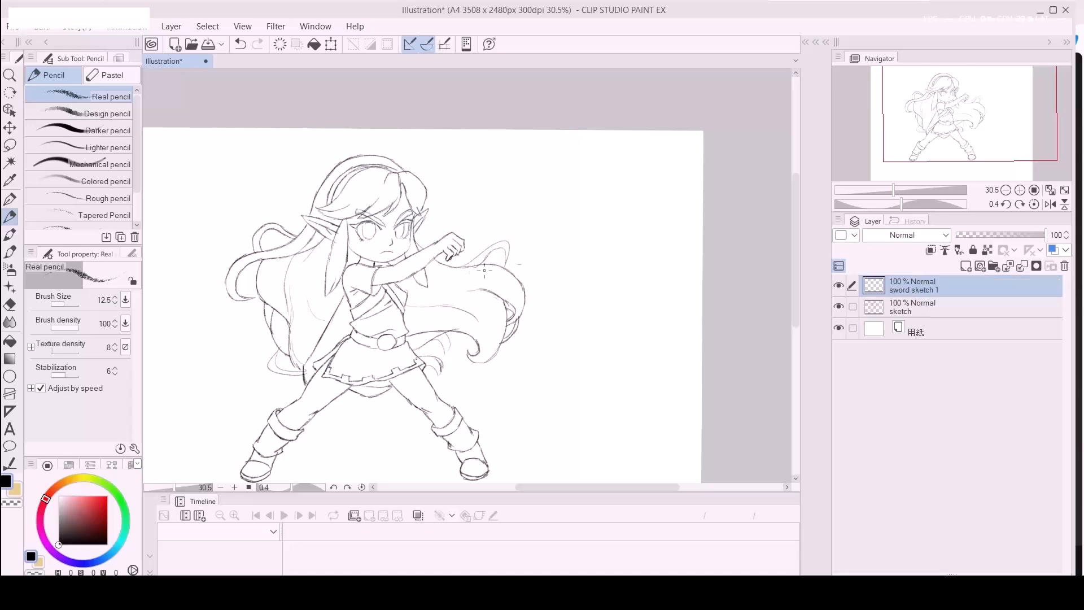
Lower the opacity of the sketch layer to 55%.
left_click(442, 248)
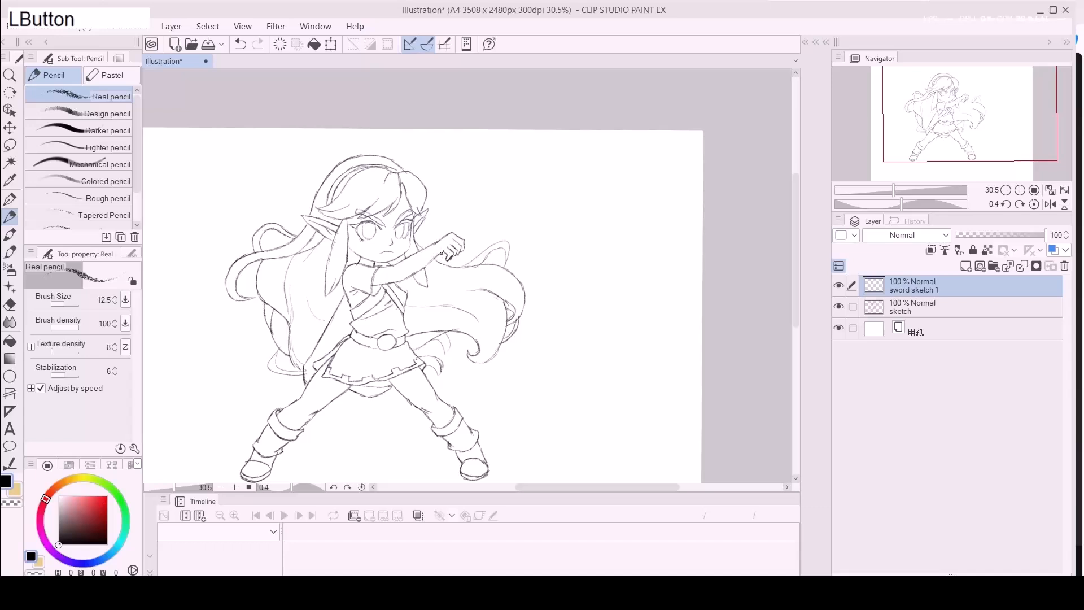
left_click(942, 312)
left_click(1021, 237)
left_click_drag(1023, 236, 1005, 236)
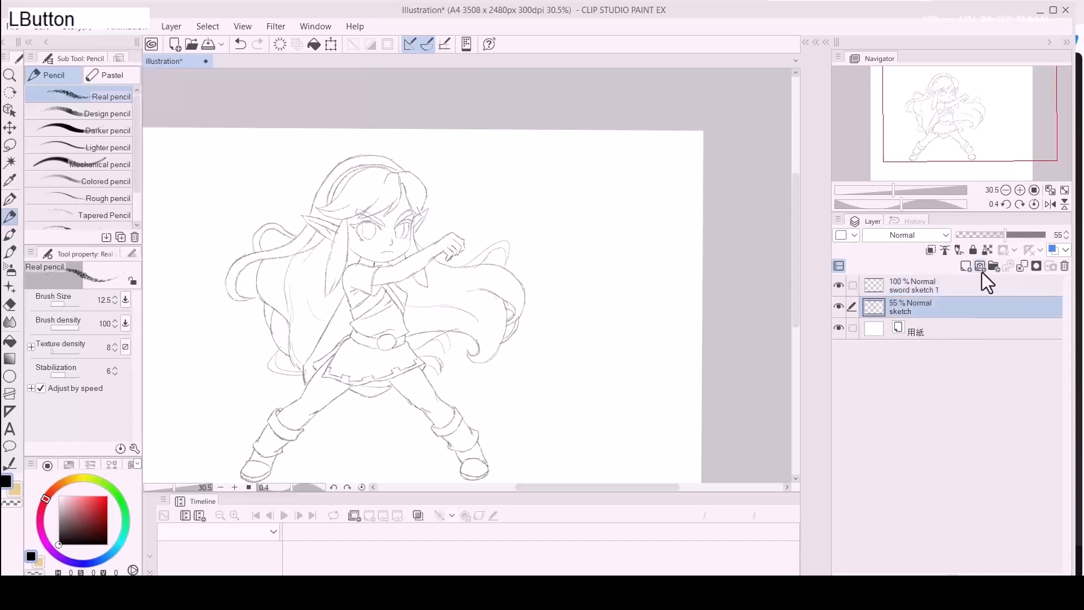
On the sword sketch 1 layer, sketch the sword grip in the raised fist and a straight blade line extending diagonally up and right.
left_click(910, 287)
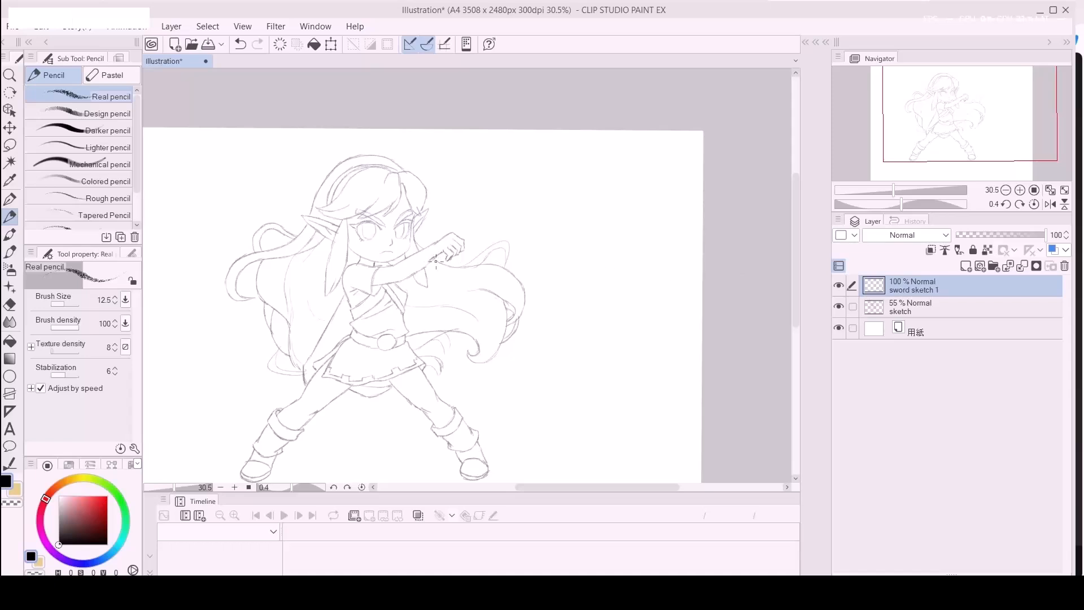
mouse_move(442, 255)
left_mouse_down()
mouse_move(427, 264)
mouse_move(464, 237)
mouse_move(457, 223)
left_mouse_up()
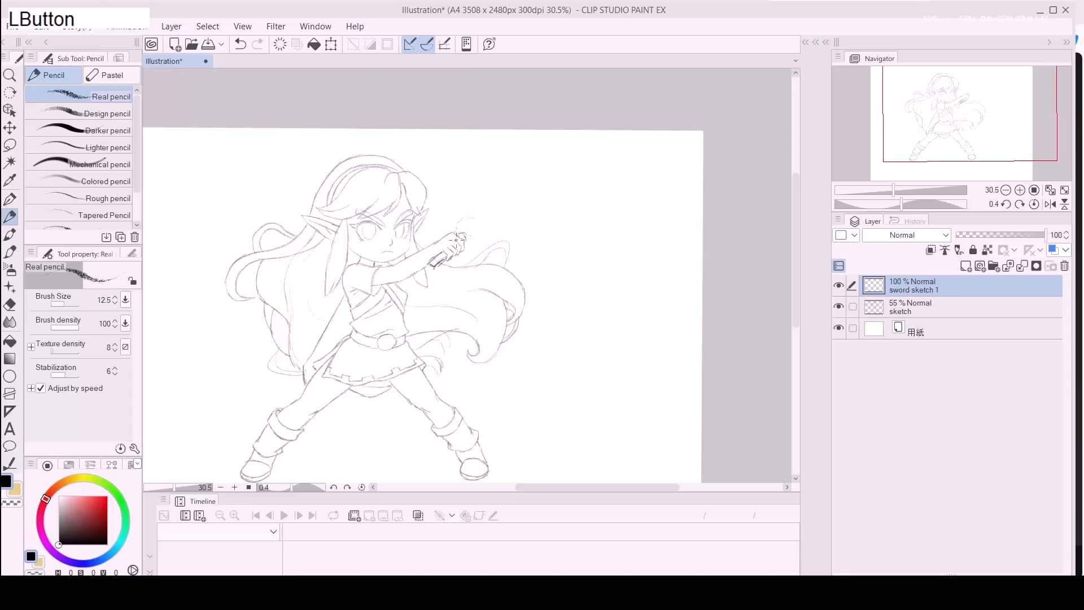
left_click_drag(437, 257, 433, 261)
key("shift")
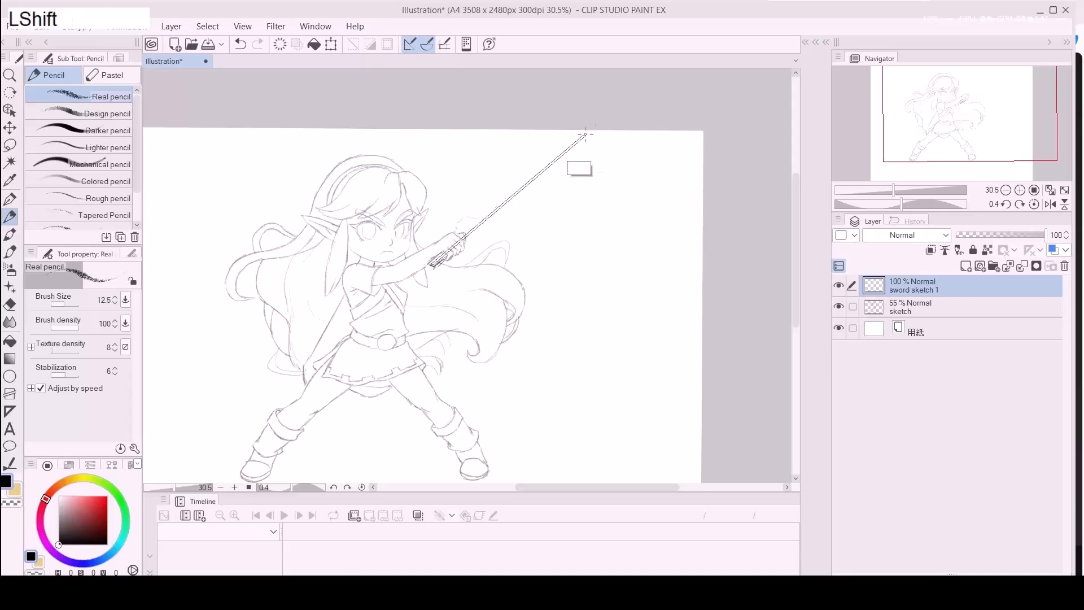
left_click(570, 151, "shift")
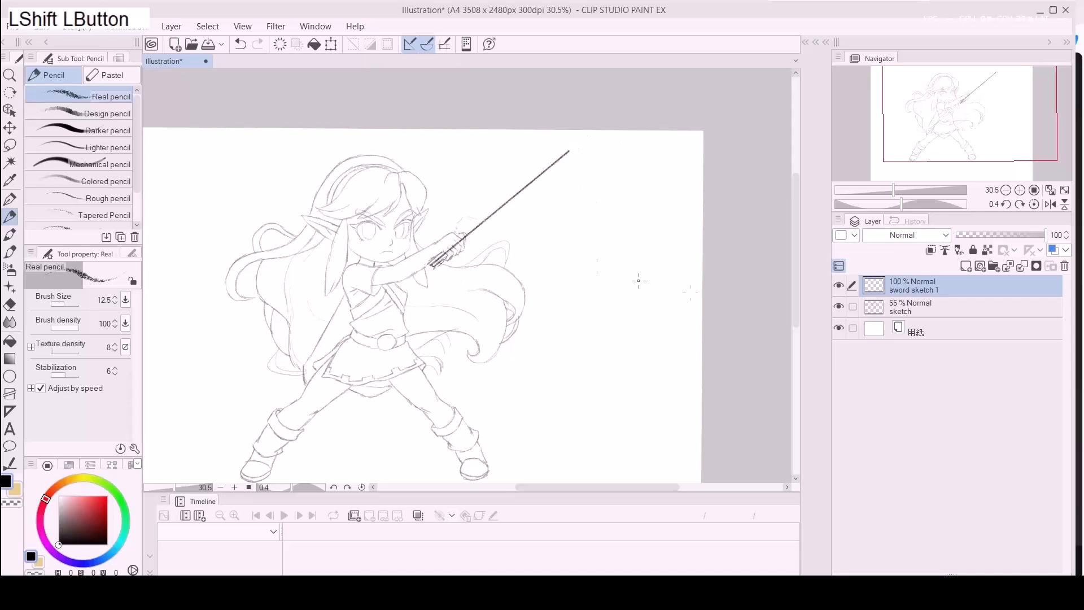
Move the sketch and sword sketch 1 layers together down and left on the canvas, then reselect sword sketch 1.
left_click(977, 310, "ctrl")
mouse_move(459, 363)
left_mouse_down()
mouse_move(600, 220)
mouse_move(559, 223)
mouse_move(551, 274)
mouse_move(507, 289)
left_mouse_up()
key("k")
mouse_move(545, 246)
left_mouse_down()
mouse_move(504, 309)
mouse_move(517, 310)
left_mouse_up()
left_click(919, 291)
left_click_drag(490, 250, 450, 278)
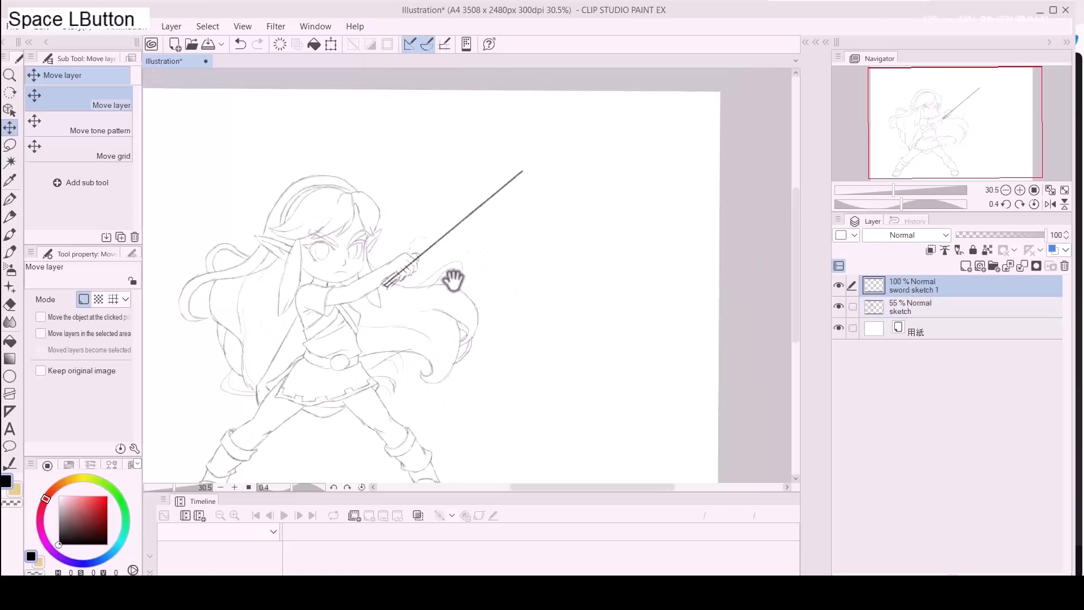
Fade the straight blade line with the eraser and rough in the crossguard around the fist with the Real pencil.
key("e")
mouse_move(373, 289)
left_mouse_down()
mouse_move(525, 168)
mouse_move(411, 259)
mouse_move(511, 175)
left_mouse_up()
key("p")
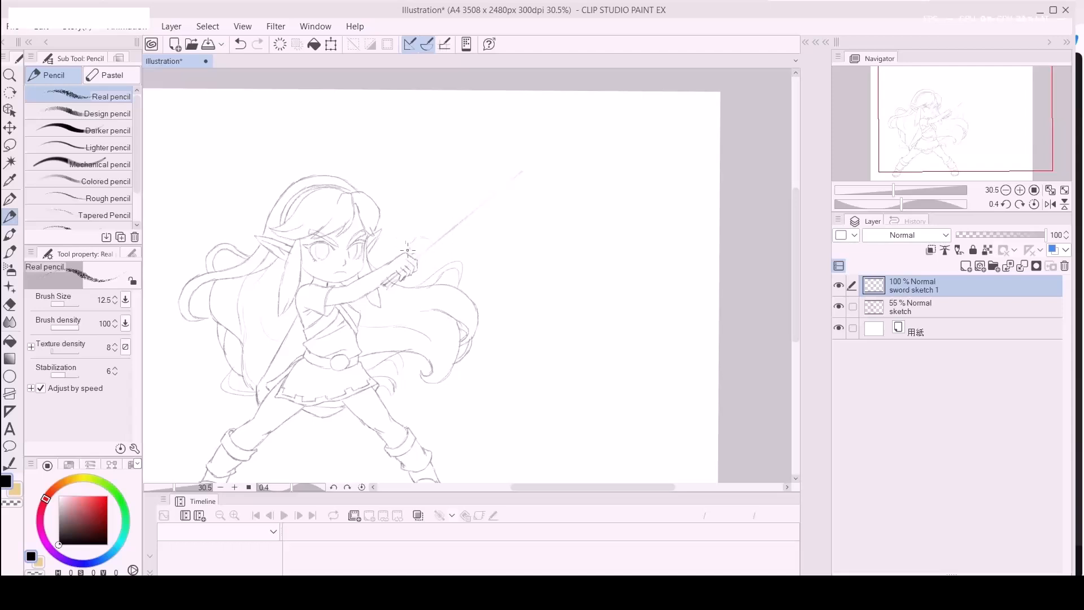
left_click_drag(414, 256, 407, 250)
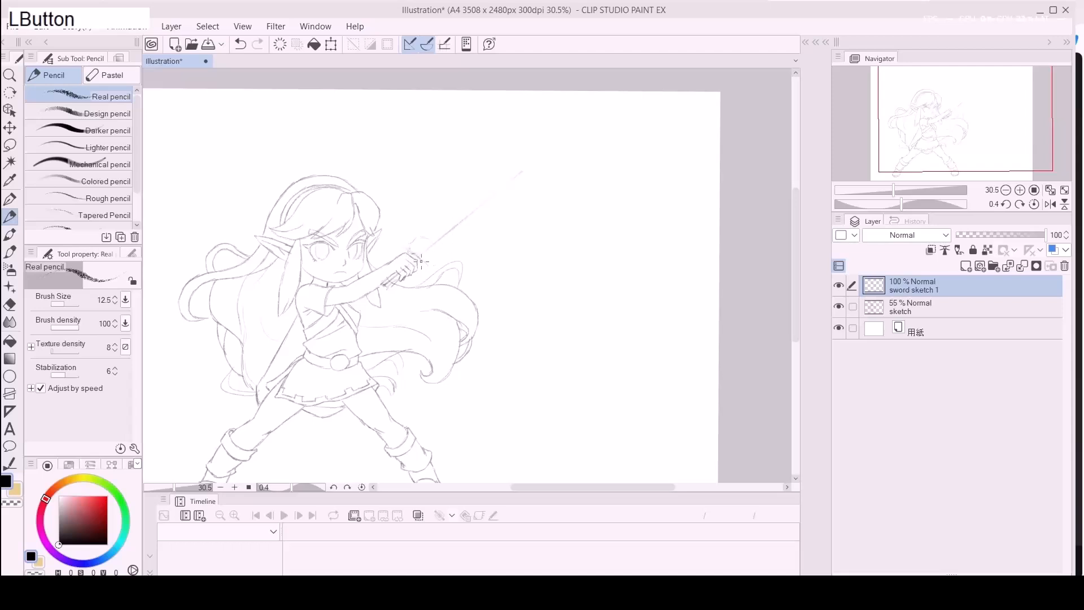
mouse_move(395, 244)
left_mouse_down()
mouse_move(403, 237)
mouse_move(436, 263)
left_mouse_up()
left_click_drag(417, 239, 420, 238)
left_click_drag(434, 257, 438, 254)
Select part of the rough crossguard, reposition it against the fist, and clear the selection.
key("m")
mouse_move(424, 214)
left_mouse_down()
mouse_move(388, 235)
mouse_move(397, 246)
mouse_move(432, 269)
mouse_move(450, 262)
mouse_move(426, 220)
left_mouse_up()
key("k")
left_click_drag(435, 260, 442, 273)
key("ctrl+d")
Darken the grip and crossguard lines, and redraw the straight blade line from the hilt toward the upper right.
key("p")
mouse_move(394, 271)
left_mouse_down()
mouse_move(373, 293)
mouse_move(389, 277)
left_mouse_up()
mouse_move(419, 255)
left_mouse_down()
mouse_move(435, 269)
mouse_move(445, 252)
left_mouse_up()
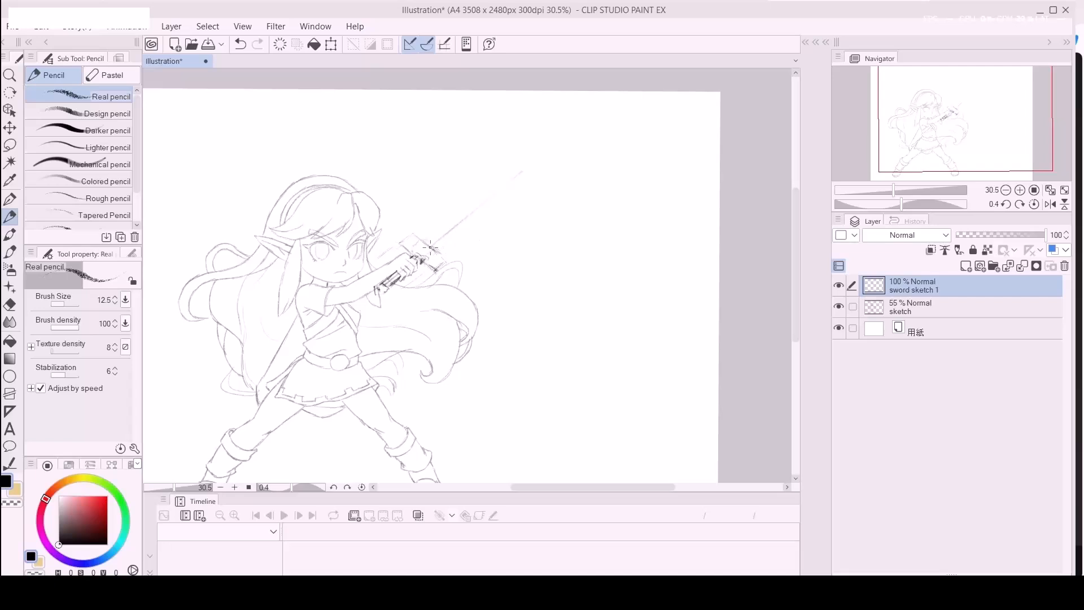
key("shift")
left_click(575, 117, "shift")
key("shift")
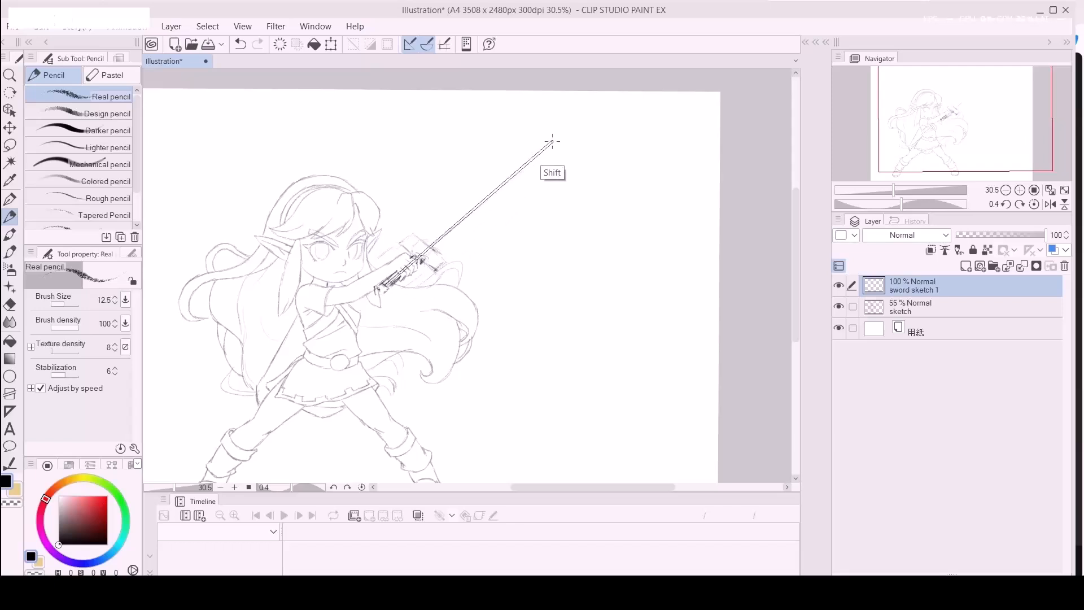
left_click(553, 140, "shift")
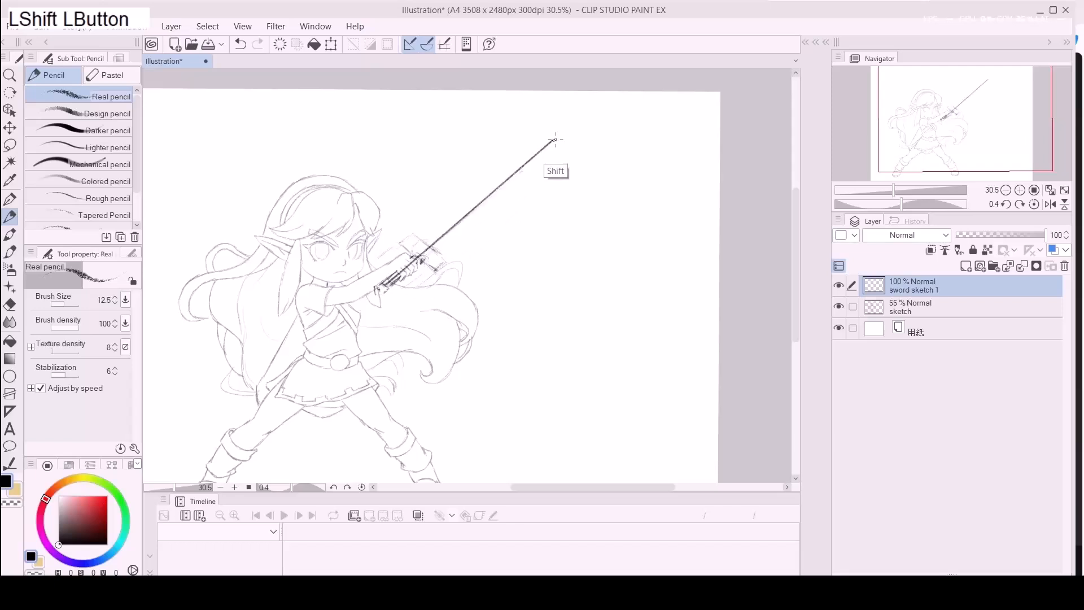
Lighten the hilt and blade line with the eraser and draw the winged crossguard shapes on both sides of the hilt.
key("e")
mouse_move(382, 289)
left_mouse_down()
mouse_move(548, 143)
mouse_move(538, 148)
left_mouse_up()
key("p")
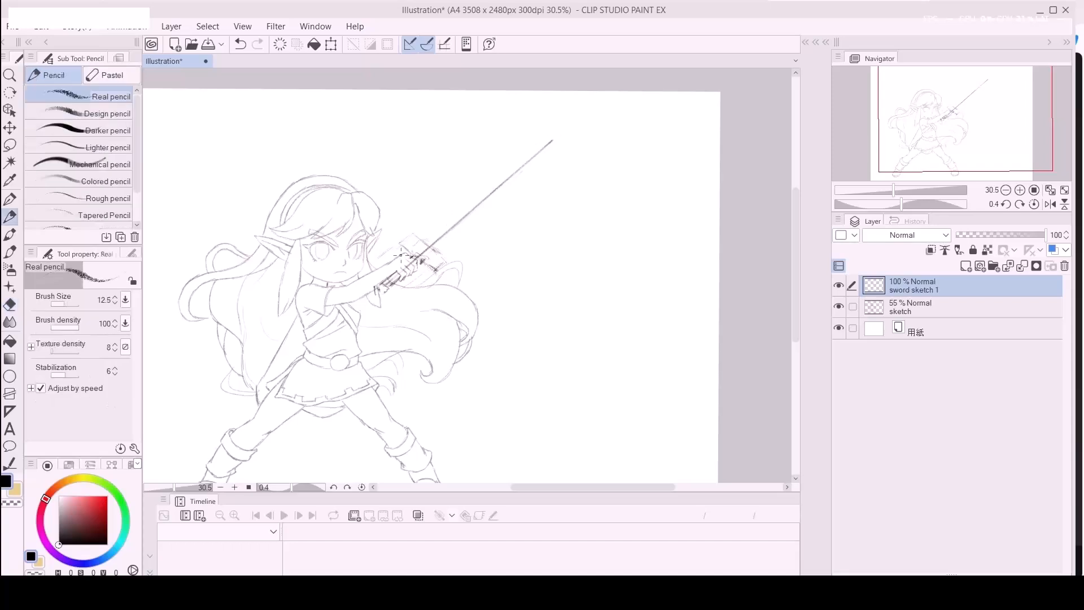
mouse_move(410, 249)
left_mouse_down()
mouse_move(400, 242)
mouse_move(431, 269)
mouse_move(449, 263)
left_mouse_up()
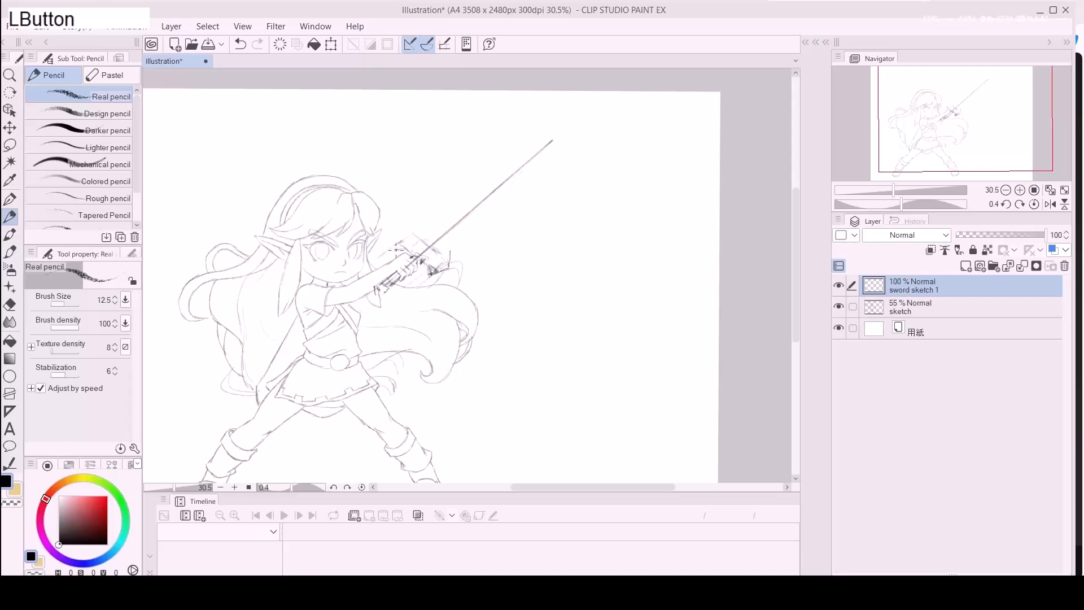
mouse_move(396, 239)
left_mouse_down()
mouse_move(420, 225)
mouse_move(417, 238)
mouse_move(452, 254)
mouse_move(415, 238)
mouse_move(395, 243)
mouse_move(400, 229)
left_mouse_up()
mouse_move(404, 227)
left_mouse_down()
mouse_move(419, 224)
mouse_move(459, 252)
mouse_move(379, 290)
mouse_move(389, 275)
mouse_move(367, 275)
mouse_move(395, 294)
mouse_move(381, 270)
mouse_move(379, 286)
mouse_move(392, 263)
mouse_move(394, 285)
mouse_move(349, 309)
mouse_move(355, 297)
mouse_move(332, 297)
mouse_move(354, 298)
mouse_move(340, 286)
mouse_move(360, 302)
mouse_move(346, 300)
mouse_move(362, 299)
left_mouse_up()
key("space")
key("e")
key("p")
key("space")
Draw the two straight blade edges parallel to the centre line and close them with a pointed tip.
key("shift")
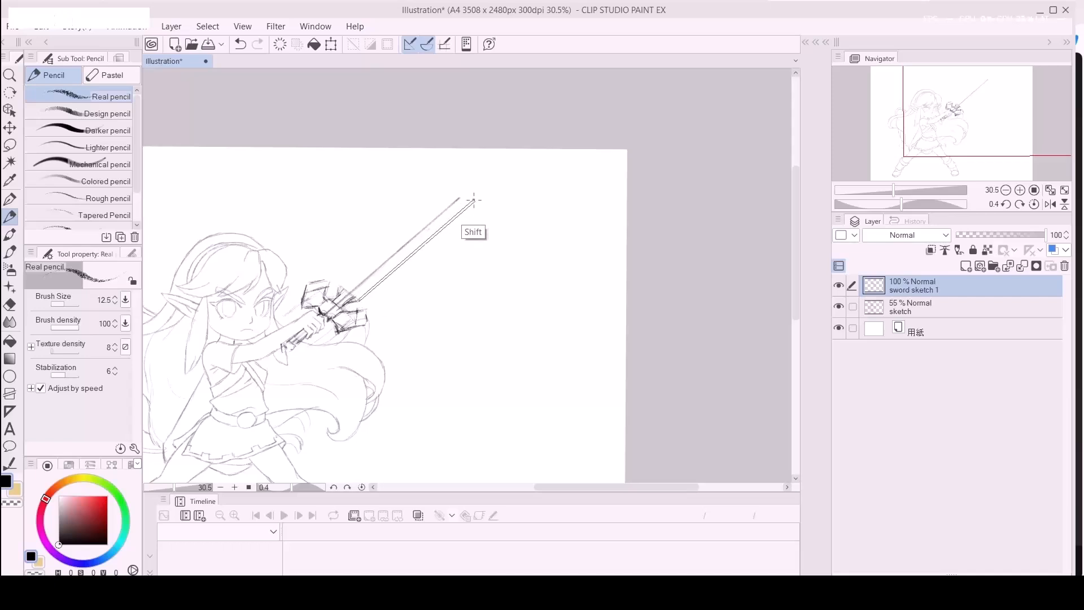
left_click(475, 197, "shift")
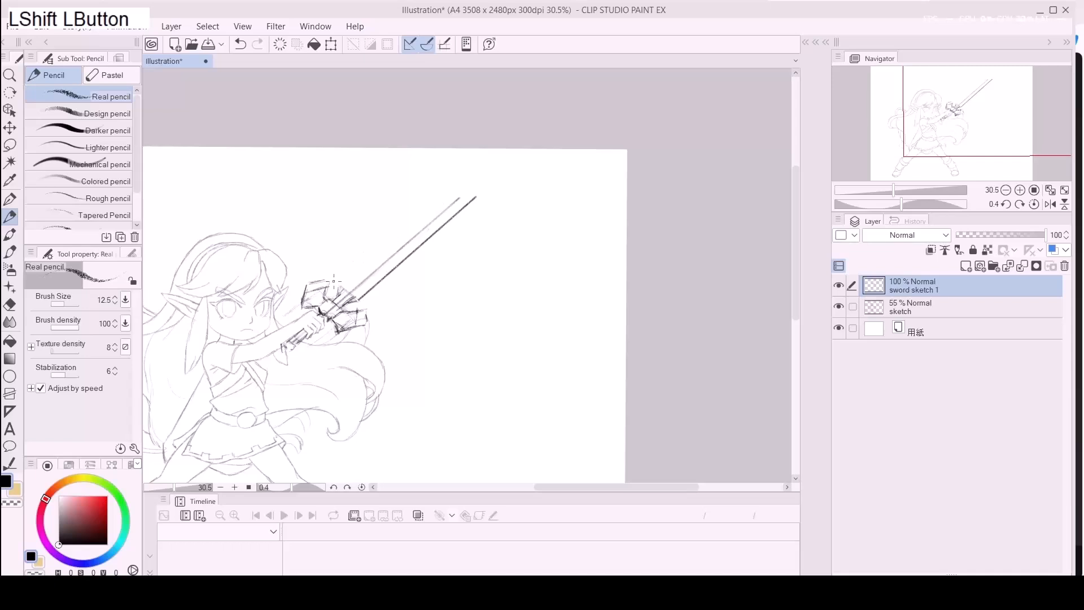
left_click(340, 286)
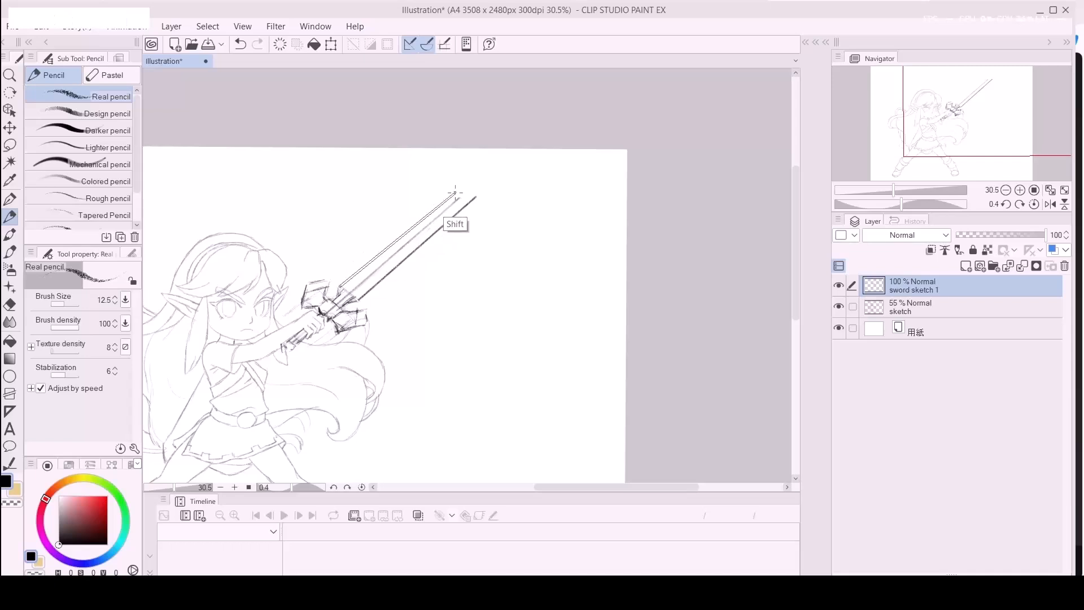
left_click(461, 186, "shift")
mouse_move(460, 185)
left_mouse_down()
mouse_move(478, 181)
mouse_move(459, 186)
mouse_move(461, 198)
left_mouse_up()
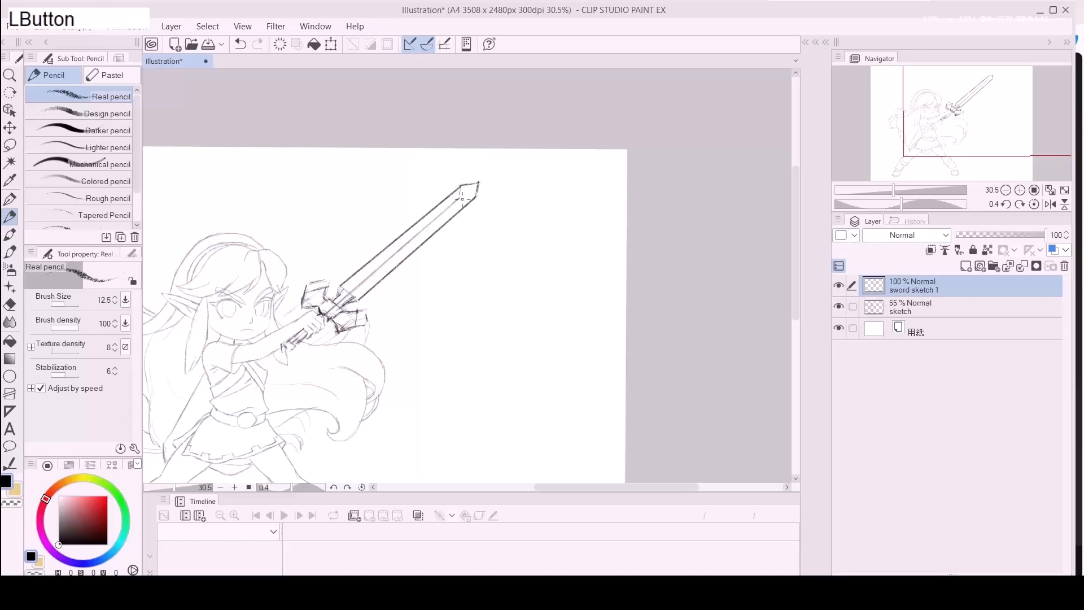
Sketch a small triangular emblem near the base of the blade and touch up the sword with the eraser.
mouse_move(361, 281)
left_mouse_down()
mouse_move(354, 292)
mouse_move(404, 267)
mouse_move(337, 302)
mouse_move(366, 287)
left_mouse_up()
key("e")
key("e")
mouse_move(377, 226)
left_mouse_down()
mouse_move(427, 259)
mouse_move(416, 263)
mouse_move(404, 247)
mouse_move(431, 210)
left_mouse_up()
key("p")
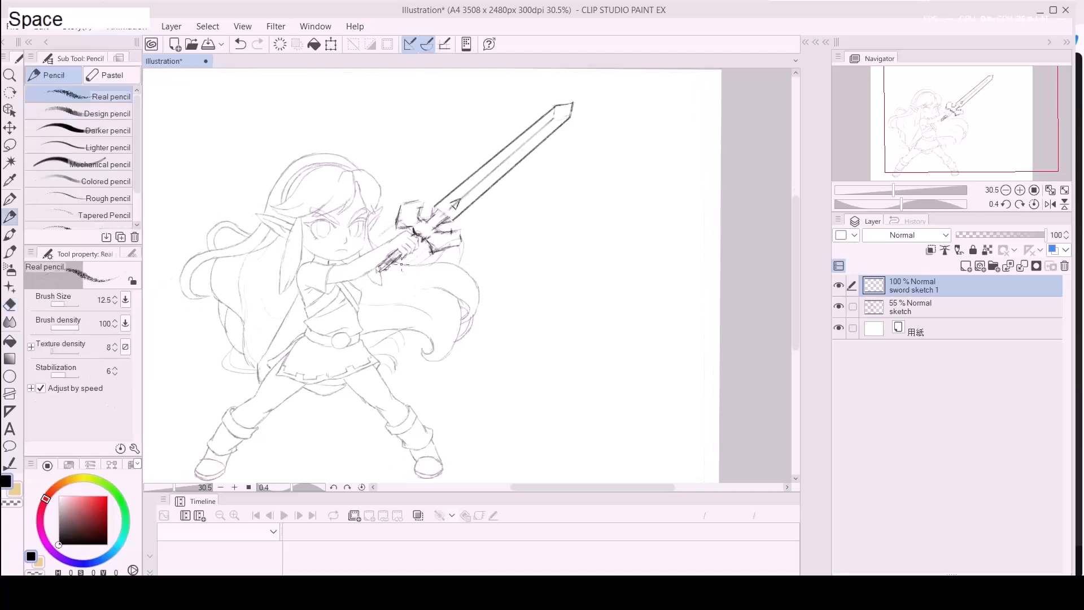
Lighten the sword sketch from the blade tip to the hilt with the Soft eraser at size 500.
key("d")
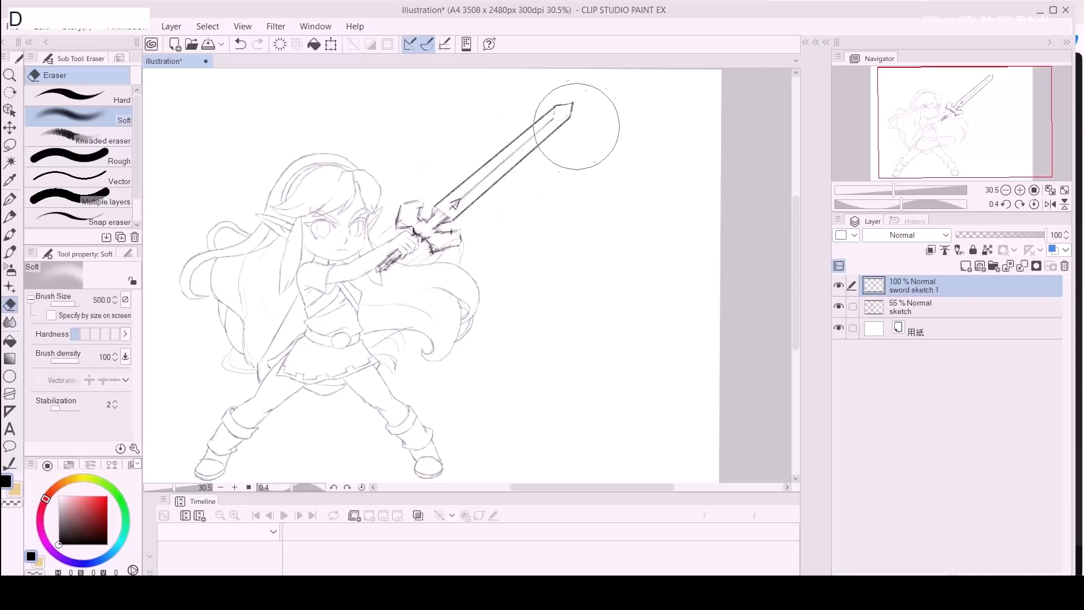
left_click_drag(570, 120, 613, 120)
mouse_move(476, 182)
left_mouse_down()
mouse_move(379, 246)
mouse_move(388, 268)
mouse_move(502, 202)
mouse_move(483, 173)
left_mouse_up()
key("slash")
left_click(457, 235)
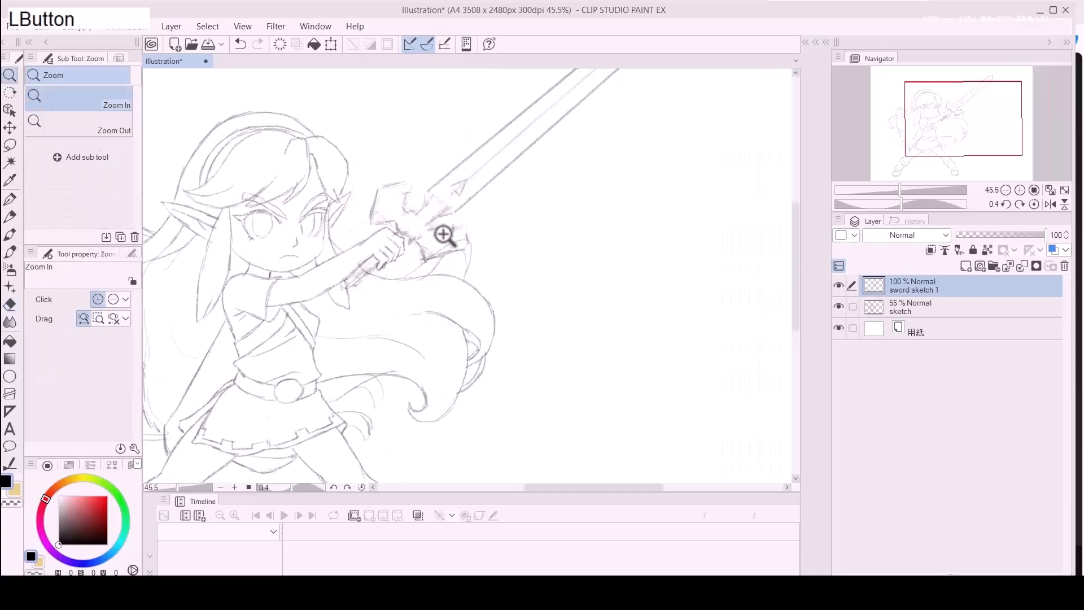
key("p")
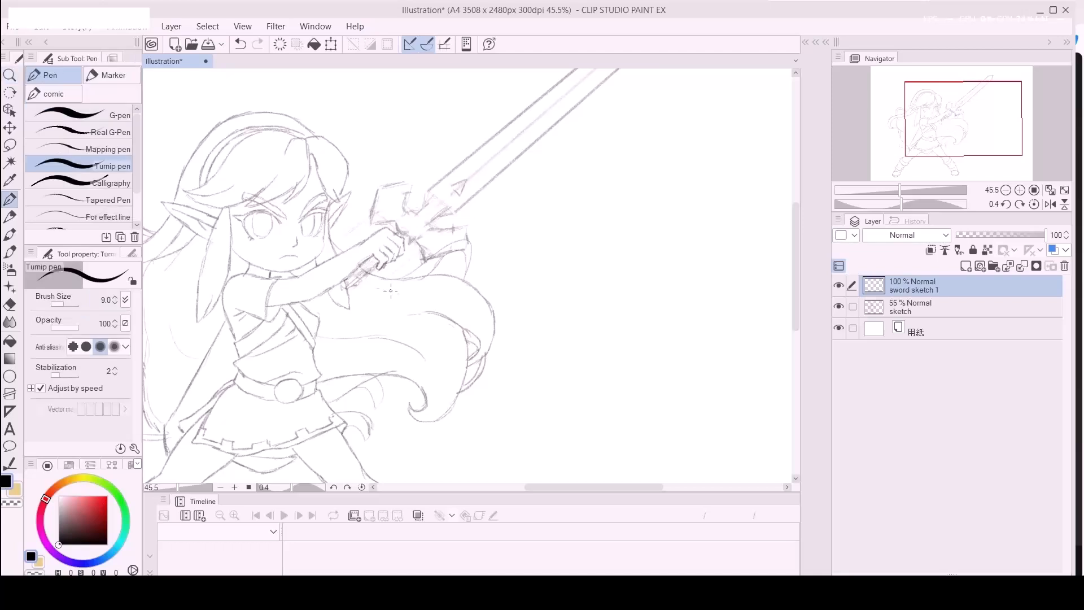
left_click_drag(372, 276, 361, 267)
key("ctrl+z")
key("ctrl+z")
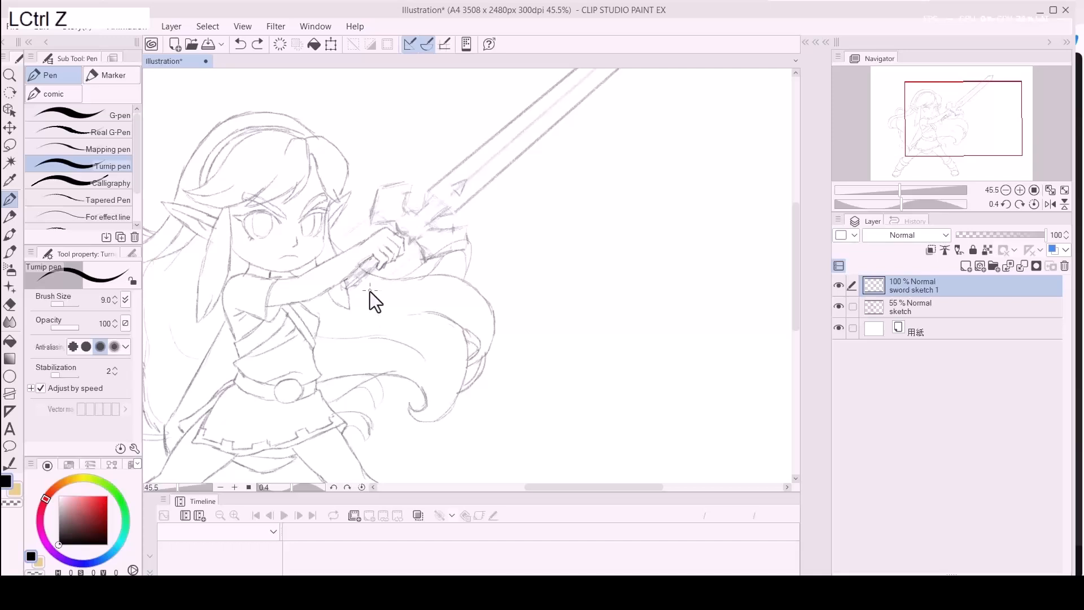
Redraw the sword grip below the fist and its pointed pommel in darker lines with the Real pencil.
key("p")
left_click(369, 258)
mouse_move(369, 258)
left_mouse_down()
mouse_move(346, 280)
mouse_move(382, 263)
mouse_move(353, 284)
left_mouse_up()
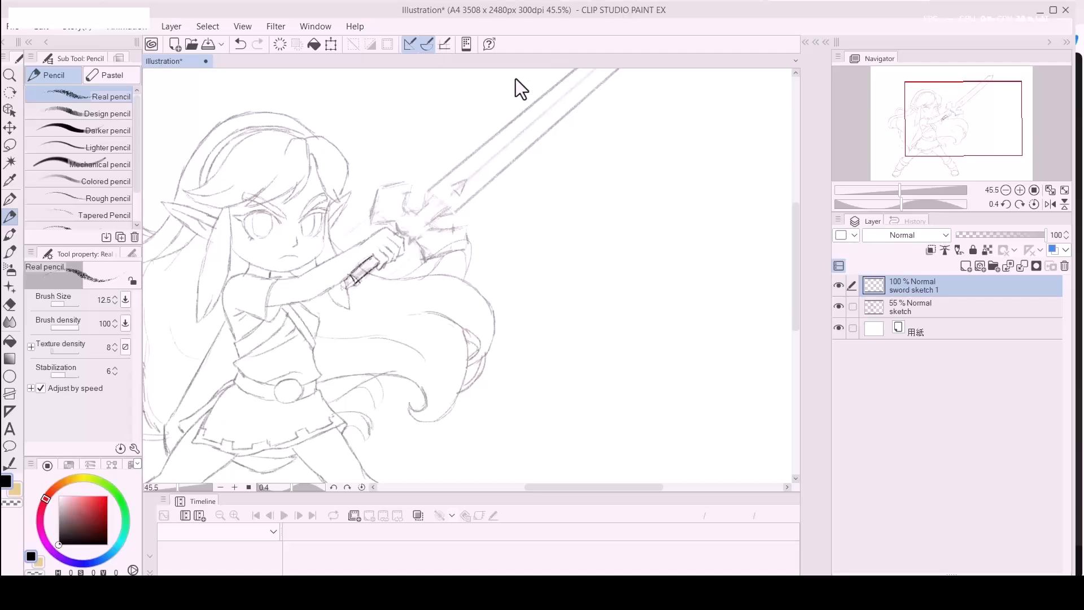
mouse_move(356, 294)
left_mouse_down()
mouse_move(377, 303)
mouse_move(349, 275)
mouse_move(337, 281)
mouse_move(350, 295)
mouse_move(343, 275)
mouse_move(338, 294)
left_mouse_up()
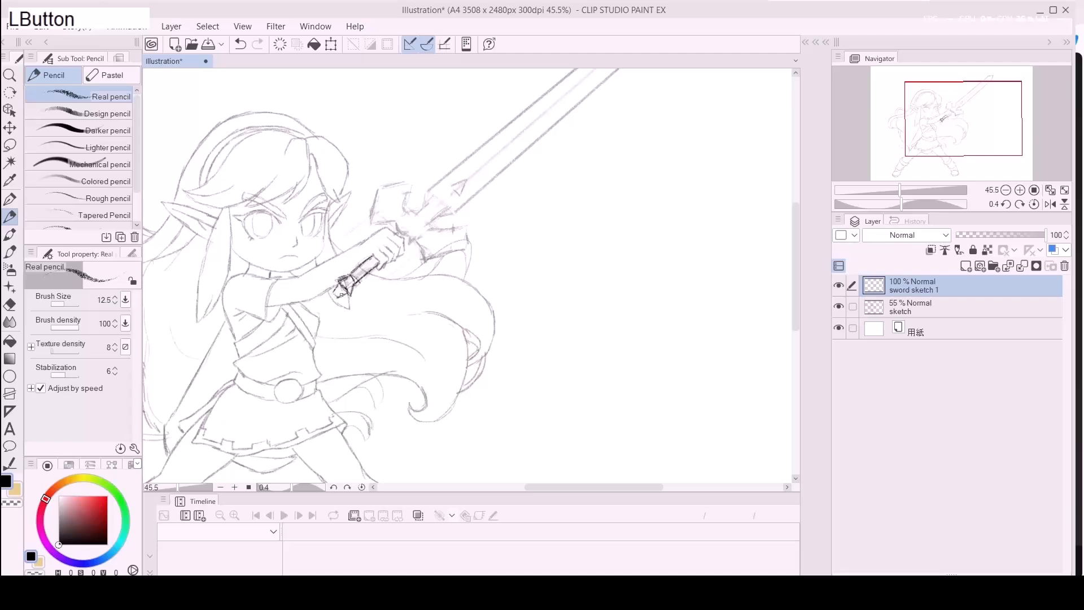
left_click_drag(387, 266, 390, 264)
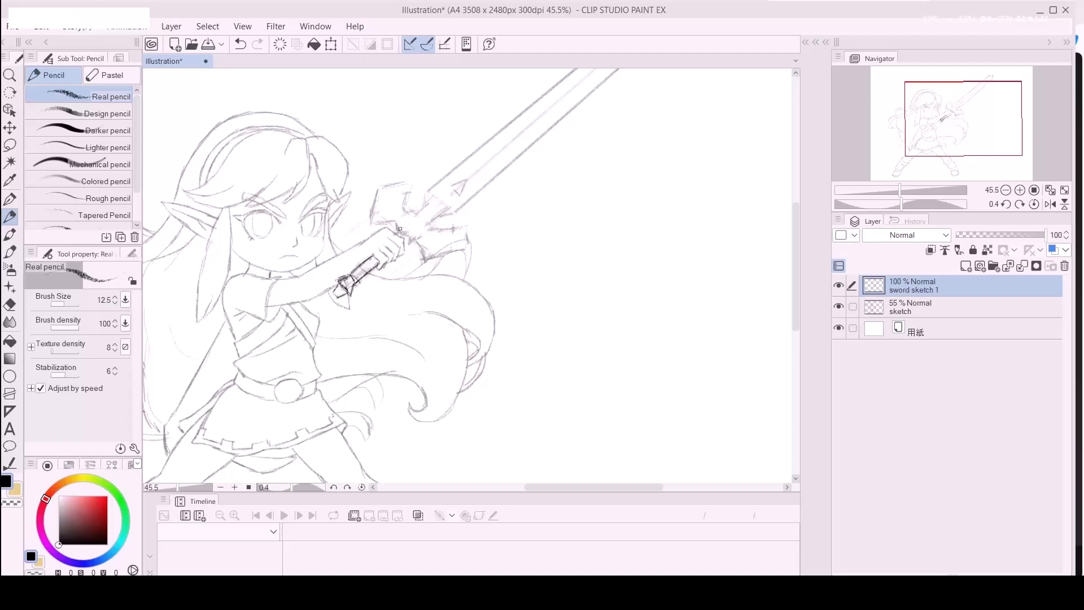
Redraw both crossguard wings and the small central gem in dark pencil lines, and touch up the hilt with the soft eraser.
mouse_move(381, 224)
left_mouse_down()
mouse_move(408, 222)
mouse_move(422, 232)
mouse_move(420, 248)
left_mouse_up()
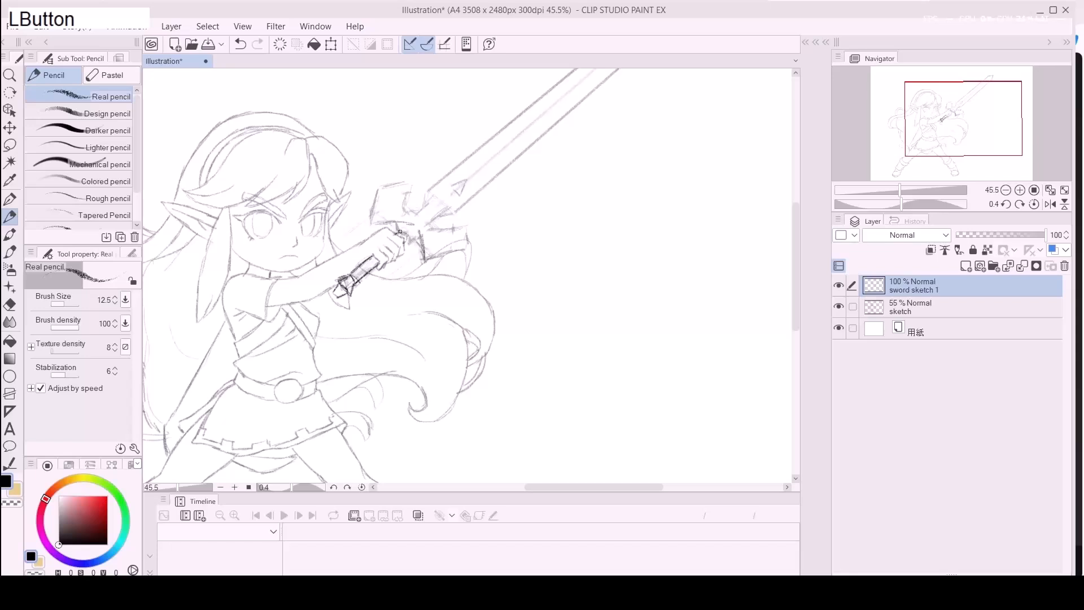
mouse_move(397, 223)
left_mouse_down()
mouse_move(409, 249)
mouse_move(394, 230)
mouse_move(414, 240)
mouse_move(403, 251)
mouse_move(417, 236)
mouse_move(394, 228)
mouse_move(419, 220)
mouse_move(411, 230)
mouse_move(417, 222)
mouse_move(373, 222)
left_mouse_up()
left_click_drag(423, 249, 431, 257)
mouse_move(365, 223)
left_mouse_down()
mouse_move(422, 263)
mouse_move(372, 217)
mouse_move(382, 189)
mouse_move(414, 187)
mouse_move(405, 205)
mouse_move(466, 226)
left_mouse_up()
mouse_move(432, 258)
left_mouse_down()
mouse_move(455, 255)
mouse_move(466, 227)
mouse_move(434, 259)
left_mouse_up()
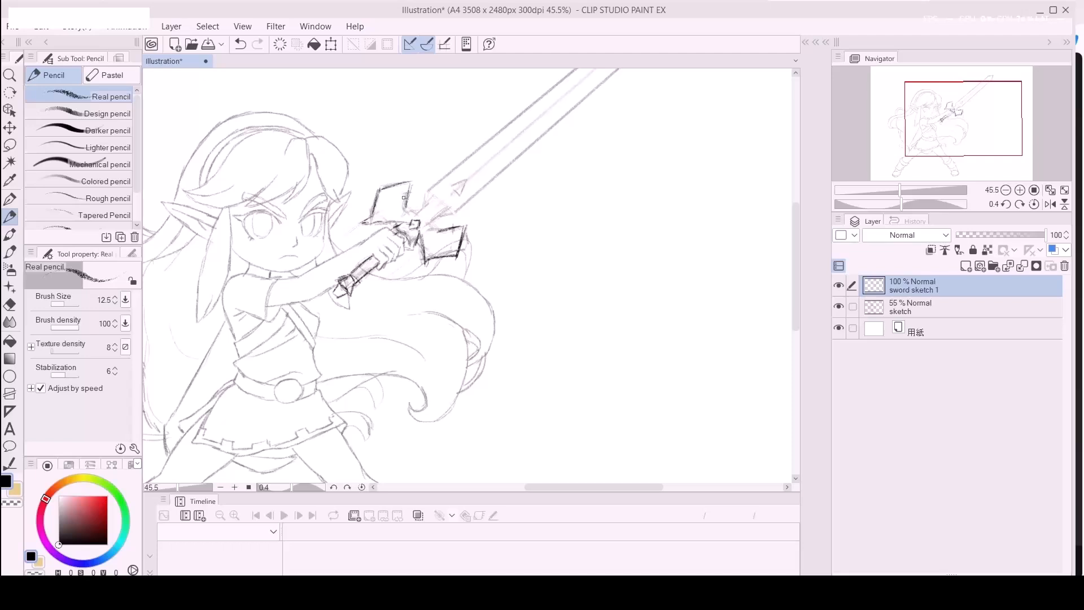
mouse_move(405, 206)
left_mouse_down()
mouse_move(432, 226)
mouse_move(388, 218)
left_mouse_up()
key("e")
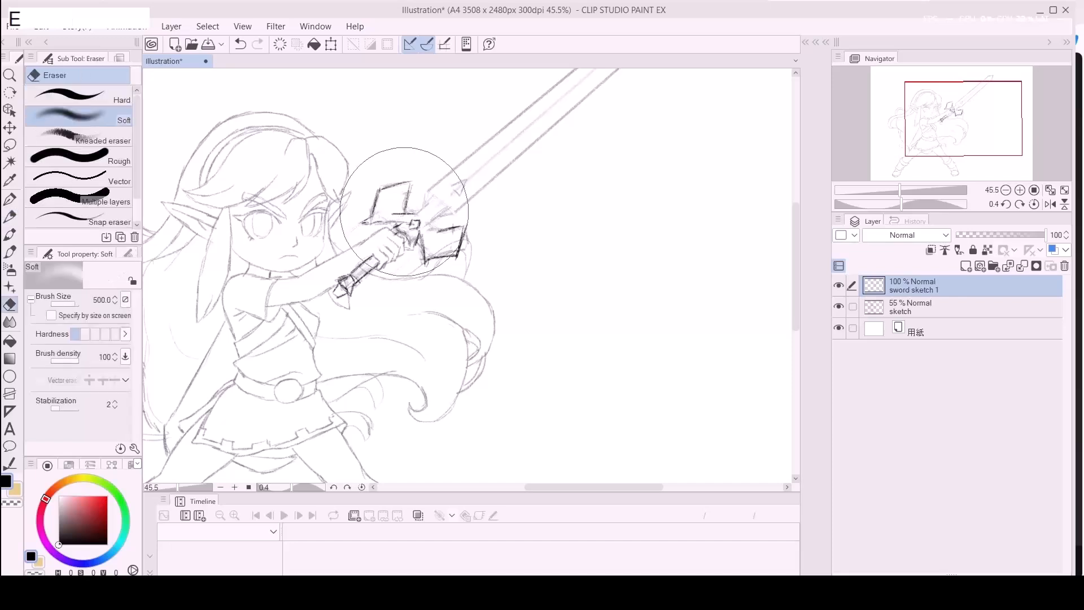
left_click_drag(387, 213, 415, 217)
key("p")
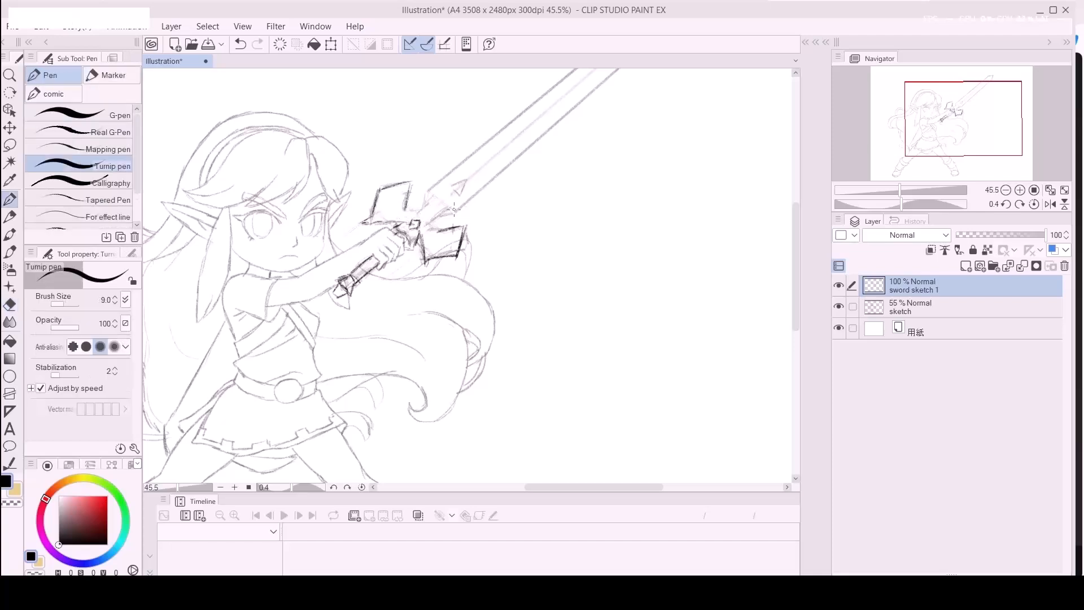
left_click(404, 210)
left_click_drag(404, 210, 421, 205)
key("ctrl+z")
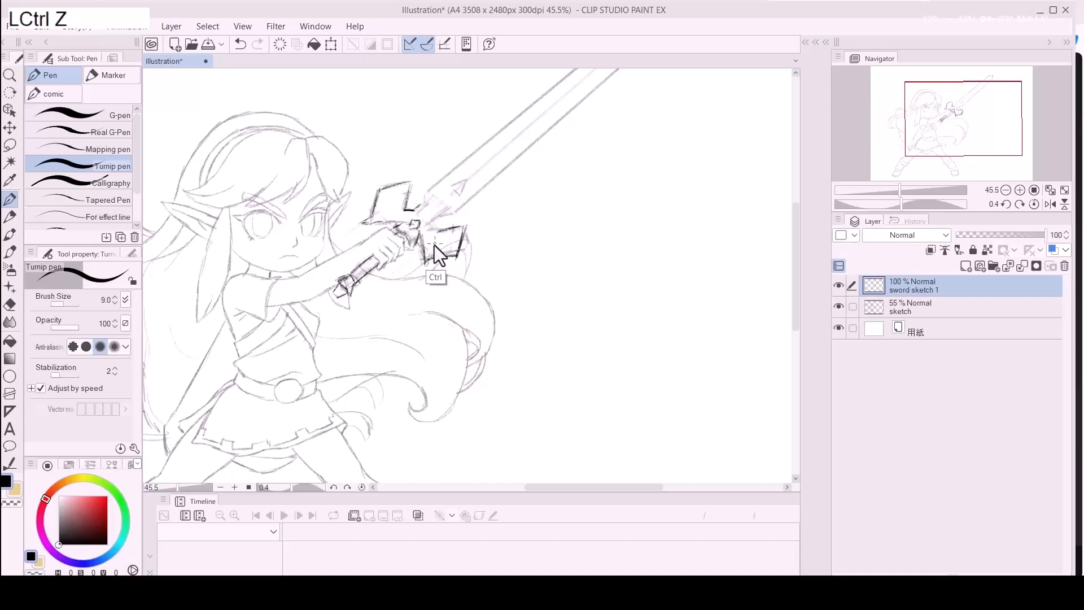
key("ctrl+z")
Extend the outer corners of both crossguard wings into points and erase the superfluous edges with the Soft eraser at size 20.
key("p")
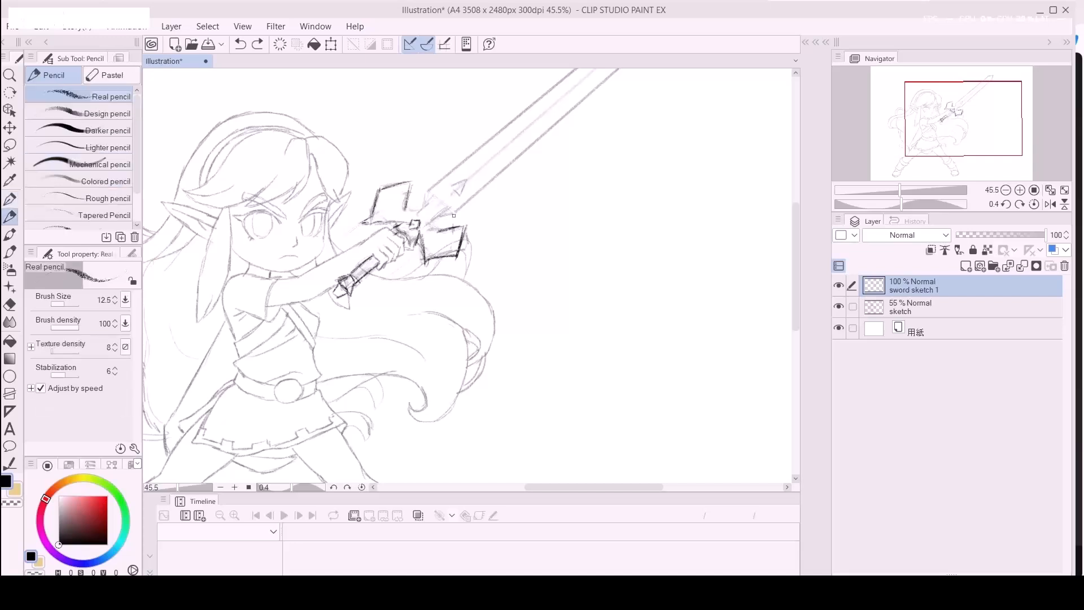
left_click(379, 195)
mouse_move(379, 193)
left_mouse_down()
mouse_move(393, 180)
mouse_move(401, 203)
left_mouse_up()
mouse_move(461, 254)
left_mouse_down()
mouse_move(478, 249)
mouse_move(461, 231)
mouse_move(476, 250)
mouse_move(462, 253)
mouse_move(469, 236)
left_mouse_up()
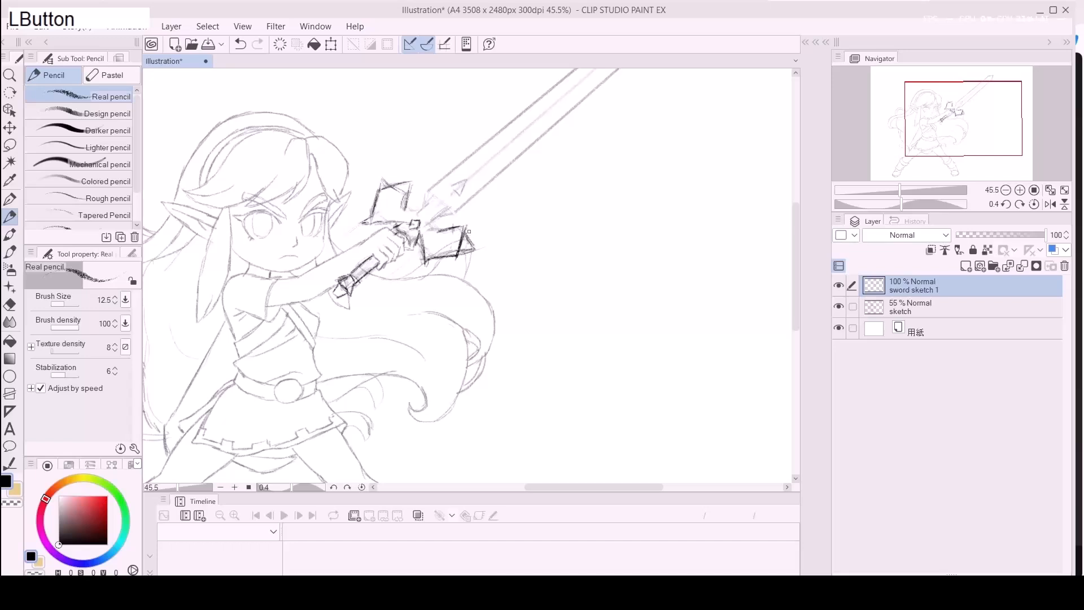
key("e")
left_click_drag(425, 169, 397, 182)
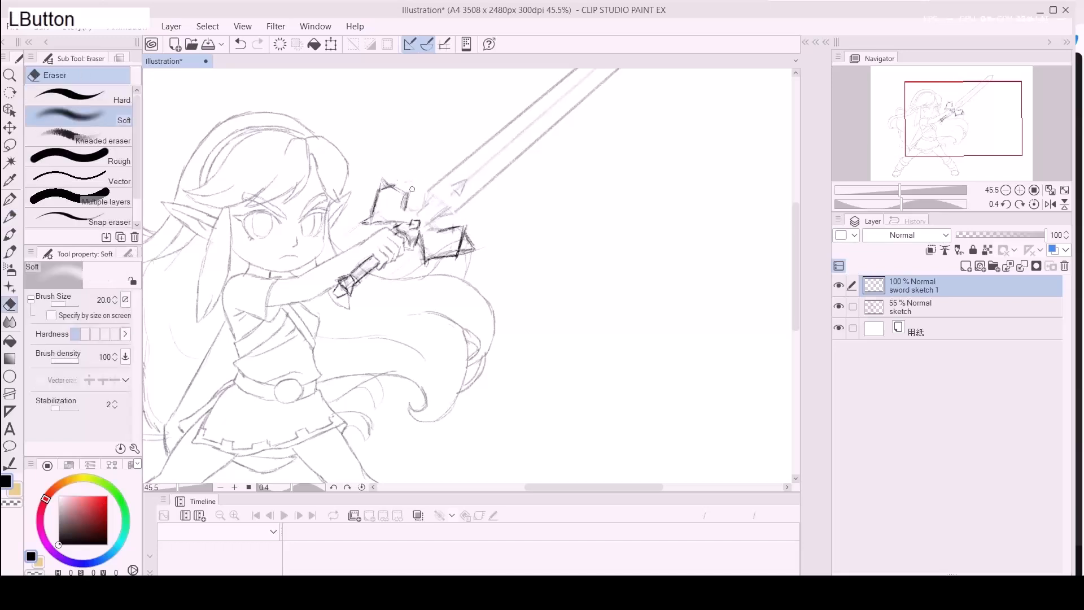
mouse_move(456, 224)
left_mouse_down()
mouse_move(468, 229)
mouse_move(461, 243)
left_mouse_up()
mouse_move(381, 188)
left_mouse_down()
mouse_move(382, 197)
mouse_move(396, 194)
left_mouse_up()
Redraw the inner edges of the crossguard wings with the Real pencil and draw the star-shaped centre of the crossguard.
key("p")
key("p")
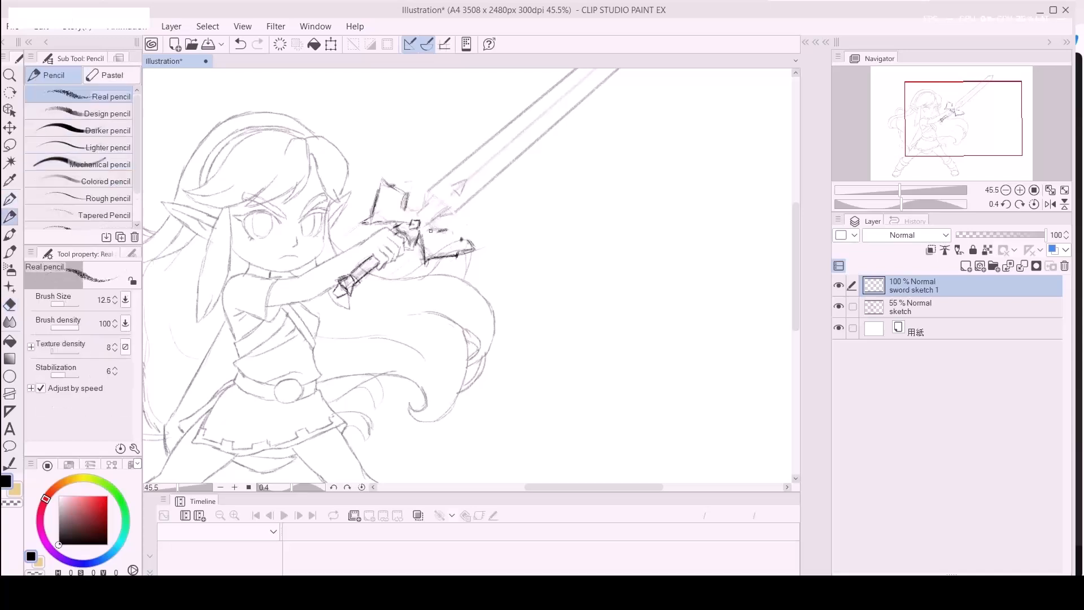
left_click(443, 232)
mouse_move(451, 233)
left_mouse_down()
mouse_move(471, 248)
mouse_move(424, 242)
left_mouse_up()
left_click_drag(406, 196, 407, 243)
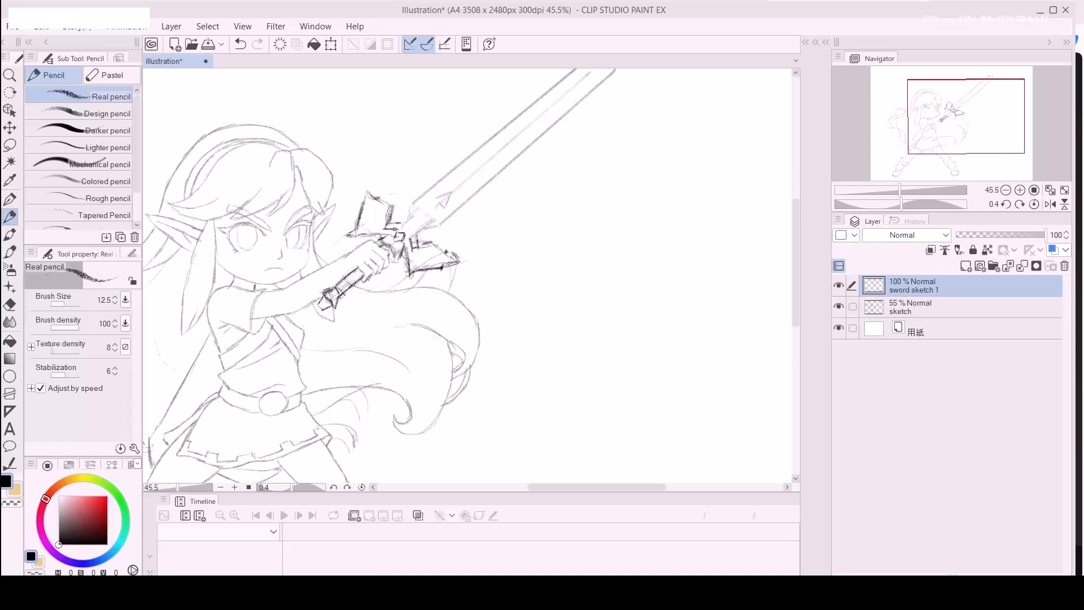
left_click(395, 230)
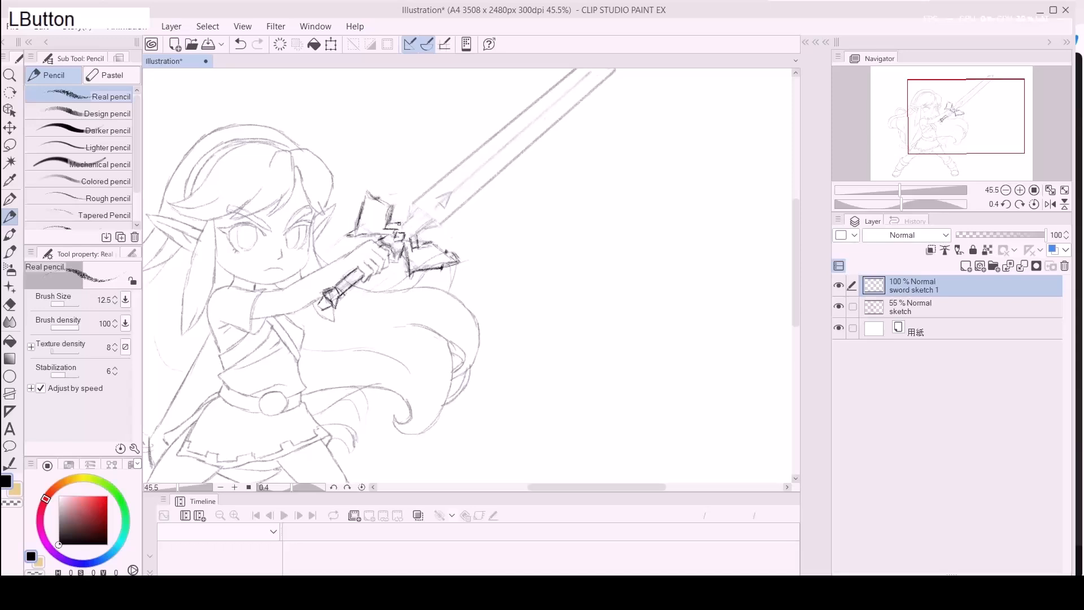
mouse_move(403, 219)
left_mouse_down()
mouse_move(412, 210)
mouse_move(432, 225)
mouse_move(412, 217)
left_mouse_up()
mouse_move(415, 225)
left_mouse_down()
mouse_move(431, 225)
mouse_move(347, 286)
mouse_move(355, 278)
left_mouse_up()
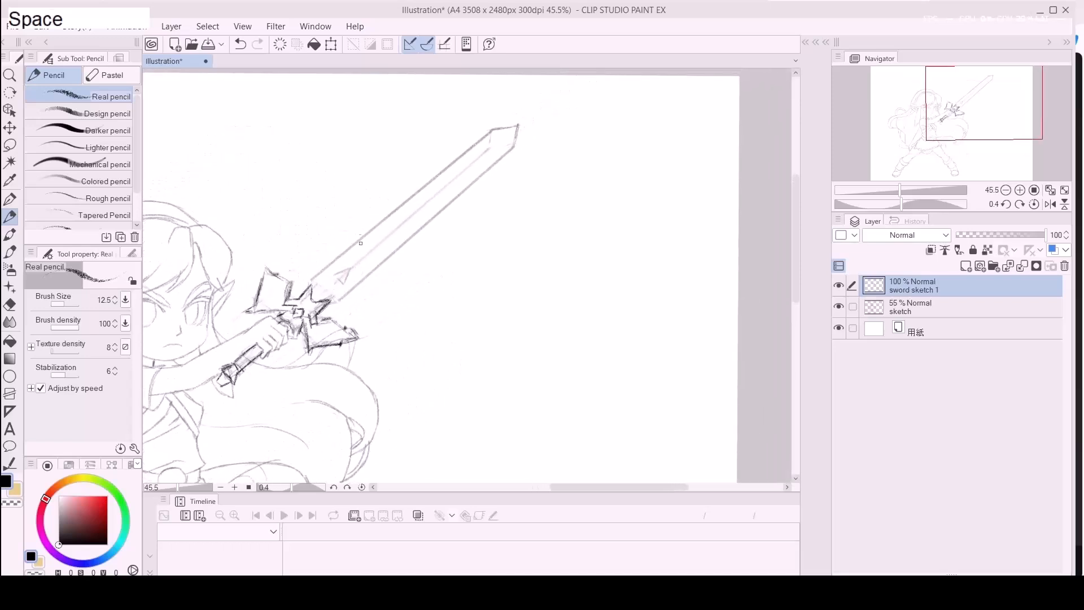
Select the blade with the lasso, move it diagonally outward to leave a gap above the hilt, and deselect it.
key("l")
key("m")
left_click(326, 261)
mouse_move(328, 261)
left_mouse_down()
mouse_move(316, 282)
mouse_move(334, 305)
mouse_move(411, 283)
mouse_move(551, 115)
mouse_move(322, 213)
mouse_move(315, 257)
left_mouse_up()
key("k")
left_click(395, 256)
left_click_drag(395, 257, 408, 242)
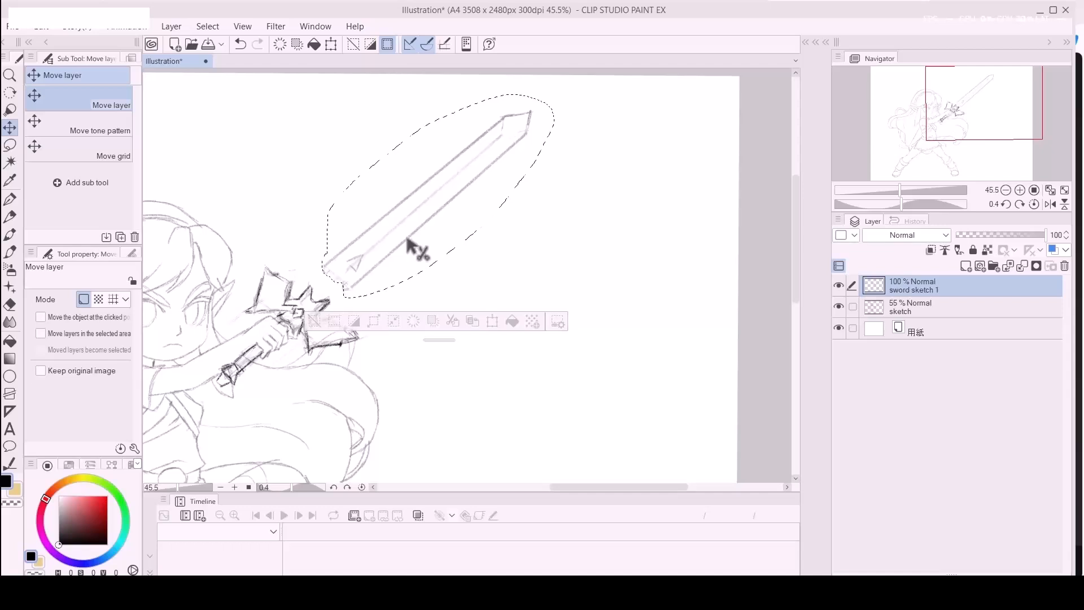
key("ctrl+d")
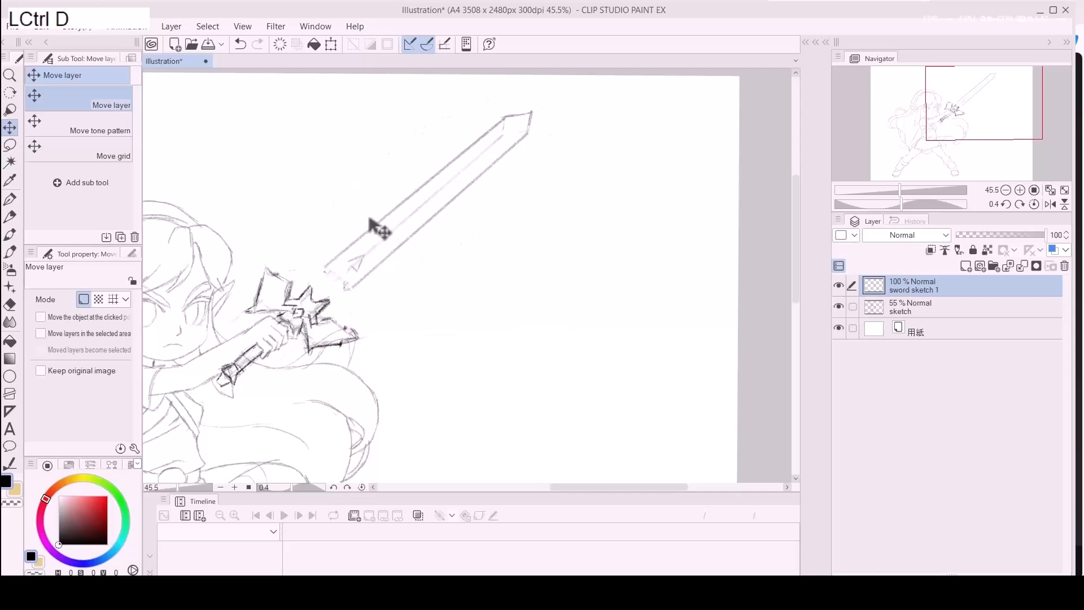
Darken the blade-side edge of the crossguard's star-shaped centre with the Turnip pen.
key("p")
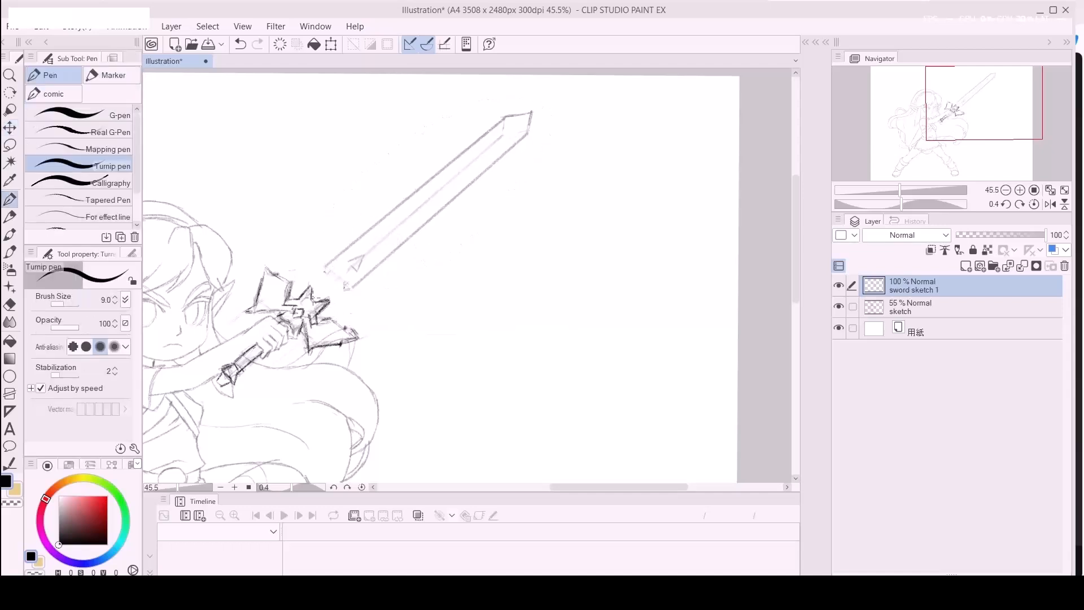
left_click_drag(313, 300, 326, 301)
key("e")
left_click_drag(365, 258, 347, 256)
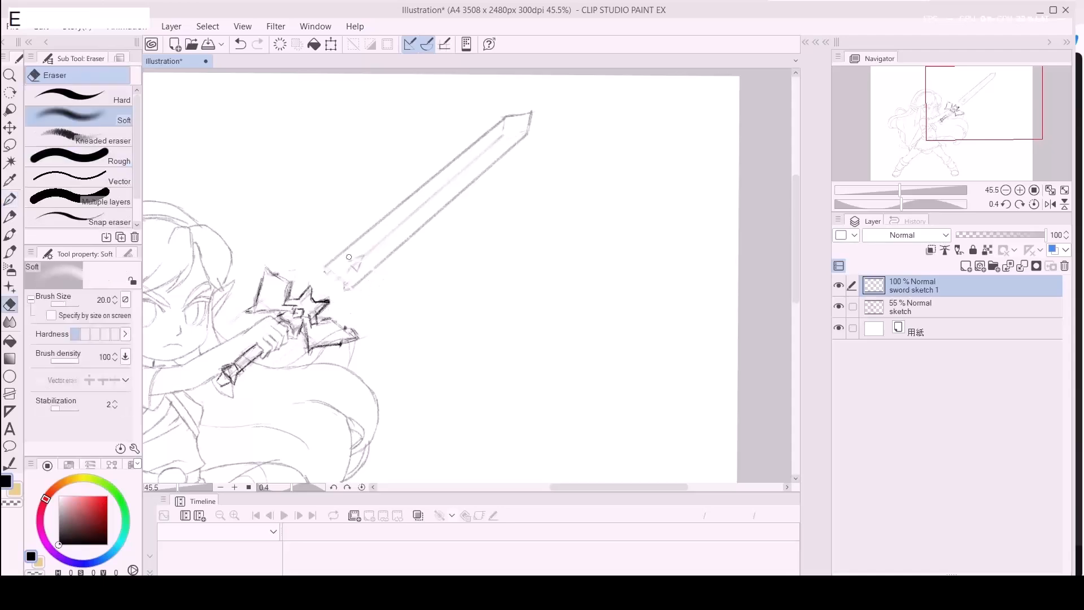
key("ctrl+z")
key("r")
mouse_move(421, 276)
left_mouse_down()
mouse_move(400, 252)
mouse_move(425, 325)
mouse_move(418, 265)
left_mouse_up()
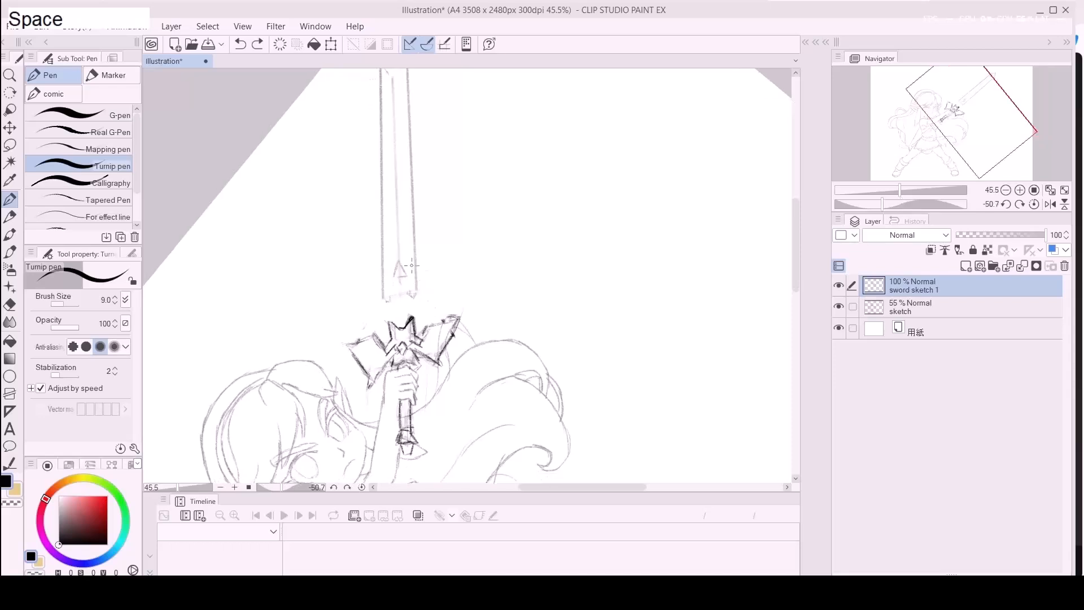
key("p")
mouse_move(386, 339)
left_mouse_down()
mouse_move(389, 325)
mouse_move(385, 343)
mouse_move(389, 334)
left_mouse_up()
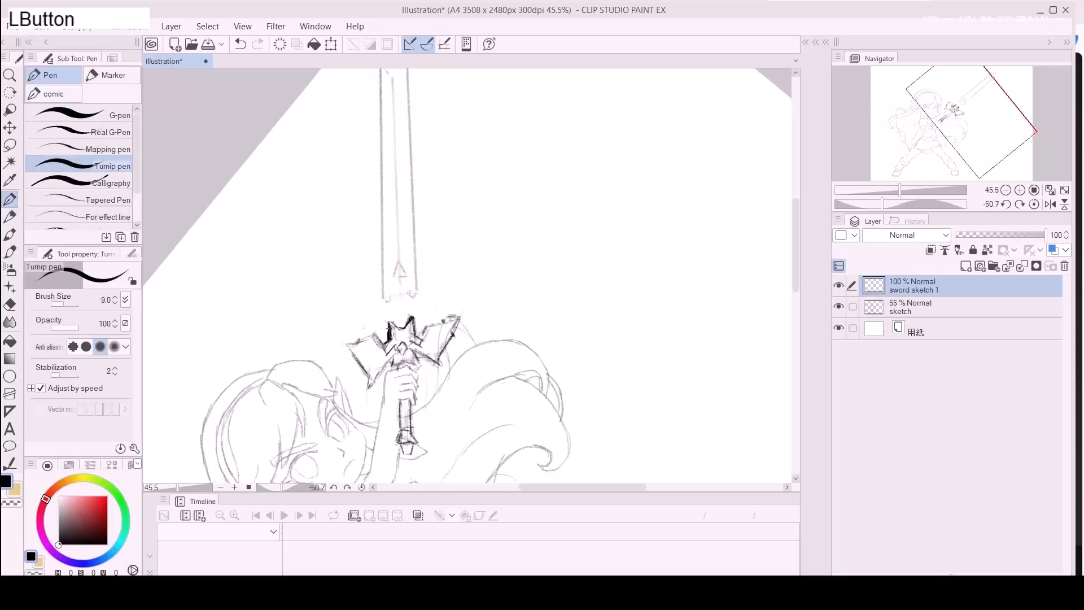
key("p")
key("p")
key("ctrl+z")
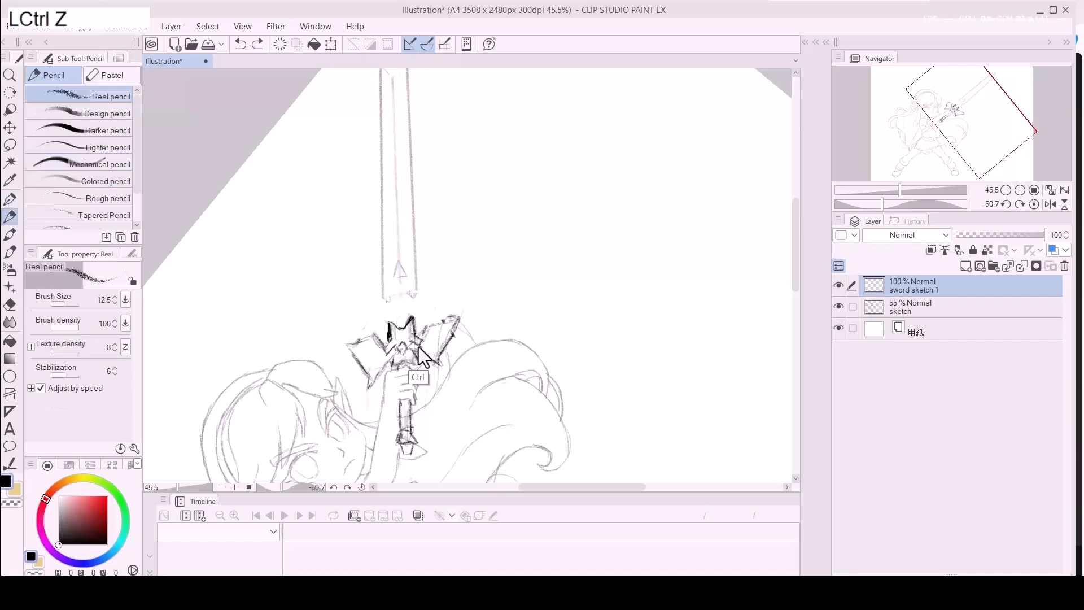
Draw a narrow neck joining hilt and blade, and a wider collar around the redrawn triangular emblem at the blade's base.
mouse_move(390, 339)
left_mouse_down()
mouse_move(387, 301)
mouse_move(391, 318)
mouse_move(417, 289)
mouse_move(382, 299)
mouse_move(387, 323)
mouse_move(380, 297)
mouse_move(413, 298)
mouse_move(384, 294)
mouse_move(420, 290)
left_mouse_up()
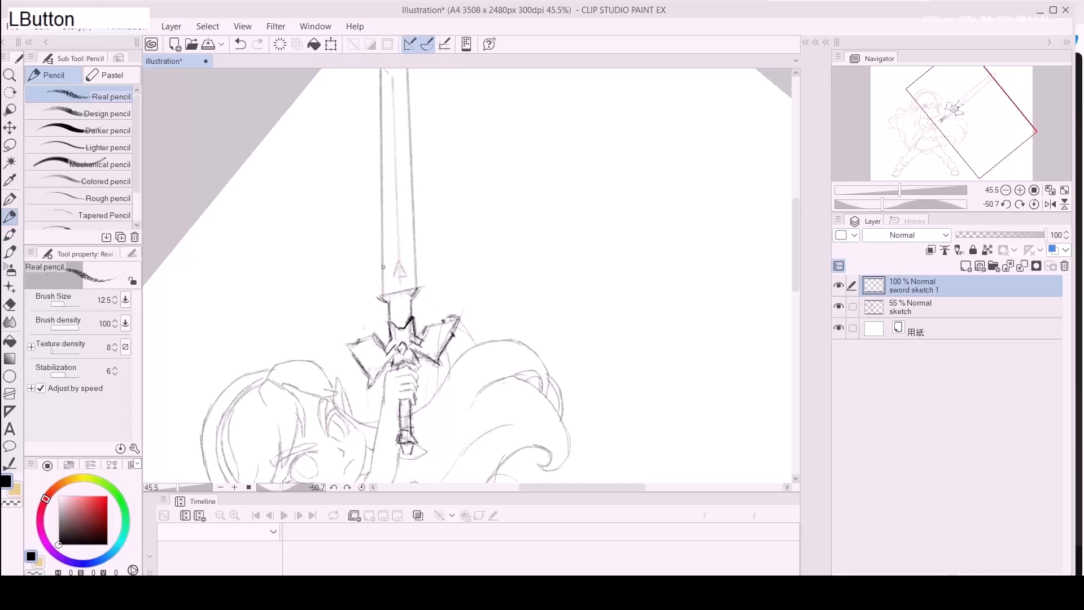
left_click_drag(377, 258, 417, 251)
mouse_move(387, 255)
left_mouse_down()
mouse_move(369, 270)
mouse_move(375, 260)
mouse_move(375, 297)
left_mouse_up()
mouse_move(373, 260)
left_mouse_down()
mouse_move(375, 291)
mouse_move(416, 290)
mouse_move(424, 270)
mouse_move(421, 289)
mouse_move(390, 302)
left_mouse_up()
mouse_move(398, 262)
left_mouse_down()
mouse_move(387, 284)
mouse_move(411, 280)
mouse_move(390, 269)
mouse_move(408, 267)
mouse_move(403, 287)
left_mouse_up()
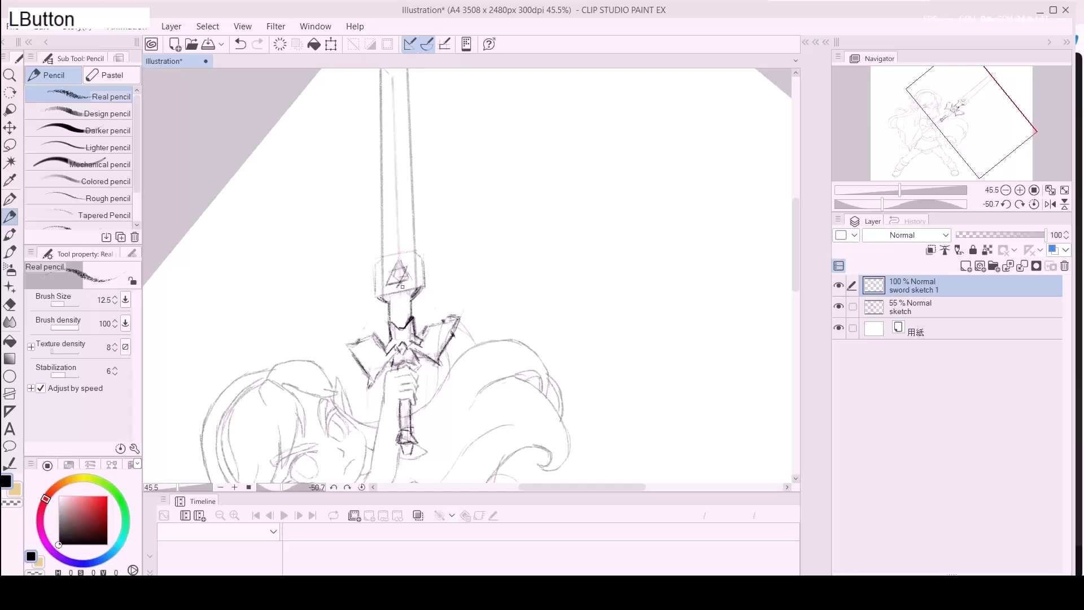
Select the emblem collar with the lasso, shift it closer to the crossguard with a transform, and deselect it.
left_click(362, 487)
mouse_move(474, 362)
left_mouse_down()
mouse_move(358, 371)
mouse_move(299, 426)
mouse_move(330, 428)
left_mouse_up()
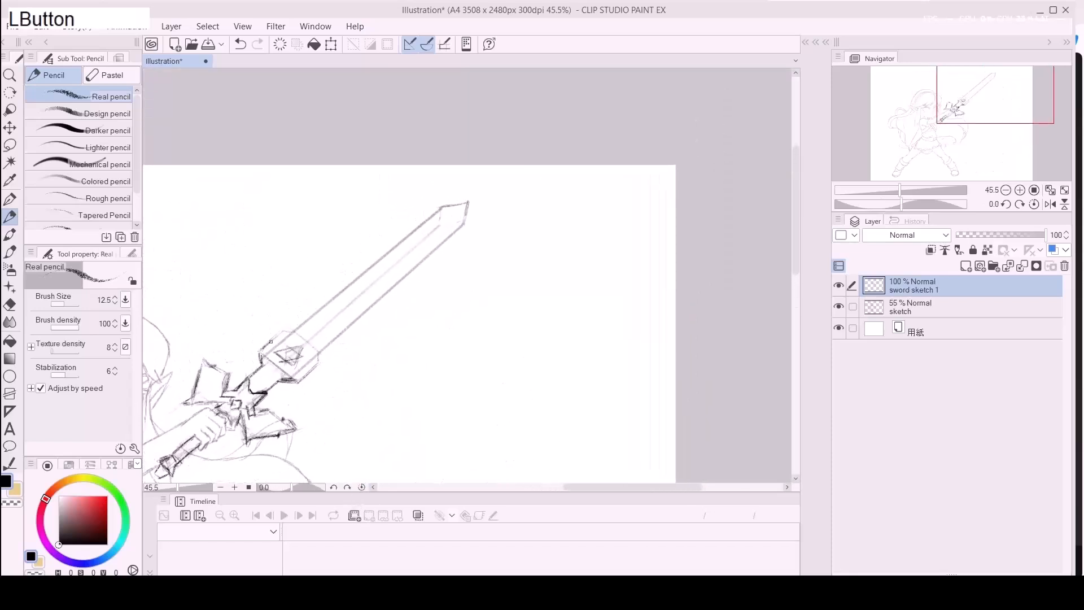
key("l")
key("m")
mouse_move(276, 339)
left_mouse_down()
mouse_move(257, 352)
mouse_move(297, 385)
mouse_move(323, 366)
mouse_move(311, 324)
mouse_move(280, 321)
mouse_move(266, 342)
mouse_move(309, 330)
left_mouse_up()
key("ctrl+t")
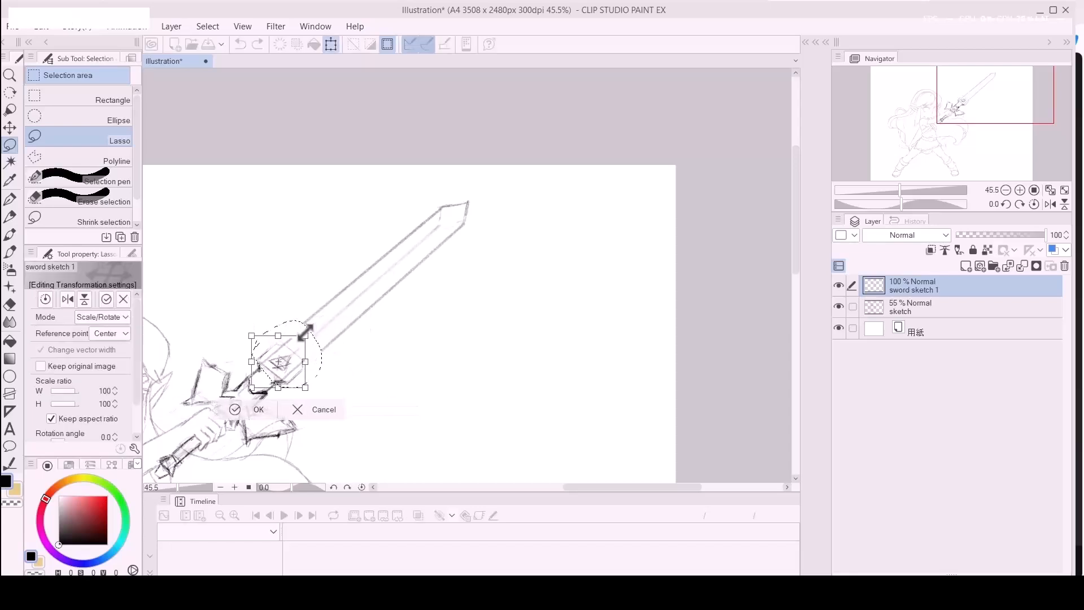
key("Return")
key("ctrl+d")
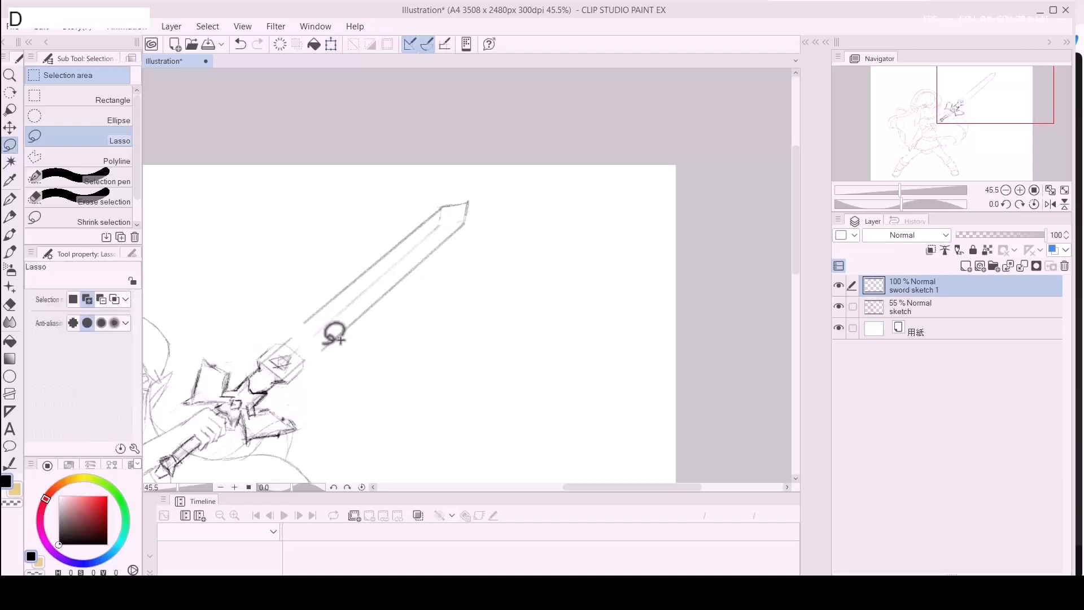
Lasso the blade, scale it proportionally to 81%, reposition it beside the emblem collar, and deselect it.
key("p")
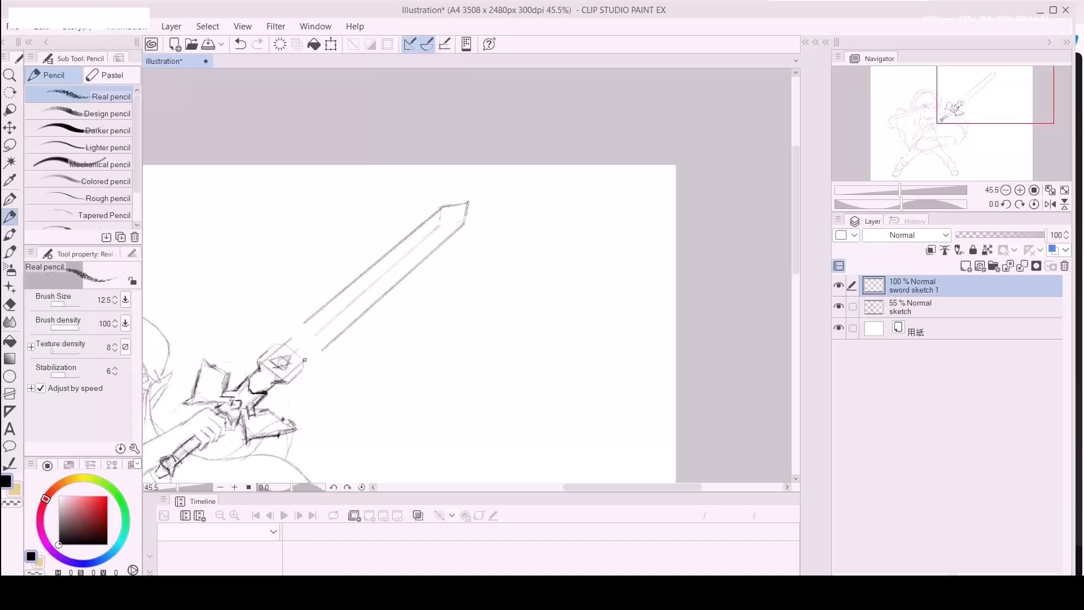
key("m")
mouse_move(339, 358)
left_mouse_down()
mouse_move(347, 270)
mouse_move(457, 190)
mouse_move(476, 288)
mouse_move(358, 363)
left_mouse_up()
key("ctrl+t")
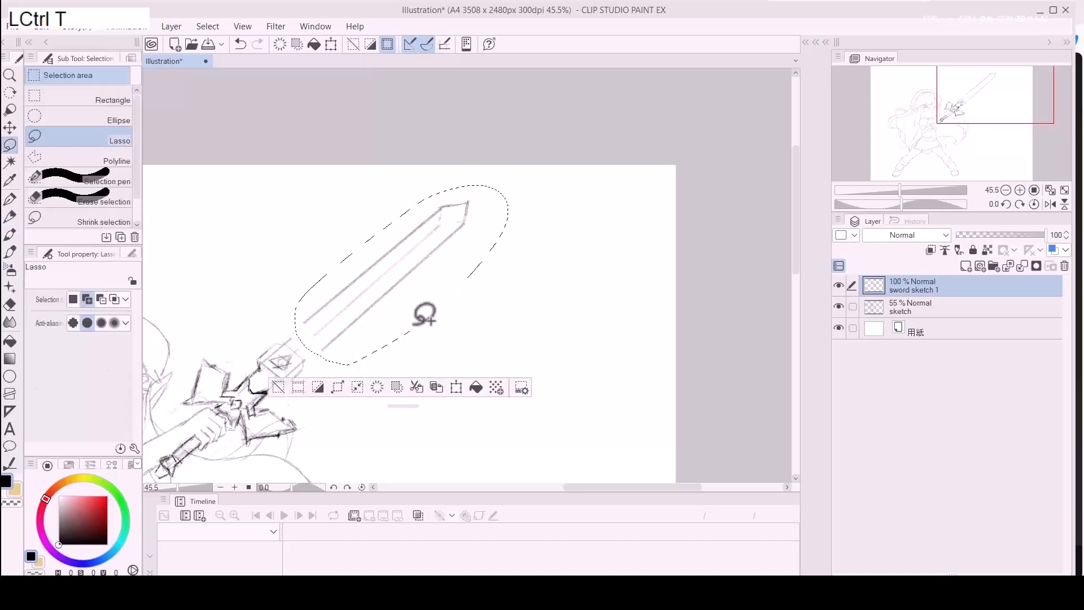
left_click_drag(506, 363, 466, 328)
left_click_drag(434, 279, 430, 305)
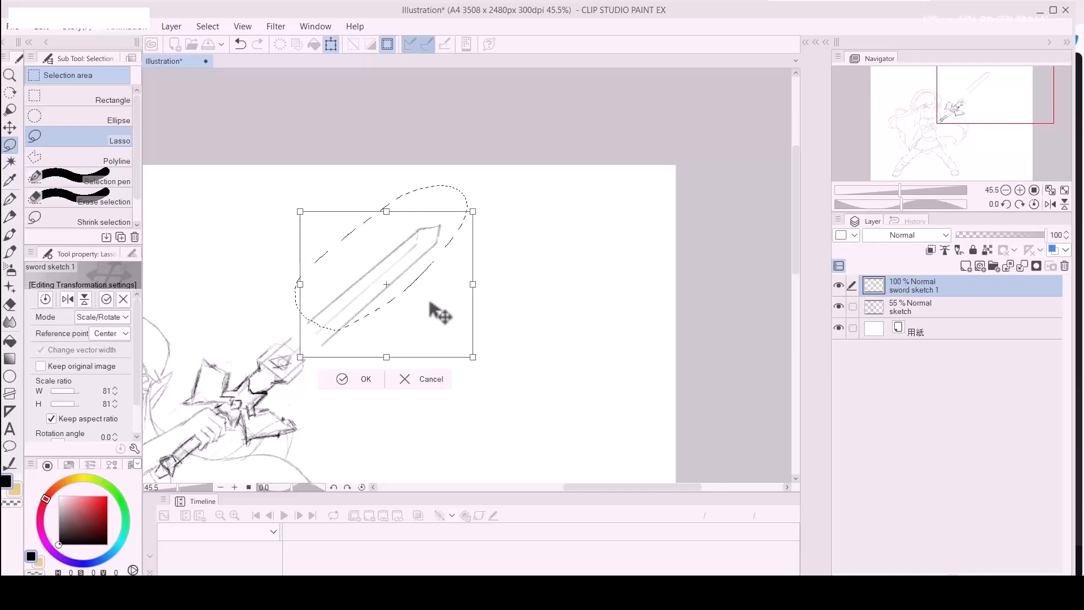
key("Return")
key("ctrl+d")
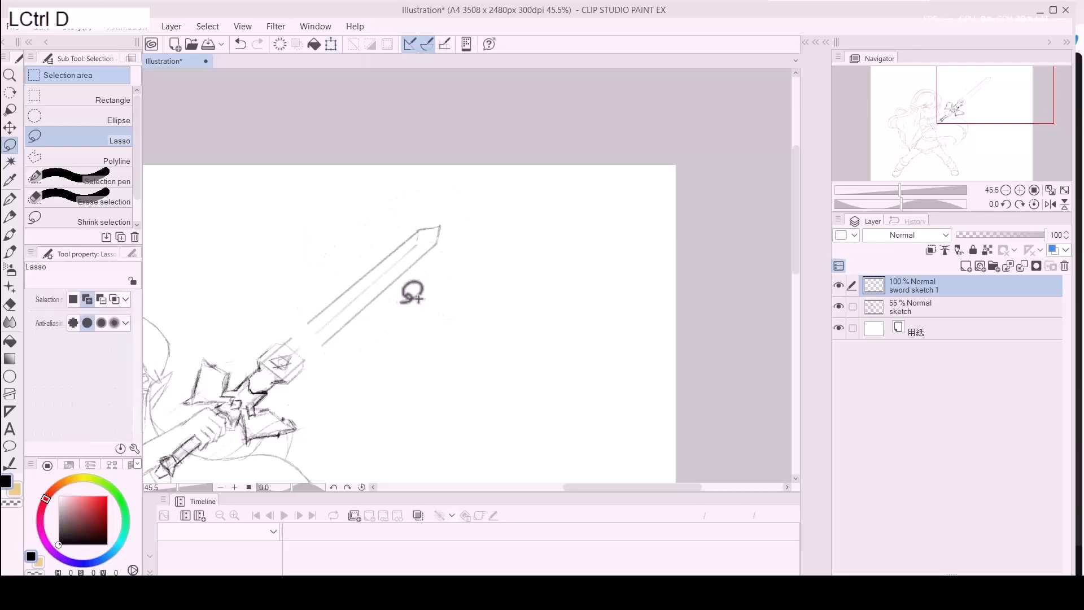
key("p")
left_click(303, 358)
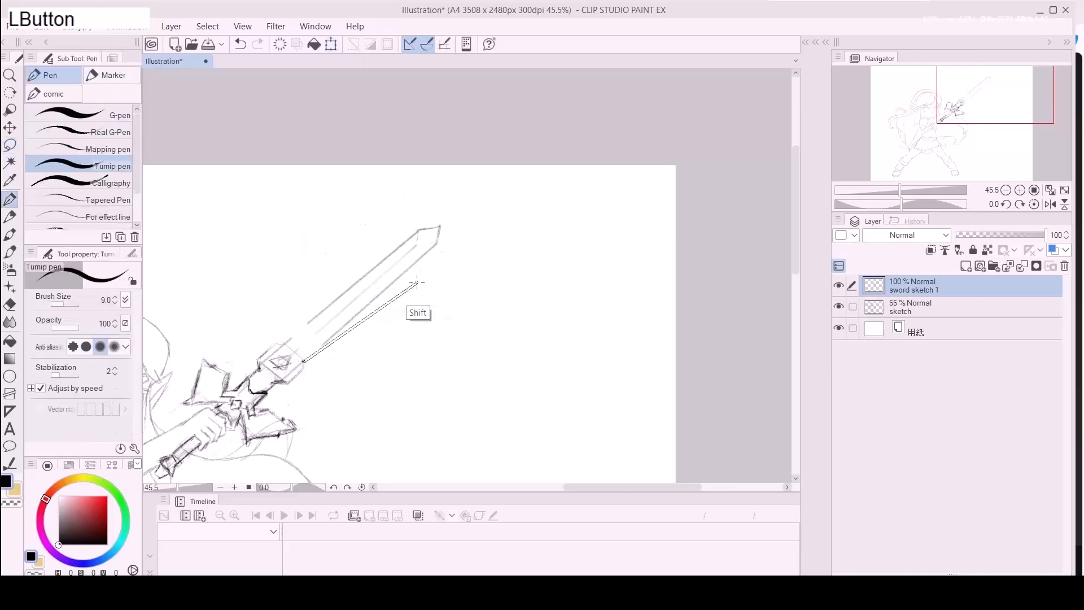
left_click(439, 243, "shift")
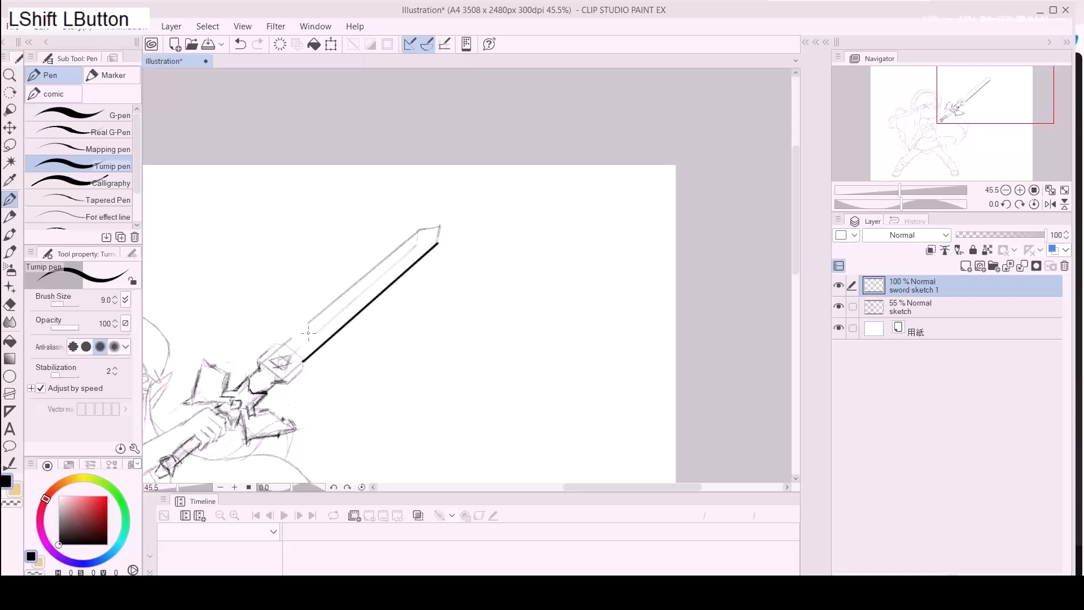
key("ctrl+z")
Draw straight Real pencil lines along both long edges of the blade, from the emblem collar to the tip.
key("p")
left_click(300, 363)
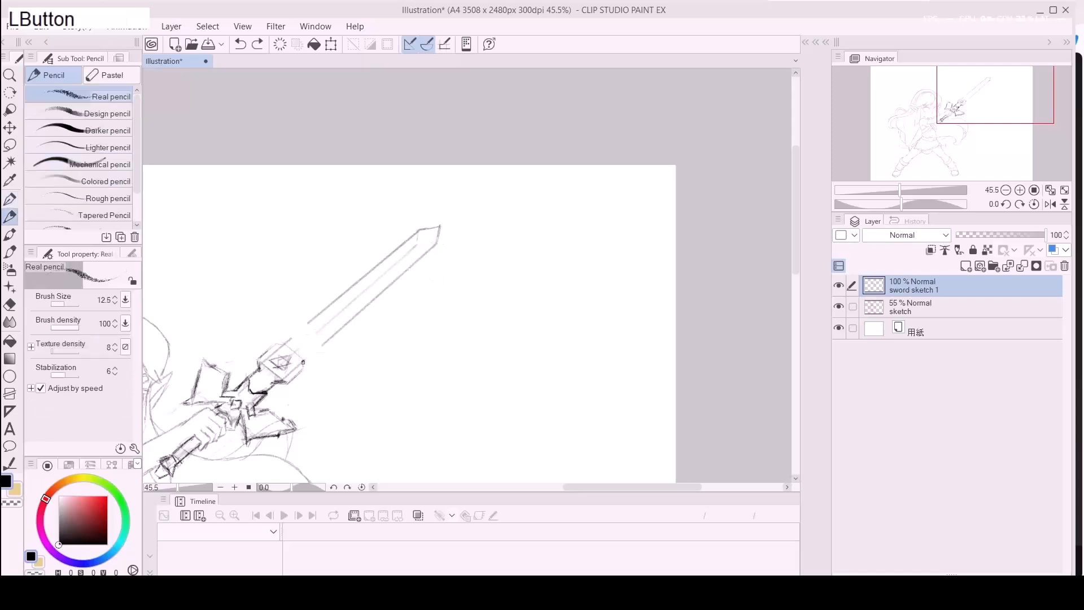
left_click(439, 243, "shift")
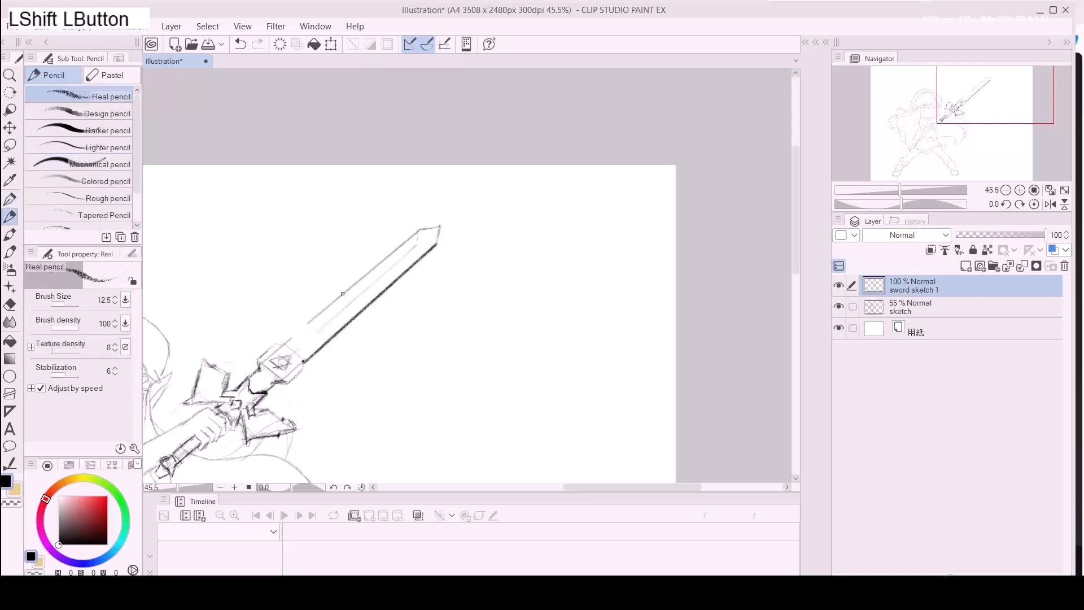
left_click(289, 349)
left_click(419, 229, "shift")
left_click(445, 219, "shift")
key("ctrl+a")
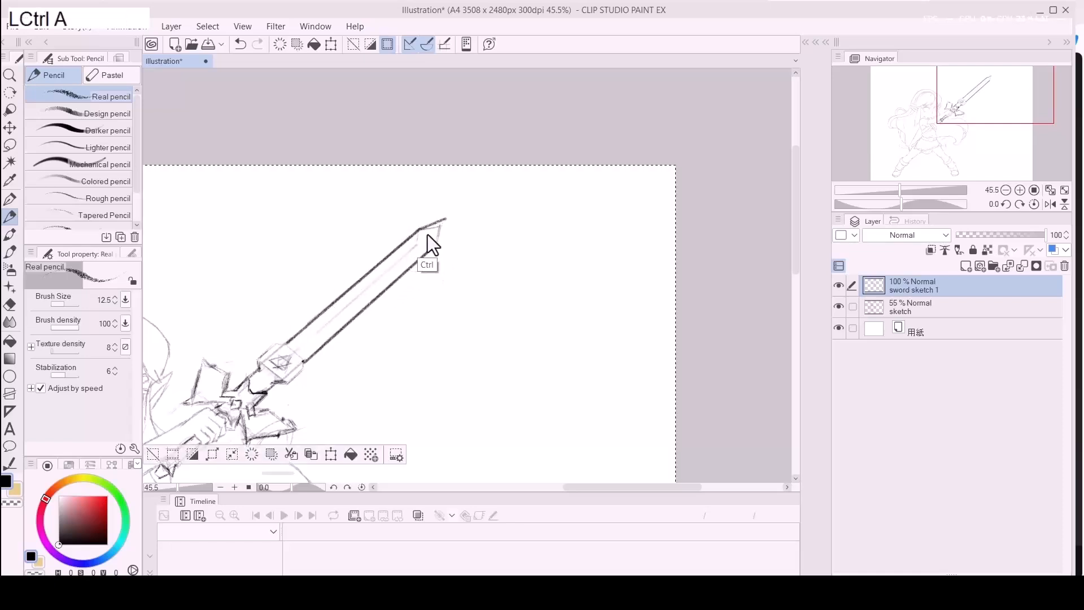
key("ctrl+z")
key("ctrl+d")
key("ctrl+z")
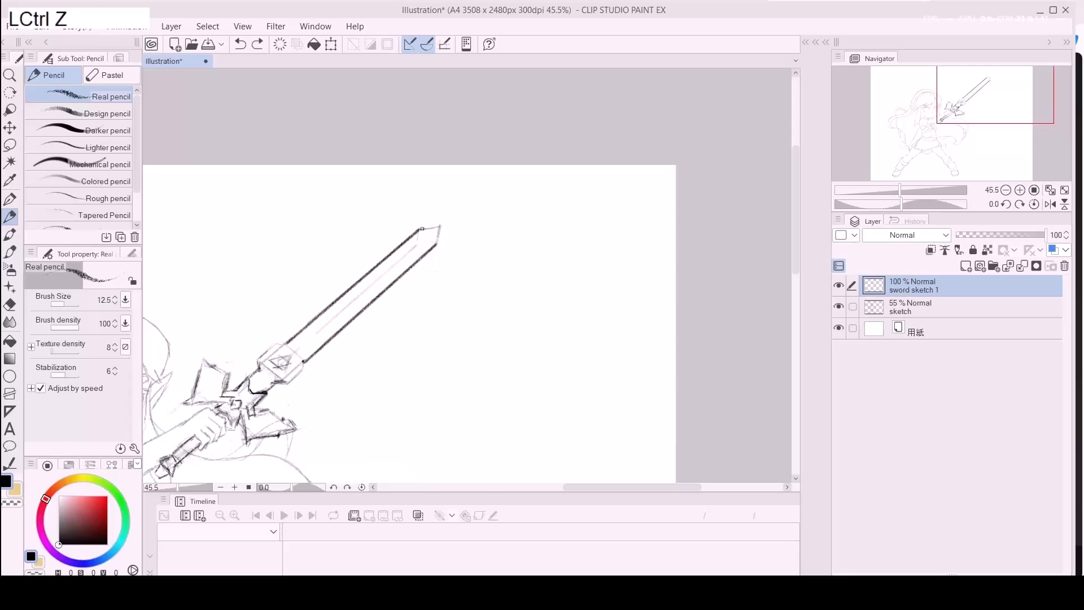
Darken the blade's pointed tip and the side edges of the emblem collar with the Real pencil.
left_click(423, 228)
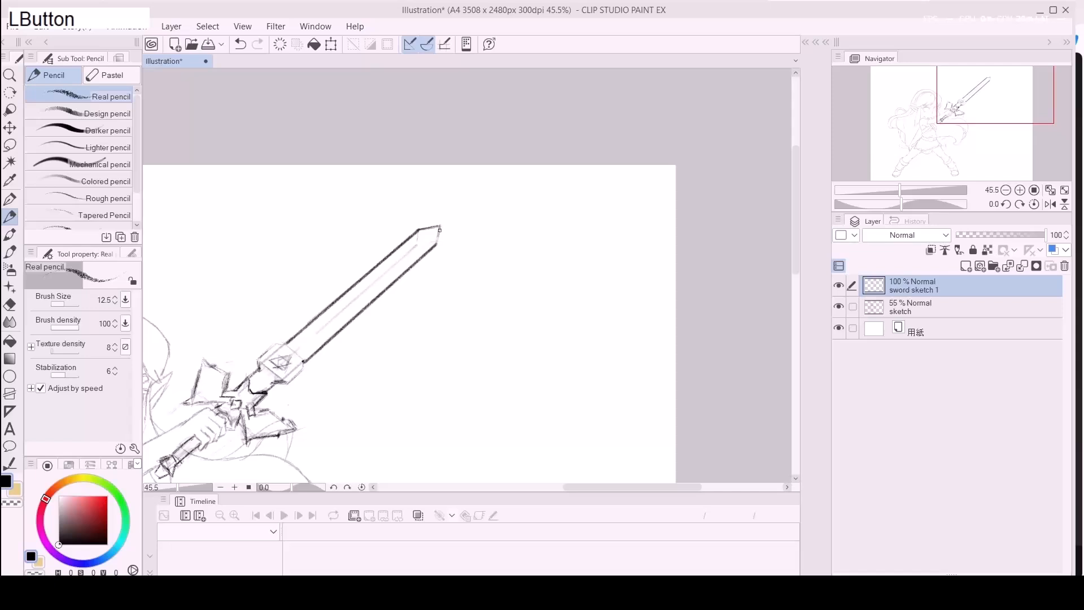
left_click_drag(438, 232, 433, 246)
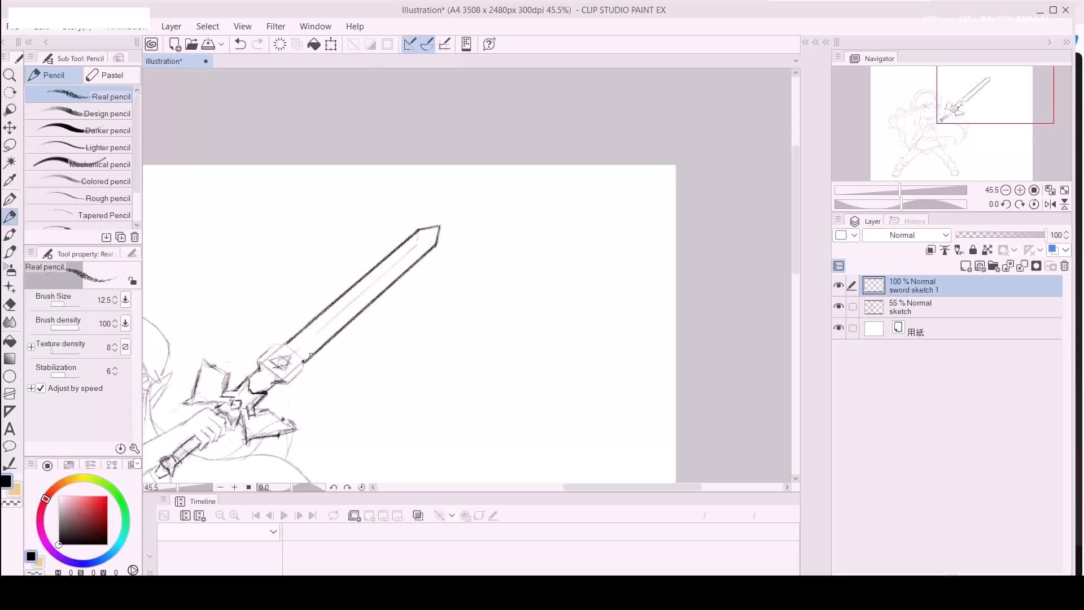
left_click_drag(267, 391, 260, 391)
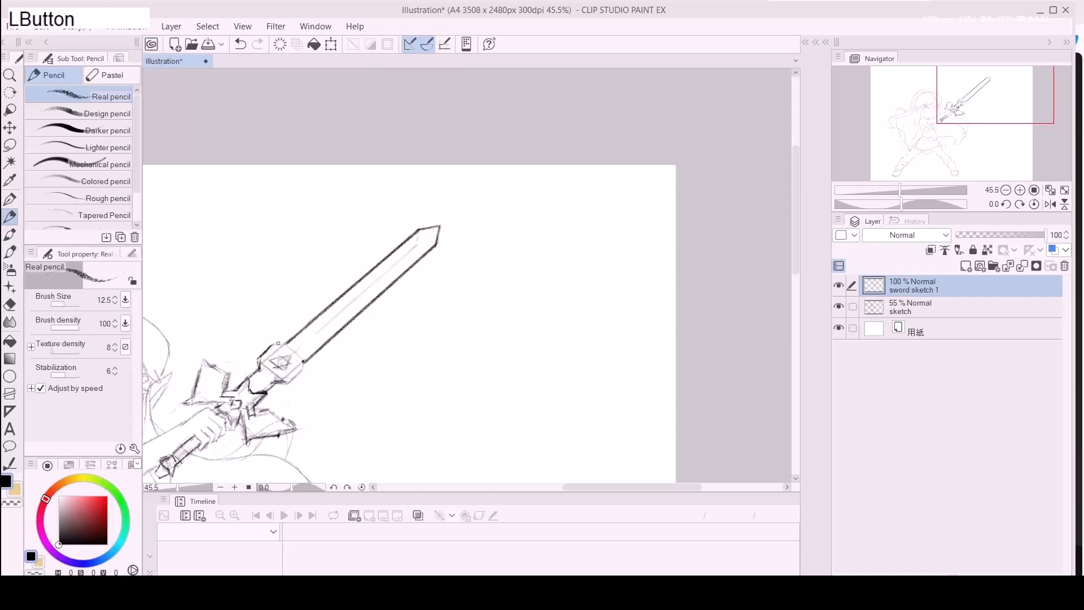
left_click_drag(297, 376, 302, 360)
Raise the opacity of the sketch layer to 100%.
key("slash")
left_click_drag(523, 402, 491, 411)
key("space")
left_click_drag(491, 411, 464, 369)
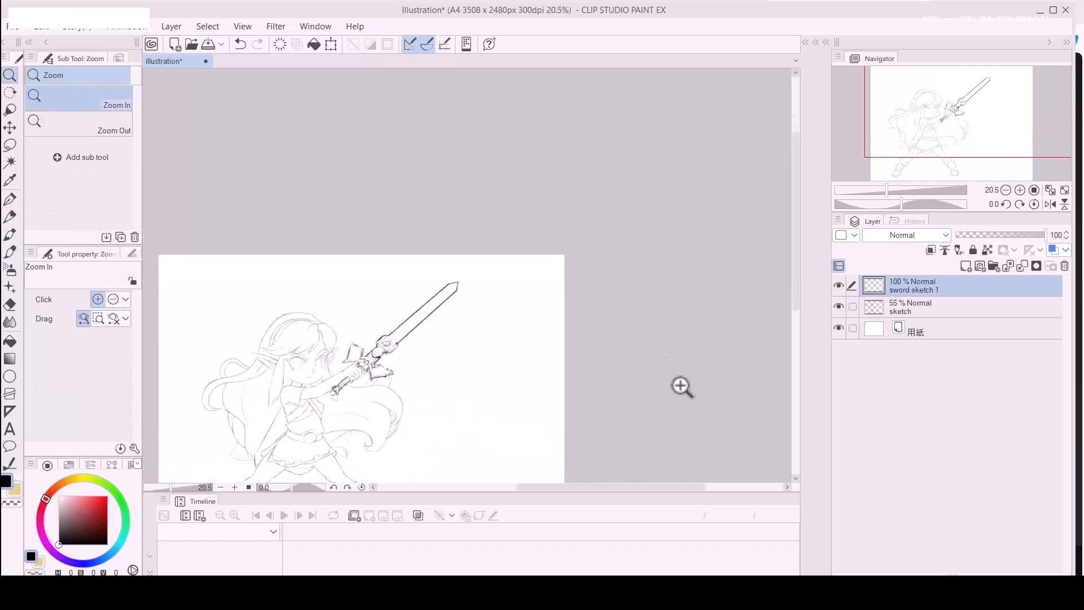
left_click(954, 309)
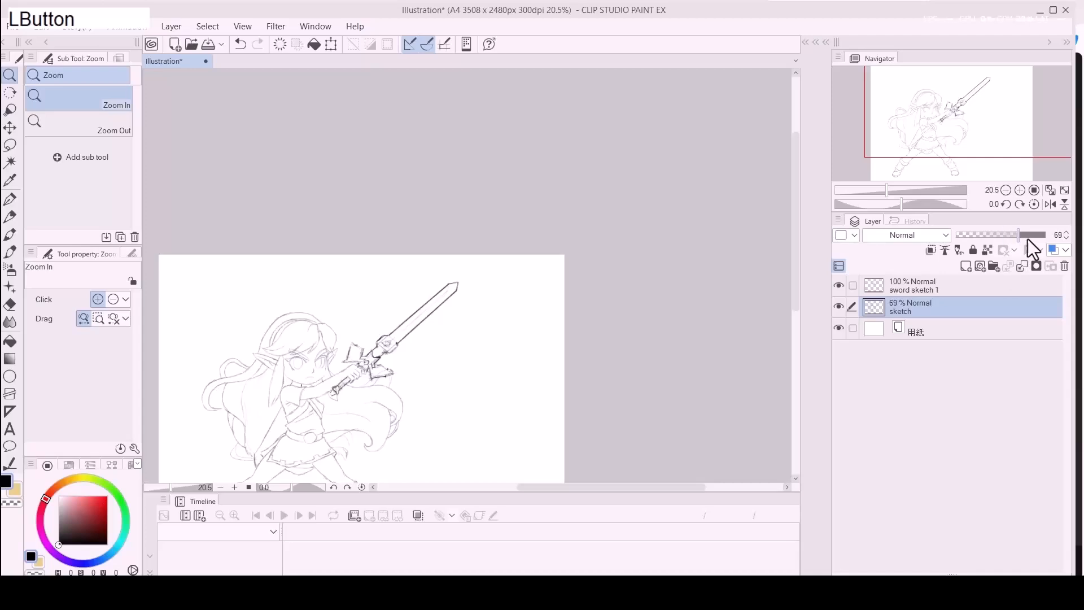
left_click_drag(1018, 237, 1061, 251)
Touch up the sword's grip below the hand on the sword sketch 1 layer with the Real pencil.
mouse_move(404, 396)
left_mouse_down()
mouse_move(467, 322)
mouse_move(449, 307)
mouse_move(461, 300)
mouse_move(450, 311)
left_mouse_up()
key("e")
key("a")
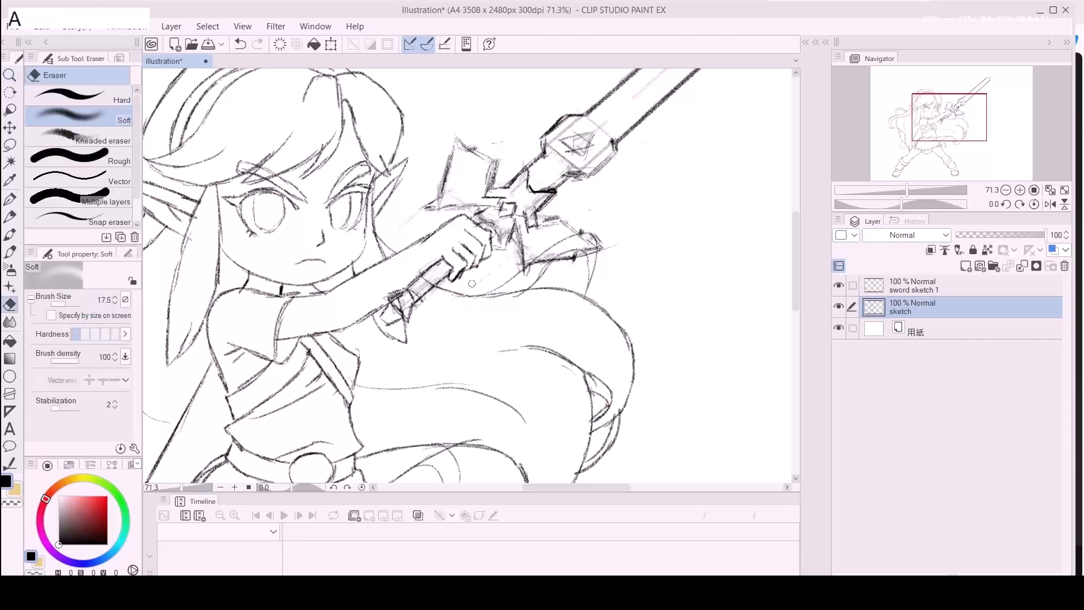
left_click(926, 286)
mouse_move(429, 279)
left_mouse_down()
mouse_move(441, 270)
mouse_move(396, 299)
mouse_move(421, 284)
left_mouse_up()
key("p")
key("ctrl+z")
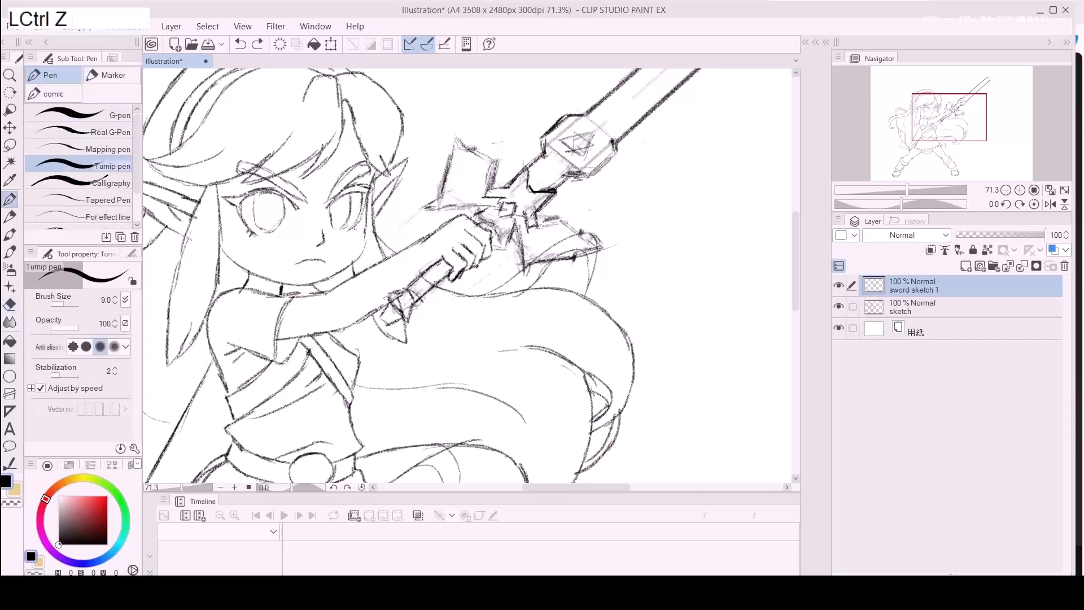
key("p")
left_click(420, 292)
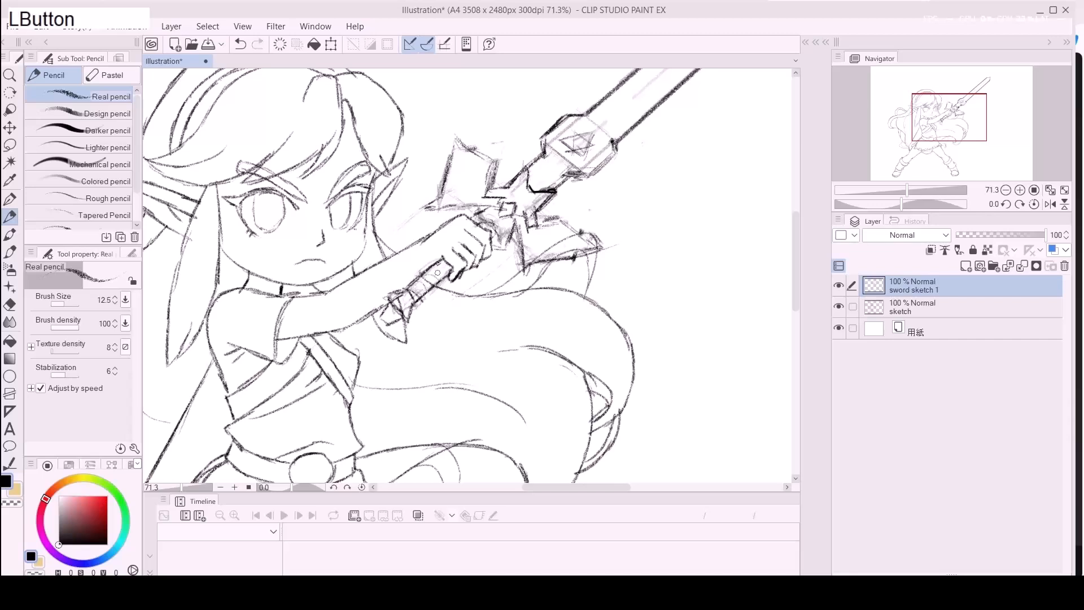
Erase the character lines that overlap the sword's pommel and lower crossguard wing on the sketch layer.
left_click(902, 309)
key("e")
left_click_drag(398, 301, 399, 309)
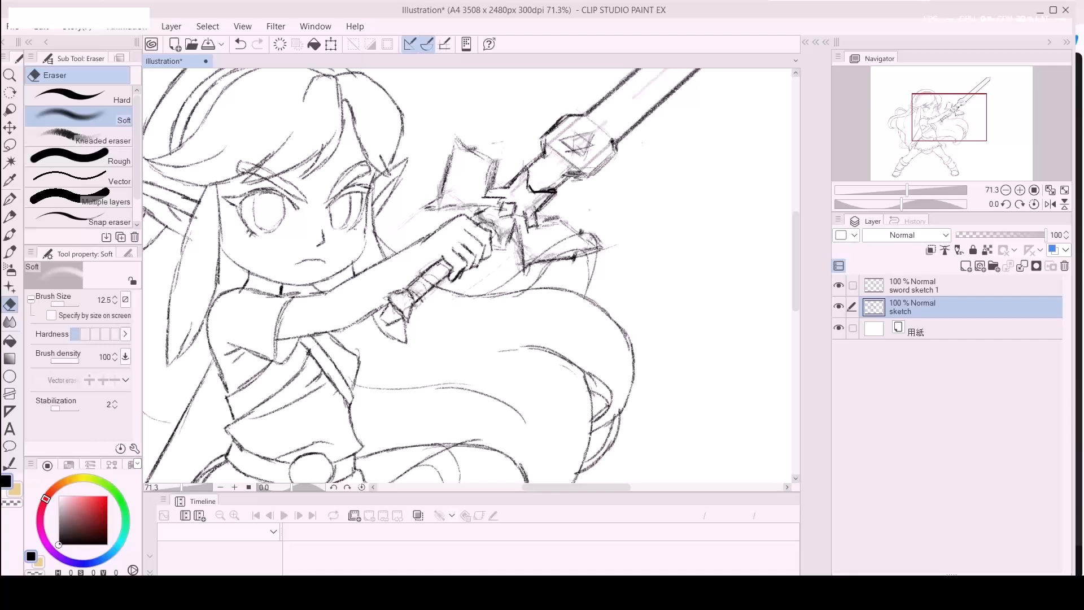
key("e")
key("e")
mouse_move(566, 238)
left_mouse_down()
mouse_move(537, 249)
mouse_move(579, 244)
mouse_move(573, 234)
mouse_move(588, 248)
left_mouse_up()
Clean up the stray lines in and around both crossguard wings on the sword sketch 1 layer with the Soft eraser.
key("p")
left_click(956, 287)
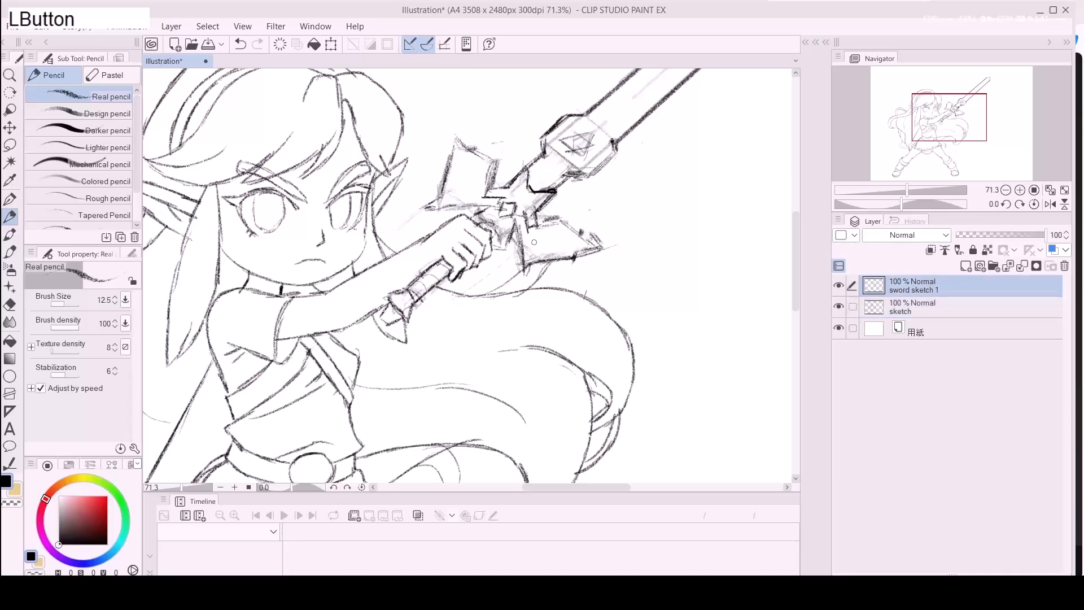
key("e")
mouse_move(526, 251)
left_mouse_down()
mouse_move(528, 229)
mouse_move(528, 246)
mouse_move(547, 254)
mouse_move(605, 239)
left_mouse_up()
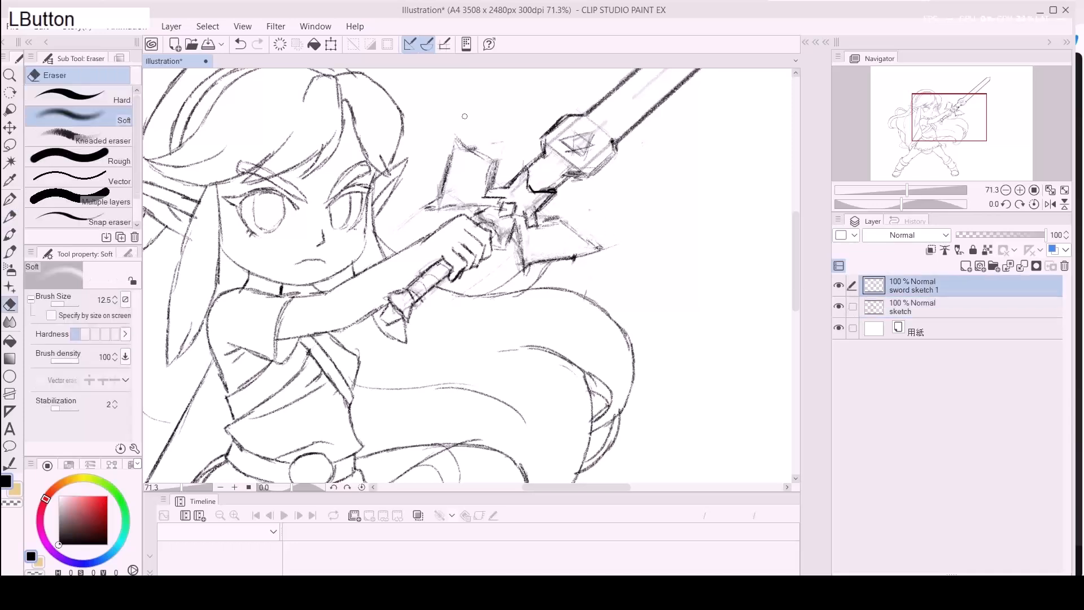
left_click_drag(455, 138, 480, 151)
left_click(442, 302)
mouse_move(479, 218)
left_mouse_down()
mouse_move(502, 220)
mouse_move(504, 236)
left_mouse_up()
mouse_move(518, 191)
left_mouse_down()
mouse_move(518, 180)
mouse_move(533, 202)
left_mouse_up()
left_click_drag(494, 143, 507, 145)
mouse_move(454, 188)
left_mouse_down()
mouse_move(449, 200)
mouse_move(486, 217)
mouse_move(528, 220)
mouse_move(532, 206)
left_mouse_up()
Erase the rough construction lines around the blade's neck and the star-shaped centre of the crossguard.
key("space")
left_click_drag(586, 177, 533, 261)
mouse_move(512, 211)
left_mouse_down()
mouse_move(532, 189)
mouse_move(540, 235)
mouse_move(520, 217)
mouse_move(529, 228)
mouse_move(510, 245)
left_mouse_up()
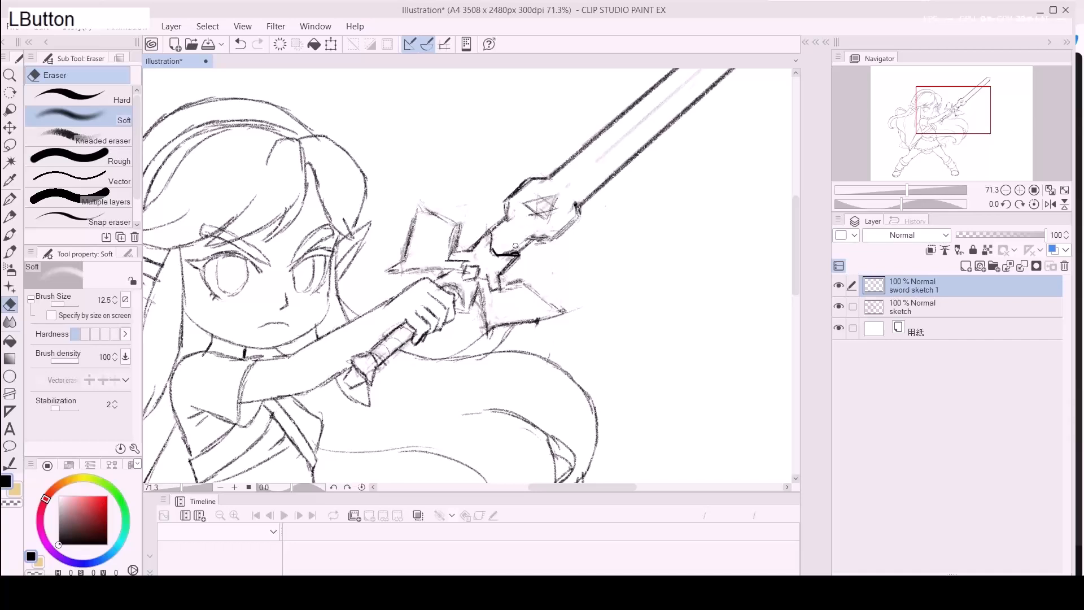
left_click_drag(577, 320, 611, 253)
mouse_move(506, 245)
left_mouse_down()
mouse_move(506, 258)
mouse_move(510, 250)
left_mouse_up()
Draw a glove cuff and curved bracer bands across the sword arm's forearm on the sketch layer with the Real pencil.
left_click_drag(412, 302, 447, 272)
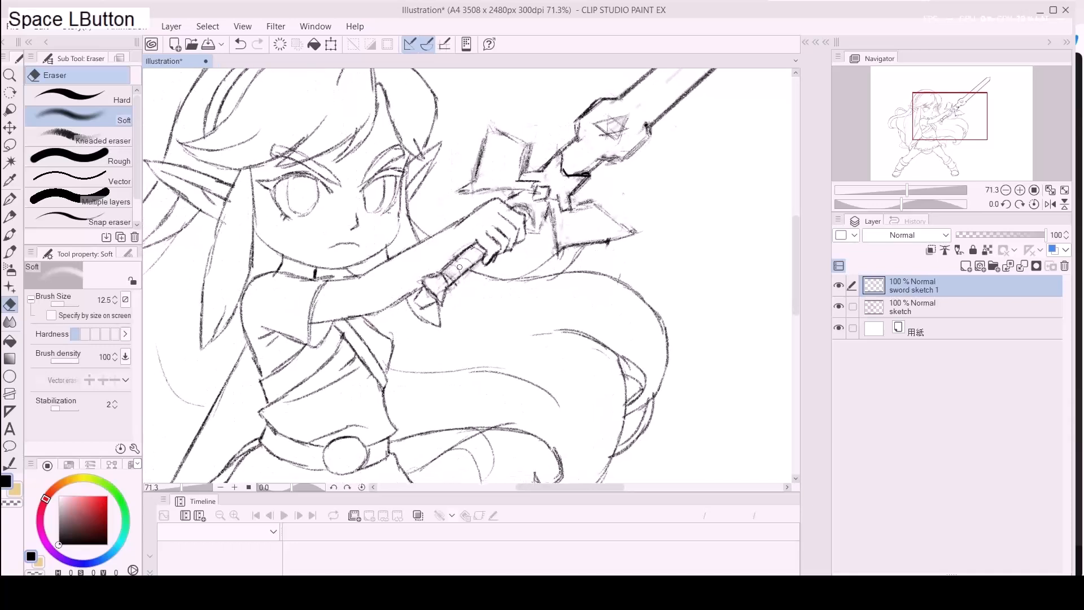
left_click(899, 307)
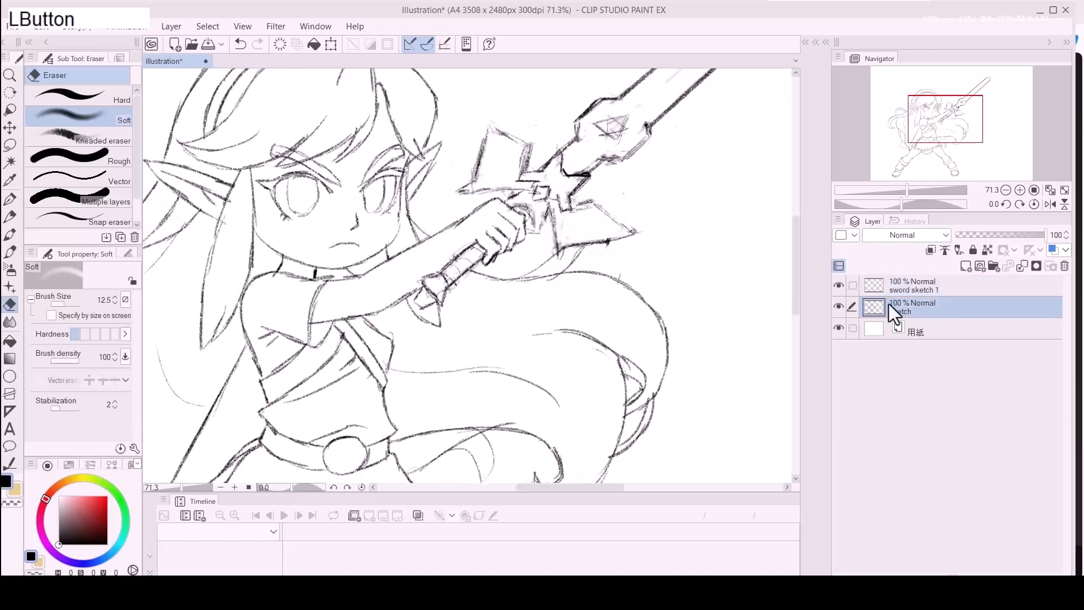
key("p")
key("p")
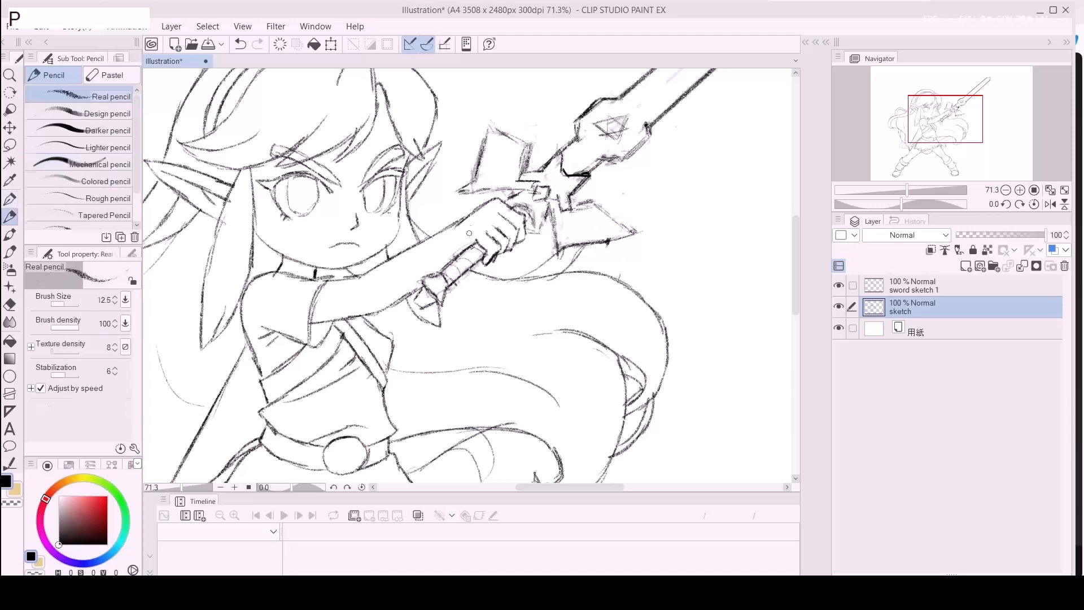
left_click_drag(458, 229, 457, 251)
left_click_drag(380, 266, 387, 296)
mouse_move(428, 241)
left_mouse_down()
mouse_move(427, 264)
mouse_move(407, 253)
mouse_move(414, 289)
mouse_move(406, 254)
mouse_move(412, 284)
mouse_move(392, 276)
mouse_move(391, 263)
mouse_move(399, 297)
mouse_move(392, 252)
mouse_move(407, 273)
mouse_move(407, 254)
mouse_move(412, 289)
left_mouse_up()
left_click_drag(427, 253, 405, 271)
left_click_drag(407, 258, 407, 267)
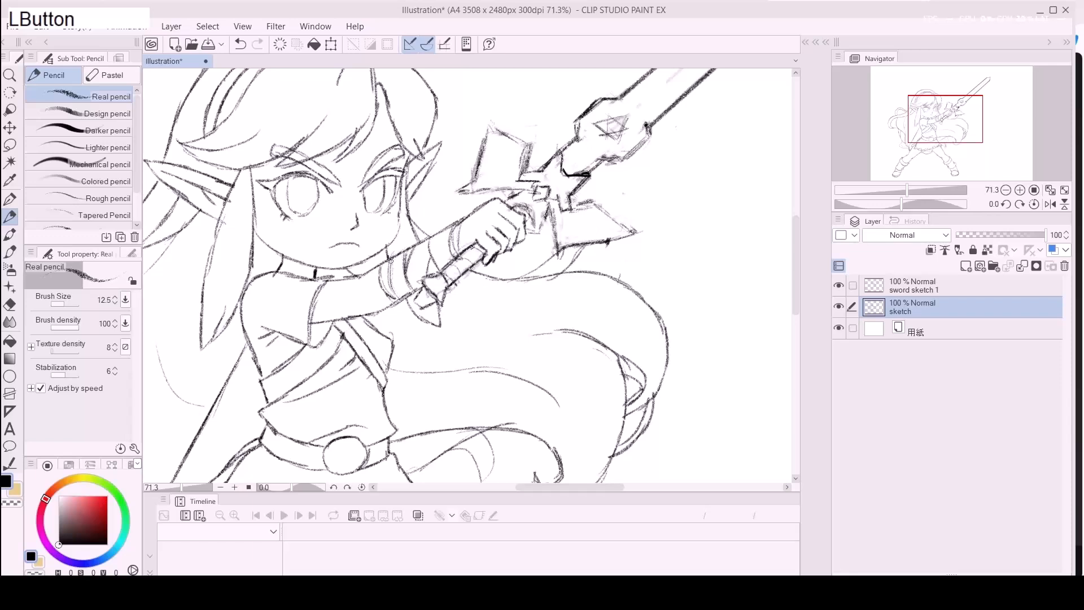
Draw a notched trim line along the hem of the sword arm's short sleeve.
key("space")
left_click_drag(331, 345, 387, 315)
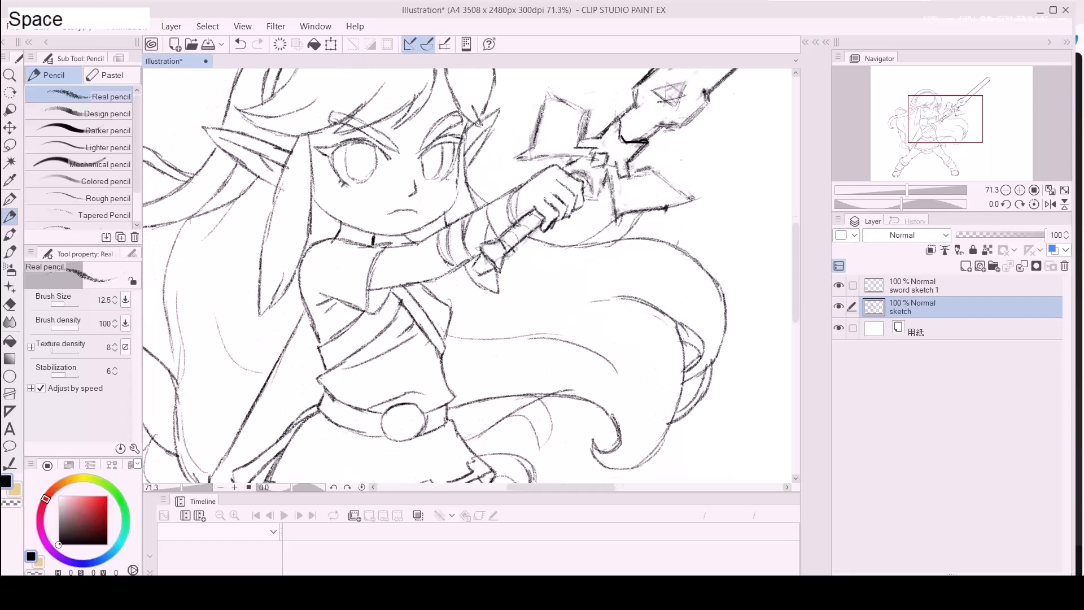
left_click(373, 247)
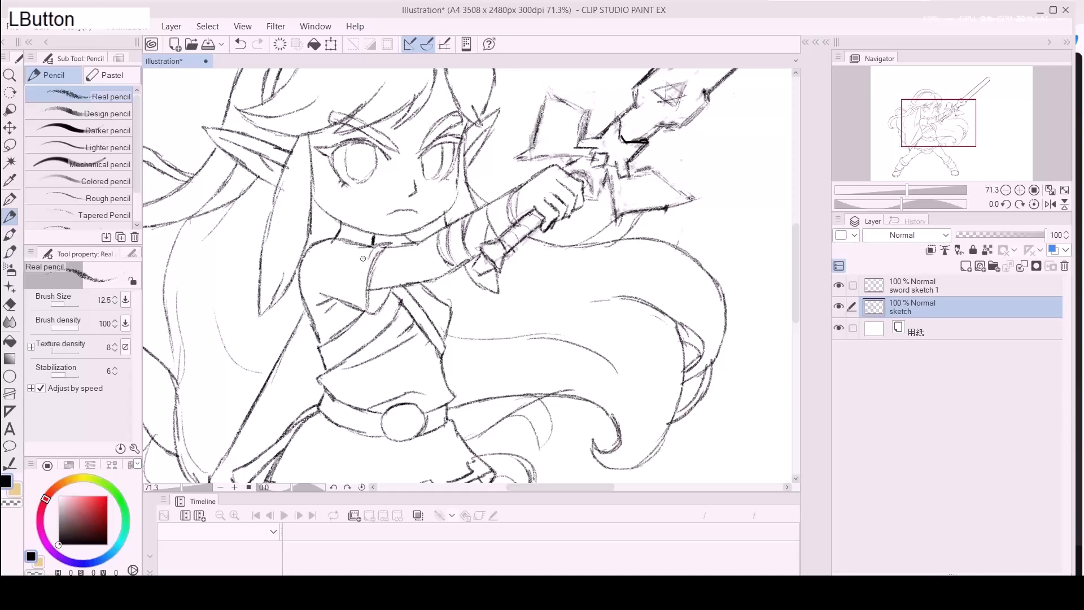
left_click_drag(364, 279, 363, 289)
key("ctrl+z")
left_click_drag(364, 267, 361, 297)
Try sketching the other hand as a clenched fist with a short wrist, sticking out beside the waist.
key("space")
mouse_move(474, 353)
left_mouse_down()
mouse_move(425, 290)
mouse_move(460, 295)
mouse_move(440, 285)
left_mouse_up()
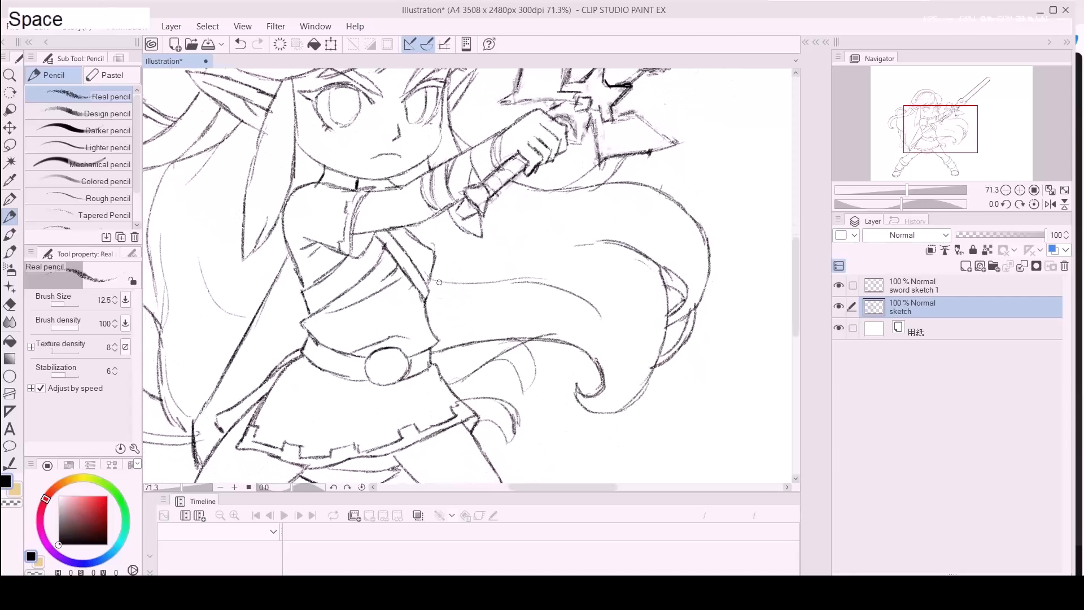
mouse_move(456, 323)
left_mouse_down()
mouse_move(410, 289)
mouse_move(452, 282)
mouse_move(427, 332)
mouse_move(445, 297)
mouse_move(423, 290)
mouse_move(472, 300)
mouse_move(478, 273)
mouse_move(463, 252)
mouse_move(439, 290)
mouse_move(458, 270)
mouse_move(471, 283)
mouse_move(443, 276)
mouse_move(451, 262)
mouse_move(458, 278)
mouse_move(470, 265)
mouse_move(455, 252)
mouse_move(466, 252)
mouse_move(452, 259)
mouse_move(463, 250)
mouse_move(455, 274)
mouse_move(466, 299)
mouse_move(444, 291)
mouse_move(455, 277)
mouse_move(474, 295)
left_mouse_up()
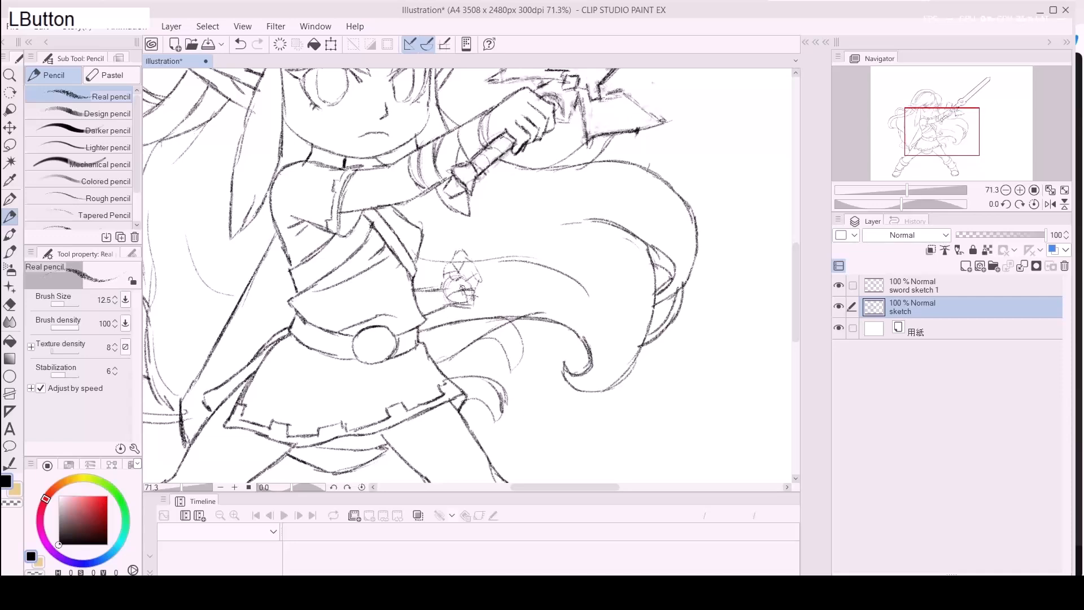
key("space")
mouse_move(446, 264)
left_mouse_down()
mouse_move(459, 272)
mouse_move(444, 295)
mouse_move(425, 289)
mouse_move(441, 284)
mouse_move(461, 313)
mouse_move(444, 299)
mouse_move(447, 309)
mouse_move(461, 305)
left_mouse_up()
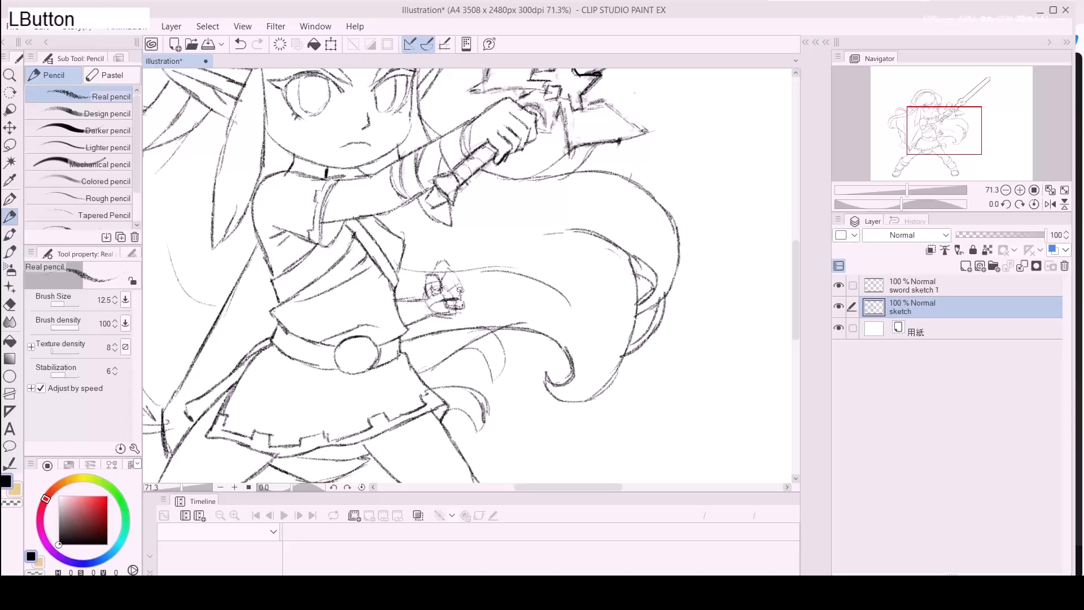
left_click_drag(461, 287, 462, 297)
mouse_move(439, 270)
left_mouse_down()
mouse_move(463, 302)
mouse_move(466, 267)
mouse_move(432, 270)
mouse_move(463, 279)
mouse_move(432, 304)
mouse_move(442, 311)
mouse_move(455, 293)
mouse_move(422, 283)
mouse_move(456, 314)
mouse_move(417, 317)
mouse_move(407, 297)
mouse_move(429, 287)
left_mouse_up()
Fade the fist beside the waist with the Soft eraser and redraw its fingers and palm with the Real pencil.
key("e")
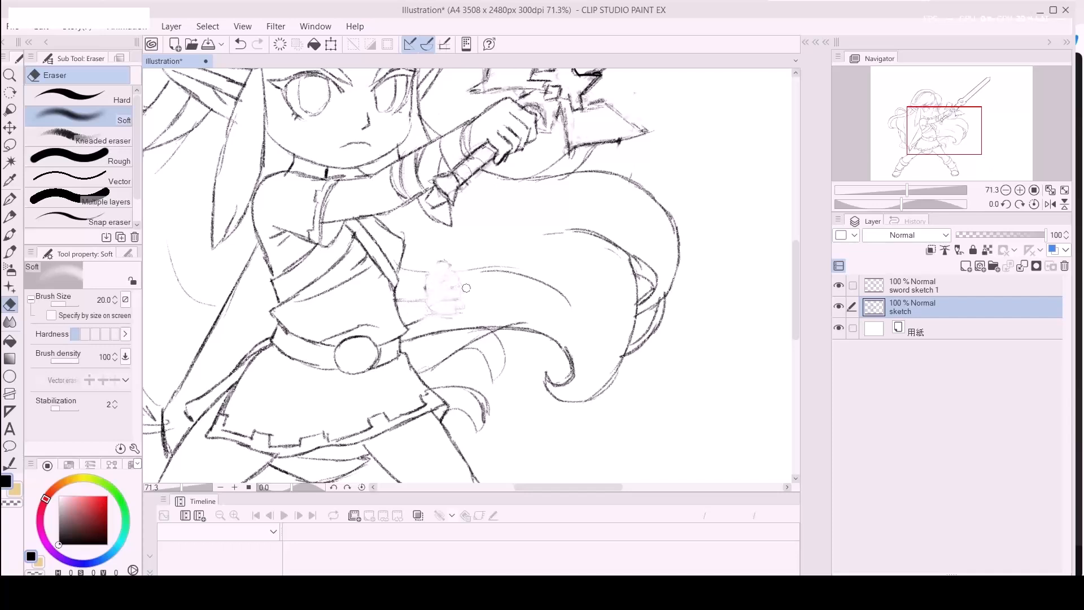
key("p")
mouse_move(407, 325)
left_mouse_down()
mouse_move(452, 313)
mouse_move(406, 305)
mouse_move(431, 270)
mouse_move(429, 288)
mouse_move(440, 288)
left_mouse_up()
key("ctrl+z")
key("p")
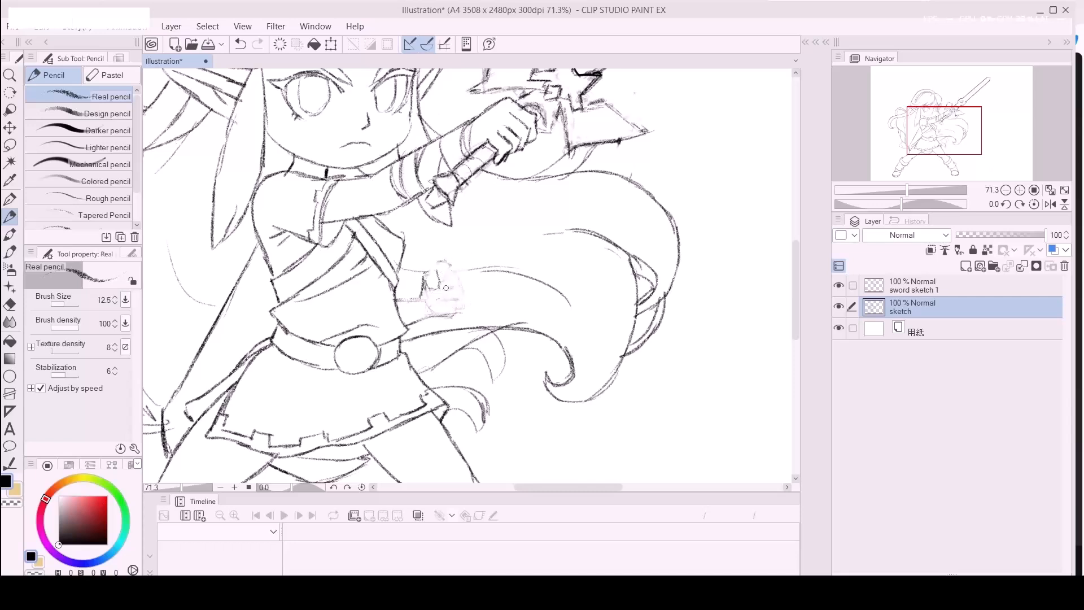
mouse_move(442, 295)
left_mouse_down()
mouse_move(467, 309)
mouse_move(446, 299)
mouse_move(466, 290)
left_mouse_up()
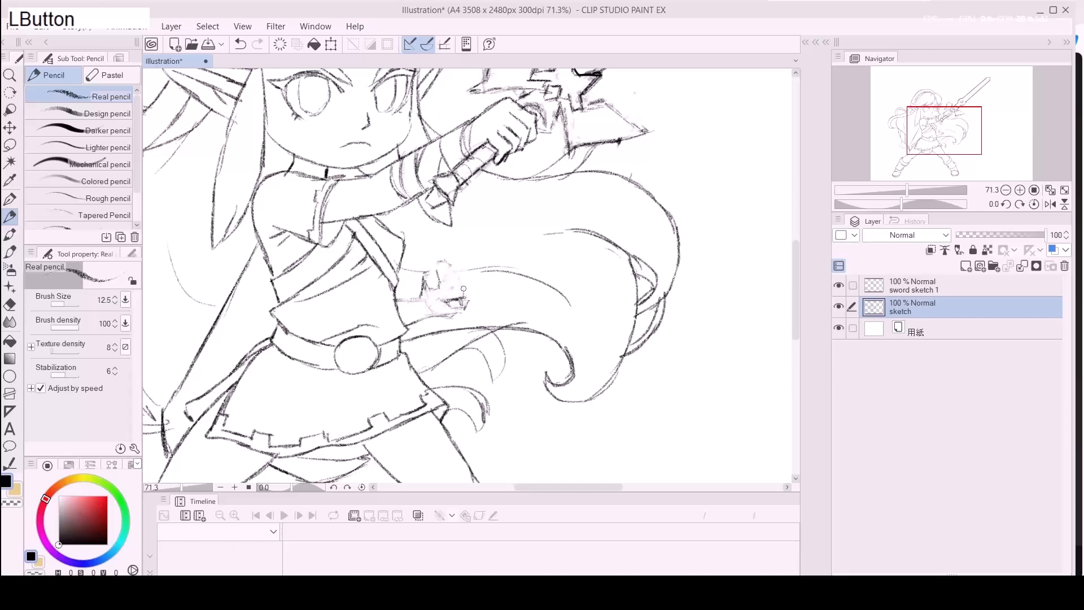
key("e")
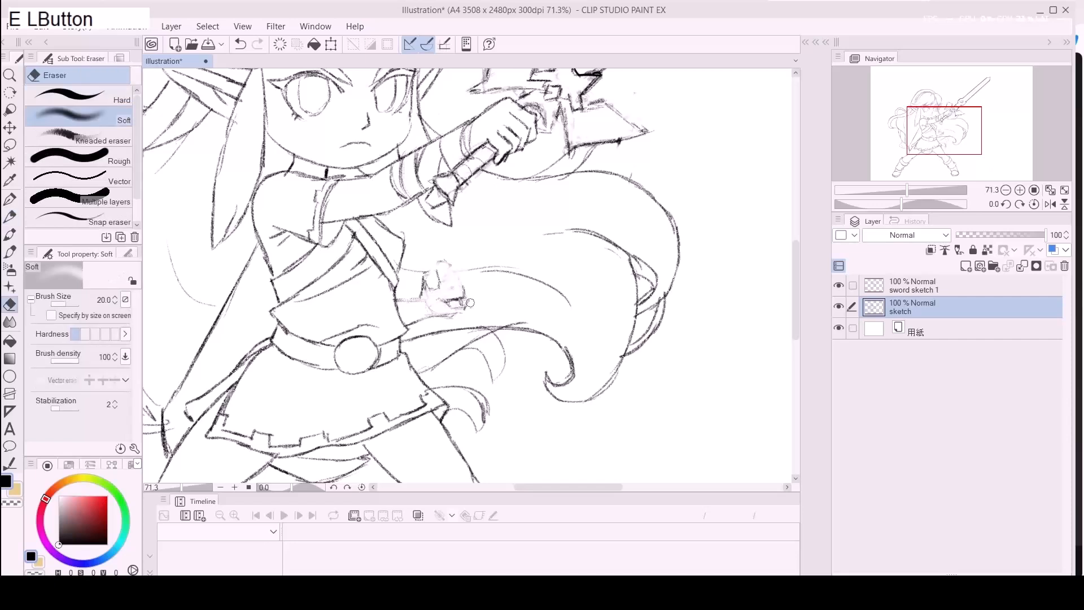
key("p")
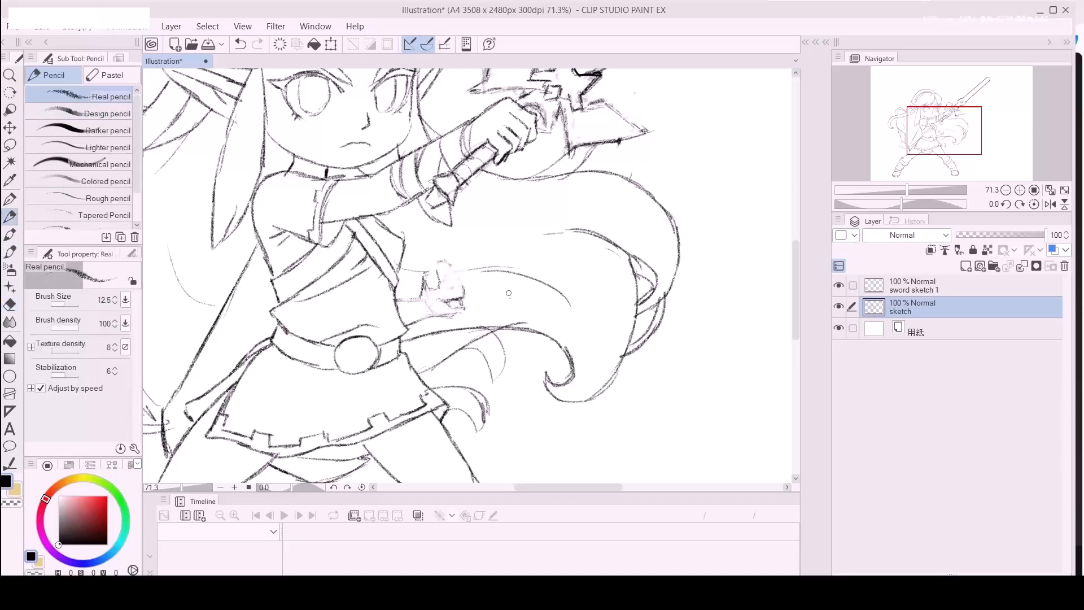
mouse_move(466, 294)
left_mouse_down()
mouse_move(458, 281)
mouse_move(461, 296)
mouse_move(443, 292)
mouse_move(453, 271)
mouse_move(444, 290)
mouse_move(436, 272)
mouse_move(453, 266)
mouse_move(445, 286)
mouse_move(427, 271)
mouse_move(429, 282)
mouse_move(441, 264)
mouse_move(453, 269)
mouse_move(429, 330)
mouse_move(439, 292)
mouse_move(440, 316)
mouse_move(418, 295)
mouse_move(420, 307)
mouse_move(405, 298)
mouse_move(412, 321)
mouse_move(450, 286)
left_mouse_up()
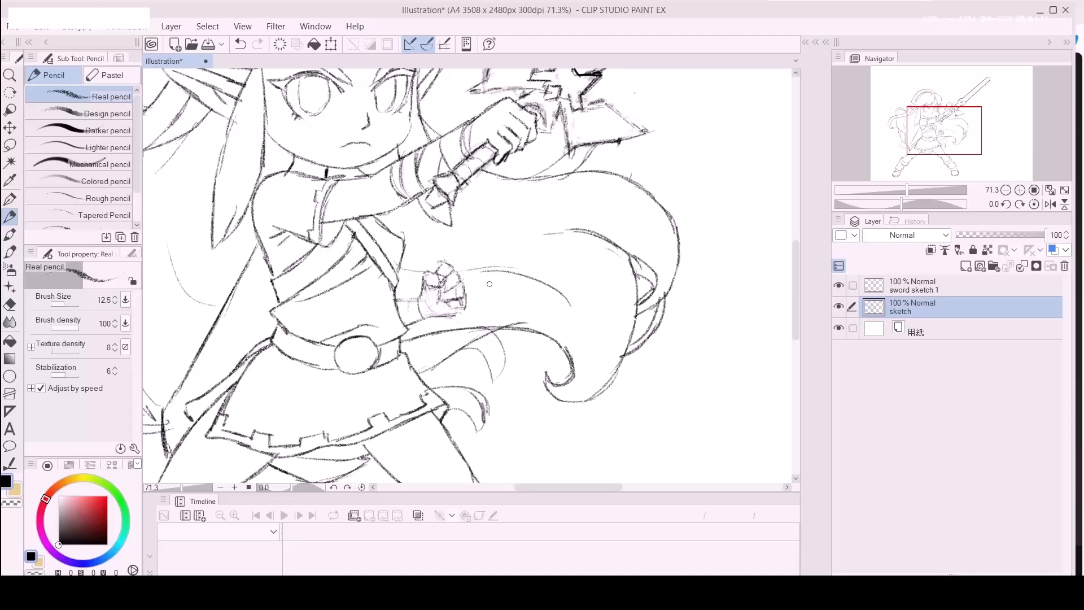
Erase the redrawn fist and wrist beside the waist.
key("e")
mouse_move(441, 268)
left_mouse_down()
mouse_move(414, 301)
mouse_move(421, 320)
mouse_move(456, 295)
mouse_move(459, 273)
mouse_move(446, 273)
mouse_move(463, 261)
mouse_move(443, 343)
left_mouse_up()
Try sketching a second forearm reaching outward from the waist with the Real pencil.
key("space")
key("ctrl+space")
left_click_drag(484, 310, 436, 277)
key("p")
key("p")
key("space")
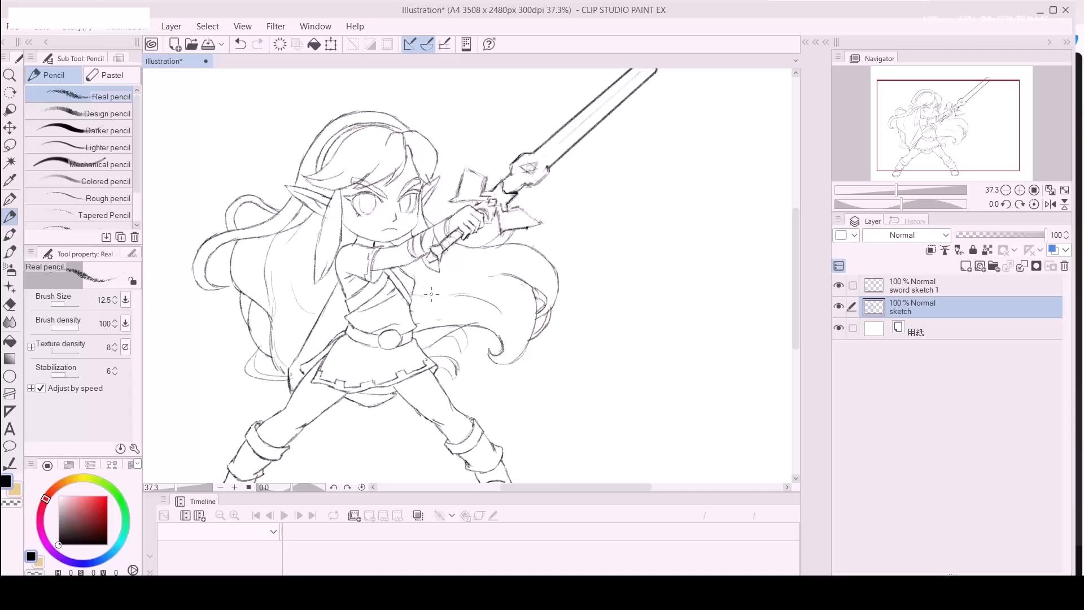
mouse_move(350, 251)
left_mouse_down()
mouse_move(408, 284)
mouse_move(377, 274)
mouse_move(384, 266)
mouse_move(384, 285)
mouse_move(417, 317)
mouse_move(417, 297)
mouse_move(434, 312)
mouse_move(419, 291)
mouse_move(432, 306)
mouse_move(427, 298)
mouse_move(420, 311)
mouse_move(435, 317)
mouse_move(444, 304)
mouse_move(421, 304)
mouse_move(423, 320)
mouse_move(435, 314)
mouse_move(425, 301)
mouse_move(421, 316)
mouse_move(424, 299)
mouse_move(452, 301)
mouse_move(434, 317)
mouse_move(454, 305)
left_mouse_up()
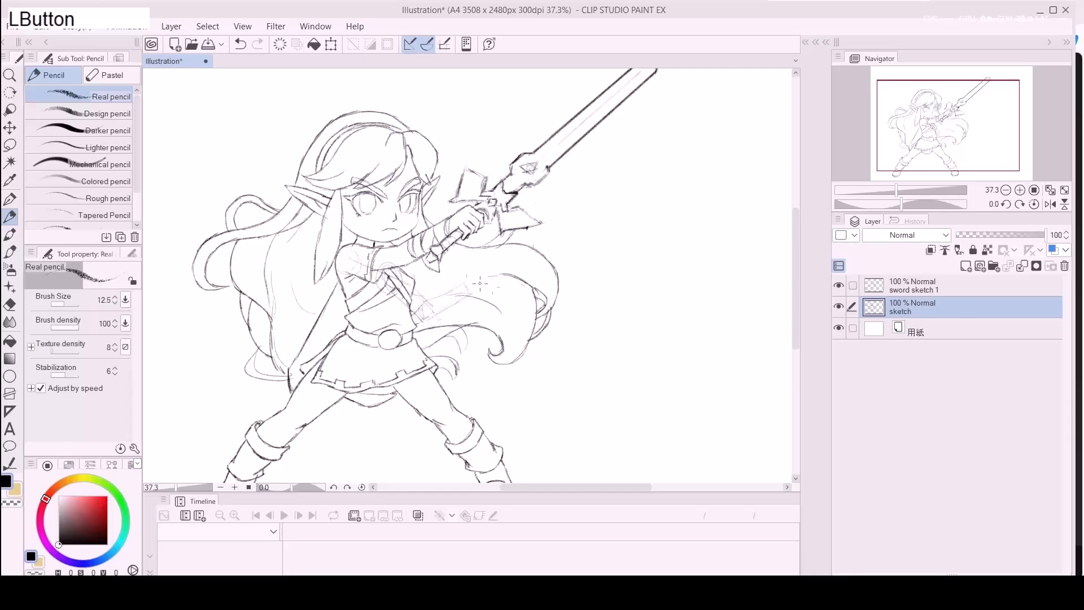
Undo the forearm strokes beside the waist, keeping the earlier fist erased.
key("ctrl+z")
key("ctrl+z")
key("ctrl+z")
key("ctrl+z")
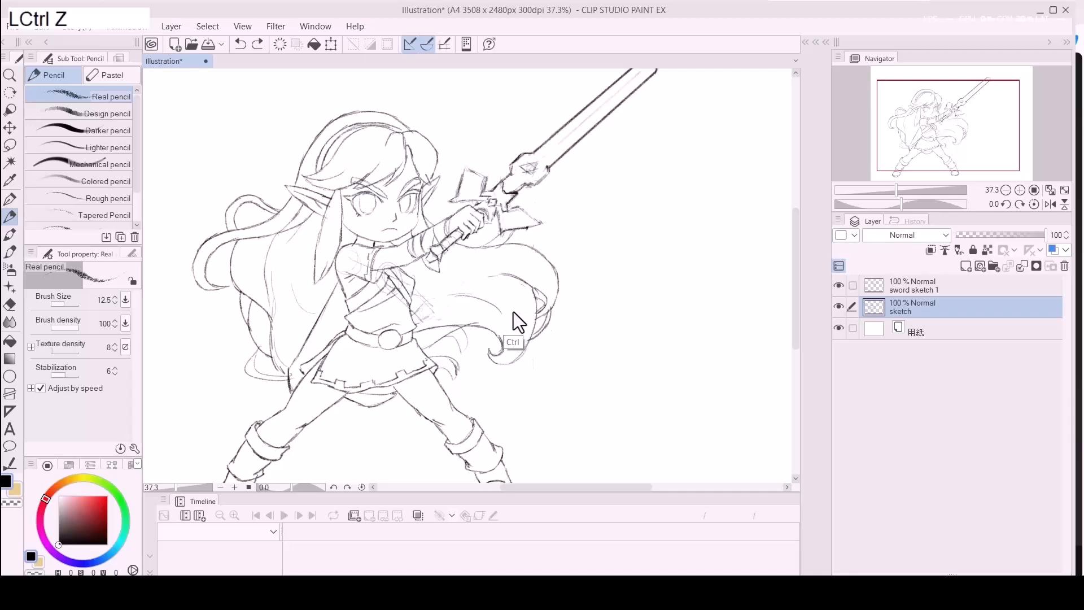
key("ctrl+z")
key("ctrl+z")
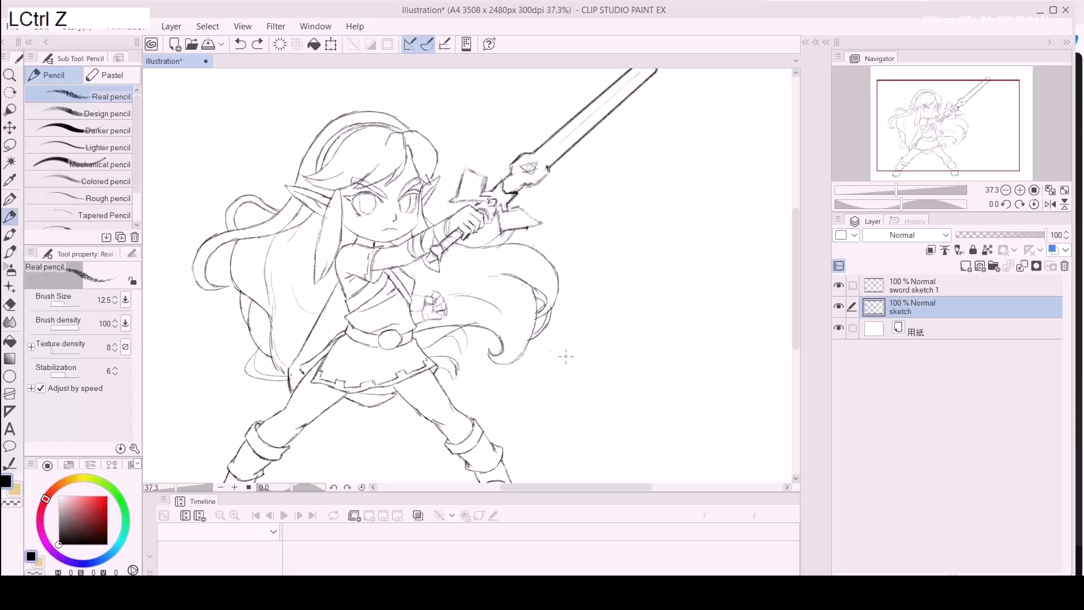
key("ctrl+shift+z")
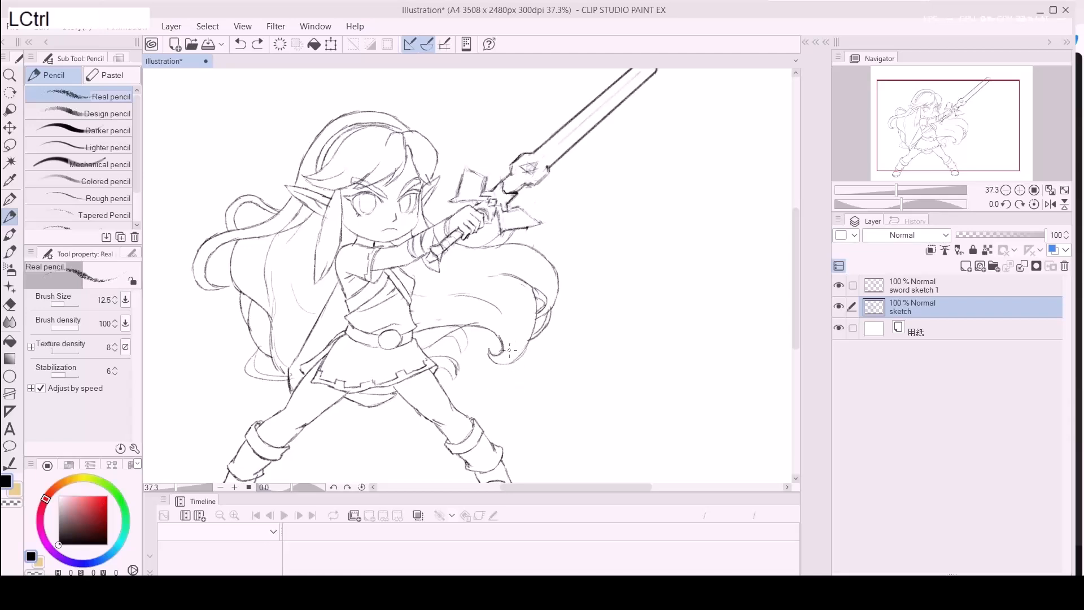
Add a new layer above the sketch layer and name it "arms sketch".
key("ctrl+shift+n")
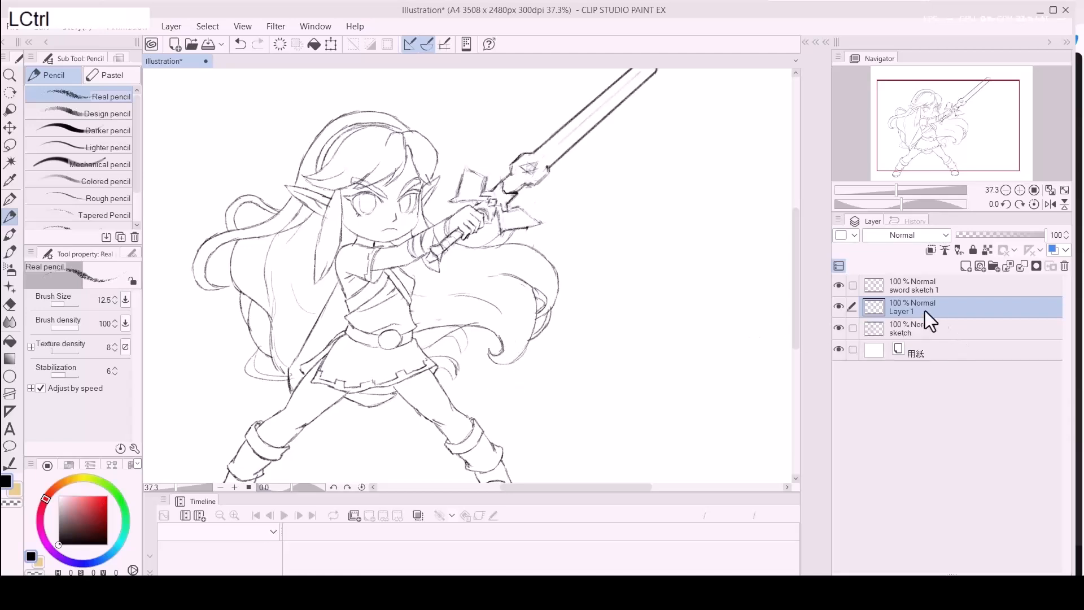
left_click(903, 314)
double_click(897, 311)
type("arms")
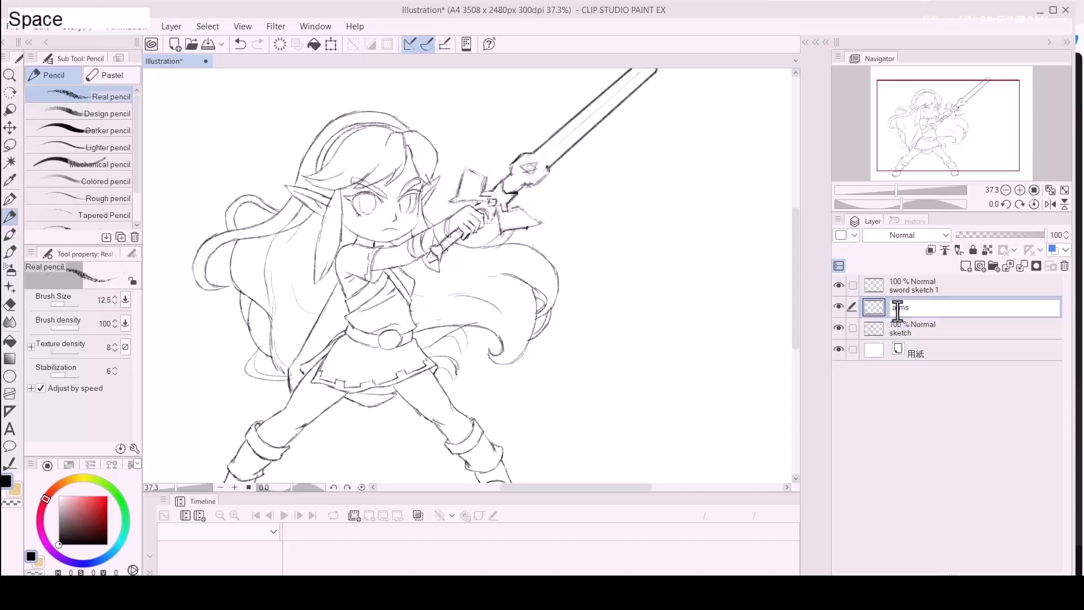
type(" sketch")
key("Return")
Make a test stroke on the arms sketch layer, and clear the layer's contents again.
left_click(479, 299)
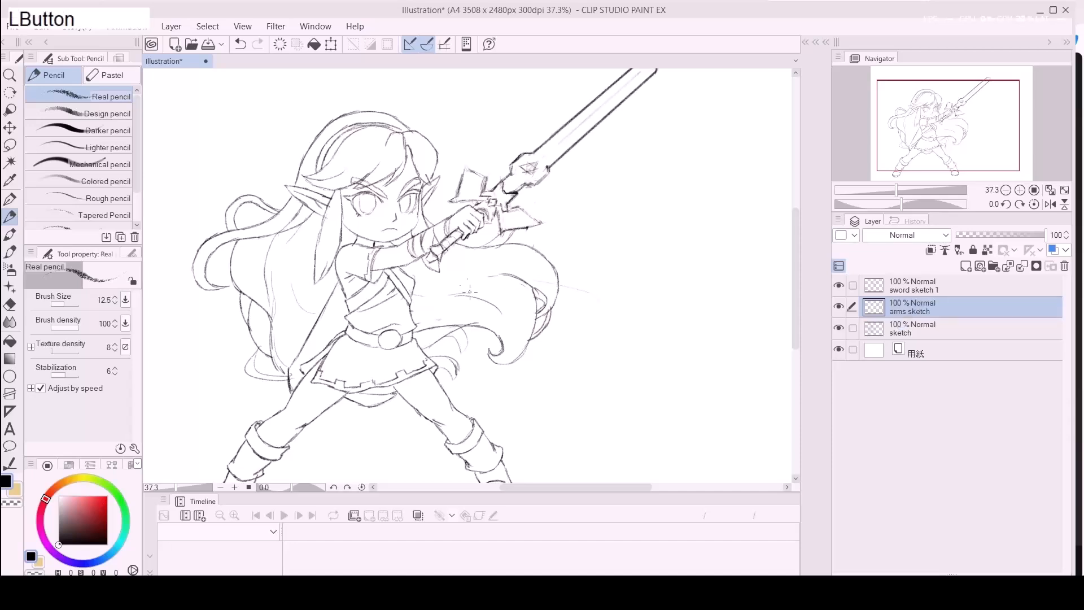
key("ctrl+a")
key("BackSpace")
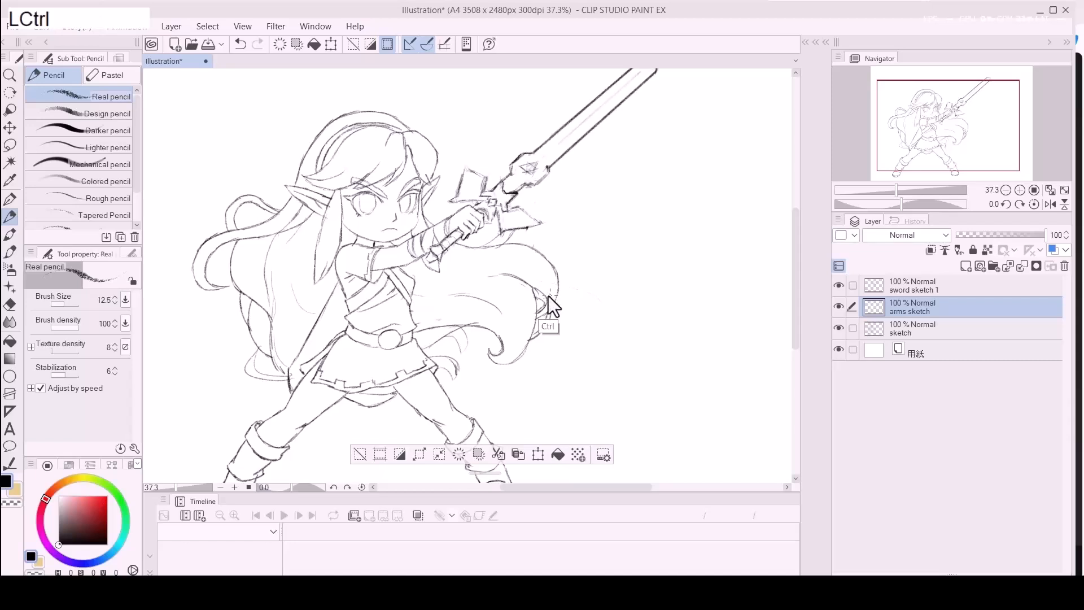
key("ctrl+d")
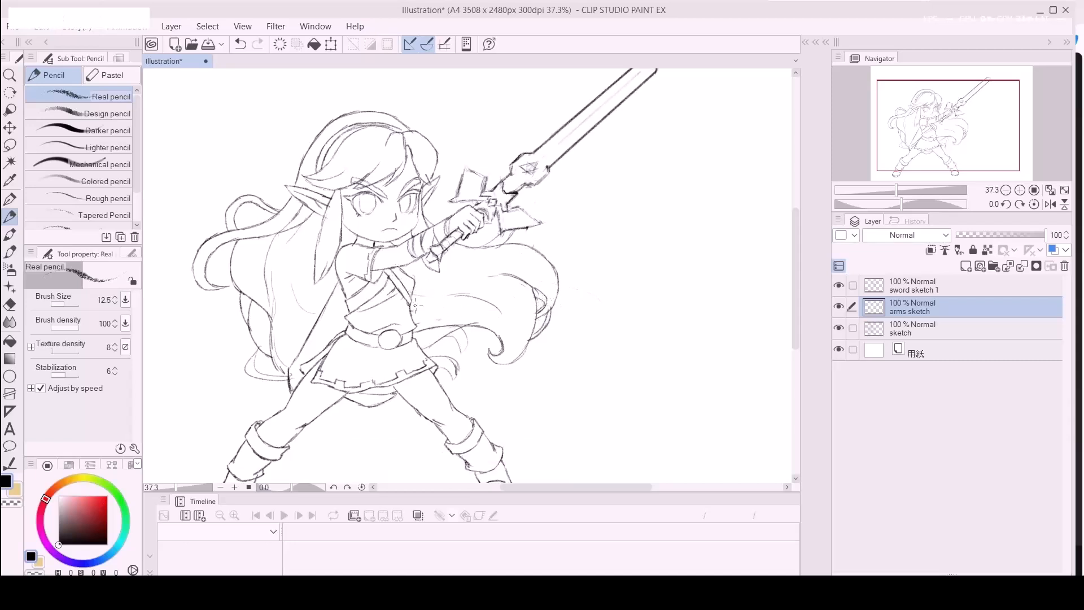
Sketch the second forearm reaching outward from the waist, ending in an open hand with spread fingers.
mouse_move(417, 291)
left_mouse_down()
mouse_move(421, 309)
mouse_move(418, 298)
mouse_move(433, 294)
left_mouse_up()
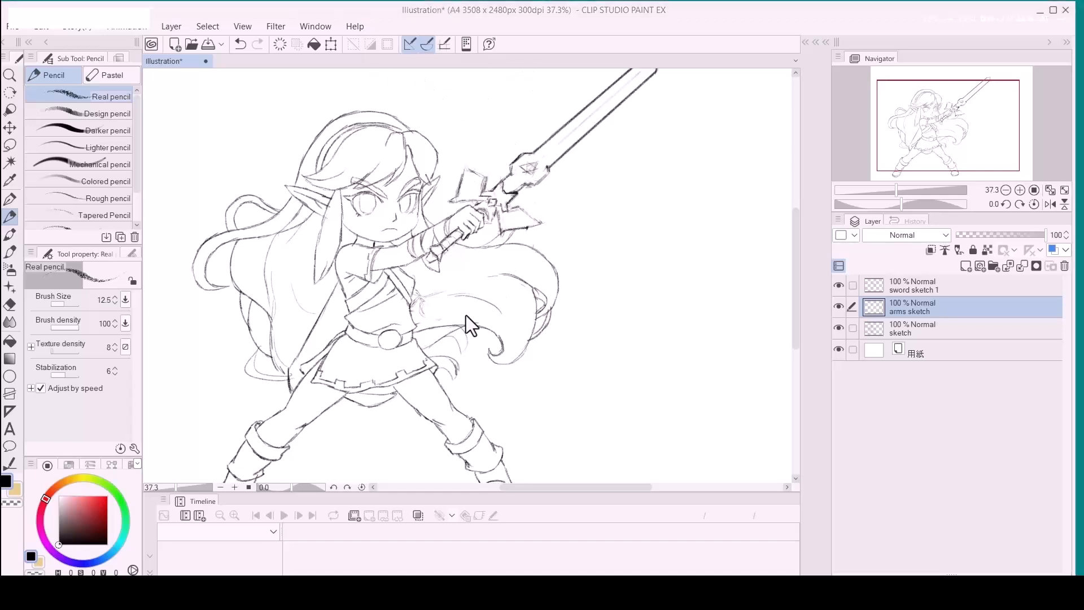
mouse_move(414, 301)
left_mouse_down()
mouse_move(420, 314)
mouse_move(434, 310)
mouse_move(422, 318)
mouse_move(435, 313)
mouse_move(423, 295)
mouse_move(454, 289)
mouse_move(457, 306)
mouse_move(464, 285)
mouse_move(463, 305)
mouse_move(474, 301)
mouse_move(456, 294)
left_mouse_up()
mouse_move(462, 291)
left_mouse_down()
mouse_move(475, 271)
mouse_move(473, 286)
mouse_move(459, 286)
mouse_move(470, 275)
mouse_move(459, 298)
mouse_move(474, 303)
mouse_move(463, 302)
mouse_move(469, 308)
mouse_move(475, 278)
mouse_move(452, 291)
mouse_move(466, 283)
mouse_move(464, 295)
mouse_move(466, 284)
mouse_move(480, 292)
mouse_move(464, 300)
mouse_move(481, 287)
mouse_move(472, 287)
left_mouse_up()
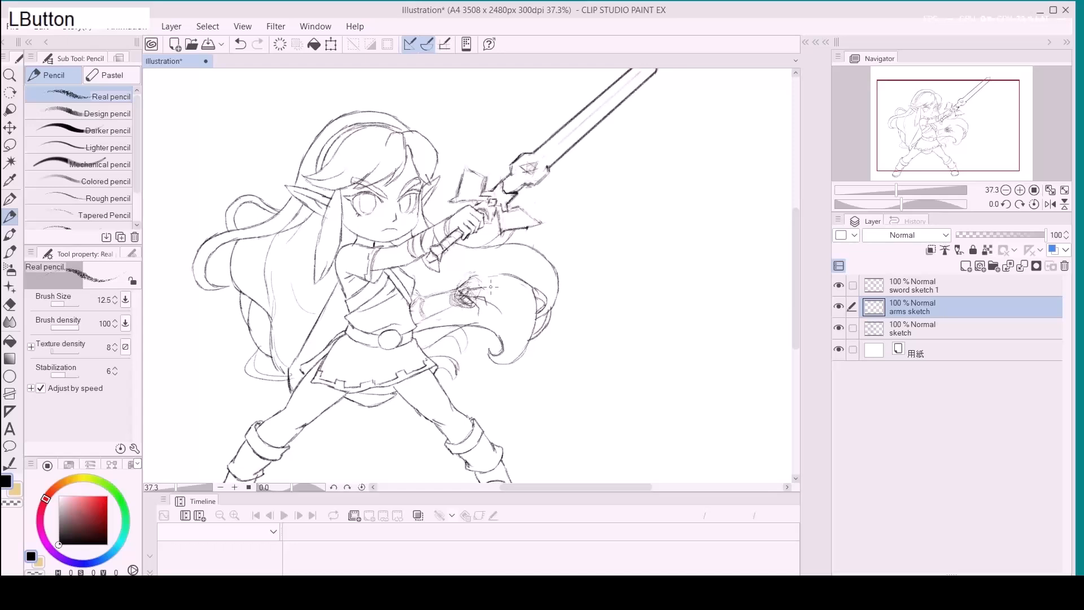
key("e")
mouse_move(472, 287)
left_mouse_down()
mouse_move(392, 294)
mouse_move(440, 285)
mouse_move(434, 308)
mouse_move(442, 281)
mouse_move(457, 291)
mouse_move(444, 285)
mouse_move(467, 280)
mouse_move(470, 291)
mouse_move(452, 297)
mouse_move(482, 303)
mouse_move(446, 317)
mouse_move(490, 320)
mouse_move(483, 312)
mouse_move(504, 326)
mouse_move(494, 319)
mouse_move(496, 340)
mouse_move(502, 314)
left_mouse_up()
key("e")
key("z")
mouse_move(445, 283)
left_mouse_down()
mouse_move(497, 252)
mouse_move(514, 263)
mouse_move(489, 265)
mouse_move(512, 266)
mouse_move(495, 267)
mouse_move(512, 268)
mouse_move(503, 274)
mouse_move(515, 287)
mouse_move(488, 288)
mouse_move(517, 291)
mouse_move(498, 297)
mouse_move(513, 309)
mouse_move(501, 335)
mouse_move(492, 307)
mouse_move(516, 315)
left_mouse_up()
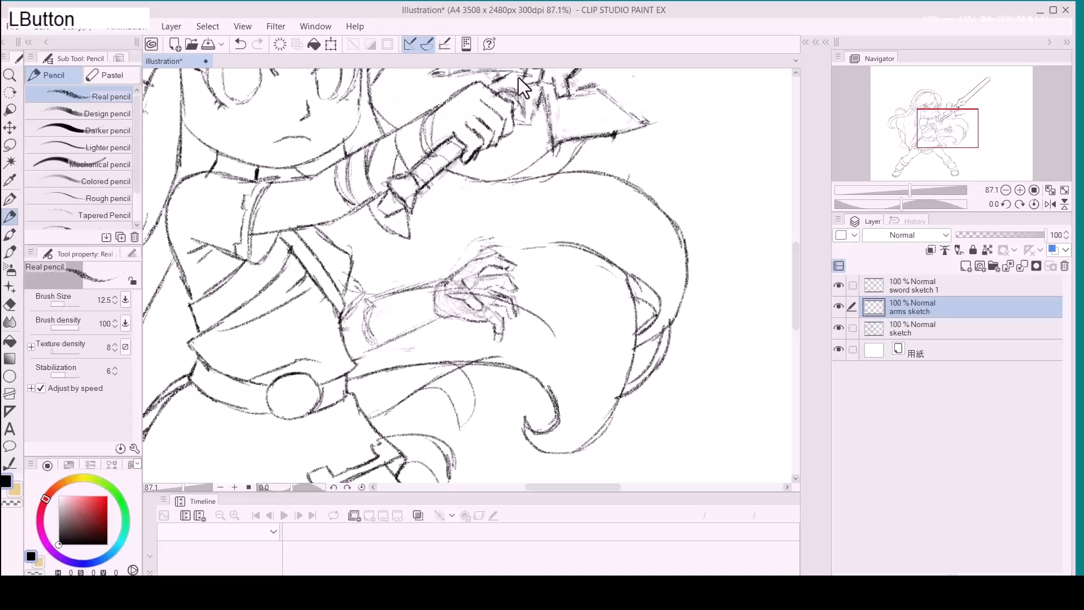
Darken the outstretched forearm's outline and draw curved wrap bands around it from elbow to wrist.
mouse_move(438, 281)
left_mouse_down()
mouse_move(438, 313)
mouse_move(378, 301)
mouse_move(378, 351)
left_mouse_up()
mouse_move(421, 288)
left_mouse_down()
mouse_move(425, 325)
mouse_move(419, 292)
mouse_move(420, 329)
mouse_move(416, 304)
mouse_move(409, 338)
mouse_move(406, 325)
mouse_move(381, 322)
mouse_move(387, 344)
mouse_move(390, 288)
mouse_move(400, 343)
mouse_move(400, 294)
mouse_move(392, 341)
left_mouse_up()
left_click_drag(388, 300, 386, 339)
mouse_move(399, 292)
left_mouse_down()
mouse_move(384, 323)
mouse_move(417, 302)
mouse_move(419, 319)
mouse_move(403, 336)
left_mouse_up()
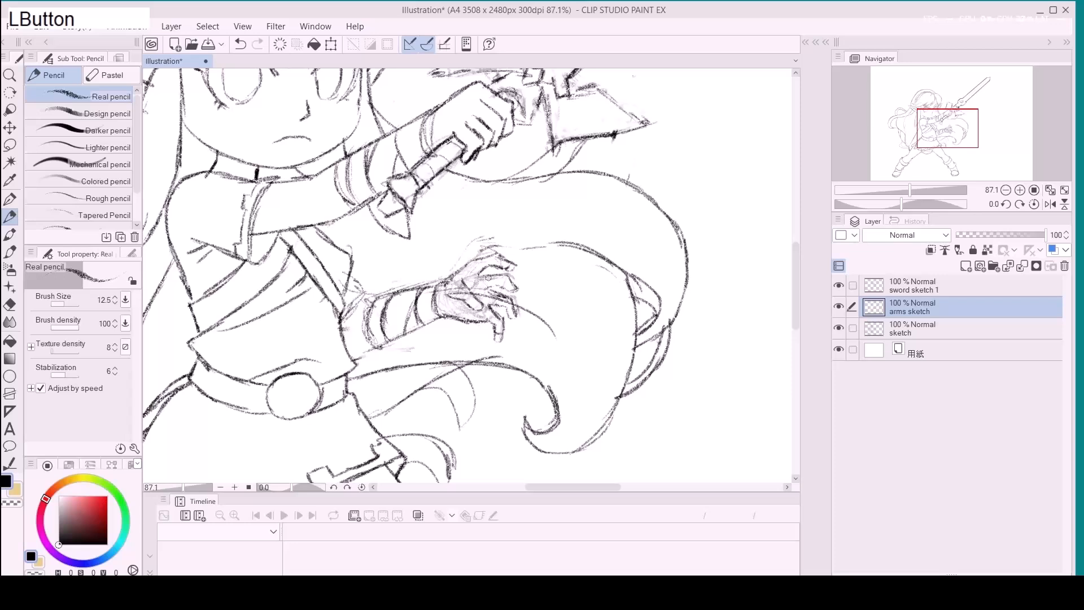
Fade the rough open hand with the Soft eraser, working on the arms sketch and sketch layers.
mouse_move(481, 274)
left_mouse_down()
mouse_move(454, 280)
mouse_move(465, 265)
mouse_move(509, 254)
mouse_move(478, 277)
mouse_move(520, 282)
mouse_move(484, 290)
mouse_move(505, 309)
mouse_move(499, 320)
mouse_move(512, 306)
mouse_move(491, 333)
mouse_move(495, 313)
mouse_move(507, 329)
left_mouse_up()
key("e")
mouse_move(491, 260)
left_mouse_down()
mouse_move(452, 300)
mouse_move(508, 288)
mouse_move(527, 300)
mouse_move(500, 328)
mouse_move(485, 327)
mouse_move(462, 299)
mouse_move(497, 339)
left_mouse_up()
left_click(928, 336)
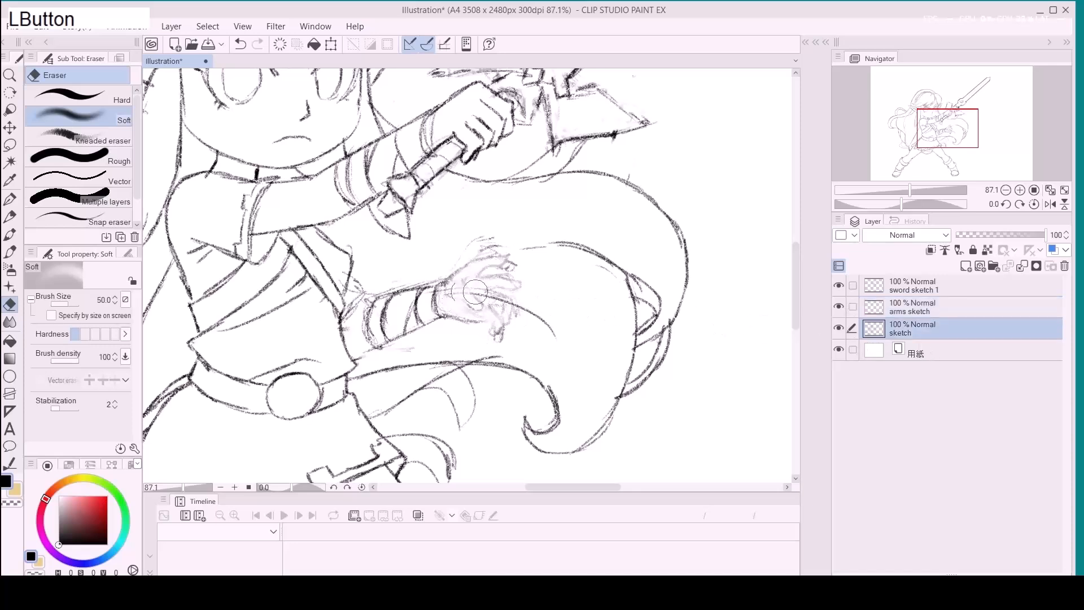
left_click(869, 307)
Redraw the hand's palm, thumb and upper fingers over the faded guide with the Real pencil.
key("p")
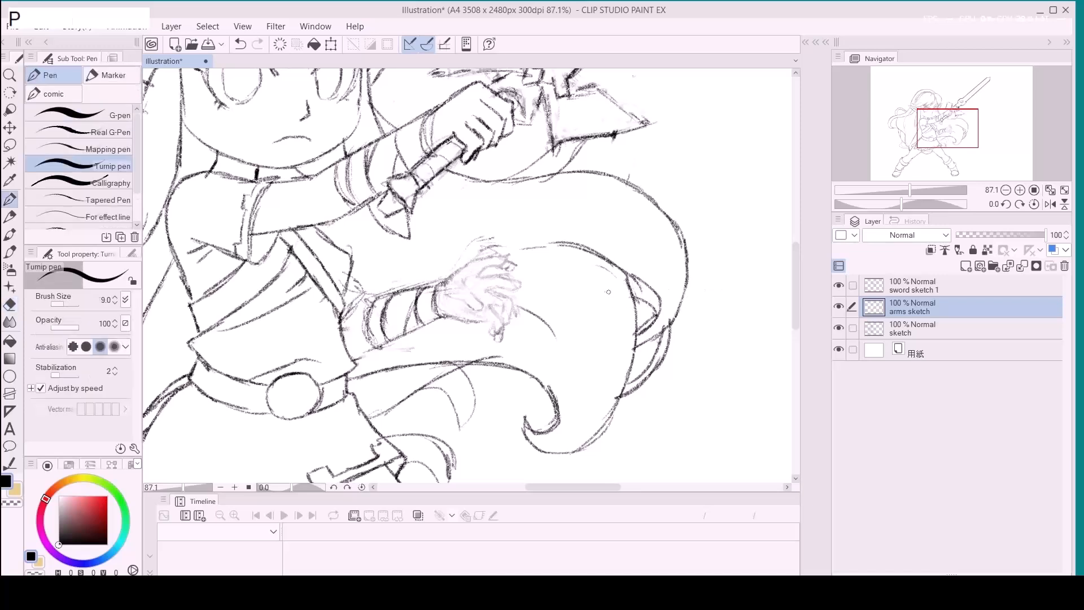
key("p")
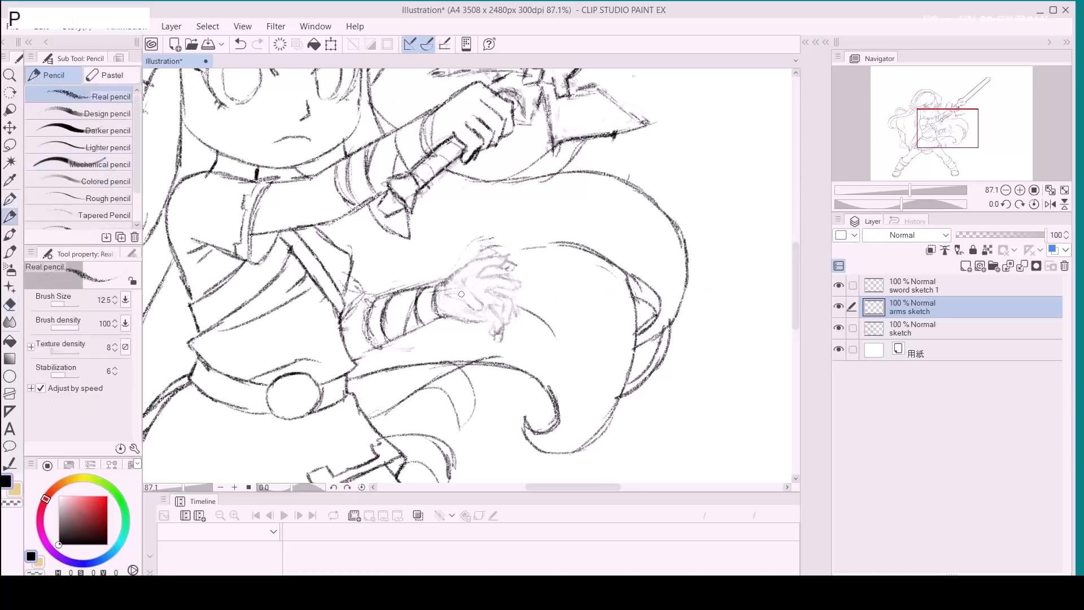
mouse_move(439, 283)
left_mouse_down()
mouse_move(505, 254)
mouse_move(449, 302)
mouse_move(474, 309)
mouse_move(465, 287)
mouse_move(481, 306)
mouse_move(473, 309)
mouse_move(497, 277)
mouse_move(484, 275)
mouse_move(507, 261)
mouse_move(478, 277)
mouse_move(522, 283)
mouse_move(487, 291)
mouse_move(518, 288)
mouse_move(499, 292)
mouse_move(505, 321)
mouse_move(495, 310)
mouse_move(504, 319)
mouse_move(455, 315)
mouse_move(485, 317)
mouse_move(481, 327)
mouse_move(495, 332)
mouse_move(500, 303)
left_mouse_up()
key("e")
key("p")
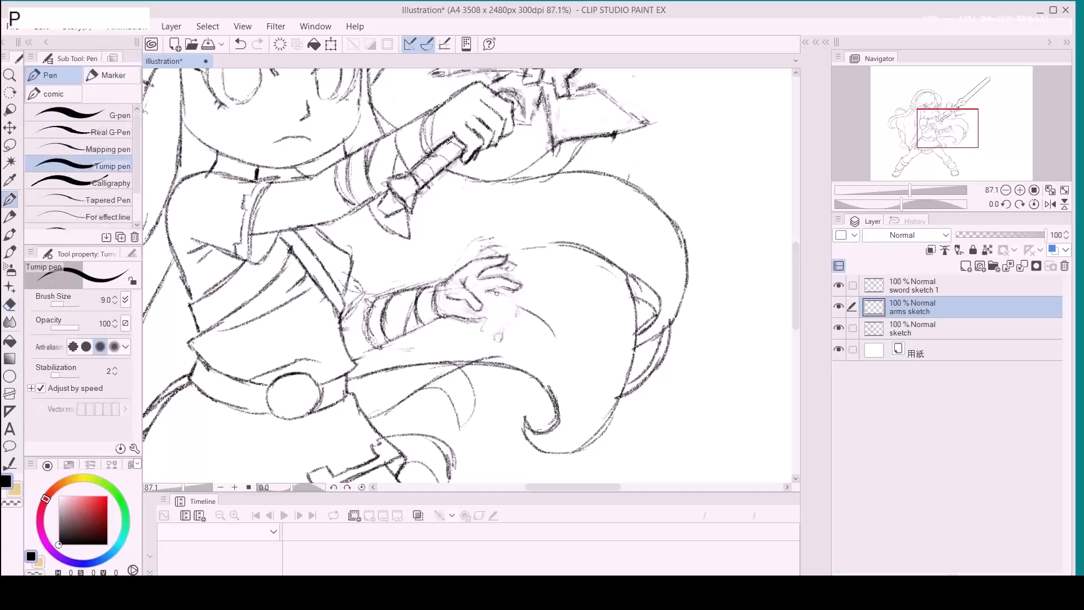
Fade the hand's fingers and redraw the hand in a more closed pose with curled fingers.
key("p")
mouse_move(489, 291)
left_mouse_down()
mouse_move(476, 261)
mouse_move(514, 259)
mouse_move(504, 245)
mouse_move(470, 241)
mouse_move(521, 250)
mouse_move(521, 264)
mouse_move(483, 264)
mouse_move(489, 254)
mouse_move(442, 294)
mouse_move(515, 294)
mouse_move(500, 336)
left_mouse_up()
key("e")
key("p")
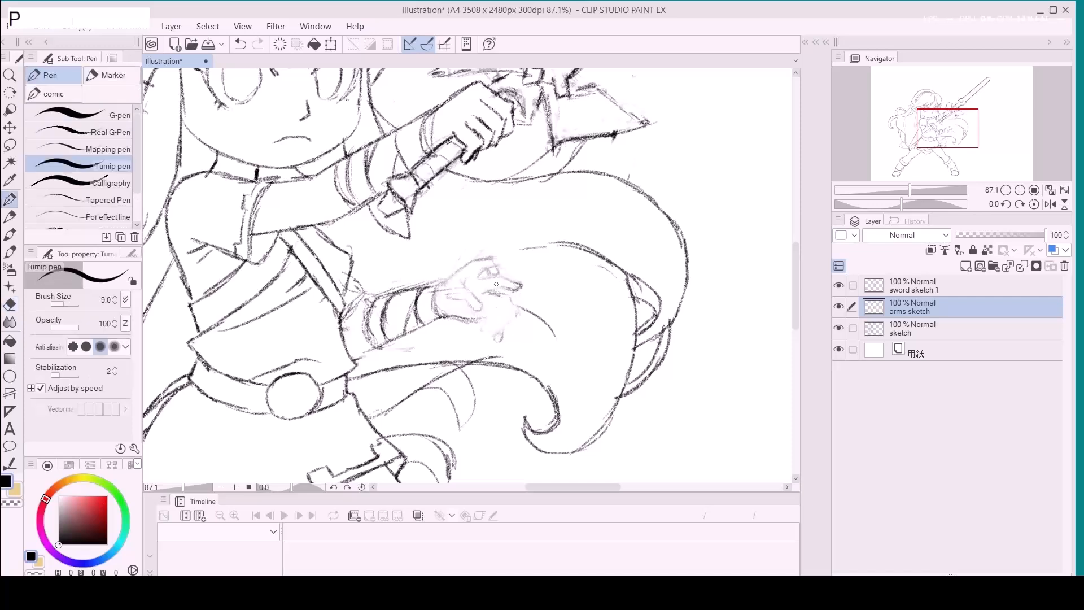
key("p")
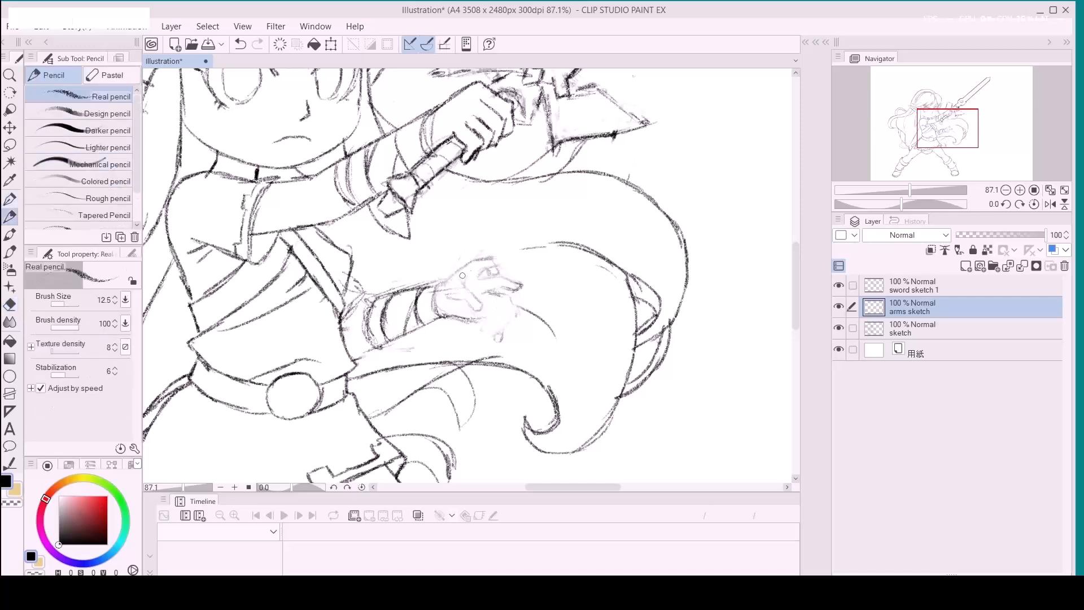
mouse_move(445, 282)
left_mouse_down()
mouse_move(495, 264)
mouse_move(484, 268)
mouse_move(492, 283)
mouse_move(463, 282)
mouse_move(477, 299)
mouse_move(448, 299)
mouse_move(476, 299)
mouse_move(479, 309)
mouse_move(501, 287)
mouse_move(495, 271)
mouse_move(506, 282)
mouse_move(501, 303)
mouse_move(491, 296)
mouse_move(498, 306)
mouse_move(501, 284)
mouse_move(499, 334)
mouse_move(485, 313)
mouse_move(490, 281)
left_mouse_up()
Clean up the leftover lines around the curled fingers and wrist with the Soft eraser.
key("e")
key("a")
left_click(469, 255)
mouse_move(469, 256)
left_mouse_down()
mouse_move(492, 260)
mouse_move(509, 300)
mouse_move(500, 288)
left_mouse_up()
left_click(511, 280)
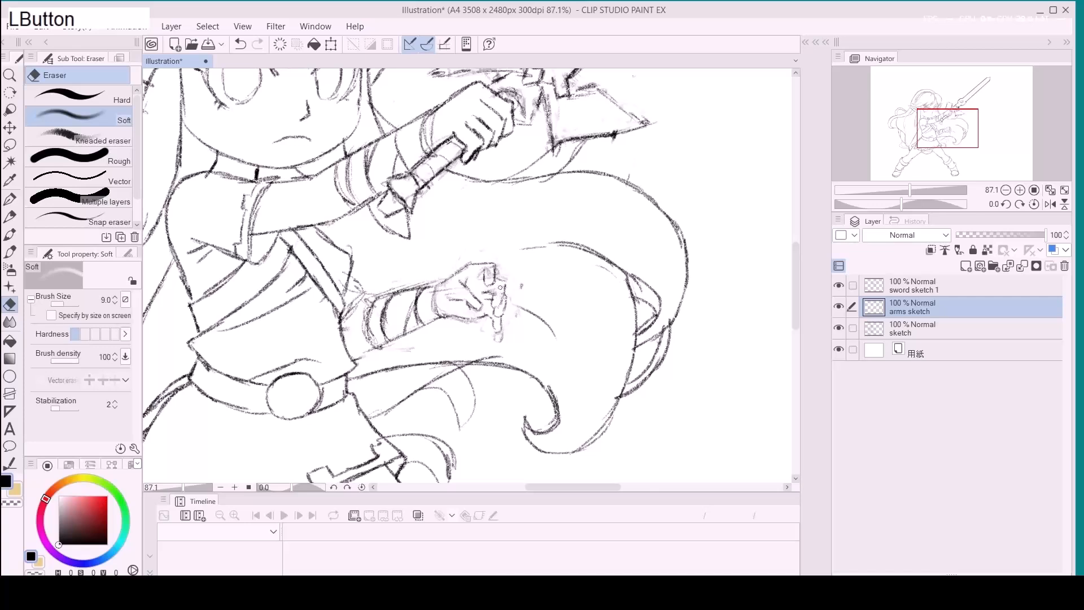
left_click(487, 280)
mouse_move(438, 294)
left_mouse_down()
mouse_move(463, 291)
mouse_move(433, 291)
left_mouse_up()
Erase stray lines around the hand on the sketch layer, and around the hand and forearm on the arms sketch layer.
left_click(910, 327)
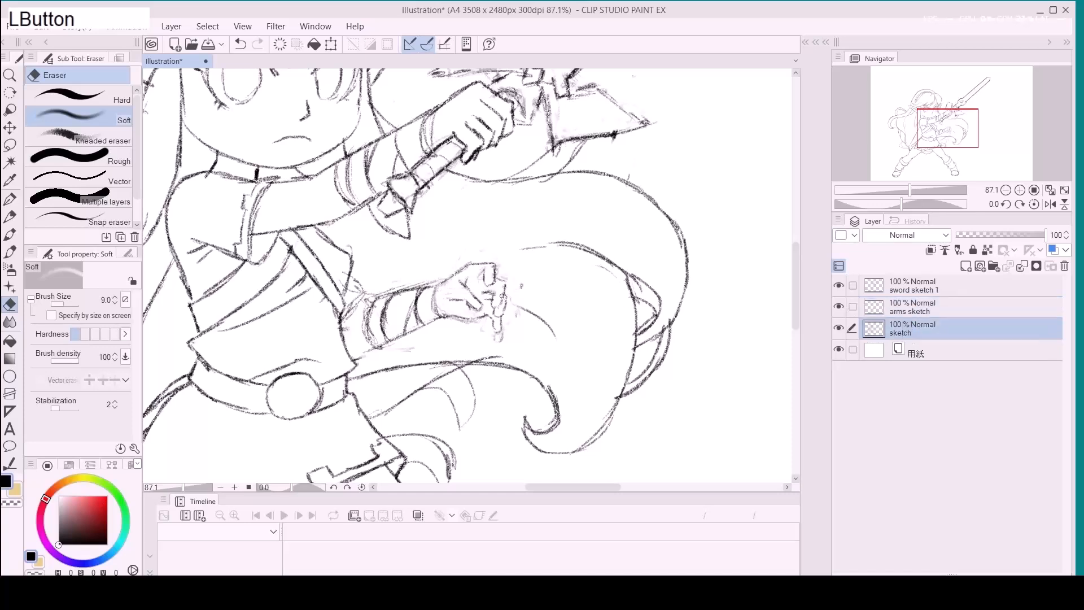
left_click_drag(518, 293, 467, 321)
left_click(850, 303)
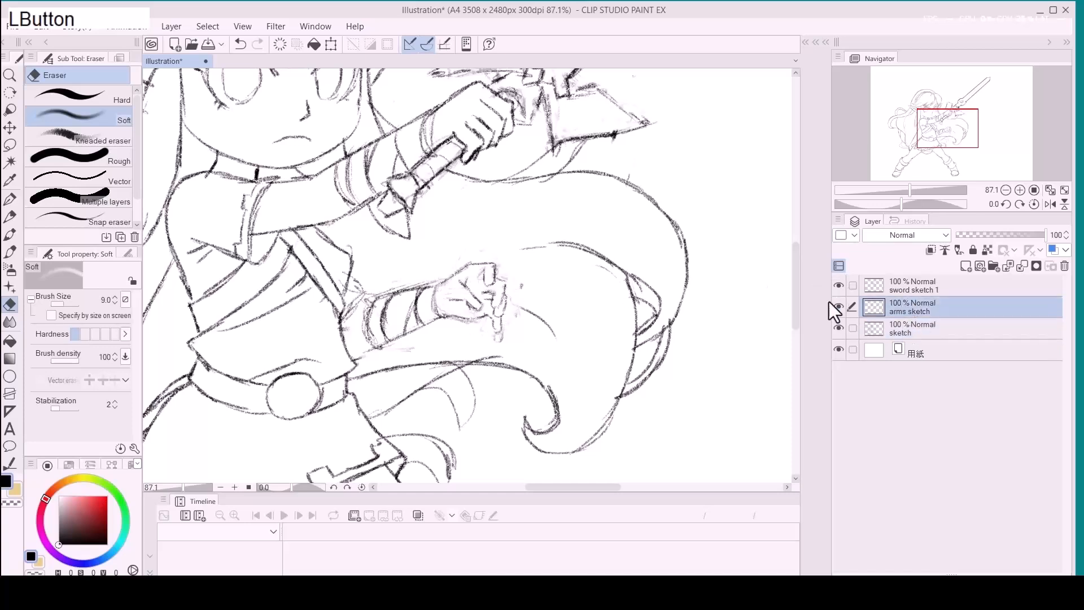
mouse_move(453, 321)
left_mouse_down()
mouse_move(484, 325)
mouse_move(490, 341)
mouse_move(514, 291)
mouse_move(465, 257)
left_mouse_up()
mouse_move(396, 288)
left_mouse_down()
mouse_move(363, 303)
mouse_move(376, 287)
mouse_move(373, 333)
mouse_move(375, 316)
left_mouse_up()
Draw a small folded cloth shape where the forearm's upper edge meets the tunic, erasing the rough lines there.
key("p")
key("p")
key("p")
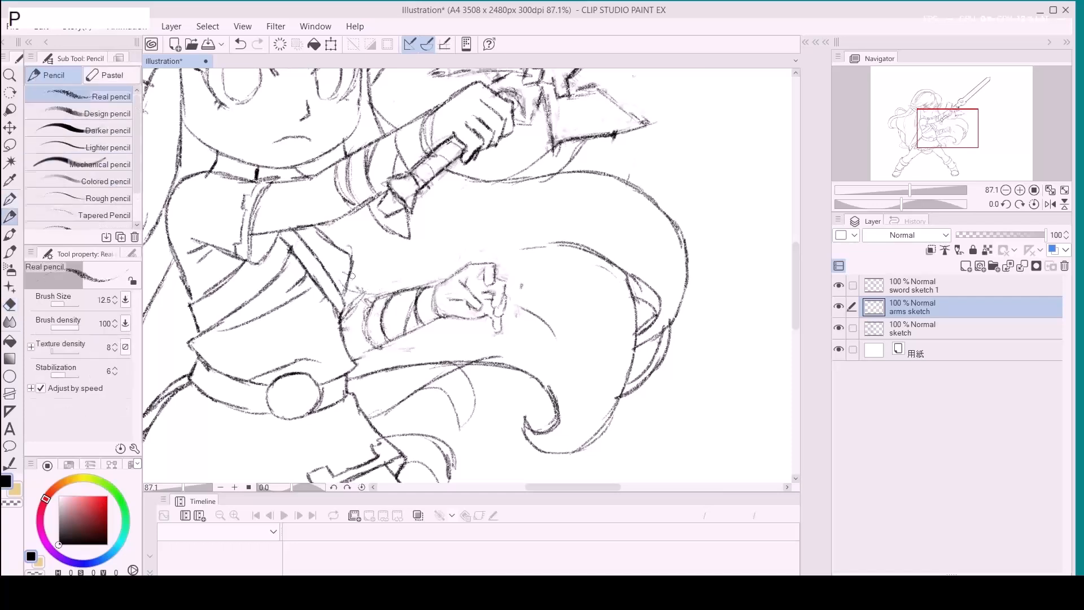
mouse_move(347, 281)
left_mouse_down()
mouse_move(368, 285)
mouse_move(342, 312)
mouse_move(356, 293)
left_mouse_up()
key("e")
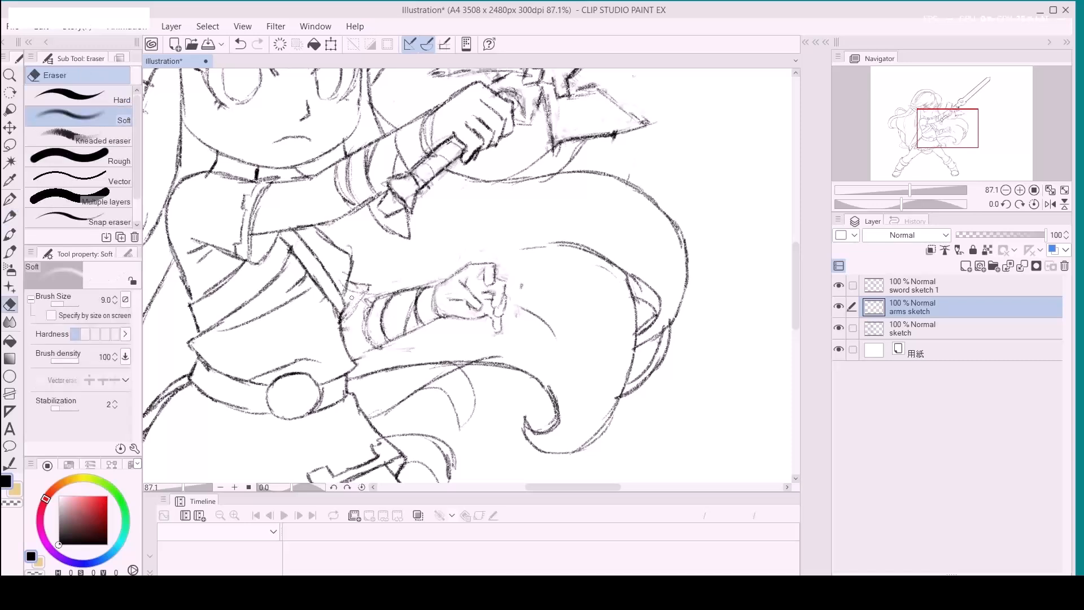
mouse_move(344, 302)
left_mouse_down()
mouse_move(373, 283)
mouse_move(359, 300)
mouse_move(369, 305)
mouse_move(356, 300)
mouse_move(370, 293)
mouse_move(344, 292)
mouse_move(367, 283)
left_mouse_up()
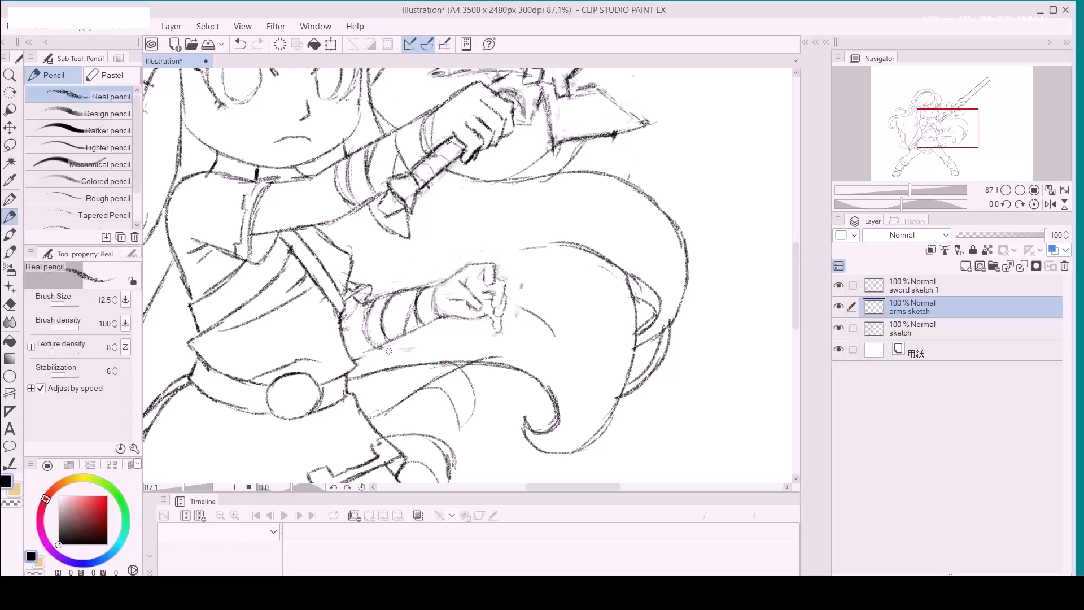
Clean up the overlapping lines at the elbow beside the waist with the Soft eraser.
key("e")
left_click(351, 319)
mouse_move(353, 315)
left_mouse_down()
mouse_move(354, 333)
mouse_move(373, 301)
mouse_move(375, 344)
mouse_move(338, 344)
mouse_move(375, 350)
mouse_move(357, 349)
mouse_move(347, 326)
left_mouse_up()
key("p")
key("e")
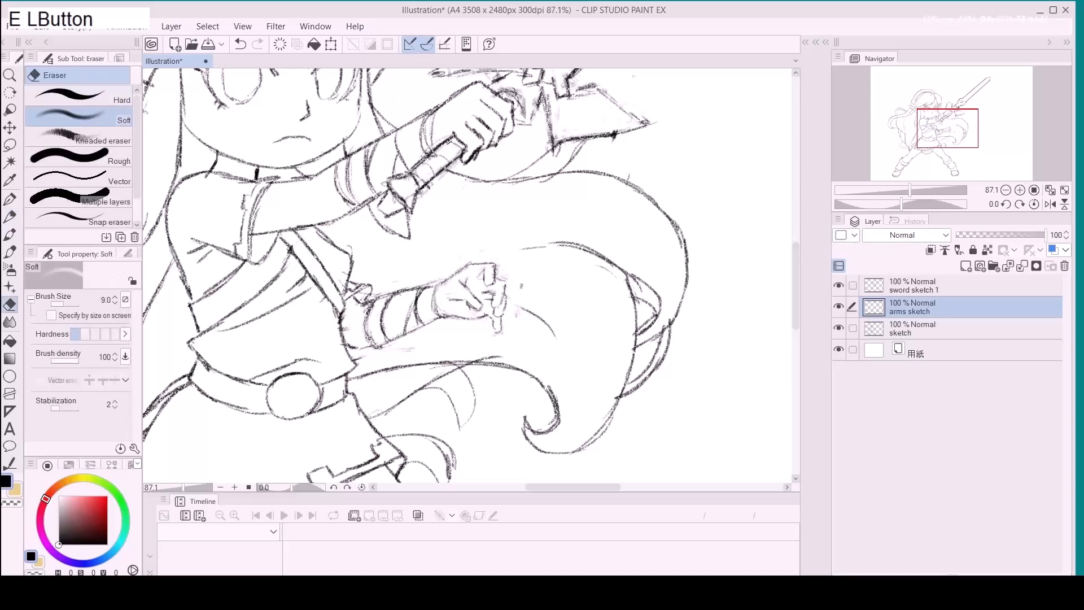
Try touching up the tunic's side line next to the elbow on the sketch layer.
left_click(920, 333)
key("e")
mouse_move(338, 331)
left_mouse_down()
mouse_move(348, 333)
mouse_move(337, 314)
left_mouse_up()
key("p")
key("ctrl+z")
key("e")
key("e")
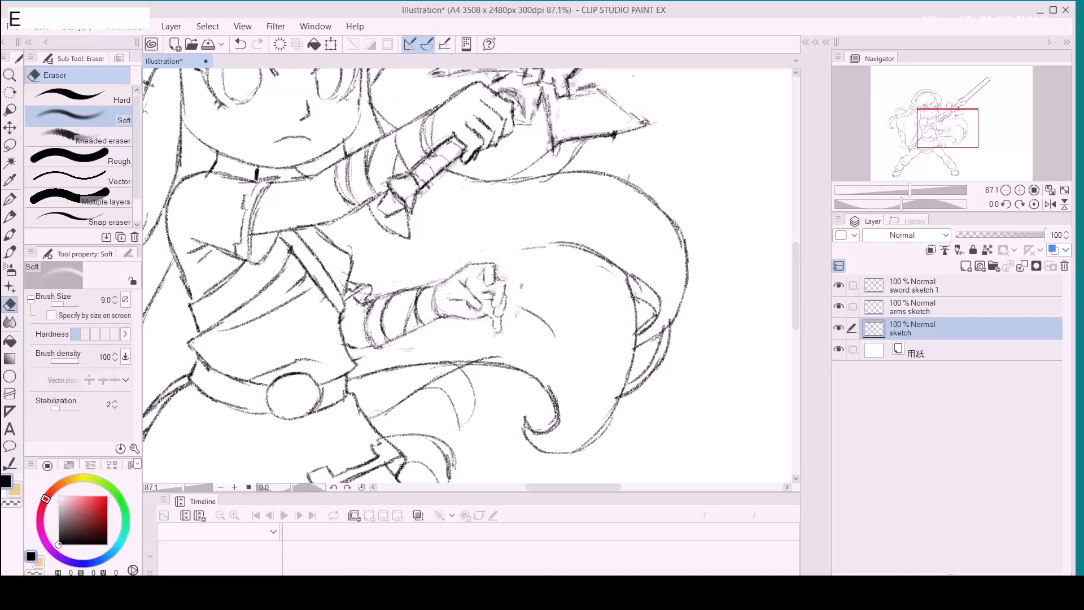
key("p")
Erase leftover marks above the forearm and hand on the arms sketch layer, and add a short pencil line to the fingers.
left_click(925, 307)
key("e")
mouse_move(495, 270)
left_mouse_down()
mouse_move(518, 289)
mouse_move(452, 266)
left_mouse_up()
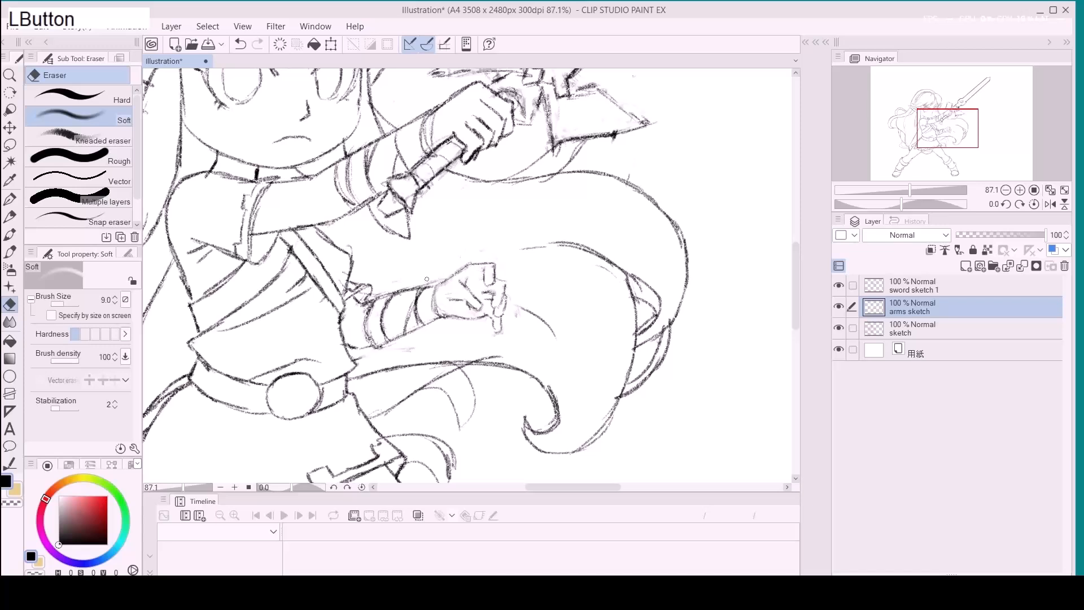
left_click_drag(373, 289, 446, 276)
key("p")
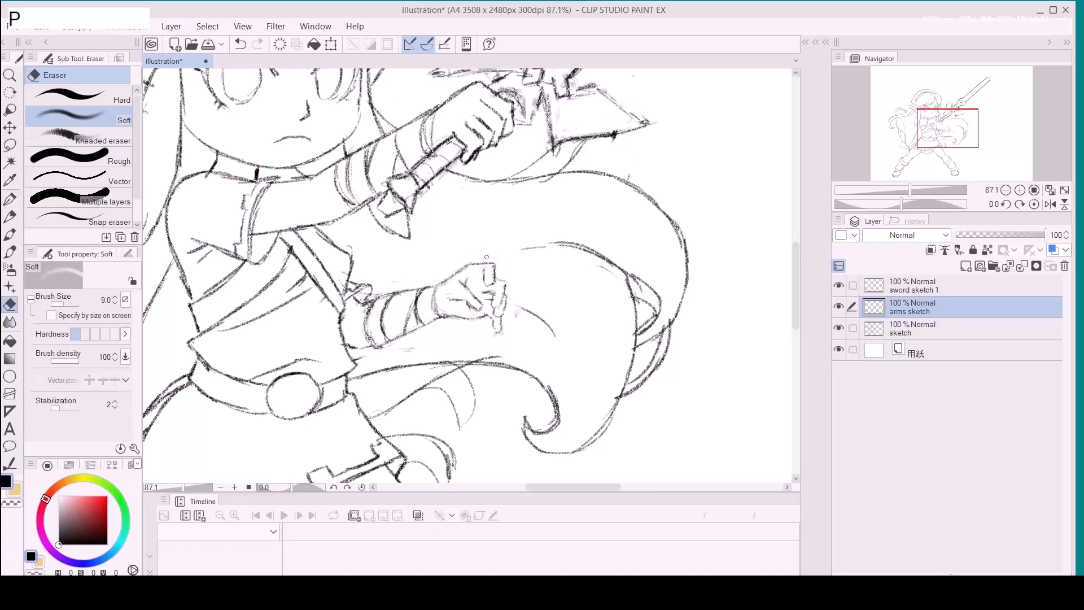
left_click(443, 281)
mouse_move(443, 282)
left_mouse_down()
mouse_move(469, 264)
mouse_move(500, 278)
left_mouse_up()
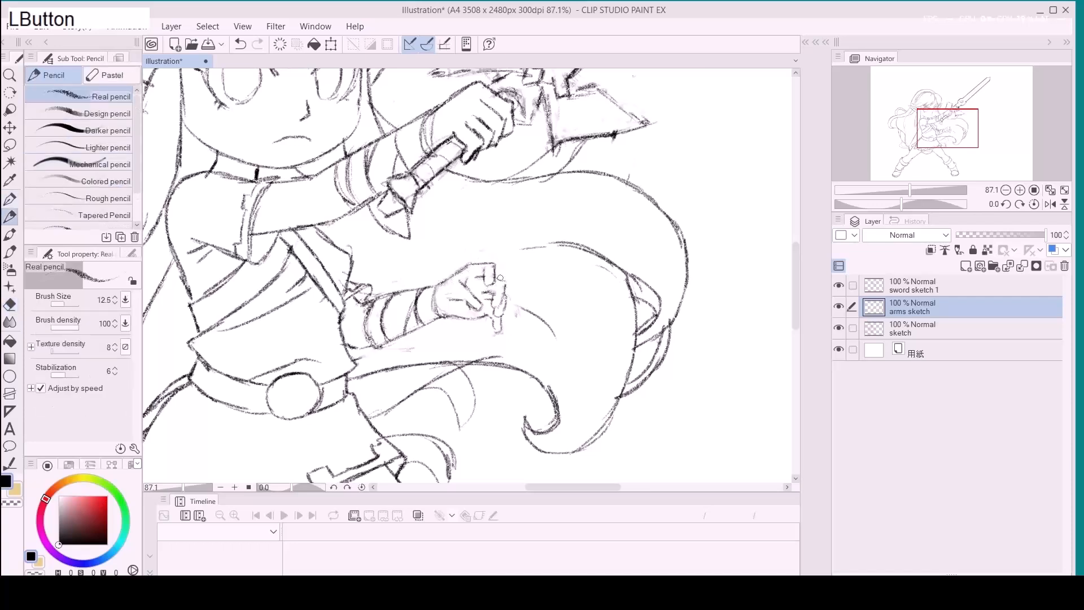
Merge the arms sketch layer into the sketch layer below it, and select the sword sketch 1 layer.
key("z")
mouse_move(557, 242)
left_mouse_down()
mouse_move(526, 285)
mouse_move(539, 290)
mouse_move(527, 308)
mouse_move(573, 307)
left_mouse_up()
left_click_drag(570, 307, 539, 310)
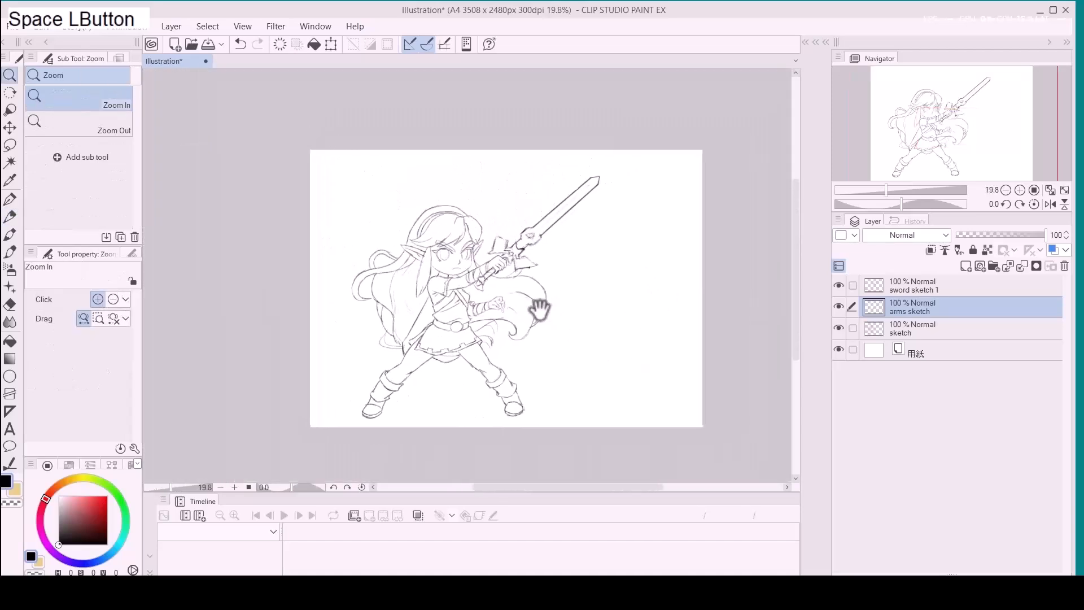
left_click(556, 259)
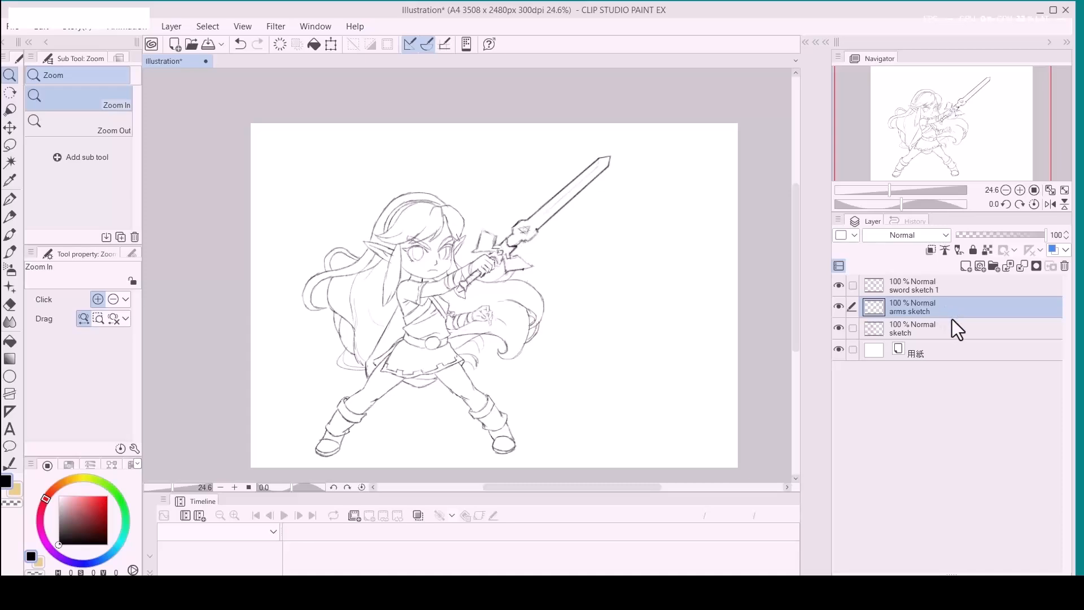
key("ctrl+e")
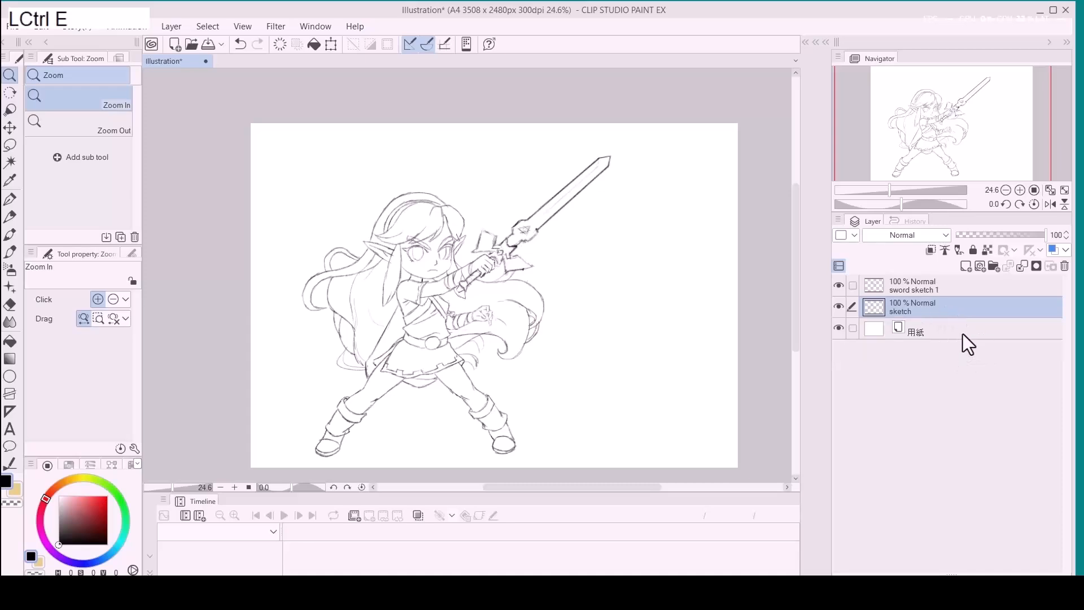
left_click(935, 287)
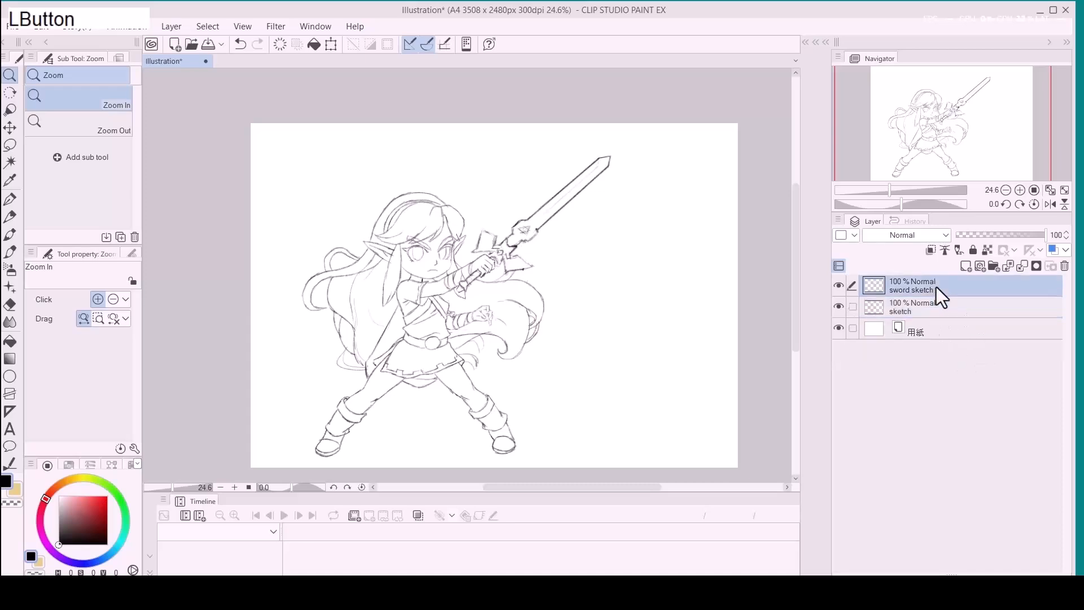
Redraw the pommel at the end of the sword's grip with dark Real pencil lines on the sword sketch 1 layer.
left_click(497, 284)
key("p")
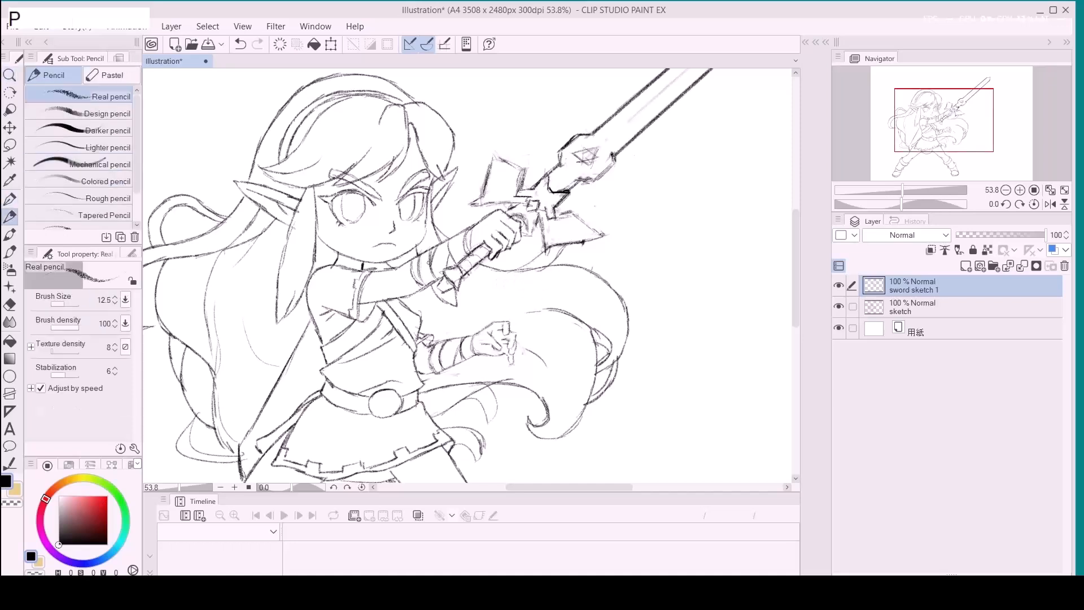
left_click(444, 274)
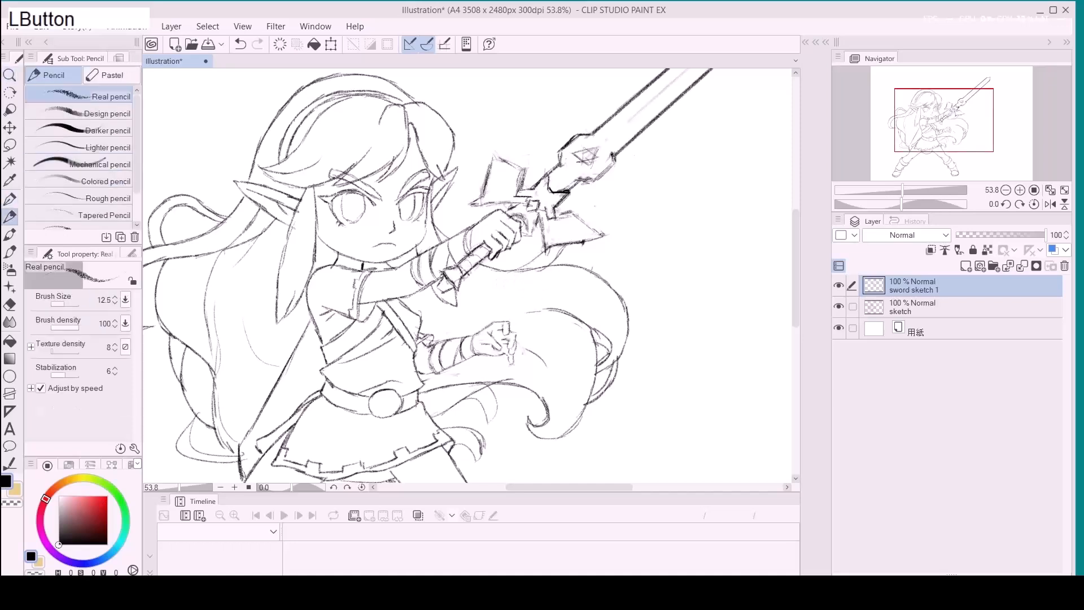
mouse_move(444, 274)
left_mouse_down()
mouse_move(466, 270)
mouse_move(439, 278)
mouse_move(456, 294)
left_mouse_up()
key("p")
key("p")
key("e")
key("p")
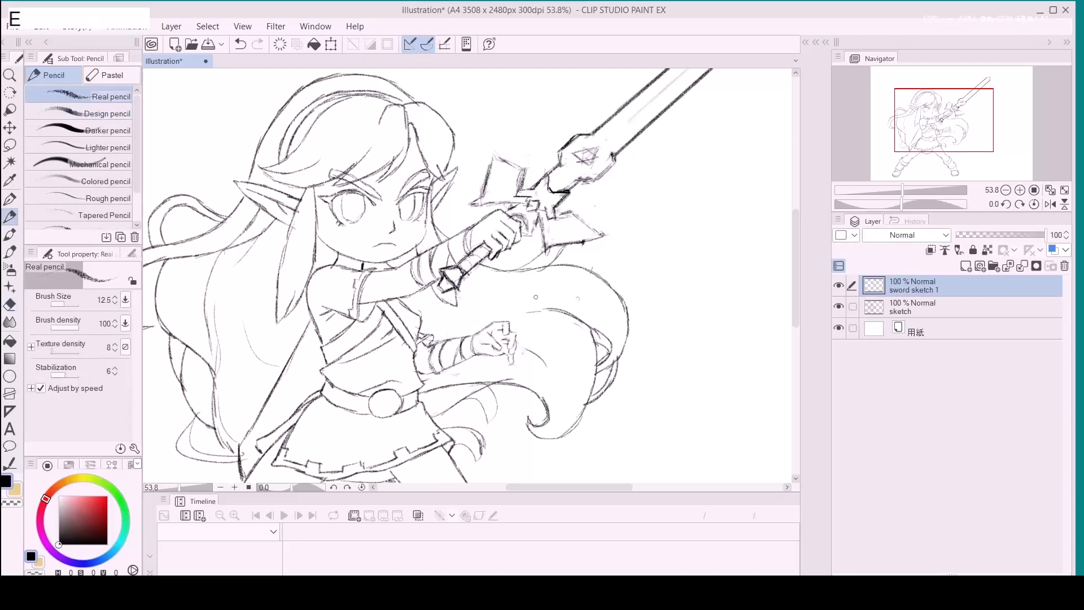
Clean up the lines around the sword's pommel on the sketch layer with the Soft eraser.
left_click(917, 310)
mouse_move(475, 286)
left_mouse_down()
mouse_move(460, 295)
mouse_move(469, 289)
left_mouse_up()
key("e")
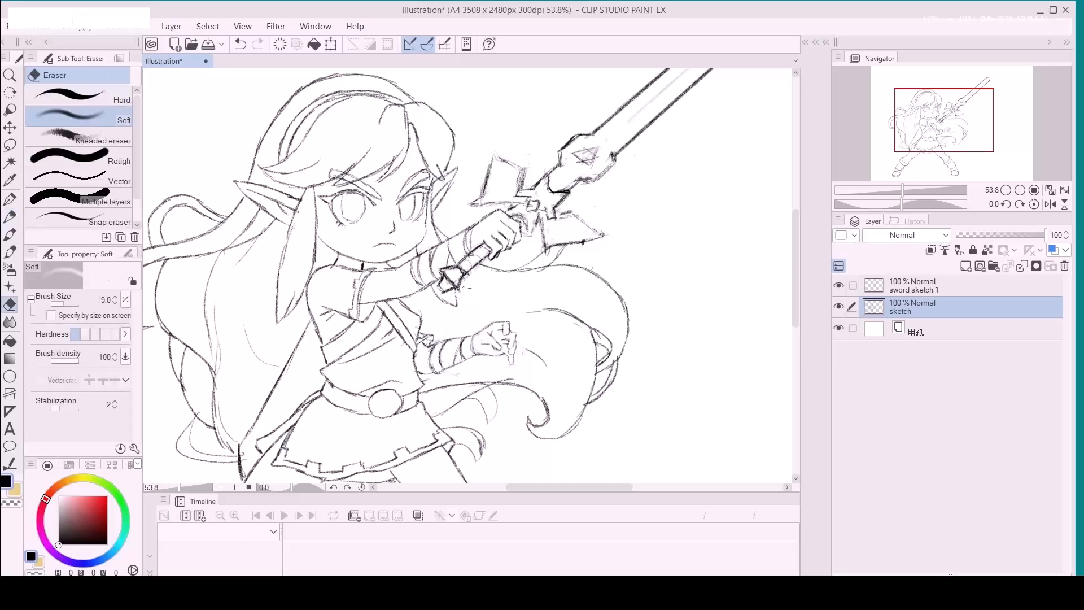
key("ctrl+space")
left_click_drag(570, 249, 525, 250)
left_click_drag(584, 252, 556, 302)
Sketch a few light motion lines above the sword blade with the Real pencil on the sword sketch 1 layer.
left_click(974, 286)
key("p")
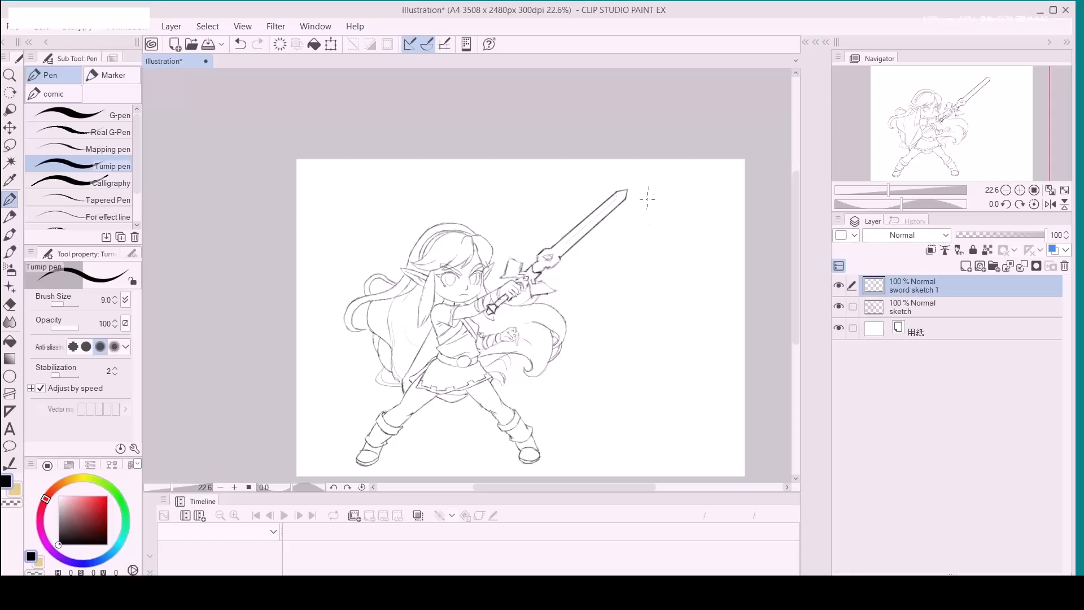
left_click_drag(560, 220, 525, 209)
key("ctrl+z")
key("p")
mouse_move(564, 223)
left_mouse_down()
mouse_move(539, 216)
mouse_move(570, 211)
mouse_move(516, 213)
mouse_move(570, 205)
left_mouse_up()
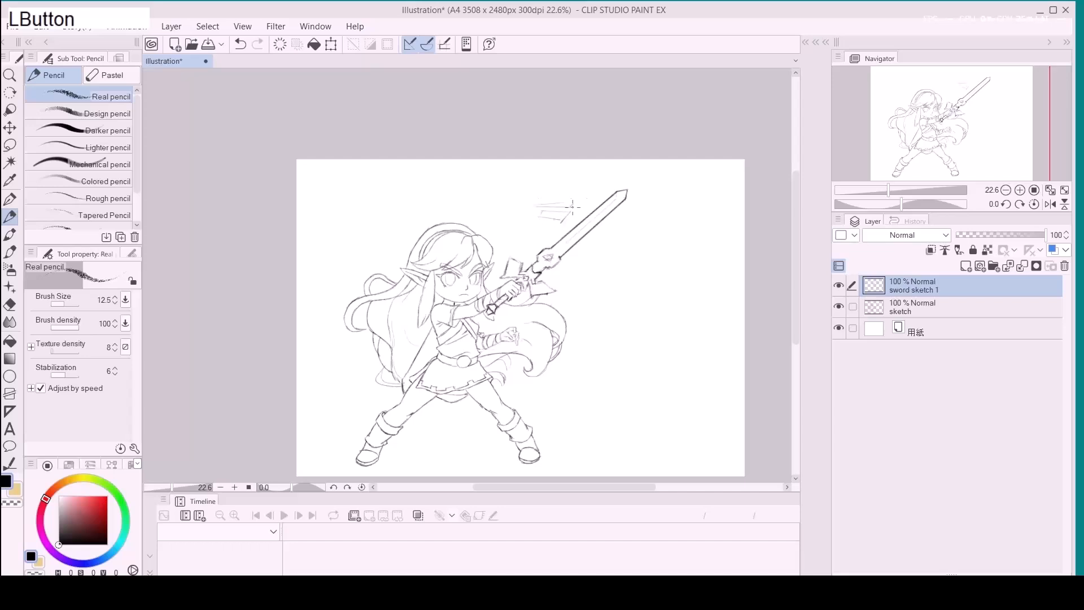
Sketch loose arcs and radiating strokes around the sword tip, and add crossing strokes to the motion lines above the blade.
mouse_move(618, 242)
left_mouse_down()
mouse_move(657, 196)
mouse_move(619, 234)
mouse_move(653, 214)
mouse_move(646, 221)
mouse_move(606, 235)
mouse_move(631, 250)
mouse_move(629, 272)
left_mouse_up()
left_click_drag(666, 189, 638, 248)
mouse_move(669, 197)
left_mouse_down()
mouse_move(669, 225)
mouse_move(713, 228)
left_mouse_up()
left_click_drag(656, 198, 659, 180)
left_click_drag(627, 255, 624, 300)
left_click_drag(597, 248, 600, 257)
left_click_drag(602, 181, 623, 175)
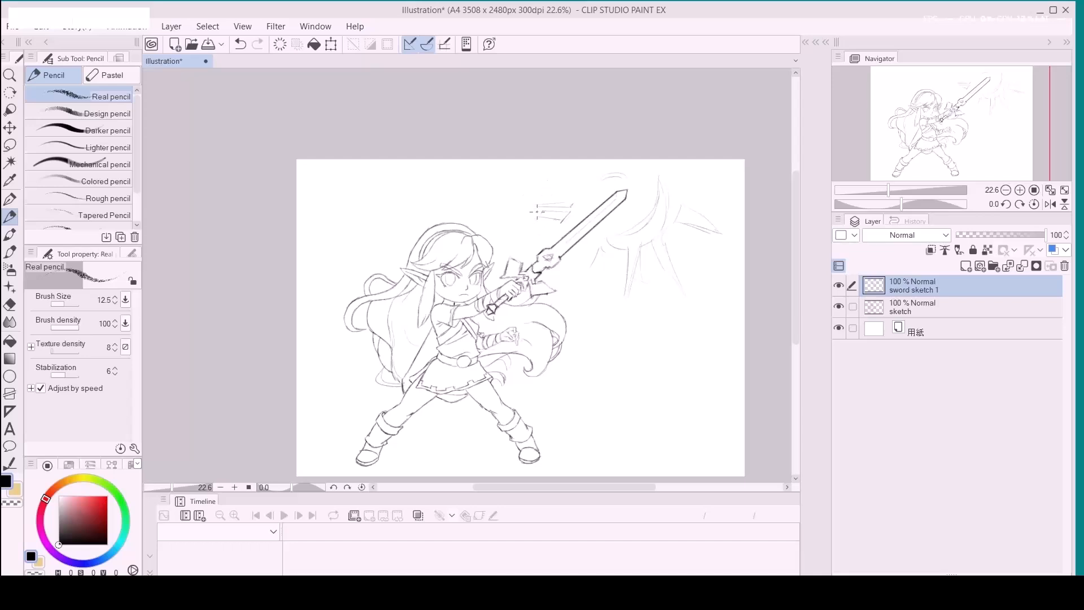
left_click_drag(561, 195, 548, 219)
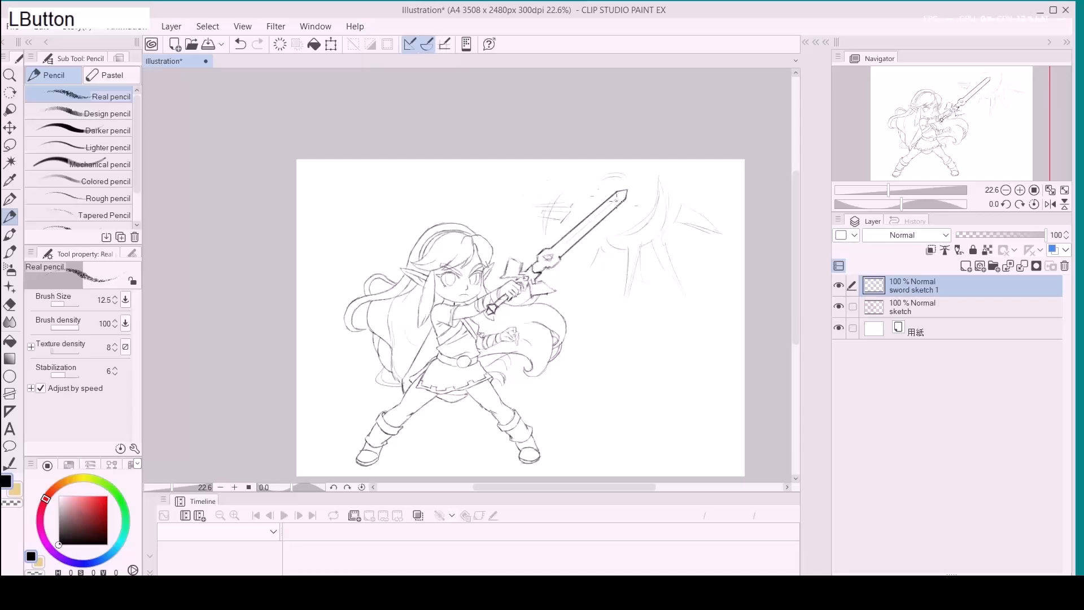
mouse_move(633, 240)
left_mouse_down()
mouse_move(627, 258)
mouse_move(649, 203)
mouse_move(604, 261)
left_mouse_up()
Erase the arcs and rays beside the sword tip with the Soft eraser, and resketch them as wider curves and straight strokes.
key("d")
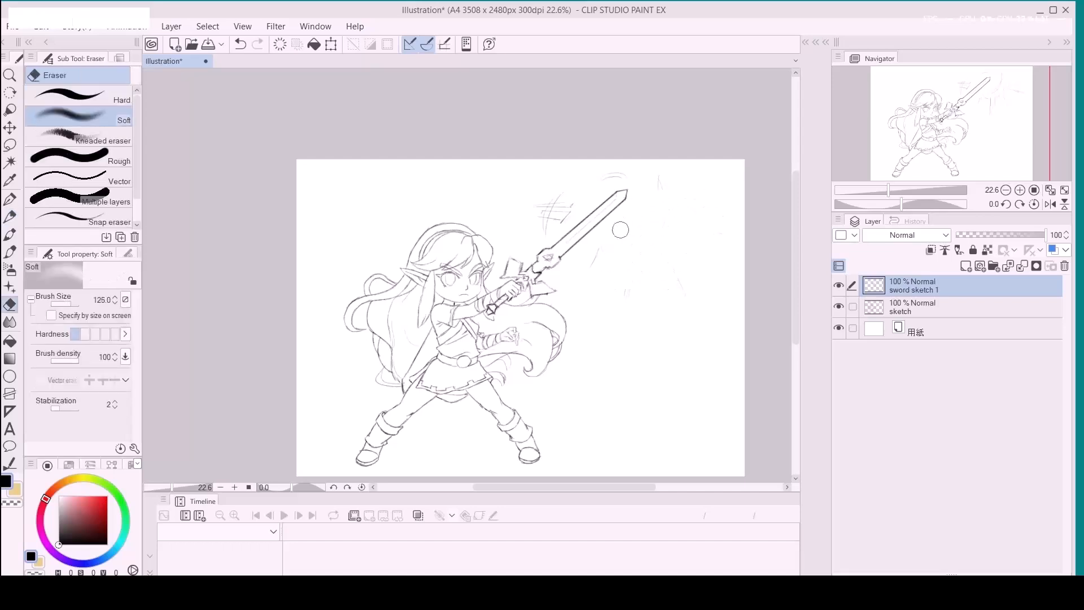
key("p")
key("p")
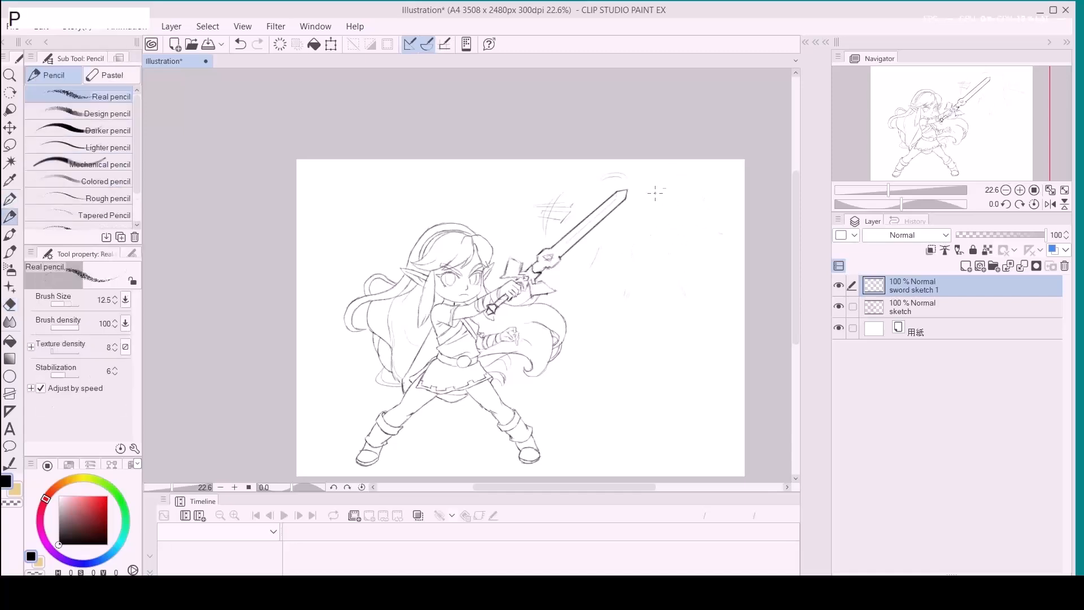
left_click_drag(638, 177, 660, 225)
left_click_drag(649, 177, 681, 208)
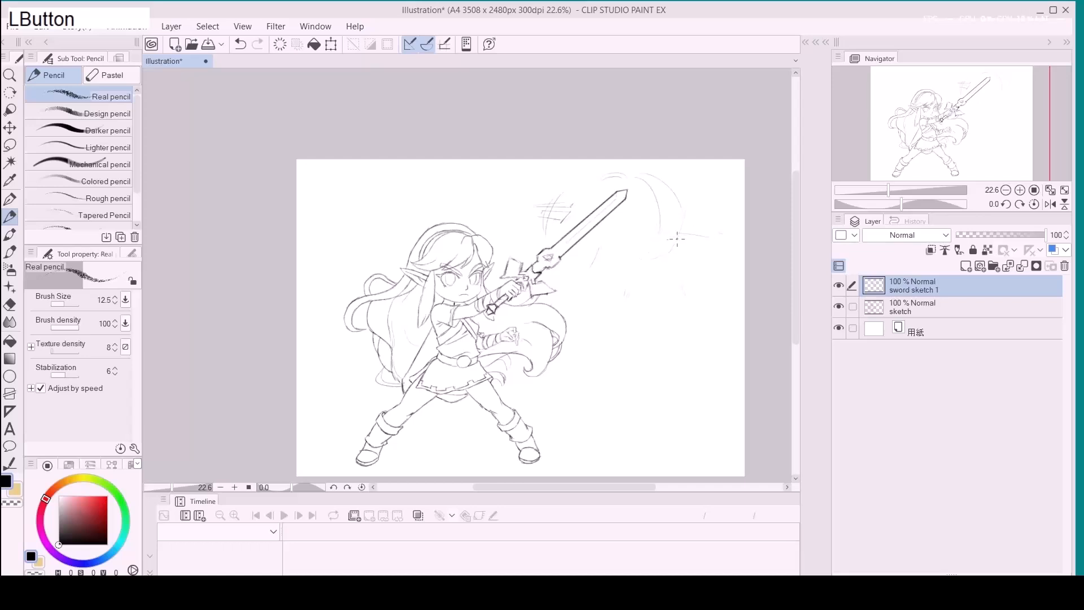
left_click_drag(660, 231, 722, 267)
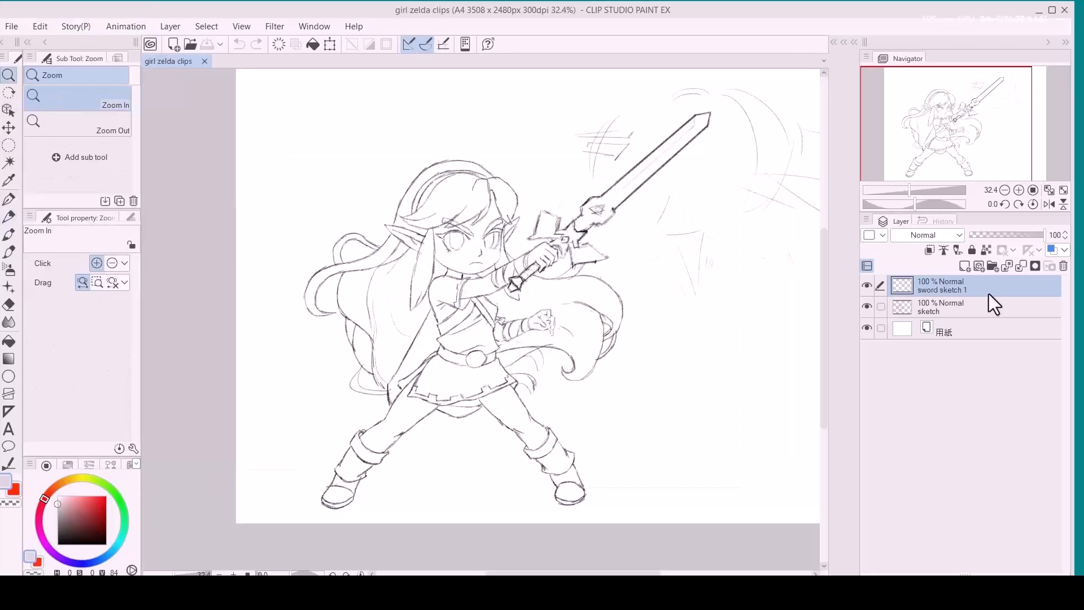
Merge the sword sketch 1 layer into the sketch layer, and set up the Real pencil with black.
key("ctrl+e")
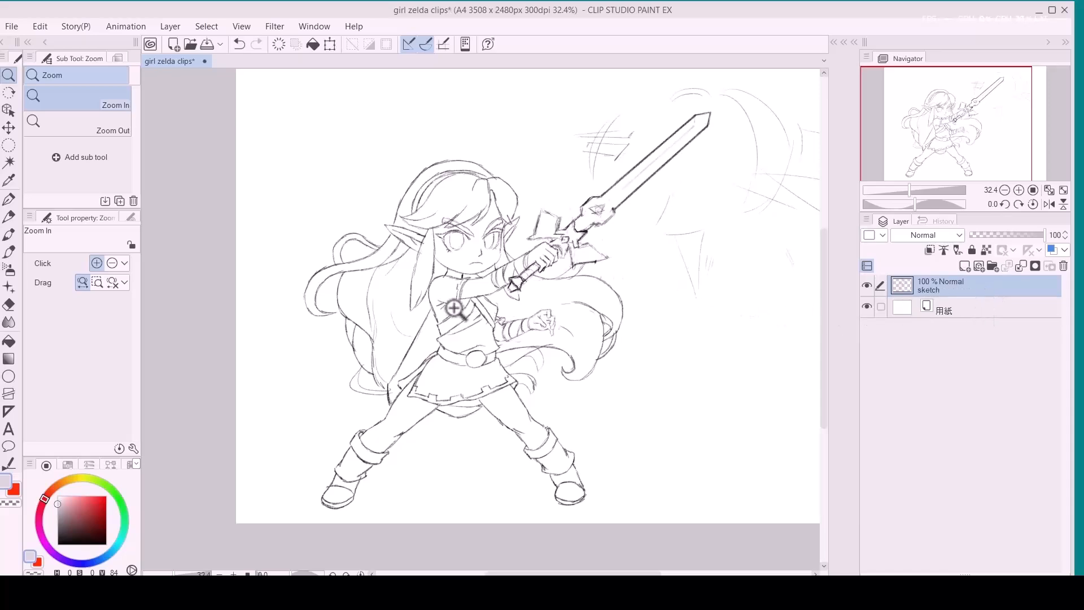
scroll(410, 382, "up", 3)
key("p")
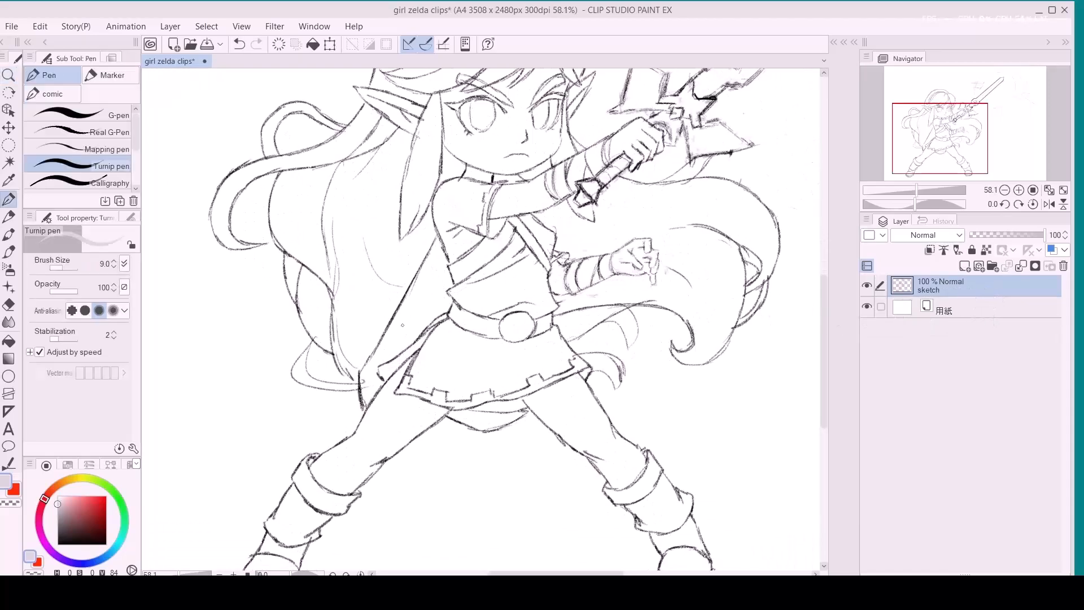
mouse_move(366, 366)
left_mouse_down()
mouse_move(348, 339)
mouse_move(318, 348)
mouse_move(330, 348)
left_mouse_up()
key("Tab")
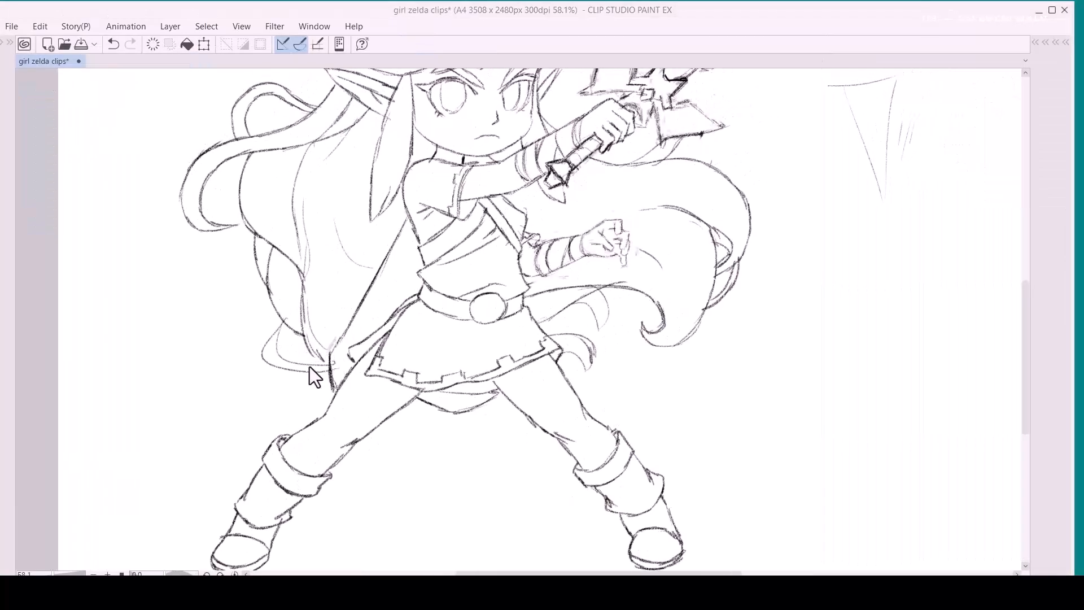
key("Tab")
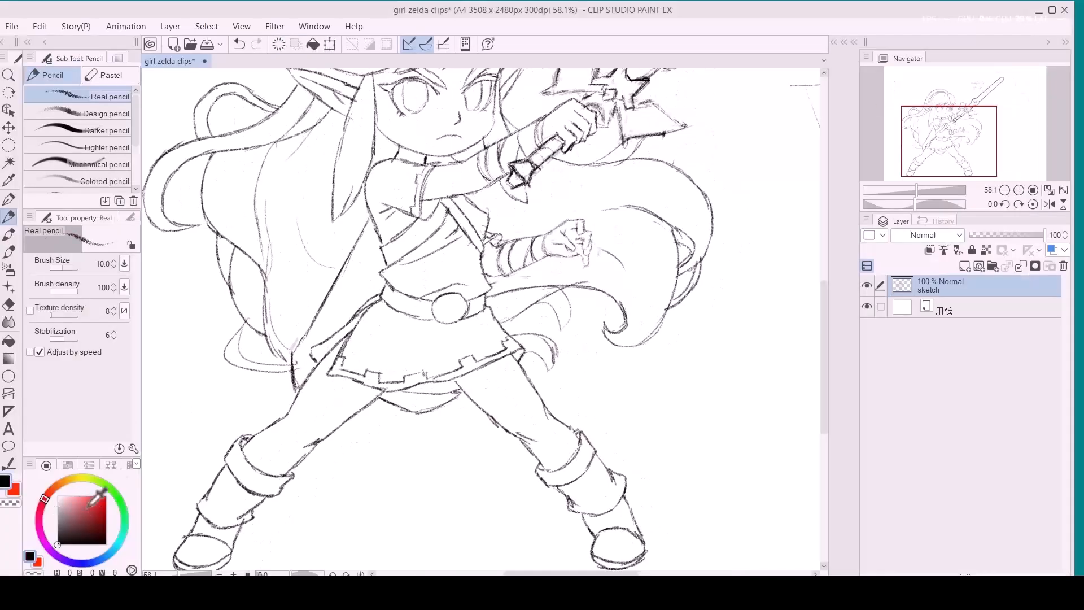
Draw the scabbard's tip fitting beside the tunic hem and decorative curved bands along the scabbard behind the waist.
key("Tab")
left_click_drag(327, 350, 334, 340)
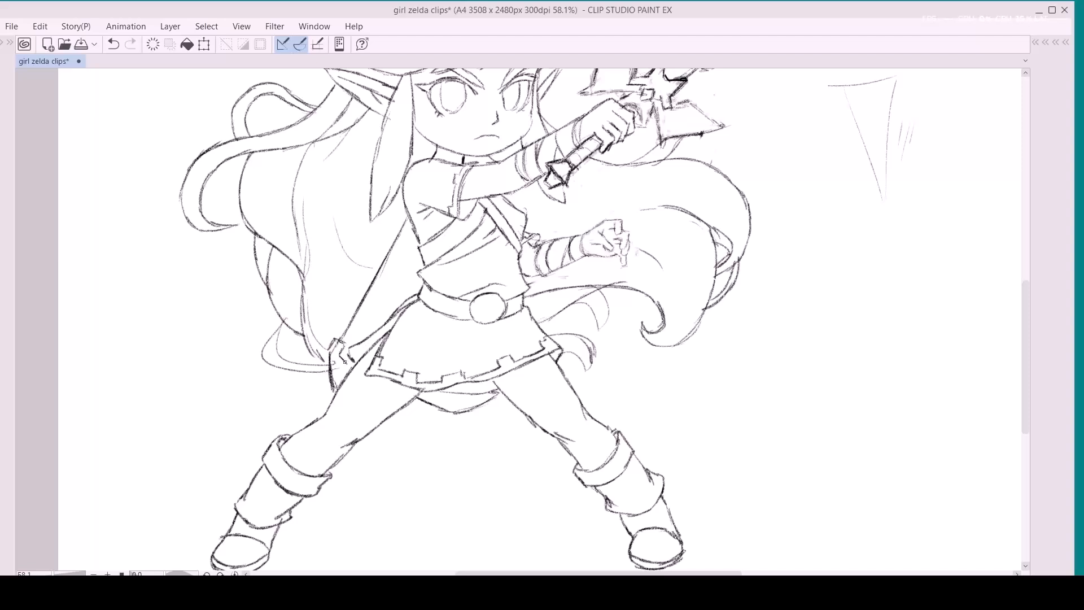
mouse_move(328, 354)
left_mouse_down()
mouse_move(328, 386)
mouse_move(331, 357)
left_mouse_up()
left_click_drag(369, 326, 336, 351)
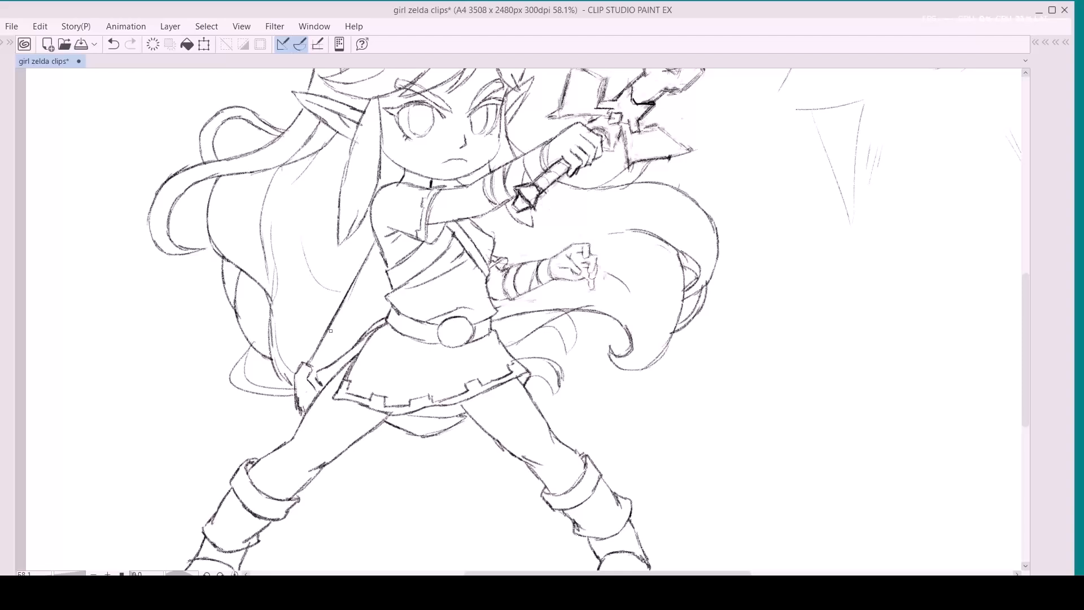
mouse_move(334, 333)
left_mouse_down()
mouse_move(342, 336)
mouse_move(331, 350)
mouse_move(330, 312)
mouse_move(361, 287)
mouse_move(335, 297)
mouse_move(354, 286)
mouse_move(349, 351)
left_mouse_up()
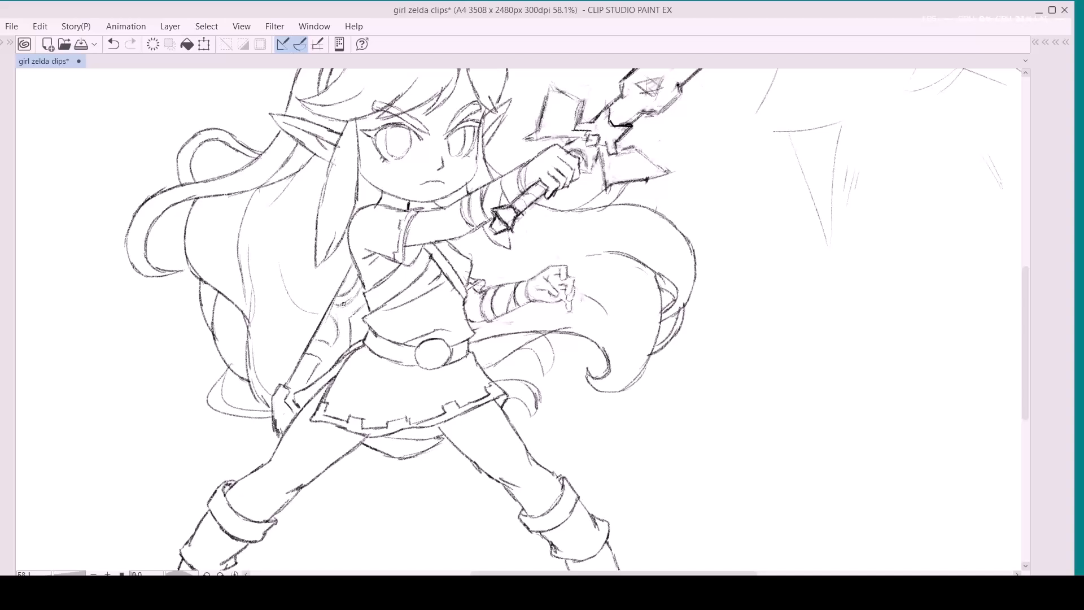
left_click_drag(361, 285, 328, 306)
mouse_move(329, 268)
left_mouse_down()
mouse_move(294, 319)
mouse_move(300, 332)
left_mouse_up()
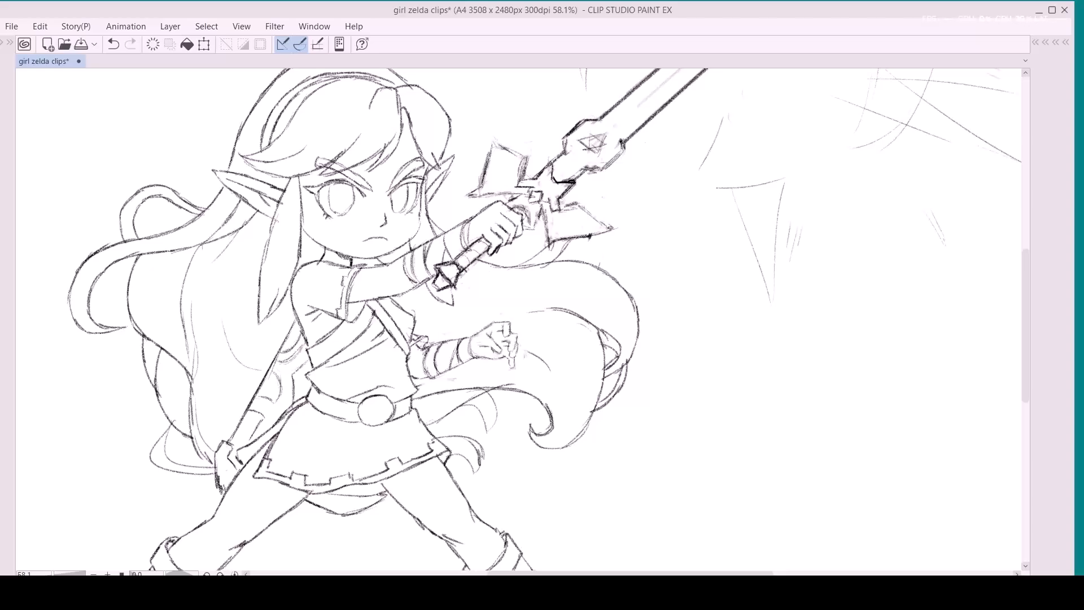
Draw an inner ring inside the round belt buckle.
scroll(453, 287, "down", 5)
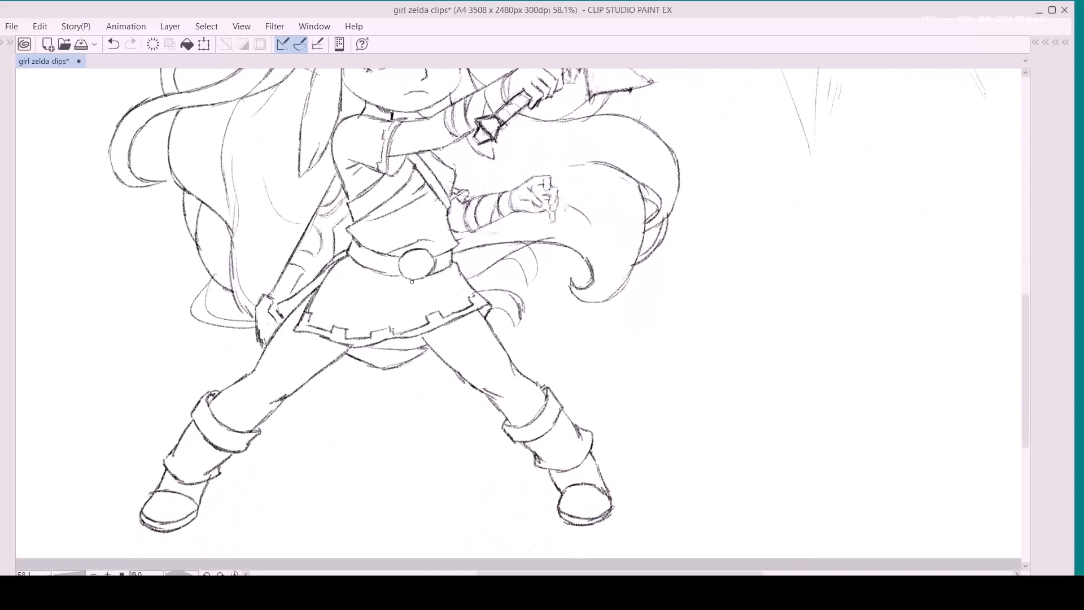
left_click_drag(402, 275, 386, 275)
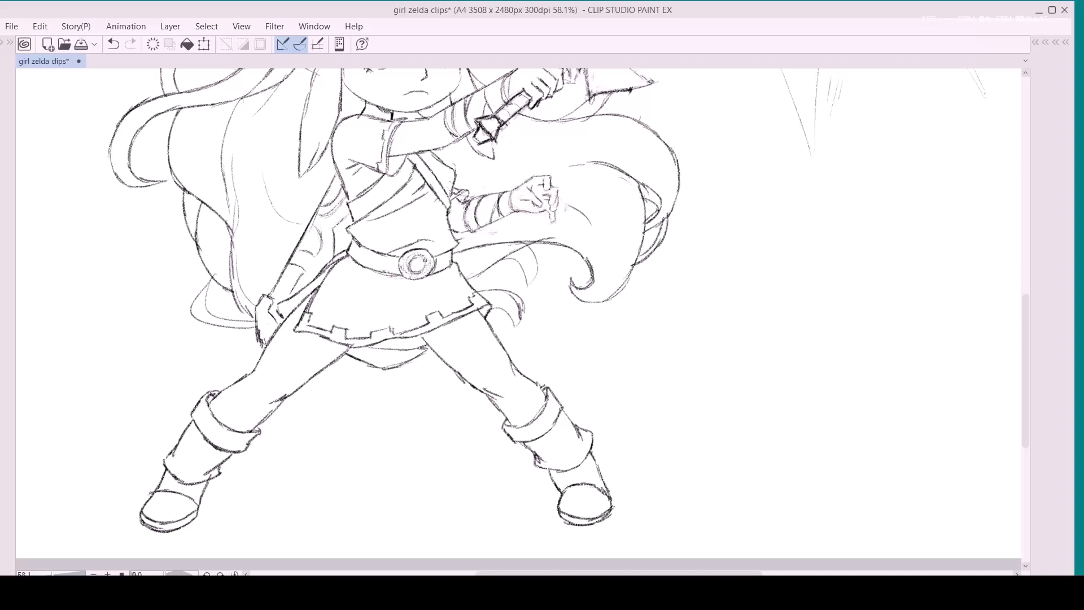
scroll(393, 276, "down", 4)
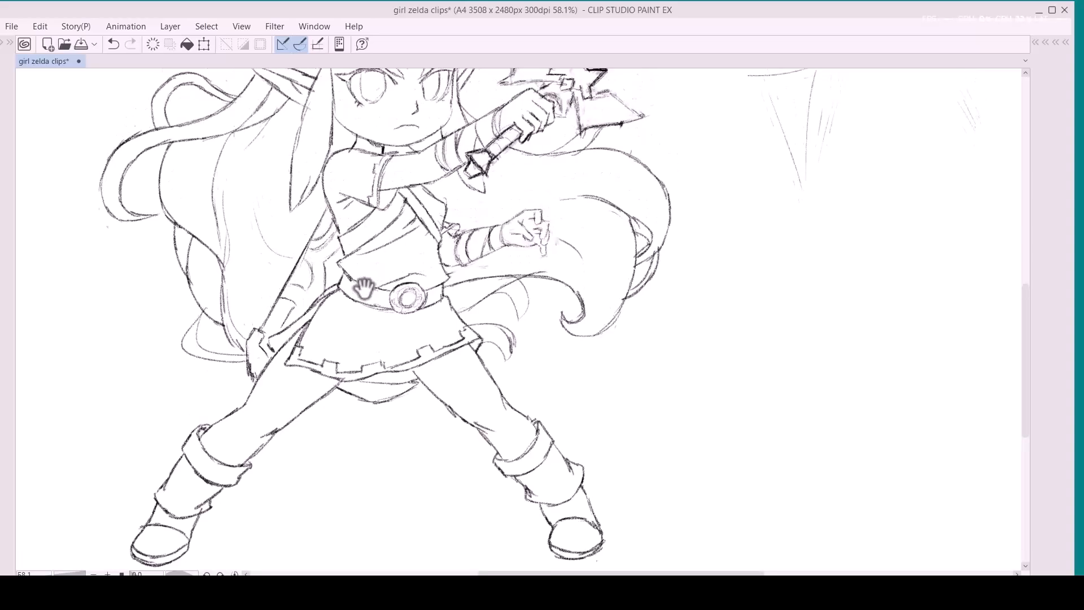
Add a new layer above the sketch layer, and reselect the sketch layer.
key("Tab")
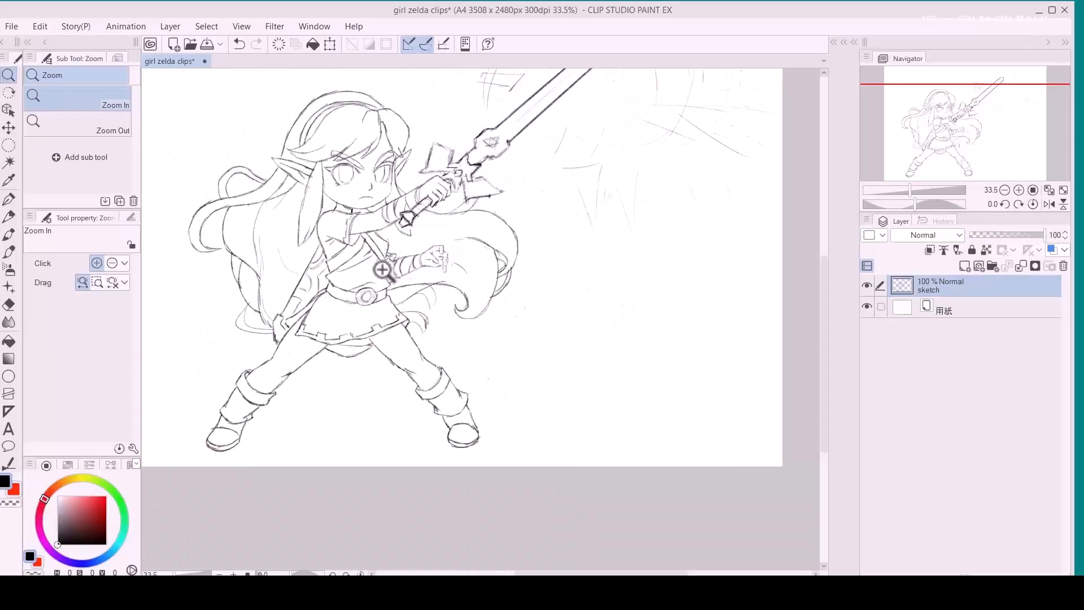
key("ctrl+shift+n")
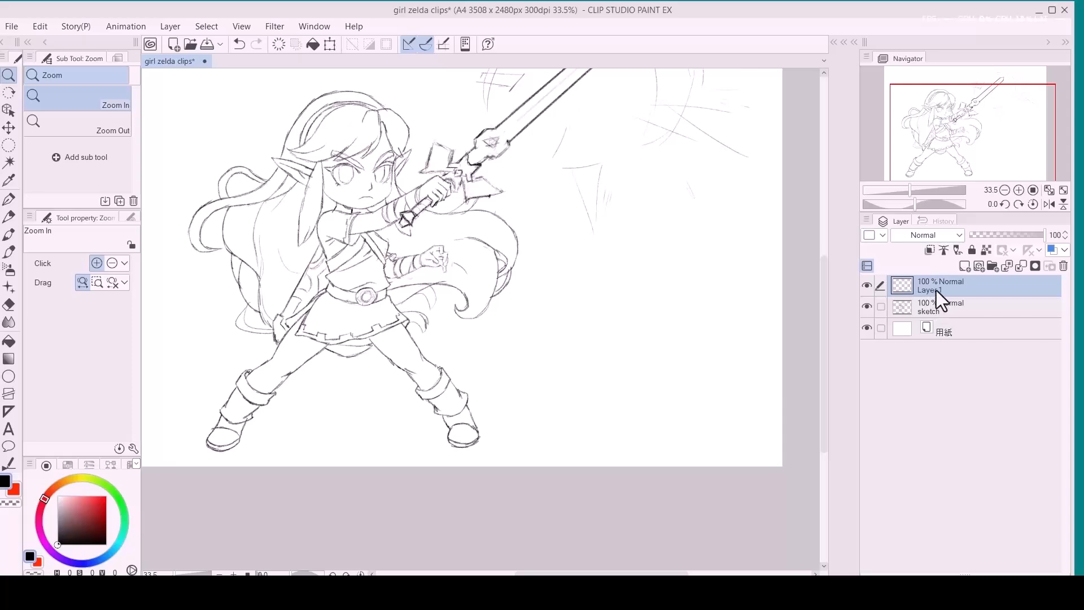
left_click(933, 308)
Draw curved stocking bands across the thigh below the scabbard tip with the Real pencil.
left_click(302, 354)
left_click(303, 354)
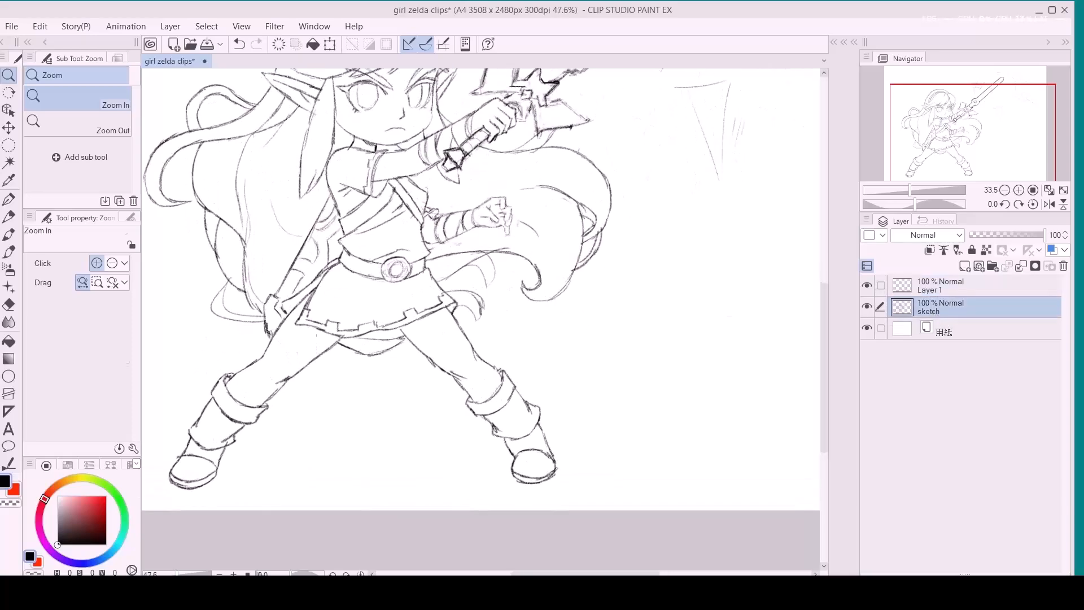
key("p")
key("p")
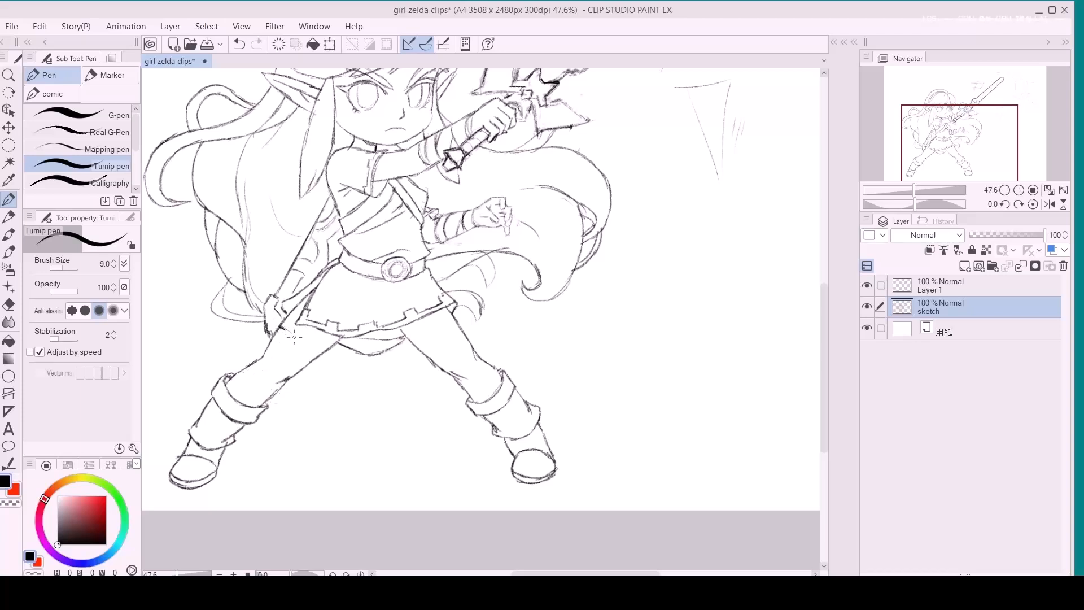
key("ctrl+z")
key("p")
left_click(282, 326)
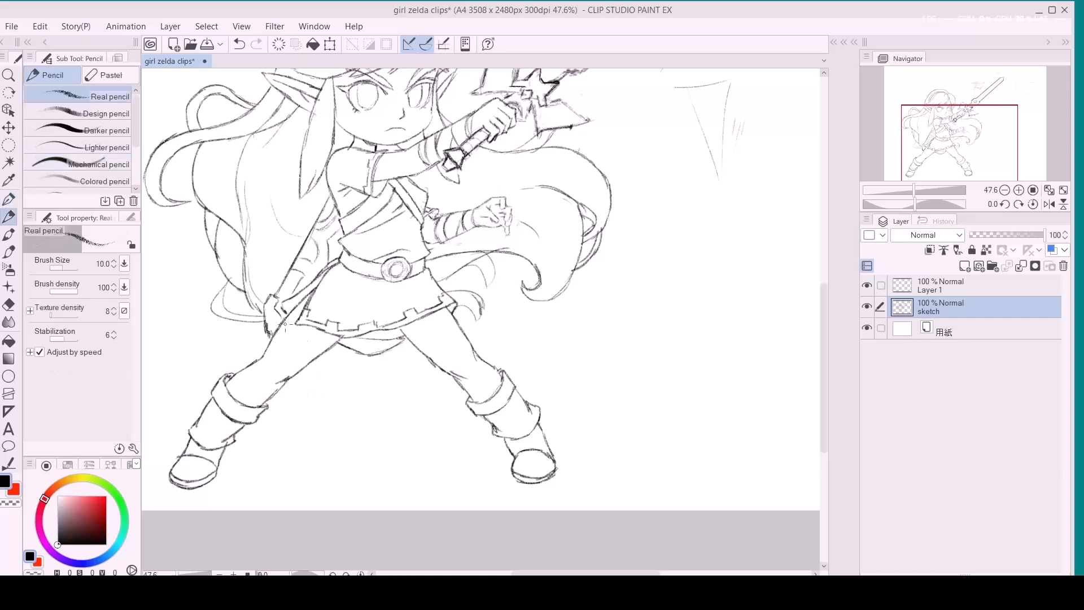
mouse_move(285, 325)
left_mouse_down()
mouse_move(316, 356)
mouse_move(305, 341)
mouse_move(311, 348)
left_mouse_up()
left_click_drag(317, 328, 323, 346)
Tidy the lines below the tunic hem with the Hard eraser, and finish the matching stocking band on the other thigh.
key("e")
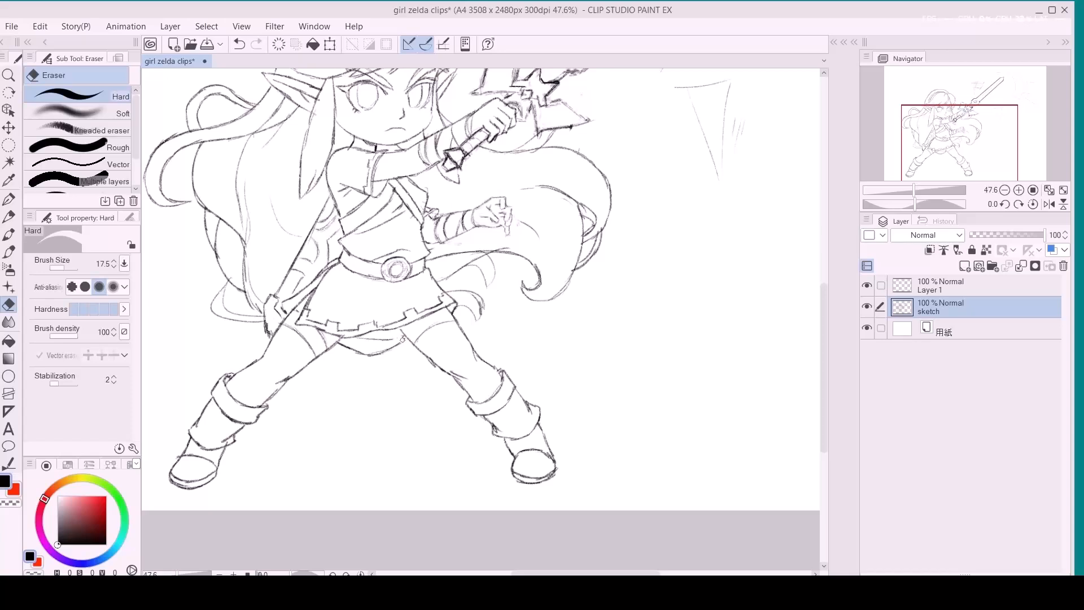
key("p")
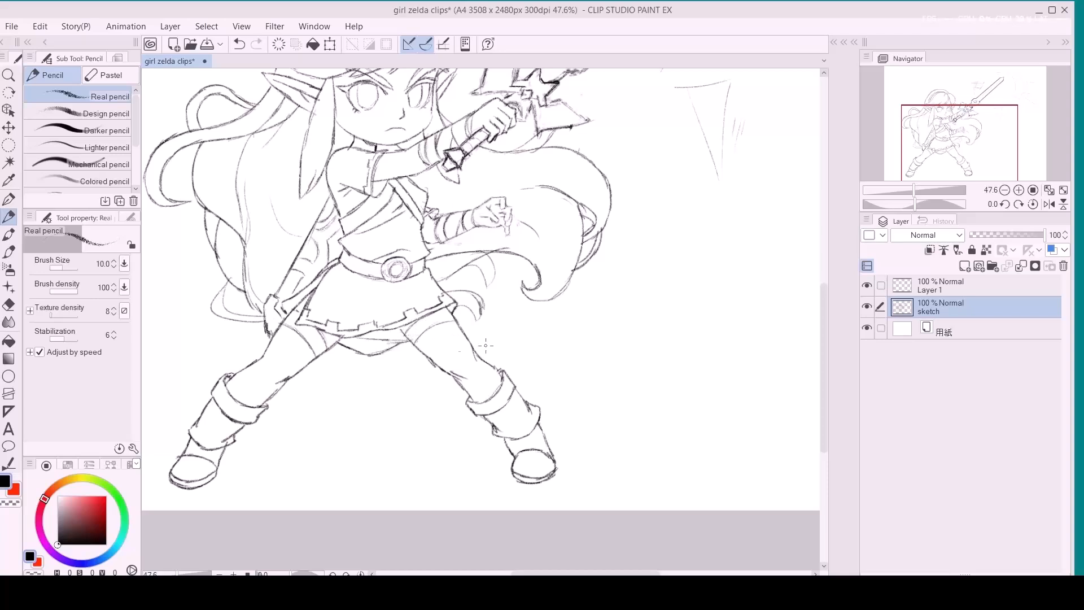
left_click_drag(265, 371, 268, 369)
left_click_drag(320, 323, 344, 325)
left_click_drag(406, 309, 420, 339)
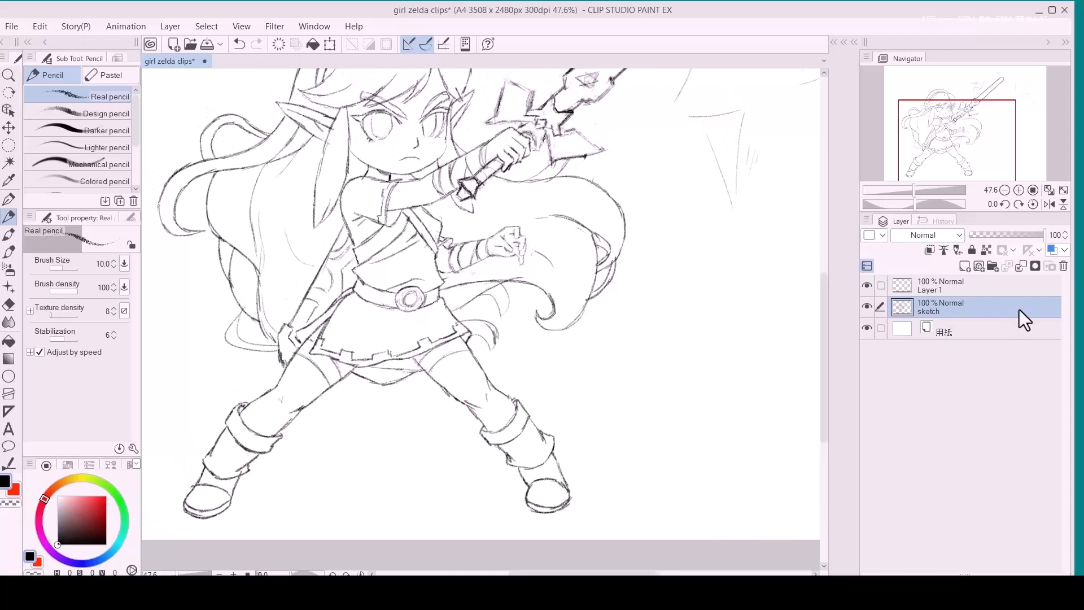
Rename Layer 1 as extra things.
double_click(935, 292)
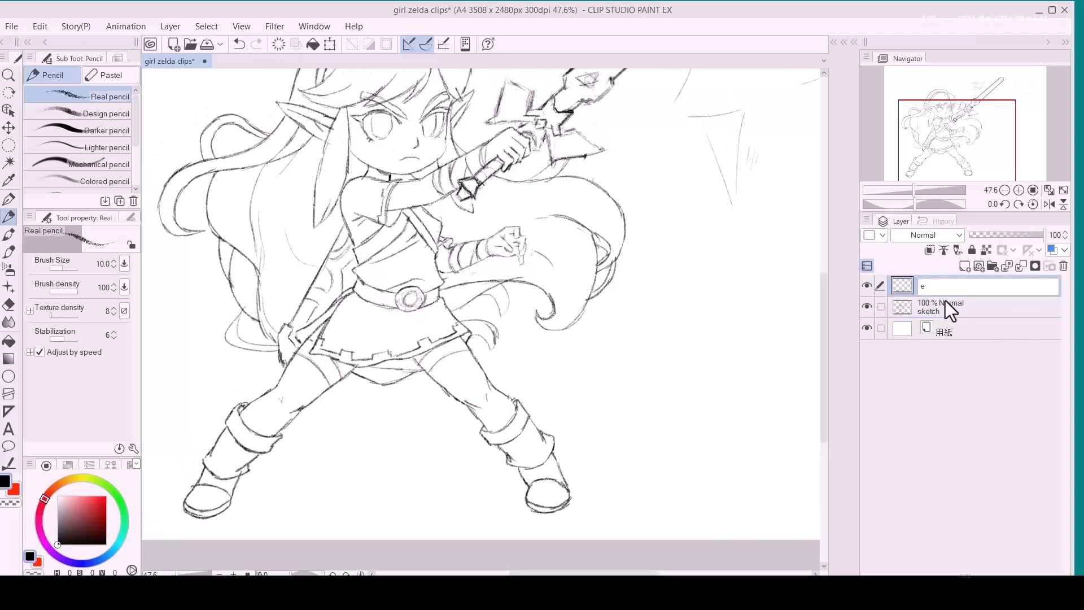
type("extra things")
key("Return")
Lower the sketch layer's opacity to 48%, and select the extra things layer.
left_click(929, 308)
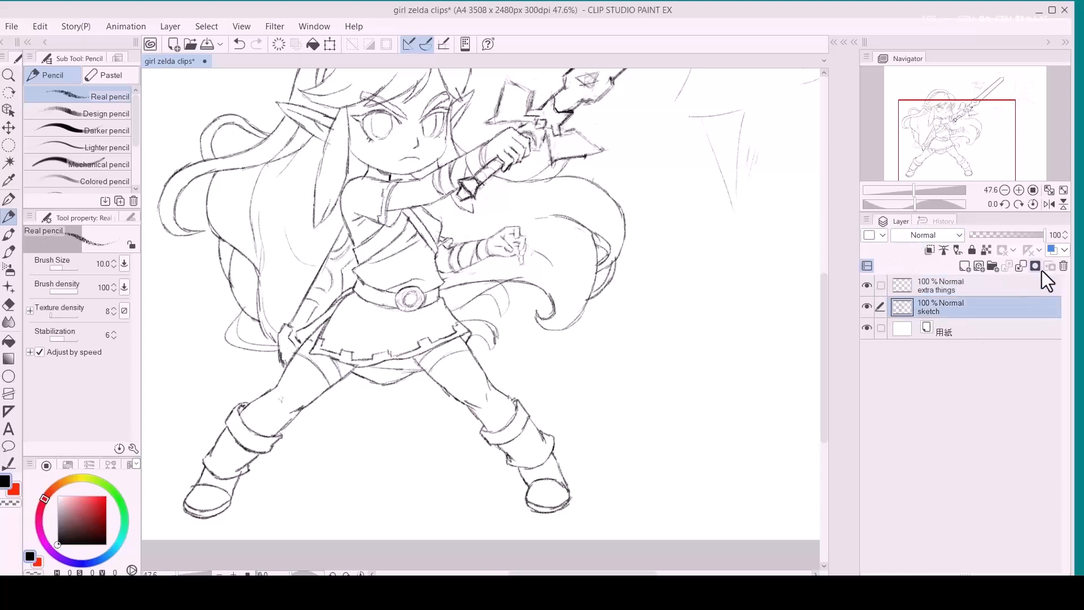
left_click(1021, 236)
left_click(1005, 234)
left_click(1000, 288)
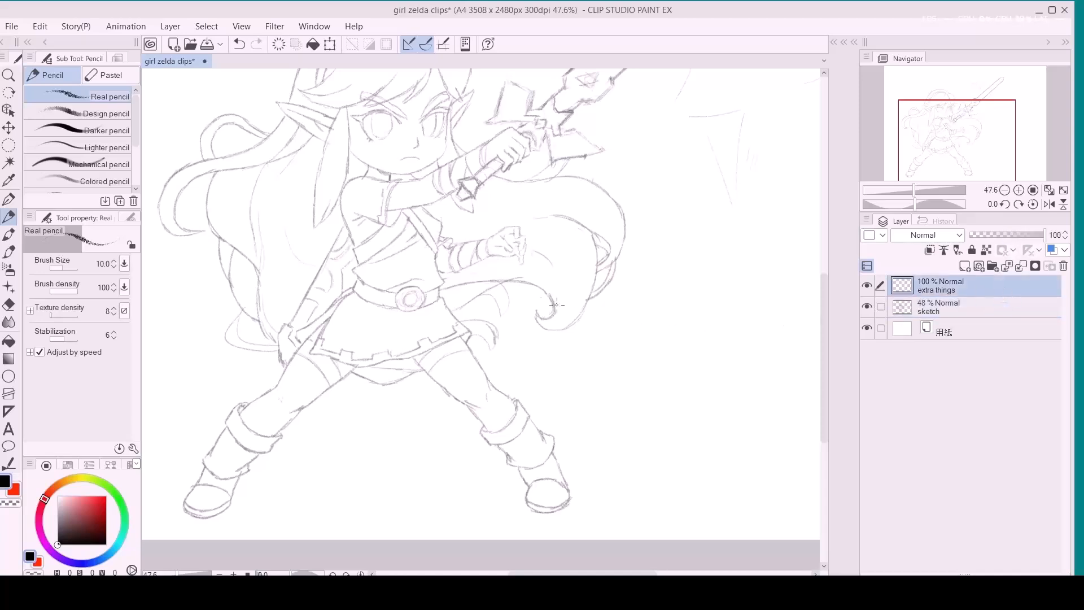
Draw the slanted top flap of a pouch over the belt beside the round buckle with the Real pencil.
left_click_drag(394, 322, 441, 332)
key("Tab")
mouse_move(467, 242)
left_mouse_down()
mouse_move(429, 326)
mouse_move(404, 331)
mouse_move(387, 230)
mouse_move(380, 244)
left_mouse_up()
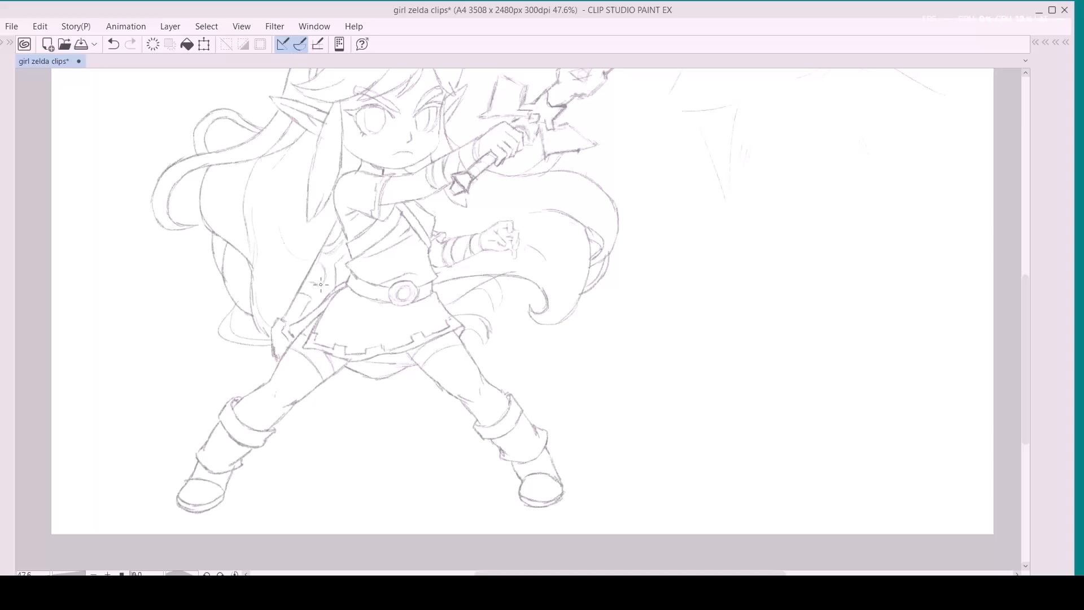
scroll(360, 295, "up", 2)
left_click_drag(363, 285, 341, 323)
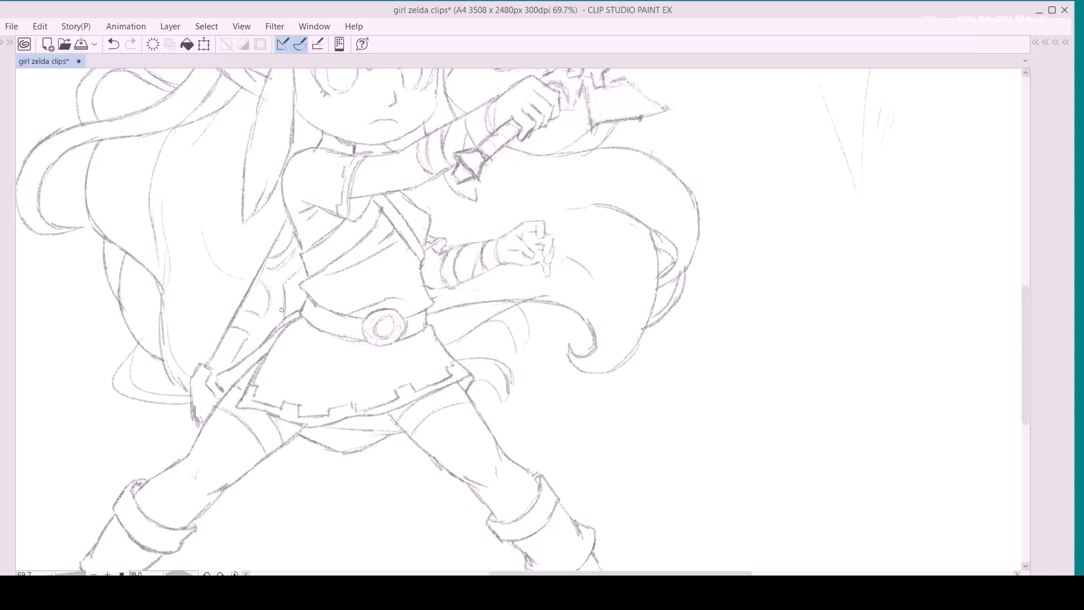
mouse_move(285, 302)
left_mouse_down()
mouse_move(275, 316)
mouse_move(337, 319)
mouse_move(344, 329)
mouse_move(271, 325)
mouse_move(323, 348)
left_mouse_up()
left_click_drag(338, 331, 325, 345)
left_click_drag(285, 297, 344, 328)
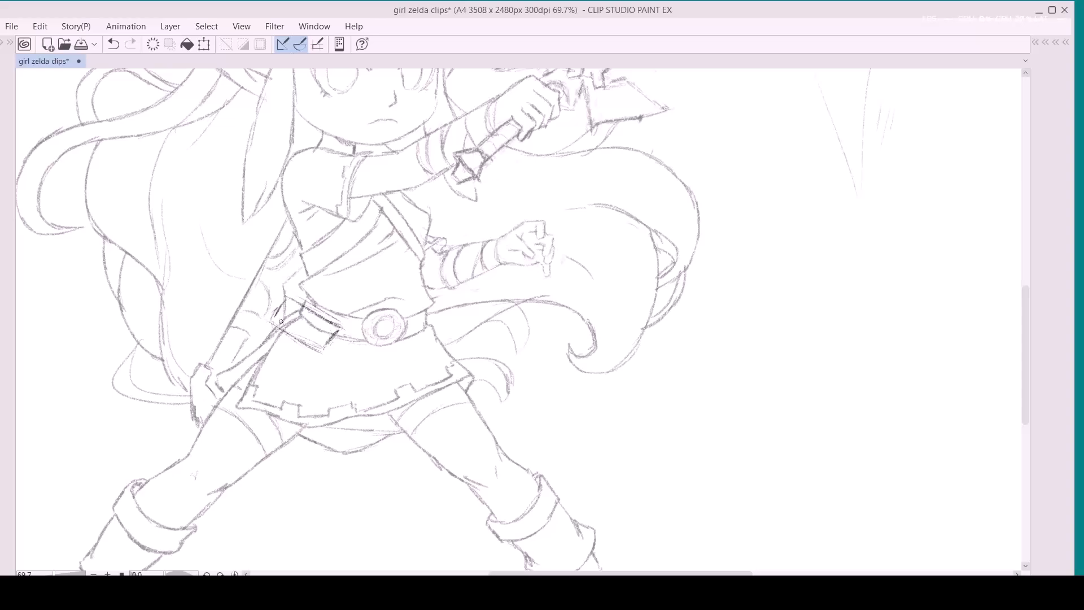
Draw the pouch's boxy body below the flap, with its lower edge and side panel.
mouse_move(279, 327)
left_mouse_down()
mouse_move(283, 296)
mouse_move(275, 329)
mouse_move(250, 353)
mouse_move(282, 373)
mouse_move(267, 366)
mouse_move(304, 377)
left_mouse_up()
left_click_drag(252, 353, 297, 377)
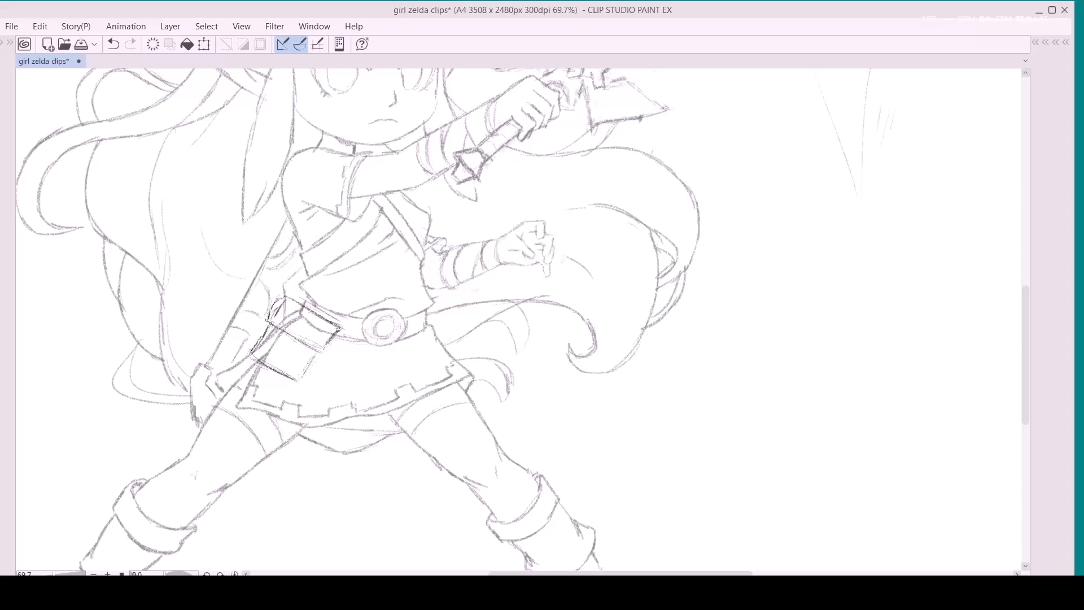
left_click_drag(301, 381, 320, 377)
mouse_move(343, 342)
left_mouse_down()
mouse_move(320, 380)
mouse_move(302, 384)
left_mouse_up()
left_click_drag(329, 346, 302, 367)
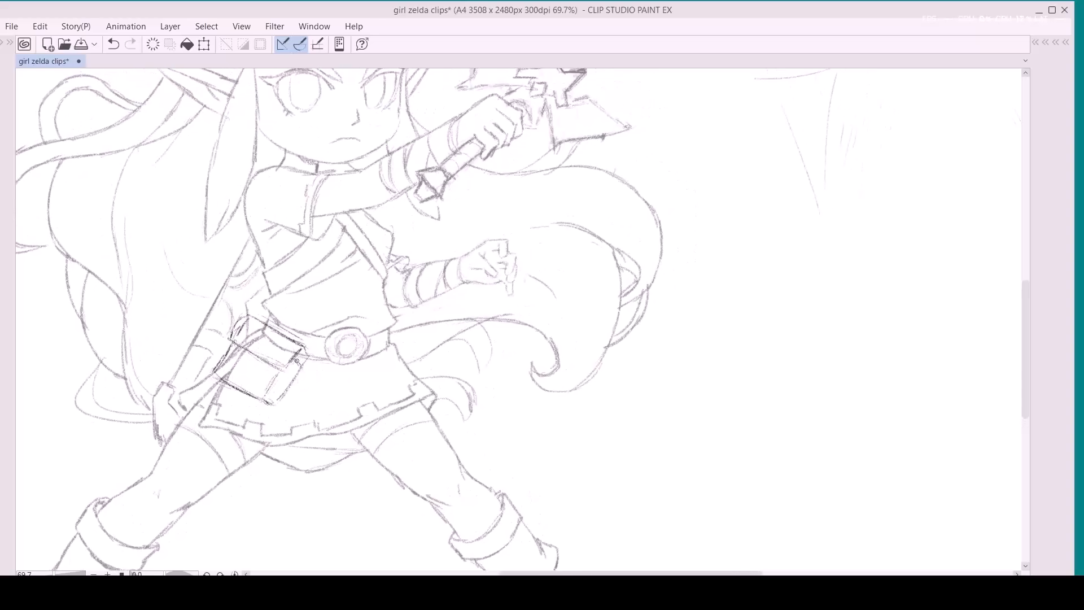
Draw a ring at the flap's corner and a double-lined strap running from the pouch up across the torso.
mouse_move(308, 361)
left_mouse_down()
mouse_move(297, 381)
mouse_move(331, 286)
left_mouse_up()
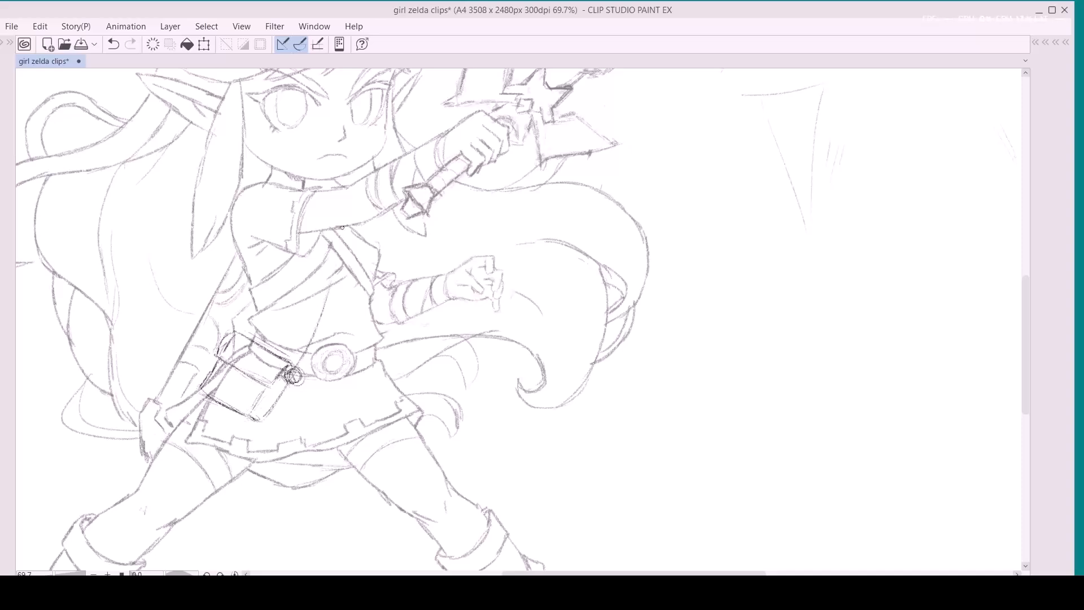
left_click_drag(342, 232, 325, 289)
mouse_move(304, 372)
left_mouse_down()
mouse_move(318, 354)
mouse_move(309, 366)
left_mouse_up()
left_click_drag(336, 300, 354, 239)
left_click_drag(229, 334, 244, 269)
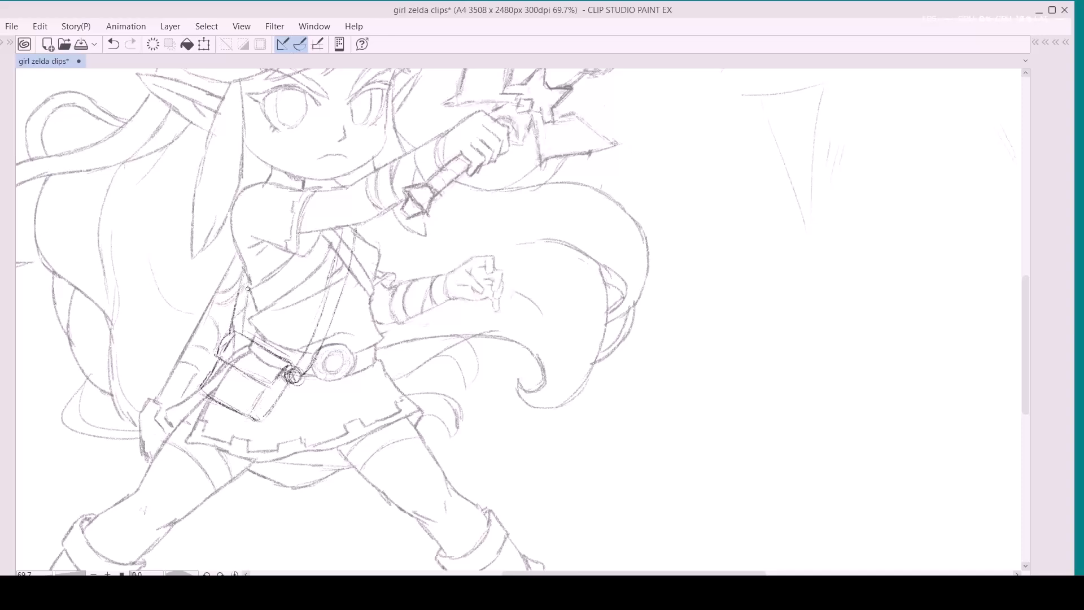
mouse_move(242, 331)
left_mouse_down()
mouse_move(250, 296)
mouse_move(244, 317)
left_mouse_up()
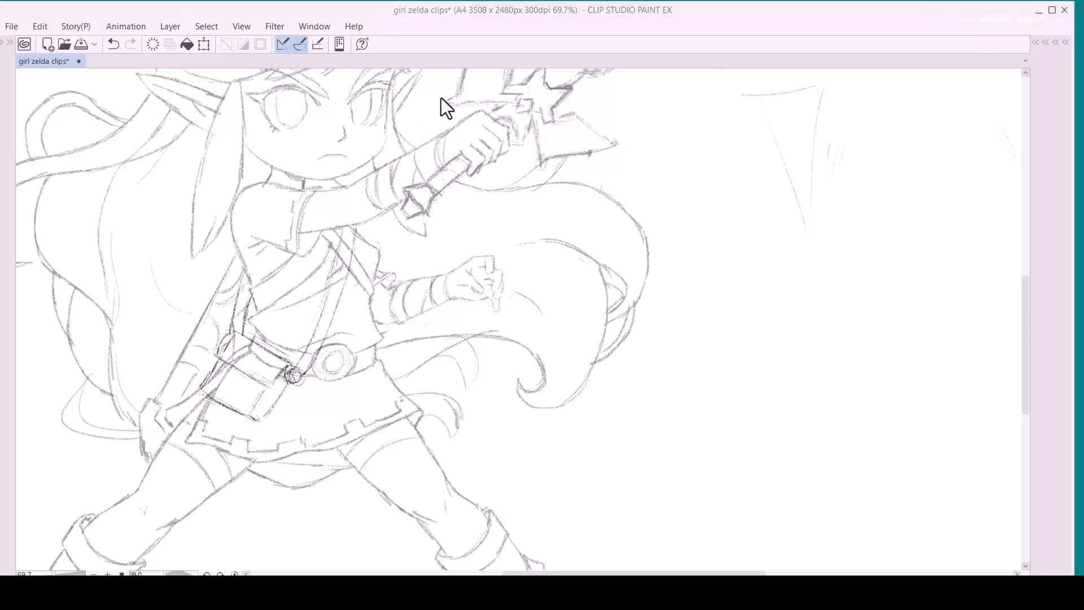
Choose the Soft eraser and lighten the rough lines of the pouch's flap.
mouse_move(370, 325)
left_mouse_down()
mouse_move(351, 322)
mouse_move(342, 302)
left_mouse_up()
key("e")
left_click(385, 328)
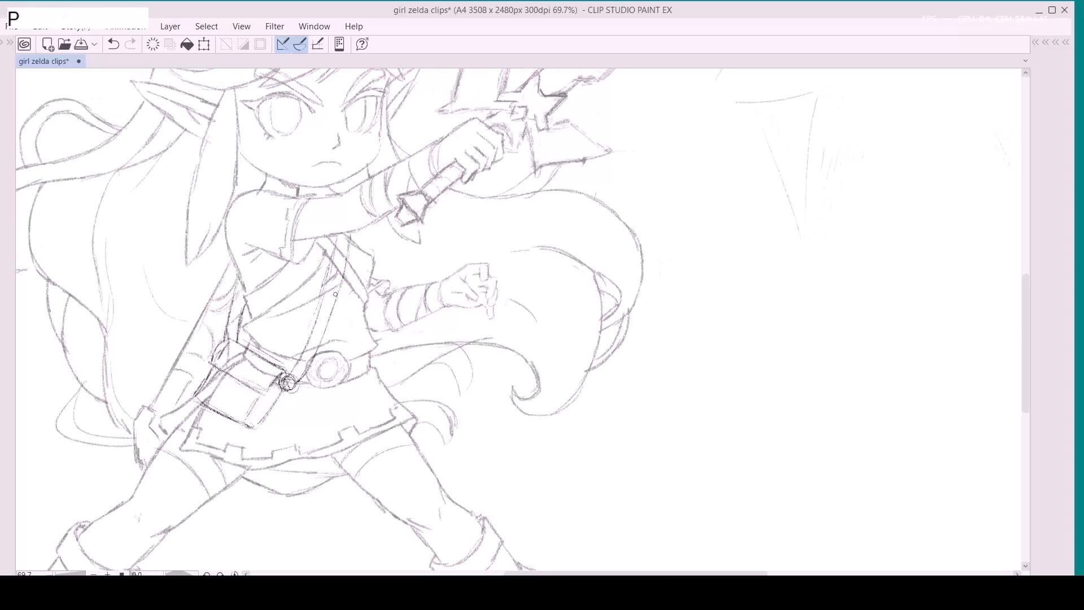
left_click_drag(288, 384, 336, 347)
mouse_move(259, 334)
left_mouse_down()
mouse_move(244, 354)
mouse_move(283, 346)
mouse_move(252, 358)
mouse_move(251, 347)
left_mouse_up()
key("z")
key("e")
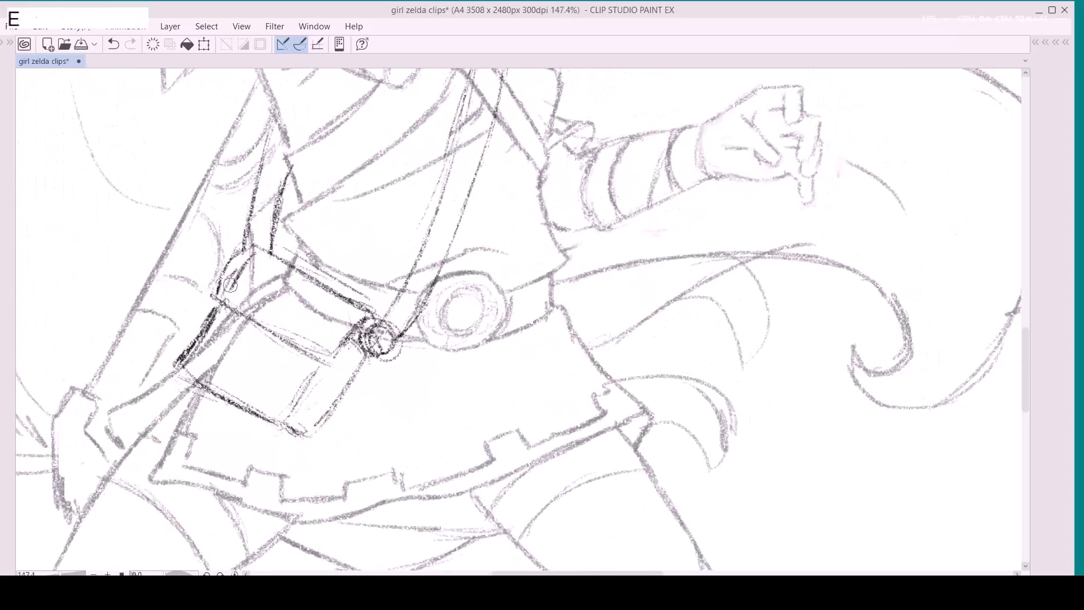
key("Tab")
left_click(115, 118)
key("Tab")
mouse_move(242, 266)
left_mouse_down()
mouse_move(193, 357)
mouse_move(314, 367)
mouse_move(406, 339)
left_mouse_up()
Lower the sketch layer's opacity to 20%, and select the extra things layer again.
key("Tab")
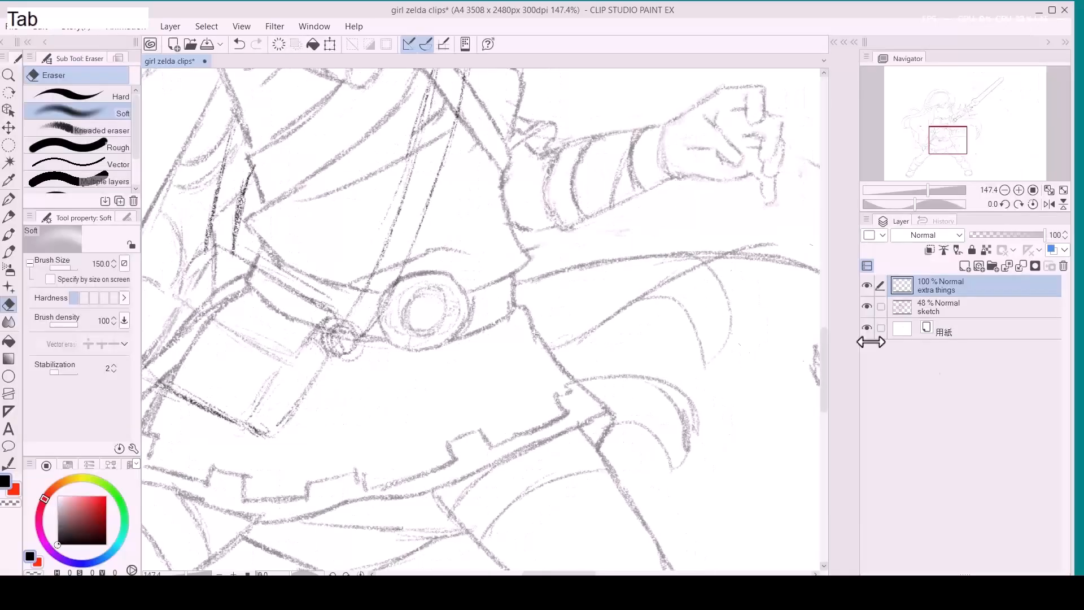
left_click(1022, 313)
left_click_drag(996, 235, 978, 235)
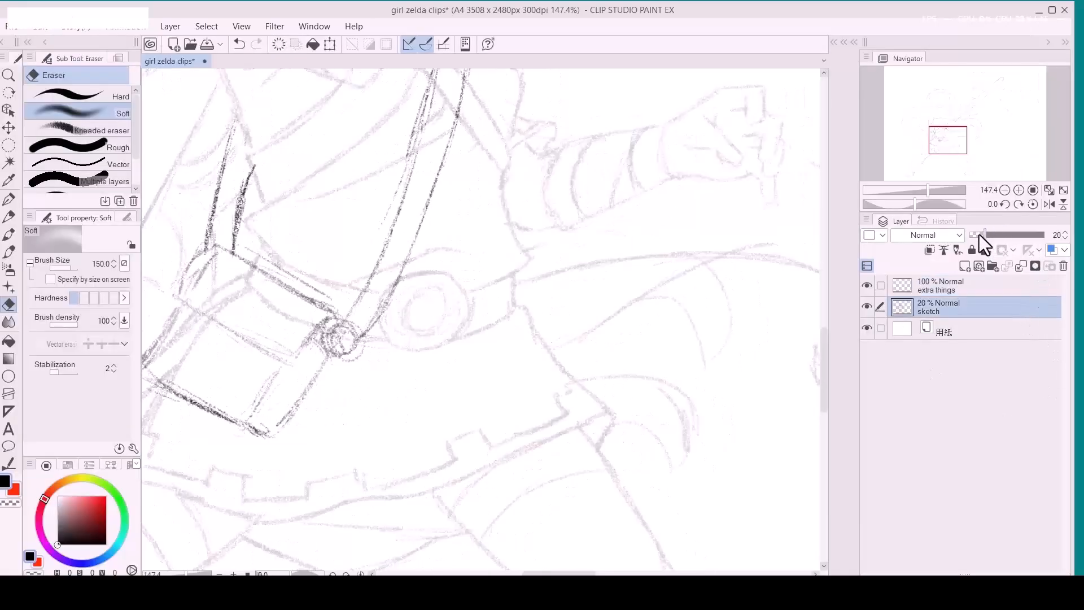
left_click(983, 288)
Fade the rough pouch and strap lines with the Soft eraser so they can serve as a guide.
mouse_move(474, 296)
left_mouse_down()
mouse_move(451, 308)
mouse_move(481, 329)
mouse_move(447, 357)
left_mouse_up()
key("Tab")
key("space")
key("z")
key("space")
key("e")
mouse_move(455, 308)
left_mouse_down()
mouse_move(454, 296)
mouse_move(413, 405)
mouse_move(364, 372)
mouse_move(387, 367)
mouse_move(355, 358)
mouse_move(402, 443)
mouse_move(426, 384)
mouse_move(448, 372)
left_mouse_up()
key("z")
key("p")
key("space")
left_click_drag(386, 388, 369, 317)
key("z")
Redraw the flap's outer side as a pointed corner, and add a small rounded tab beneath it.
left_click_drag(303, 323, 310, 307)
key("a")
left_click_drag(308, 317, 288, 312)
key("ctrl+z")
key("p")
key("a")
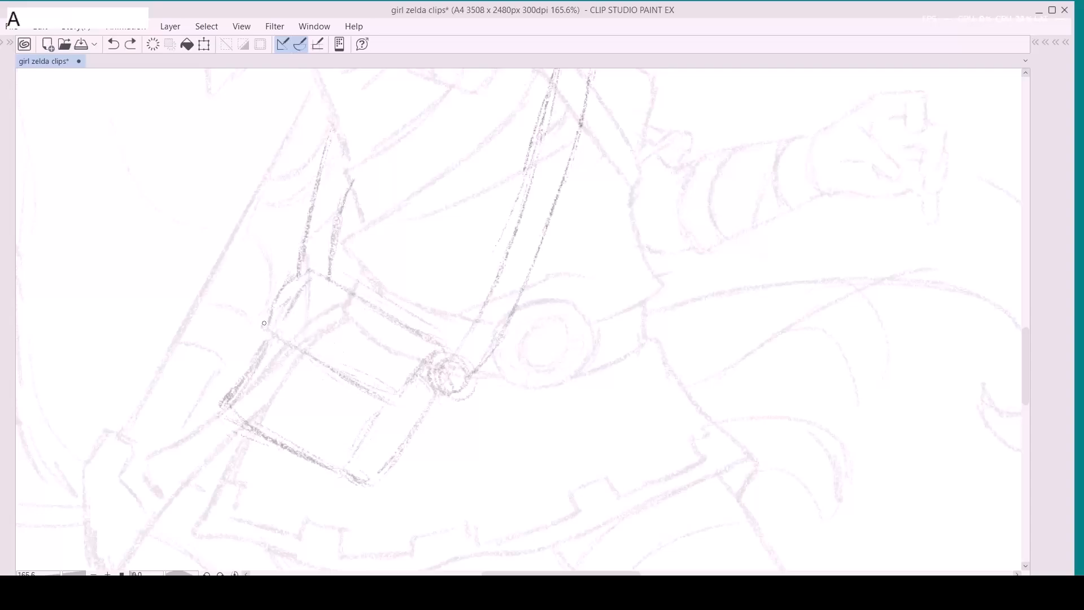
mouse_move(259, 320)
left_mouse_down()
mouse_move(310, 357)
mouse_move(281, 370)
mouse_move(310, 376)
mouse_move(296, 355)
mouse_move(311, 361)
mouse_move(305, 377)
mouse_move(294, 353)
mouse_move(307, 362)
mouse_move(279, 371)
mouse_move(298, 377)
mouse_move(282, 370)
mouse_move(283, 387)
mouse_move(280, 372)
mouse_move(281, 384)
mouse_move(297, 386)
mouse_move(280, 372)
mouse_move(299, 384)
left_mouse_up()
left_click_drag(272, 336, 291, 352)
key("e")
left_click(264, 316)
mouse_move(285, 351)
left_mouse_down()
mouse_move(254, 316)
mouse_move(305, 277)
left_mouse_up()
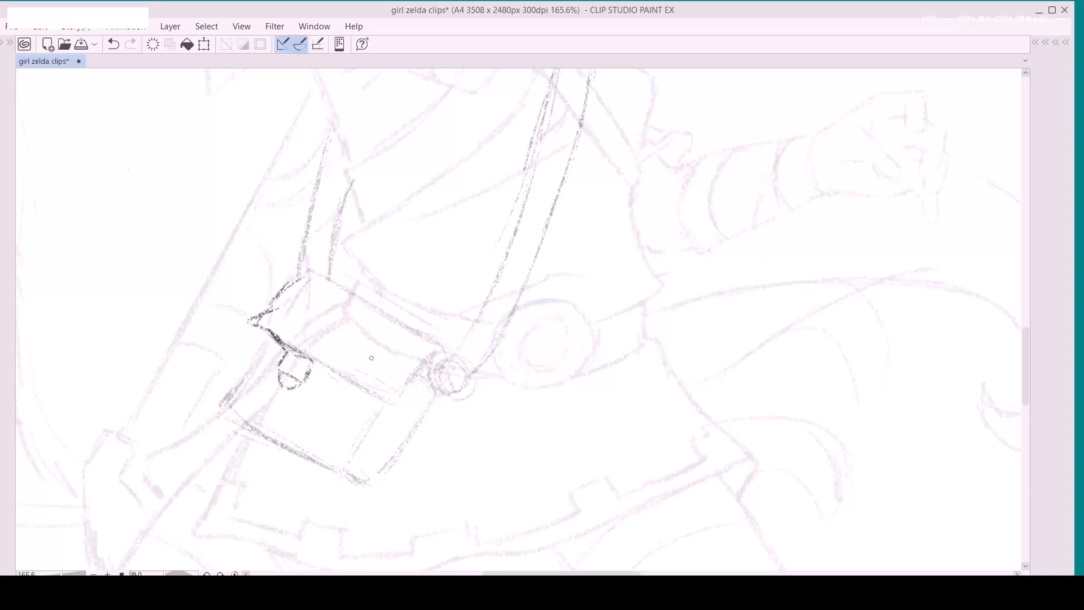
Draw the flap's curved top edge and a buckle around the strap ring, and erase the flap's rough lower edge.
mouse_move(313, 364)
left_mouse_down()
mouse_move(394, 402)
mouse_move(434, 346)
mouse_move(443, 386)
mouse_move(339, 341)
mouse_move(362, 325)
mouse_move(370, 339)
mouse_move(347, 360)
mouse_move(371, 342)
mouse_move(339, 350)
mouse_move(334, 340)
mouse_move(365, 330)
mouse_move(358, 357)
mouse_move(346, 357)
mouse_move(350, 347)
mouse_move(328, 350)
mouse_move(311, 326)
mouse_move(301, 330)
mouse_move(327, 334)
mouse_move(342, 308)
mouse_move(347, 359)
mouse_move(333, 359)
mouse_move(360, 356)
mouse_move(367, 338)
mouse_move(359, 356)
mouse_move(364, 348)
mouse_move(321, 340)
mouse_move(304, 355)
mouse_move(308, 343)
mouse_move(305, 365)
mouse_move(326, 370)
mouse_move(363, 307)
left_mouse_up()
mouse_move(314, 339)
left_mouse_down()
mouse_move(366, 358)
mouse_move(386, 299)
left_mouse_up()
left_click_drag(329, 371, 361, 328)
mouse_move(201, 283)
left_mouse_down()
mouse_move(250, 243)
mouse_move(282, 286)
mouse_move(362, 323)
left_mouse_up()
key("e")
mouse_move(254, 358)
left_mouse_down()
mouse_move(300, 346)
mouse_move(314, 378)
left_mouse_up()
key("a")
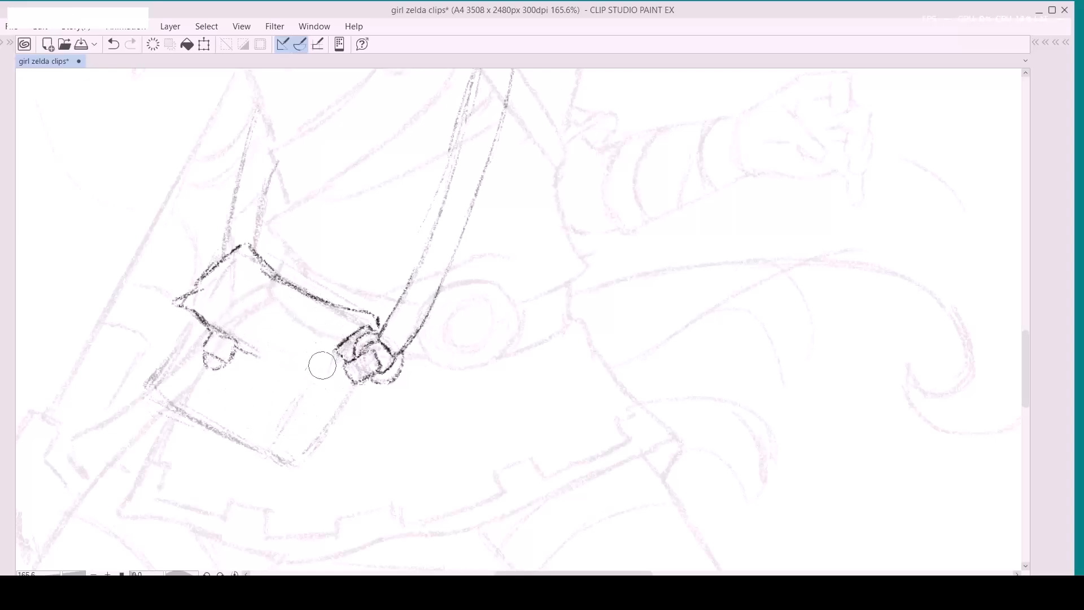
mouse_move(340, 335)
left_mouse_down()
mouse_move(303, 348)
mouse_move(292, 330)
mouse_move(234, 365)
left_mouse_up()
Try sketching a small cylinder with a coiled round end across the pouch flap.
key("p")
key("space")
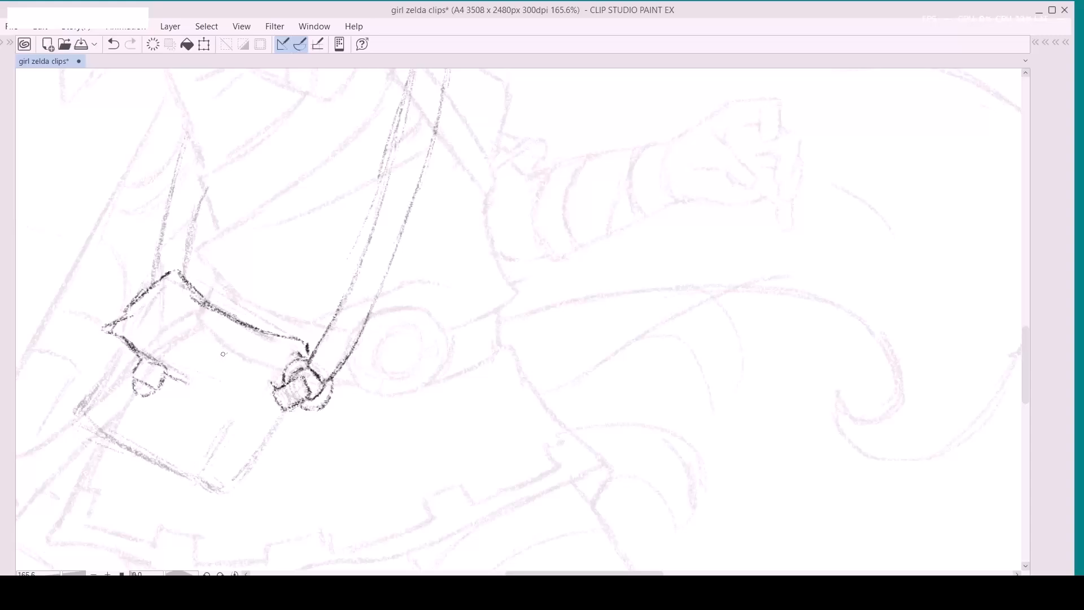
left_click(199, 377)
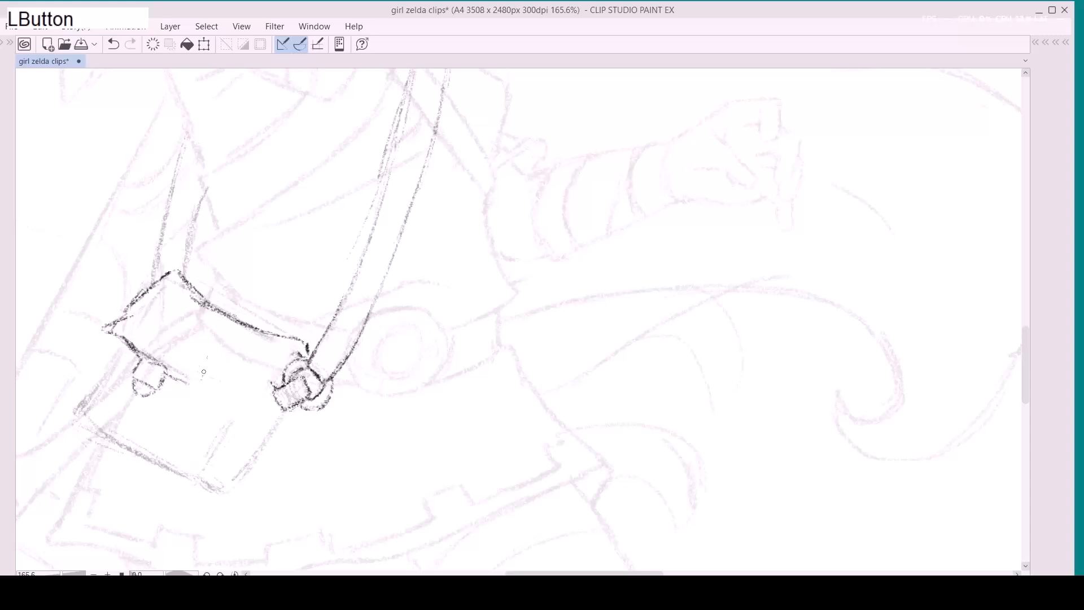
mouse_move(227, 285)
left_mouse_down()
mouse_move(254, 305)
mouse_move(265, 297)
left_mouse_up()
left_click(231, 374)
mouse_move(230, 386)
left_mouse_down()
mouse_move(272, 297)
mouse_move(279, 309)
mouse_move(232, 373)
left_mouse_up()
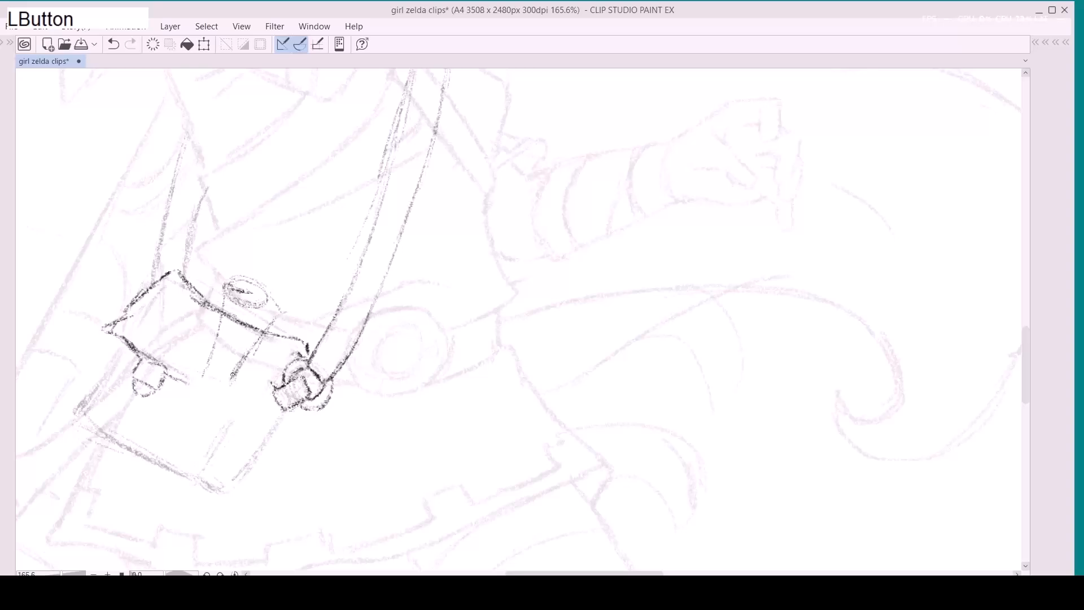
left_click_drag(266, 300, 233, 369)
key("e")
mouse_move(229, 312)
left_mouse_down()
mouse_move(248, 327)
mouse_move(226, 316)
mouse_move(234, 324)
mouse_move(258, 295)
mouse_move(264, 308)
mouse_move(226, 292)
mouse_move(244, 311)
mouse_move(254, 306)
mouse_move(226, 295)
mouse_move(247, 282)
mouse_move(261, 307)
mouse_move(256, 290)
mouse_move(240, 292)
mouse_move(251, 301)
mouse_move(239, 292)
mouse_move(265, 294)
mouse_move(265, 305)
left_mouse_up()
key("p")
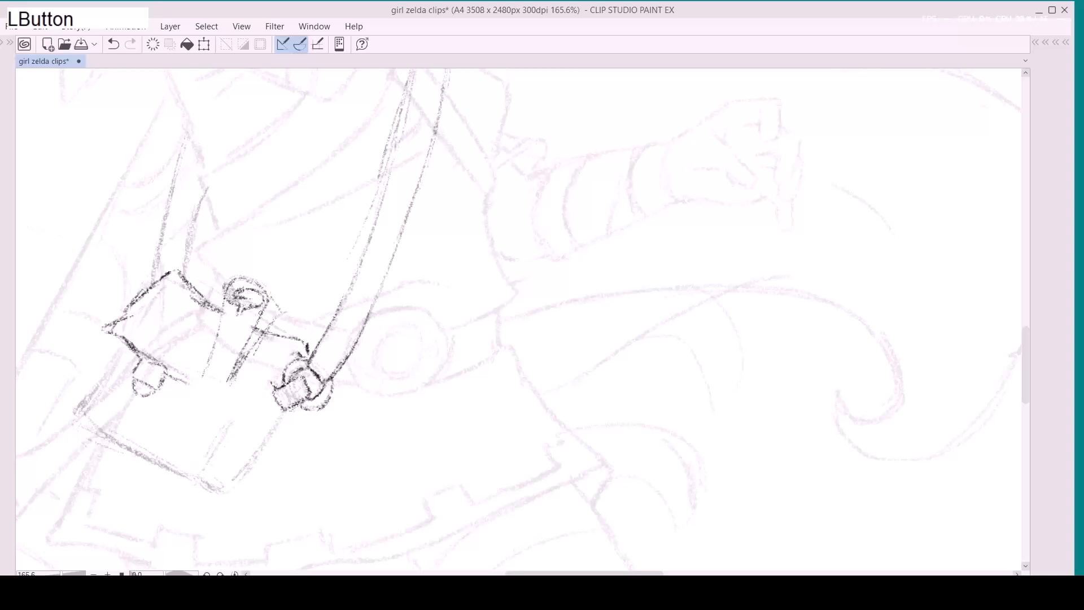
Try strengthening the cylinder's sides and base on the flap, and erase the whole cylinder.
left_click_drag(209, 352, 220, 286)
mouse_move(214, 332)
left_mouse_down()
mouse_move(216, 295)
mouse_move(288, 299)
mouse_move(230, 374)
mouse_move(246, 356)
mouse_move(207, 358)
mouse_move(247, 367)
left_mouse_up()
mouse_move(225, 368)
left_mouse_down()
mouse_move(193, 374)
mouse_move(205, 366)
mouse_move(235, 377)
left_mouse_up()
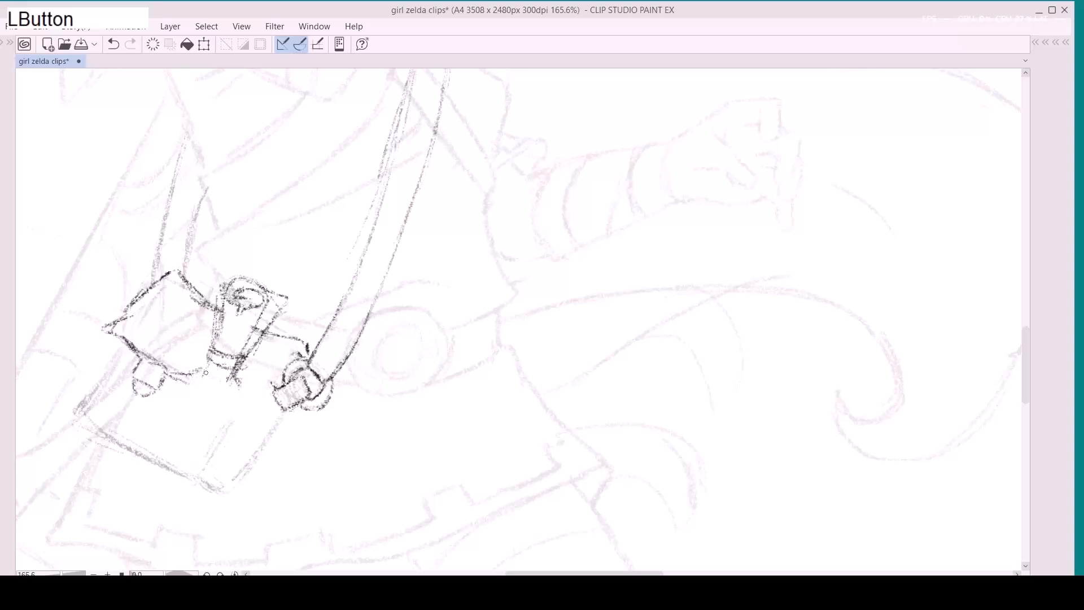
left_click_drag(199, 372, 210, 375)
key("e")
mouse_move(248, 290)
left_mouse_down()
mouse_move(214, 327)
mouse_move(271, 305)
mouse_move(223, 348)
left_mouse_up()
key("p")
key("p")
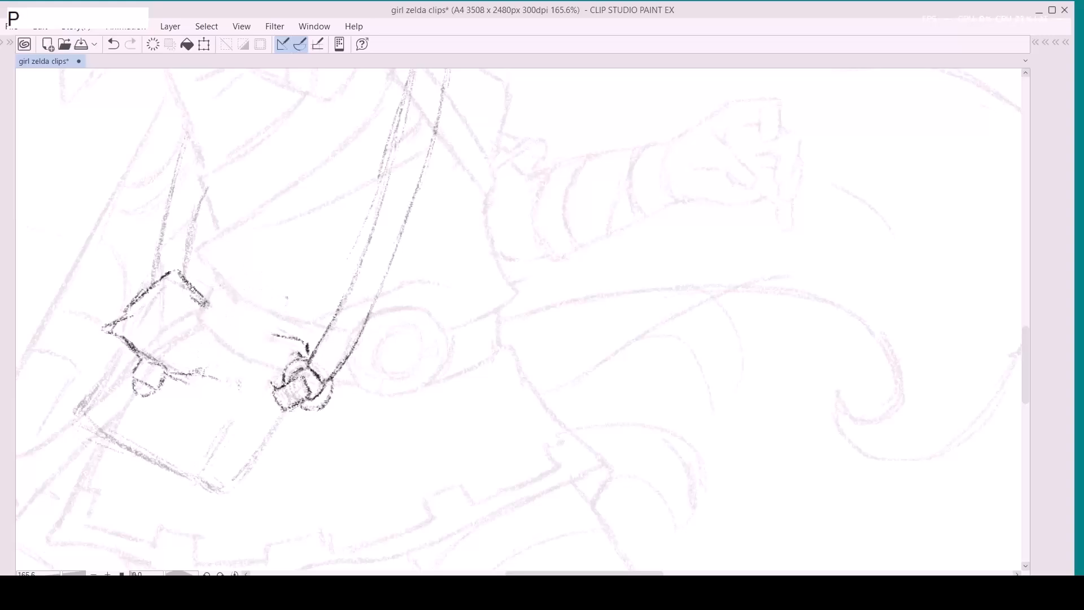
Redraw the flap's curved upper and lower edges, and outline the pouch's body with a thick bottom rim.
left_click_drag(196, 294, 274, 339)
mouse_move(192, 364)
left_mouse_down()
mouse_move(193, 340)
mouse_move(225, 344)
mouse_move(236, 359)
mouse_move(301, 306)
left_mouse_up()
mouse_move(181, 341)
left_mouse_down()
mouse_move(224, 350)
mouse_move(351, 306)
left_mouse_up()
mouse_move(223, 257)
left_mouse_down()
mouse_move(173, 313)
mouse_move(179, 341)
mouse_move(200, 367)
mouse_move(291, 418)
left_mouse_up()
mouse_move(175, 323)
left_mouse_down()
mouse_move(307, 385)
mouse_move(345, 341)
mouse_move(308, 396)
mouse_move(319, 420)
mouse_move(288, 414)
mouse_move(327, 419)
mouse_move(312, 414)
mouse_move(313, 429)
mouse_move(385, 348)
left_mouse_up()
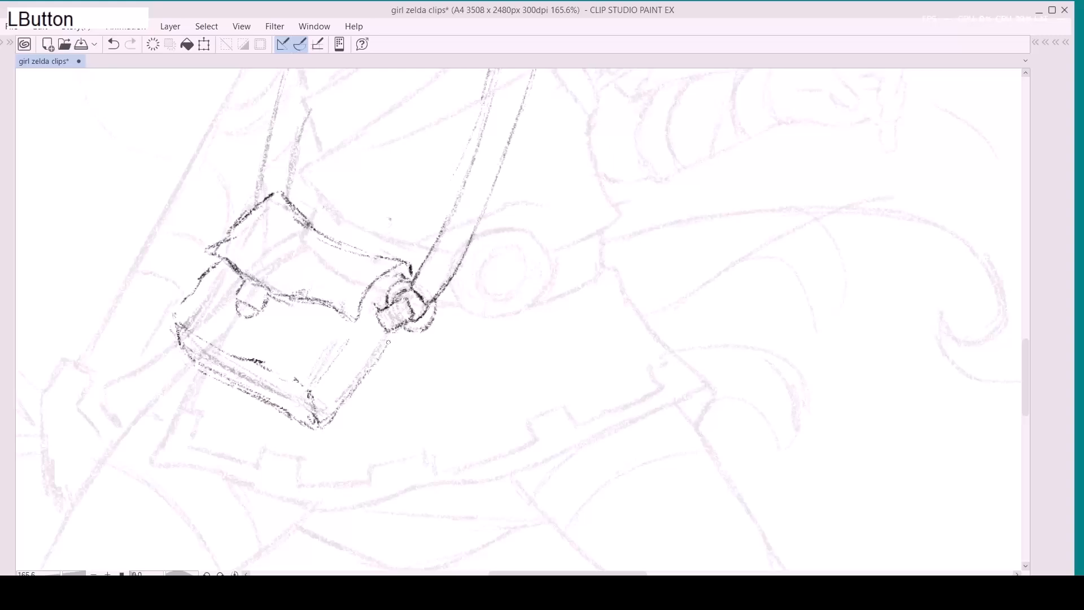
Clean up the flap's lower edge, and add short crease marks across the flap.
mouse_move(291, 298)
left_mouse_down()
mouse_move(352, 327)
mouse_move(357, 317)
mouse_move(336, 293)
mouse_move(315, 296)
mouse_move(337, 301)
left_mouse_up()
key("e")
key("e")
left_click(301, 274)
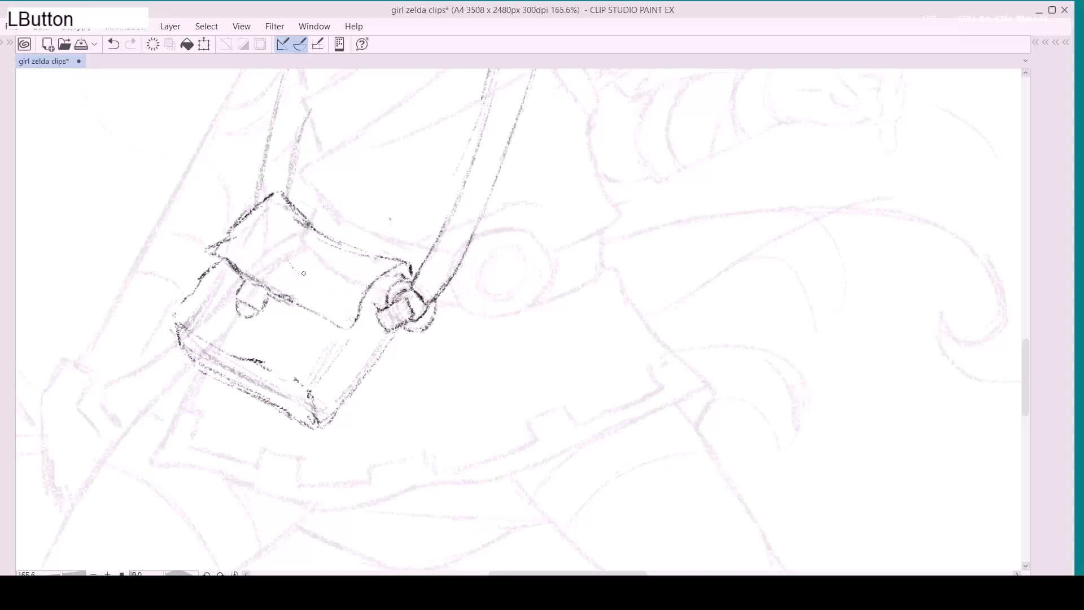
left_click_drag(285, 258, 305, 271)
left_click_drag(356, 313, 284, 300)
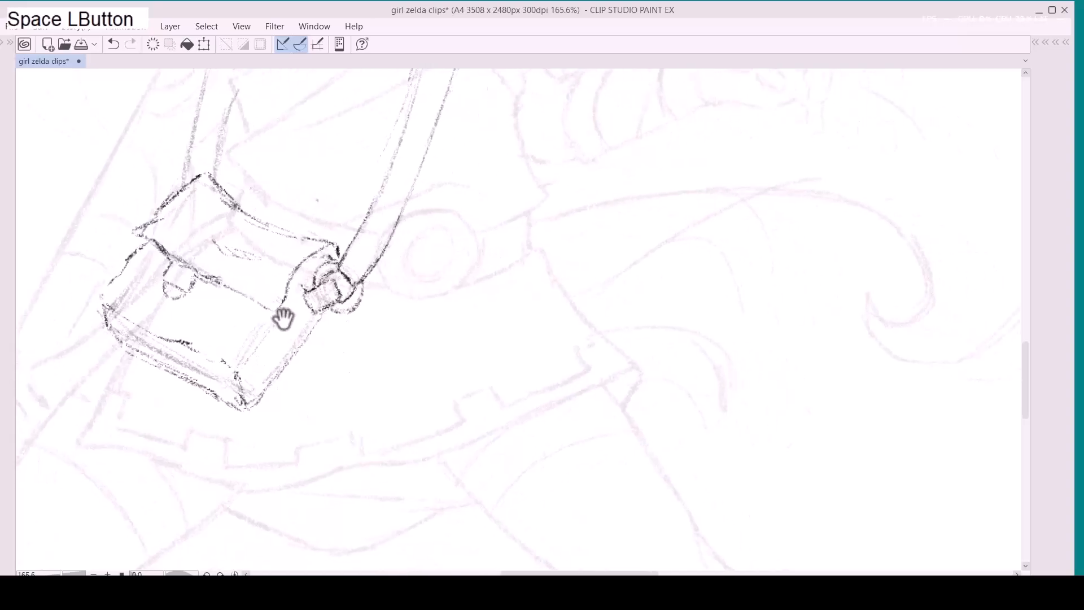
left_click_drag(212, 322, 272, 354)
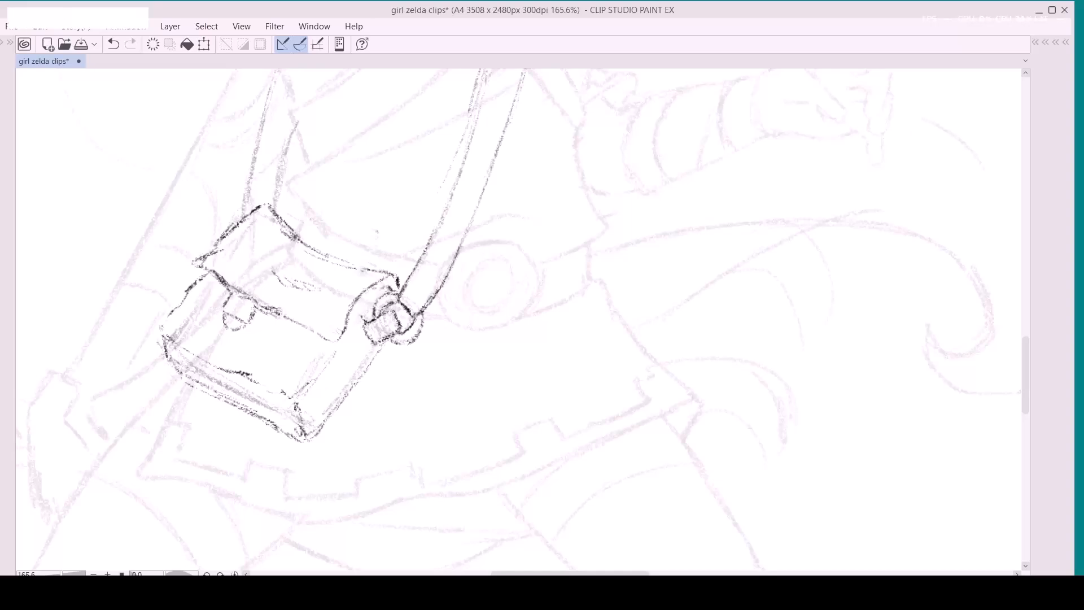
Add an inner line along the flap's lower edge, and strengthen the pouch's side and bottom edges.
left_click_drag(217, 261, 328, 328)
mouse_move(302, 381)
left_mouse_down()
mouse_move(262, 355)
mouse_move(325, 288)
left_mouse_up()
left_click_drag(341, 251, 319, 285)
mouse_move(273, 401)
left_mouse_down()
mouse_move(345, 320)
mouse_move(335, 312)
left_mouse_up()
left_click_drag(221, 314, 255, 386)
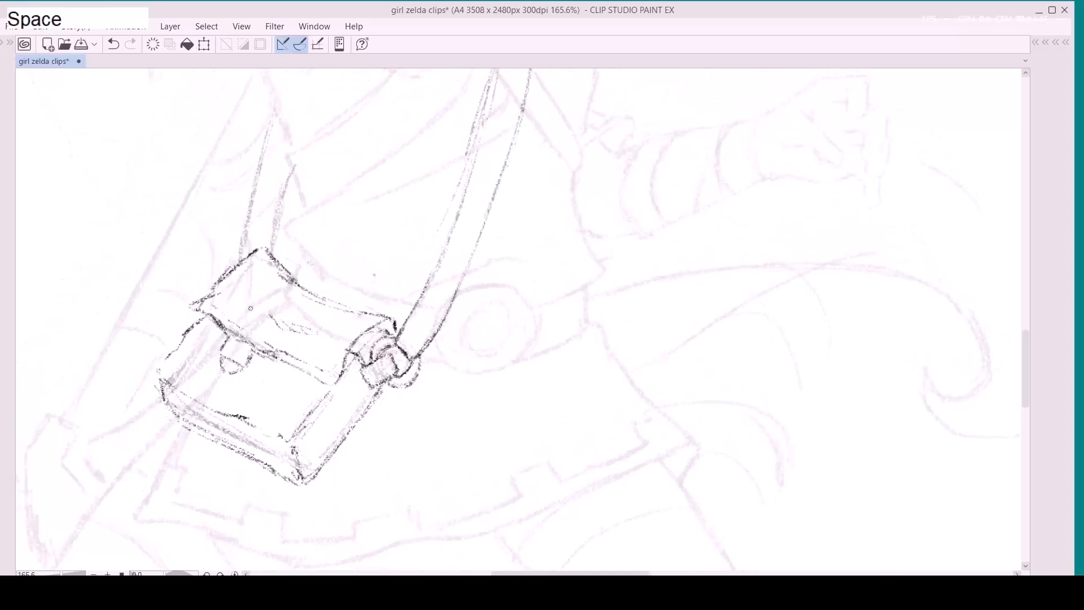
left_click_drag(301, 431, 338, 389)
left_click_drag(170, 372, 184, 389)
left_click_drag(242, 419, 270, 430)
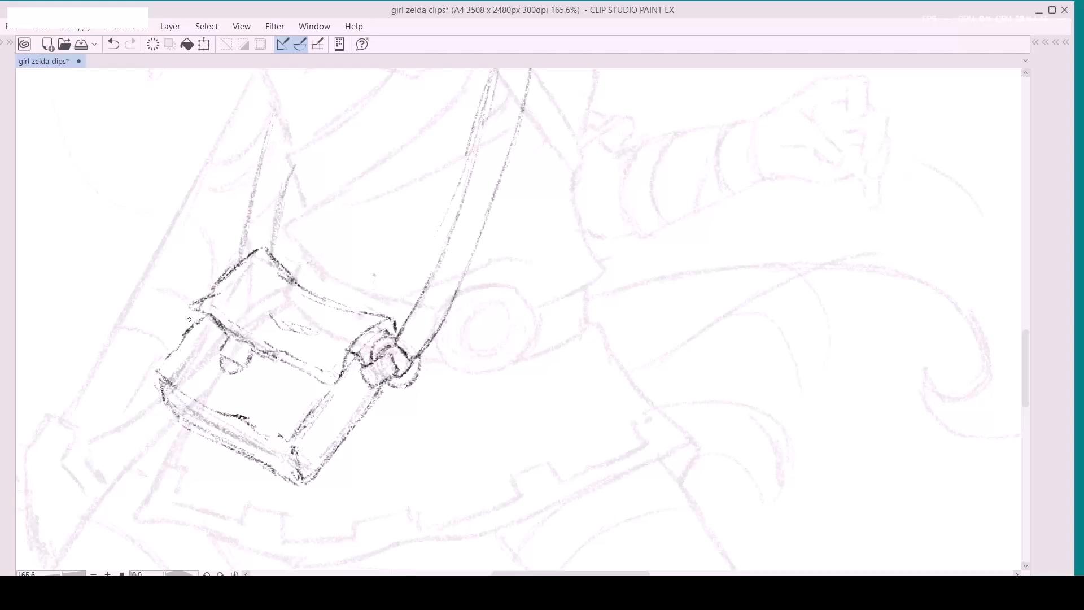
Erase the flap's lower edge and tab, and redraw the edge as a wavy line with a central point.
key("space")
left_click_drag(303, 399, 405, 410)
key("e")
mouse_move(305, 347)
left_mouse_down()
mouse_move(332, 340)
mouse_move(333, 377)
mouse_move(412, 387)
left_mouse_up()
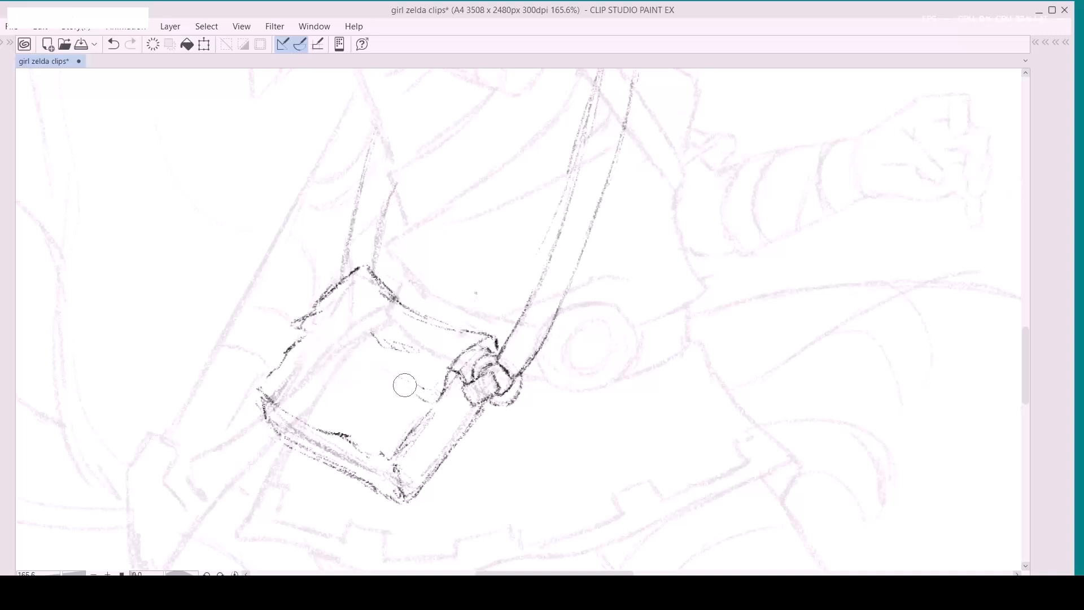
key("p")
mouse_move(324, 295)
left_mouse_down()
mouse_move(292, 320)
mouse_move(334, 375)
mouse_move(440, 399)
left_mouse_up()
Draw a small diamond at the flap's lower point and a curled ornament beside its outer corner.
left_click(334, 351)
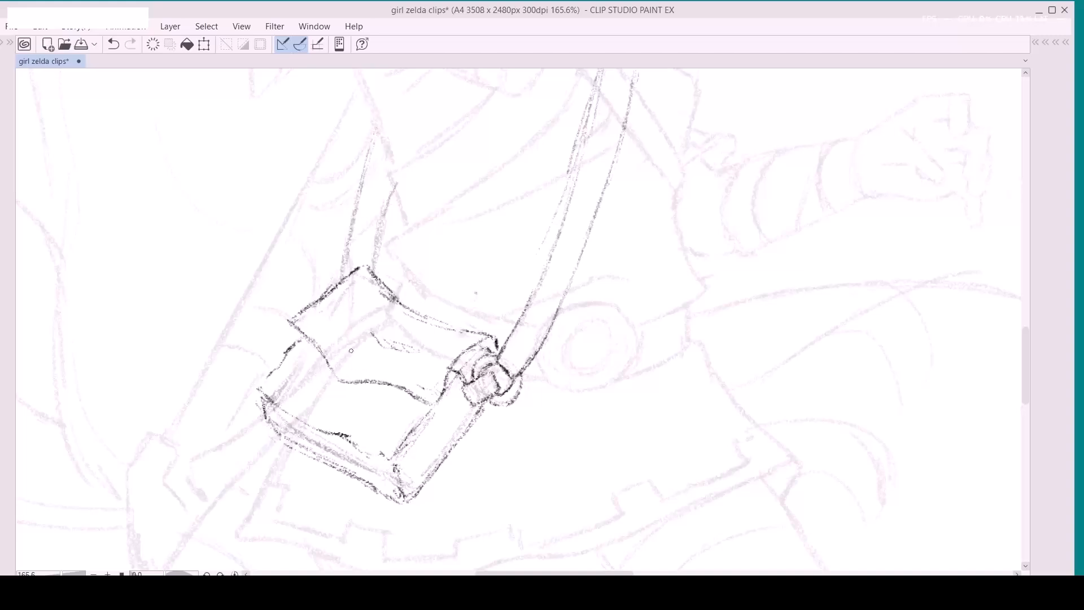
left_click(338, 364)
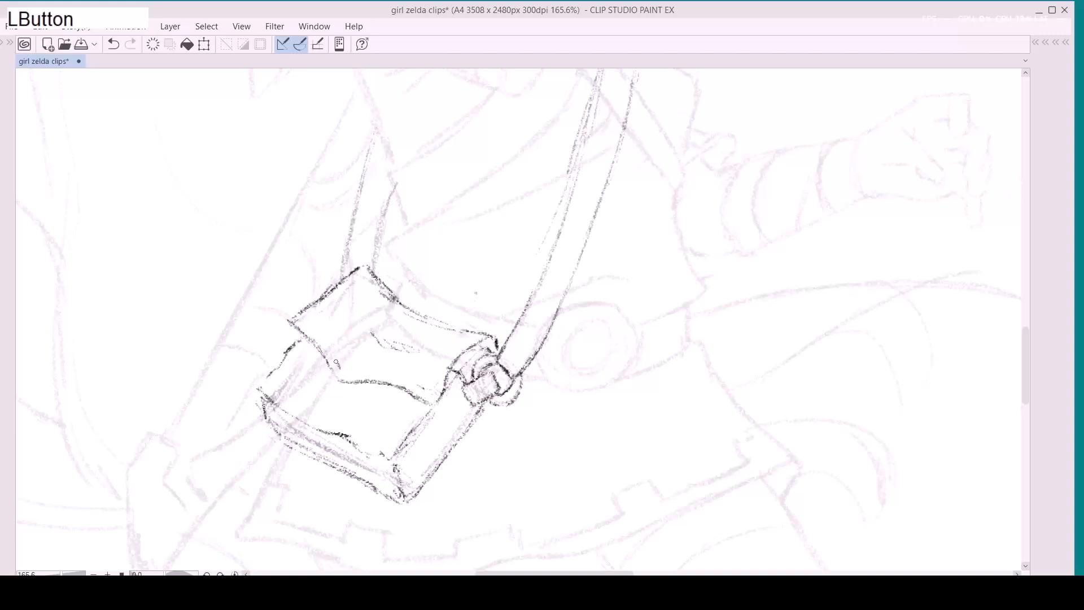
left_click_drag(342, 363, 348, 360)
left_click_drag(353, 320, 379, 343)
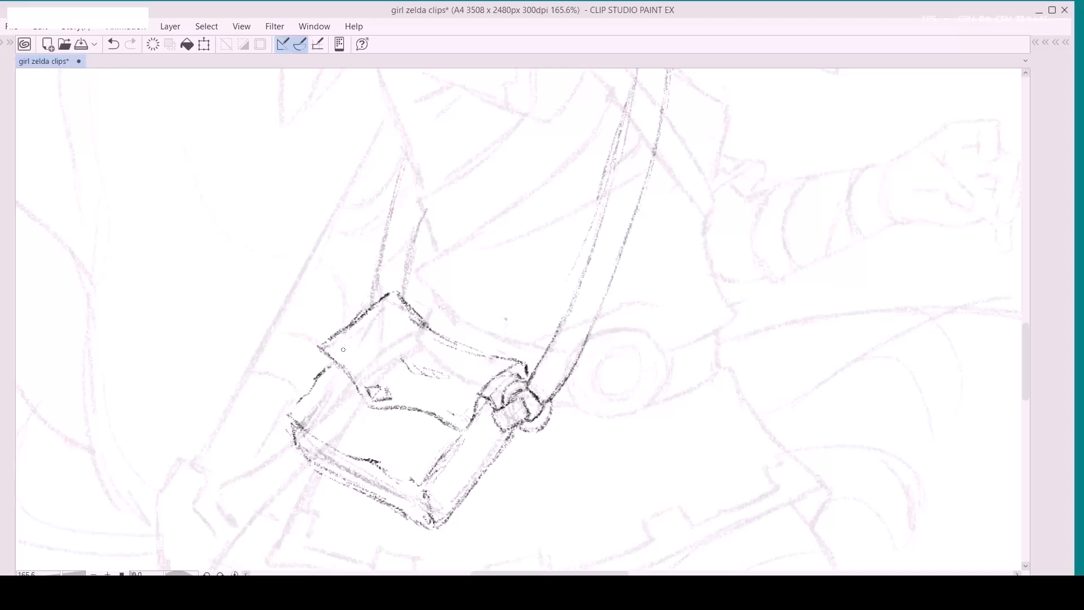
left_click(340, 349)
left_click_drag(360, 373, 366, 367)
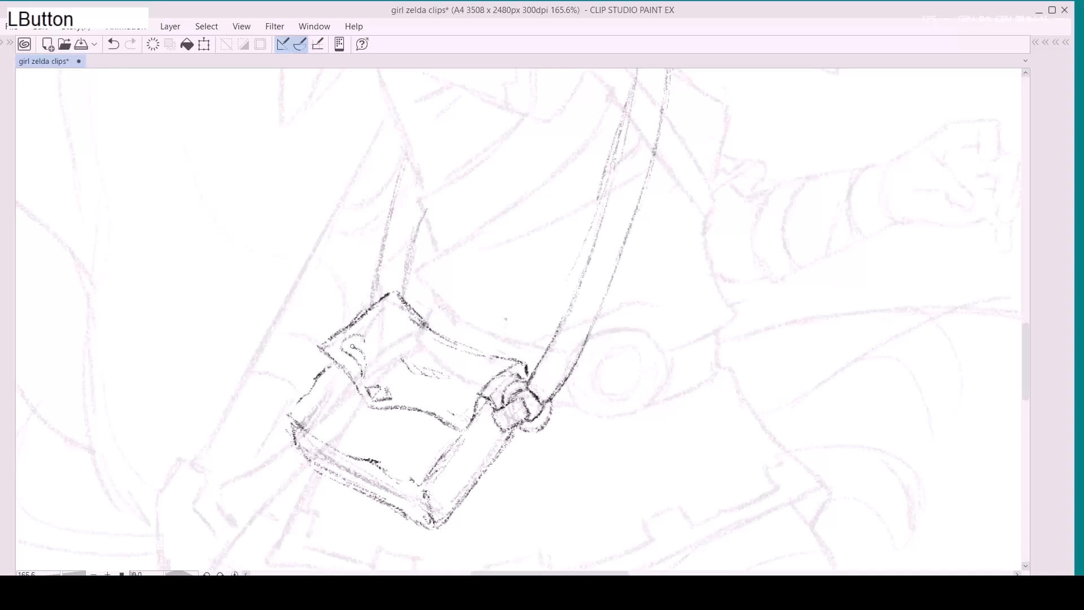
Draw a matching curled ornament along the flap's lower edge between the diamond and the strap ring.
left_click_drag(408, 399, 408, 398)
left_click(408, 394)
left_click_drag(430, 389, 462, 410)
key("z")
left_click_drag(519, 337, 495, 349)
key("space")
left_click_drag(501, 357, 417, 344)
mouse_move(378, 383)
left_mouse_down()
mouse_move(391, 373)
mouse_move(387, 357)
left_mouse_up()
key("p")
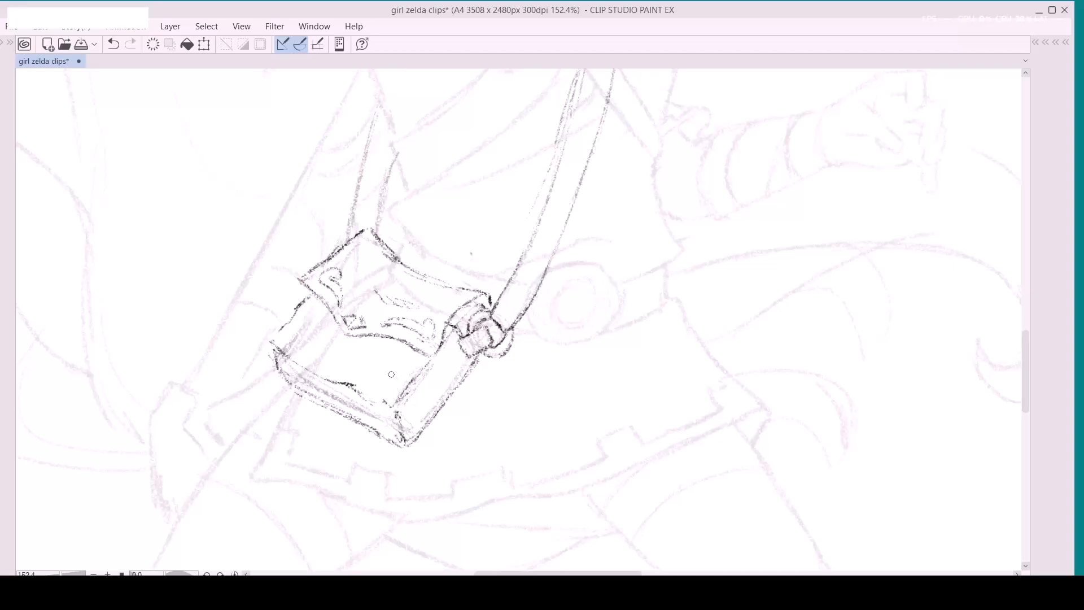
key("space")
left_click_drag(446, 345, 369, 311)
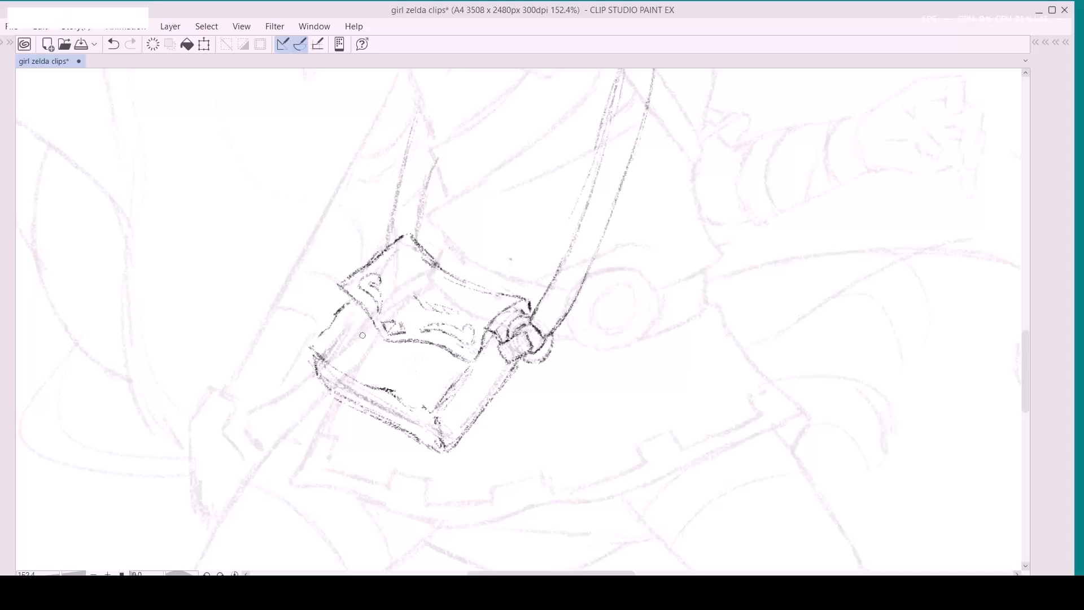
left_click_drag(316, 340, 337, 335)
key("ctrl+z")
Tidy the rough lines on the pouch's body below the flap with the eraser.
key("p")
key("e")
mouse_move(333, 383)
left_mouse_down()
mouse_move(369, 403)
mouse_move(370, 393)
mouse_move(429, 434)
mouse_move(473, 384)
left_mouse_up()
key("a")
left_click_drag(515, 349, 517, 347)
key("space")
left_click_drag(520, 309, 448, 473)
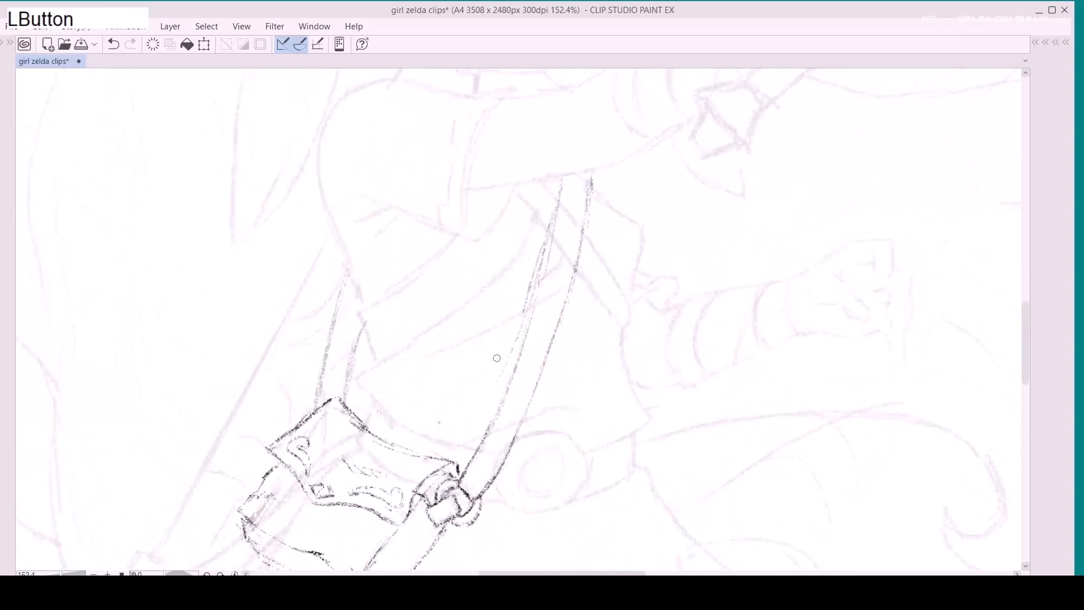
Darken both edges of the short strap segment that rises from the pouch's back corner.
key("p")
left_click_drag(318, 400, 324, 375)
key("ctrl+z")
key("p")
left_click_drag(317, 405, 326, 353)
key("d")
left_click_drag(319, 398, 334, 321)
left_click_drag(346, 278, 332, 337)
key("a")
left_click_drag(344, 402, 360, 334)
Darken both edges of the long strap running from the shoulder to the pouch's ring.
left_click_drag(478, 380, 399, 346)
key("d")
mouse_move(379, 442)
left_mouse_down()
mouse_move(441, 310)
mouse_move(410, 373)
left_mouse_up()
left_click_drag(403, 424, 431, 305)
mouse_move(419, 352)
left_mouse_down()
mouse_move(447, 242)
mouse_move(450, 269)
left_mouse_up()
mouse_move(366, 474)
left_mouse_down()
mouse_move(462, 259)
mouse_move(424, 337)
left_mouse_up()
mouse_move(407, 386)
left_mouse_down()
mouse_move(431, 282)
mouse_move(431, 324)
mouse_move(439, 234)
left_mouse_up()
left_click_drag(361, 449, 470, 306)
Strengthen the pouch's side edge between the flap and the lower corner, and touch up the outline of its body.
mouse_move(354, 400)
left_mouse_down()
mouse_move(375, 382)
mouse_move(368, 413)
mouse_move(389, 418)
mouse_move(422, 362)
left_mouse_up()
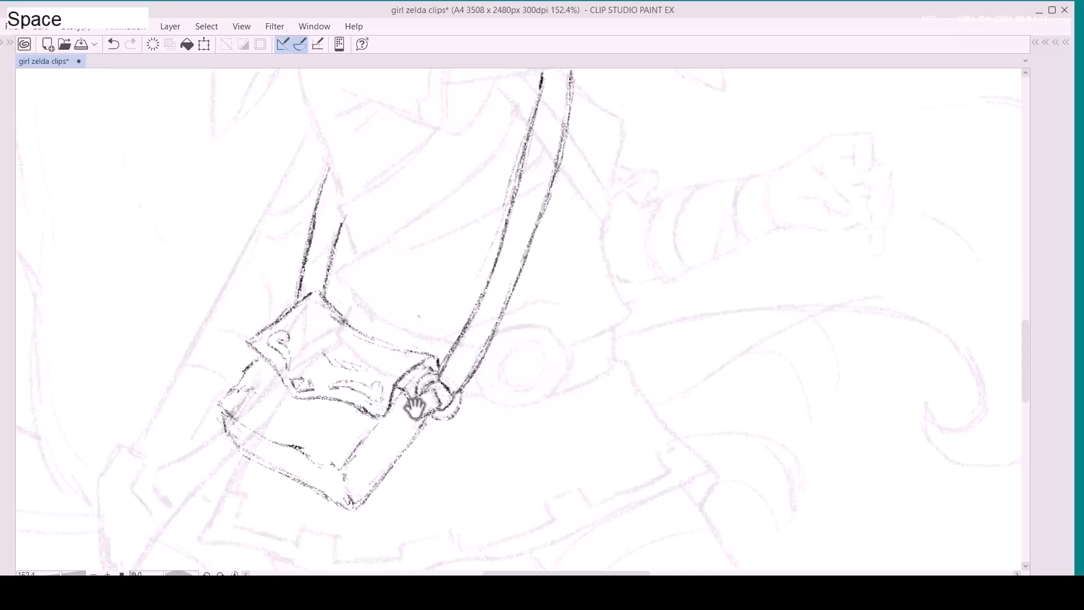
left_click_drag(416, 402, 401, 362)
mouse_move(367, 427)
left_mouse_down()
mouse_move(409, 385)
mouse_move(373, 368)
mouse_move(358, 343)
left_mouse_up()
mouse_move(370, 384)
left_mouse_down()
mouse_move(379, 404)
mouse_move(440, 332)
mouse_move(372, 379)
mouse_move(406, 339)
mouse_move(401, 362)
left_mouse_up()
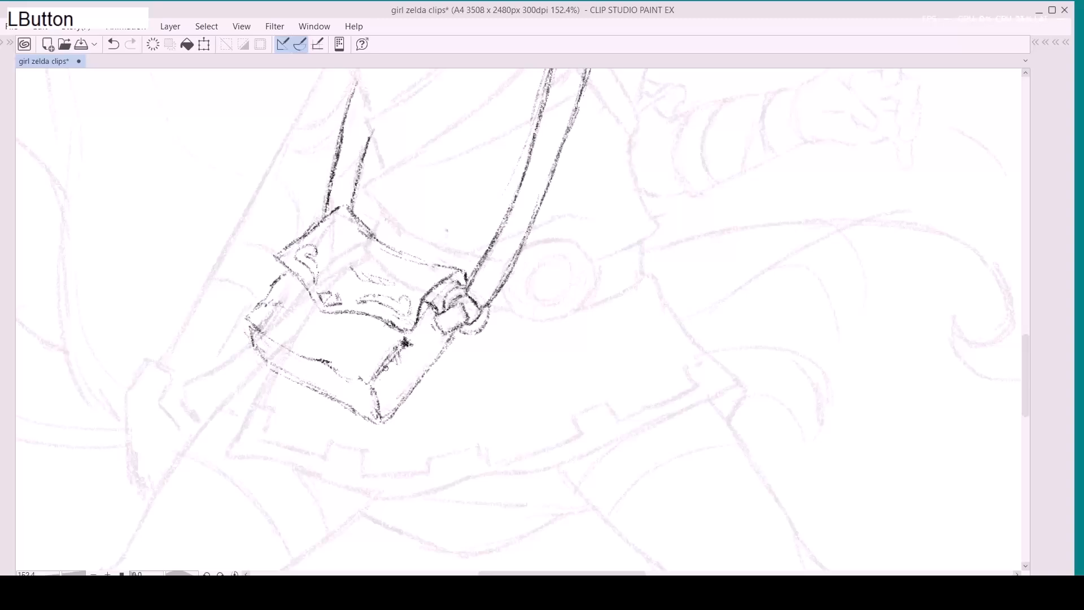
left_click_drag(309, 360, 308, 359)
mouse_move(252, 335)
left_mouse_down()
mouse_move(301, 389)
mouse_move(342, 408)
mouse_move(267, 364)
mouse_move(249, 318)
left_mouse_up()
left_click_drag(351, 333, 356, 330)
Restore the sketch layer to 100% opacity to view the whole figure together with the pouch.
key("z")
left_click_drag(507, 313, 474, 329)
key("space")
left_click_drag(474, 328, 447, 416)
key("Tab")
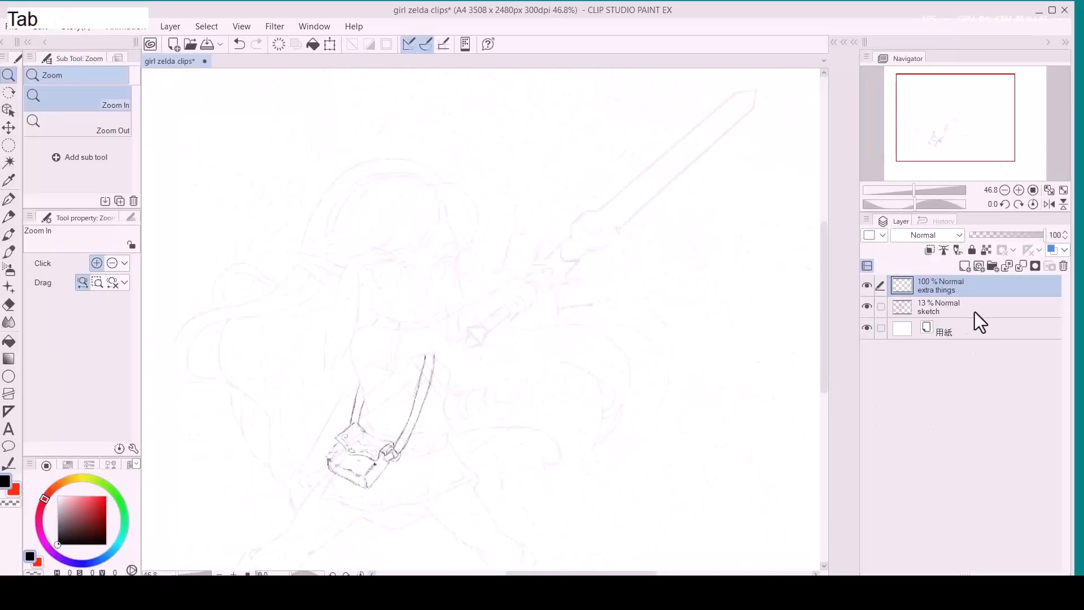
key("z")
left_click_drag(513, 361, 483, 366)
key("space")
left_click_drag(660, 378, 654, 357)
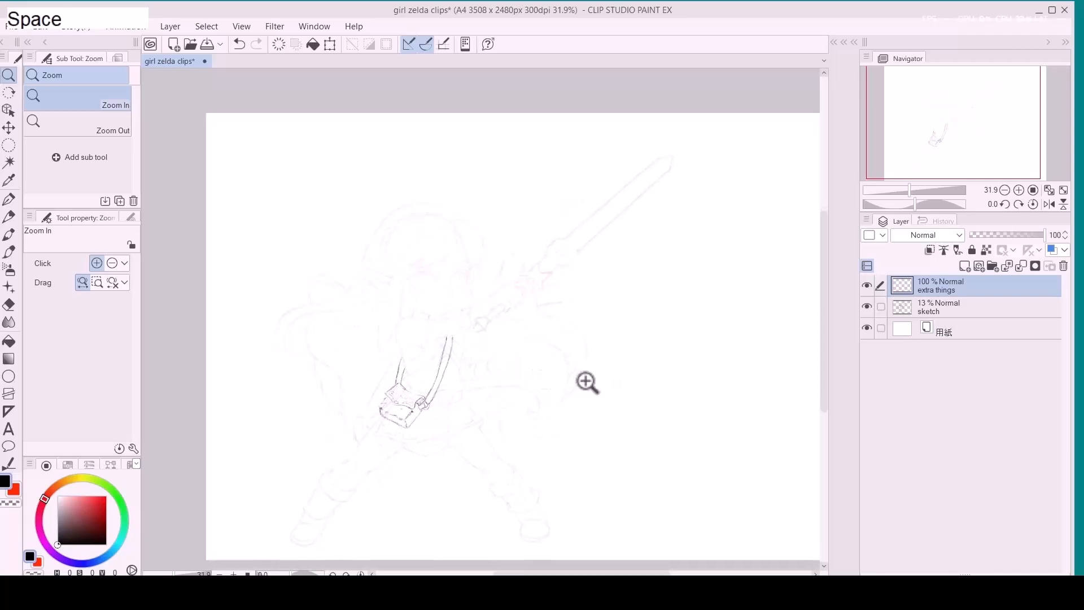
left_click(985, 310)
left_click_drag(1042, 236, 1061, 232)
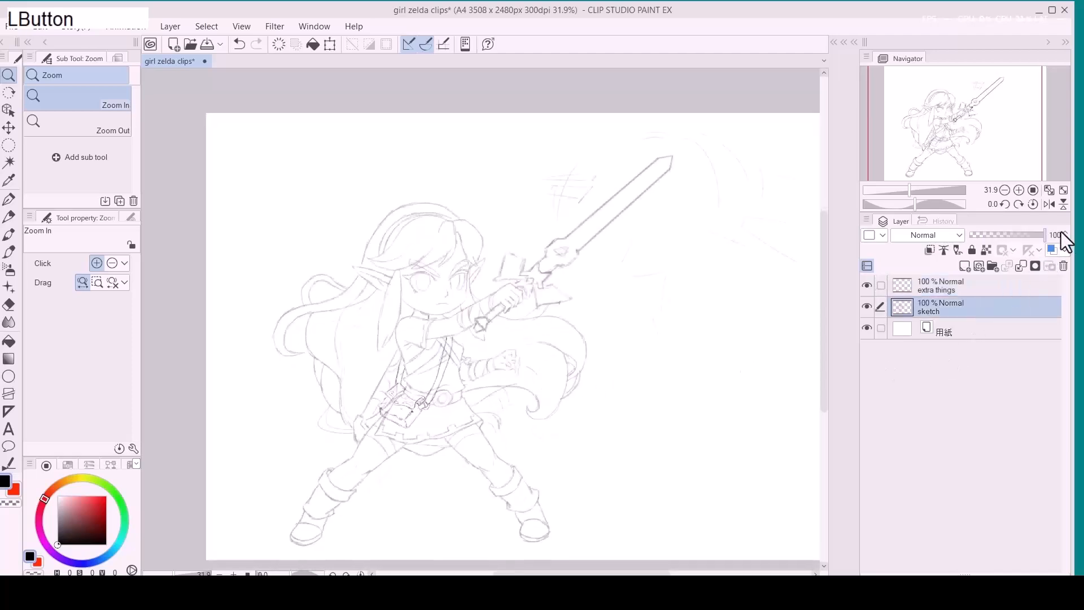
Add a layer mask to the sketch layer and set the layer's opacity to 43%, with the India ink brush ready for masking.
left_click(1032, 269)
left_click_drag(399, 419, 405, 384)
key("space")
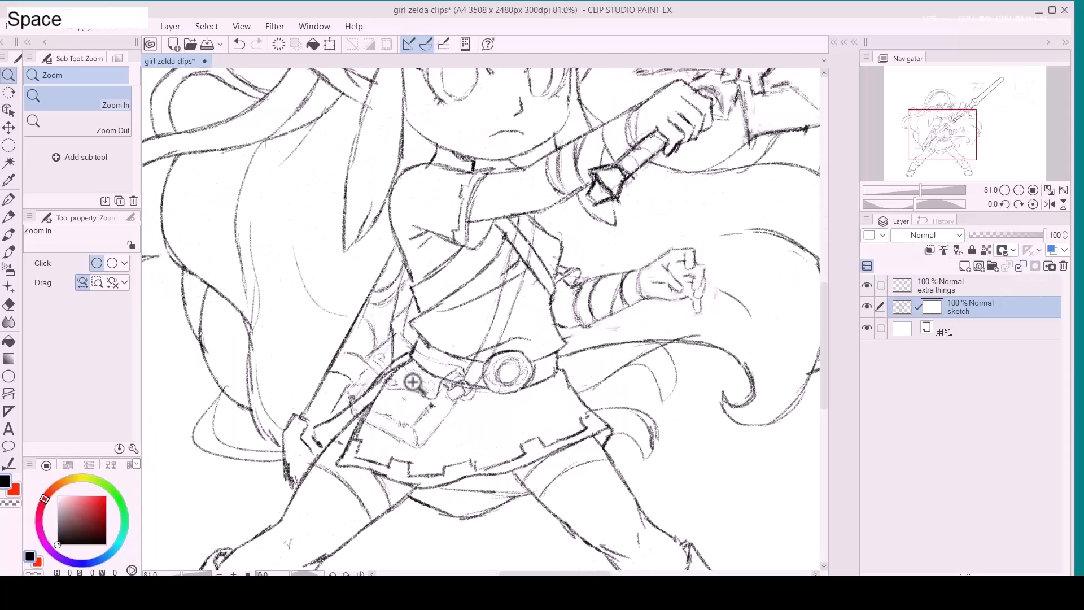
left_click_drag(1028, 236, 1002, 236)
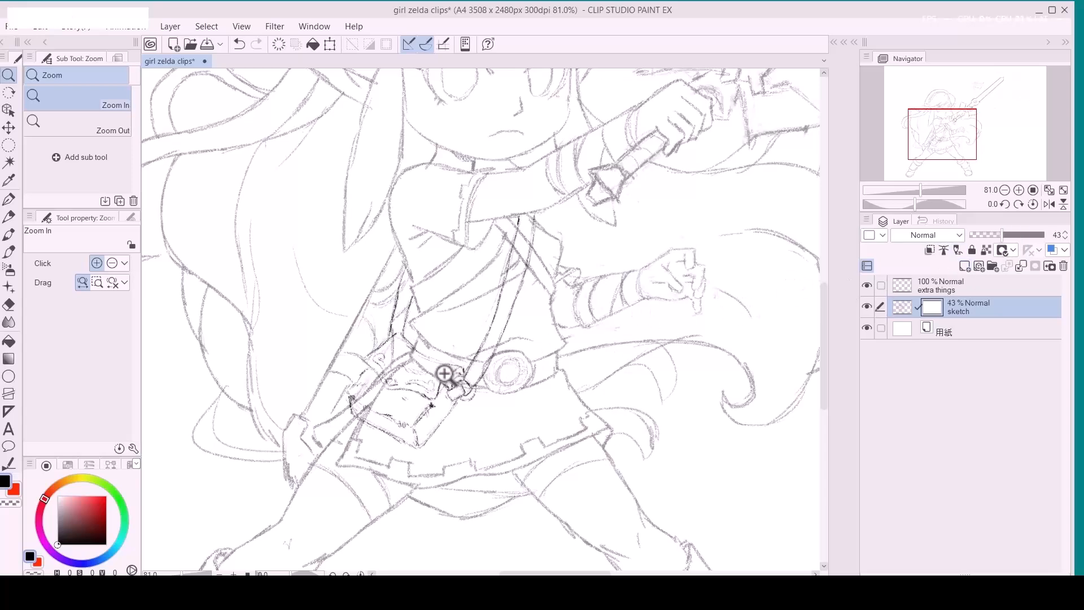
key("d")
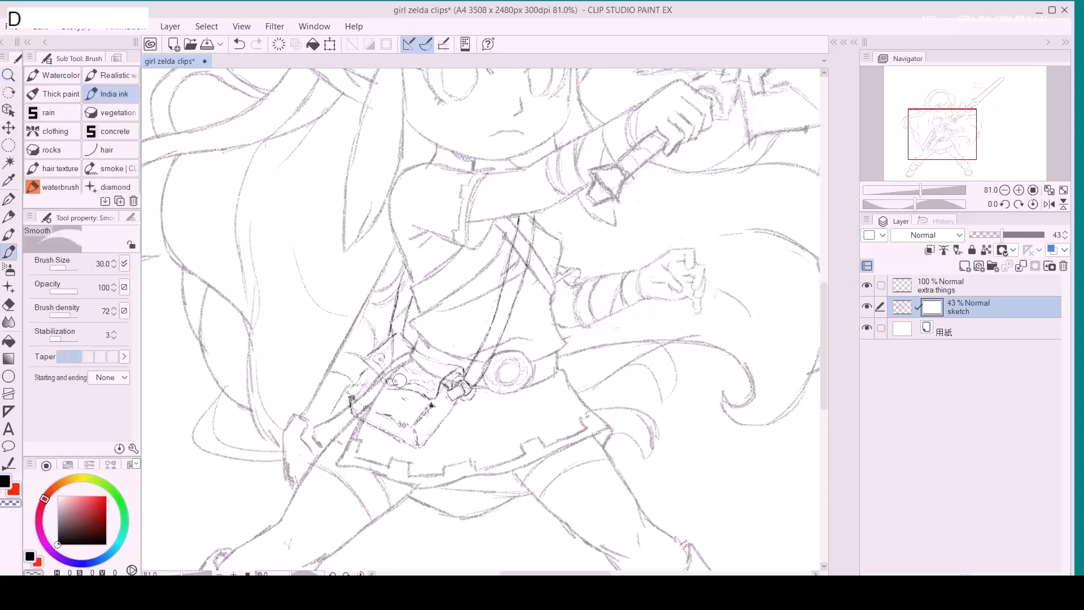
Mask out the body and clothing lines showing through the pouch on the sketch layer's mask, using Magda's brush.
key("d")
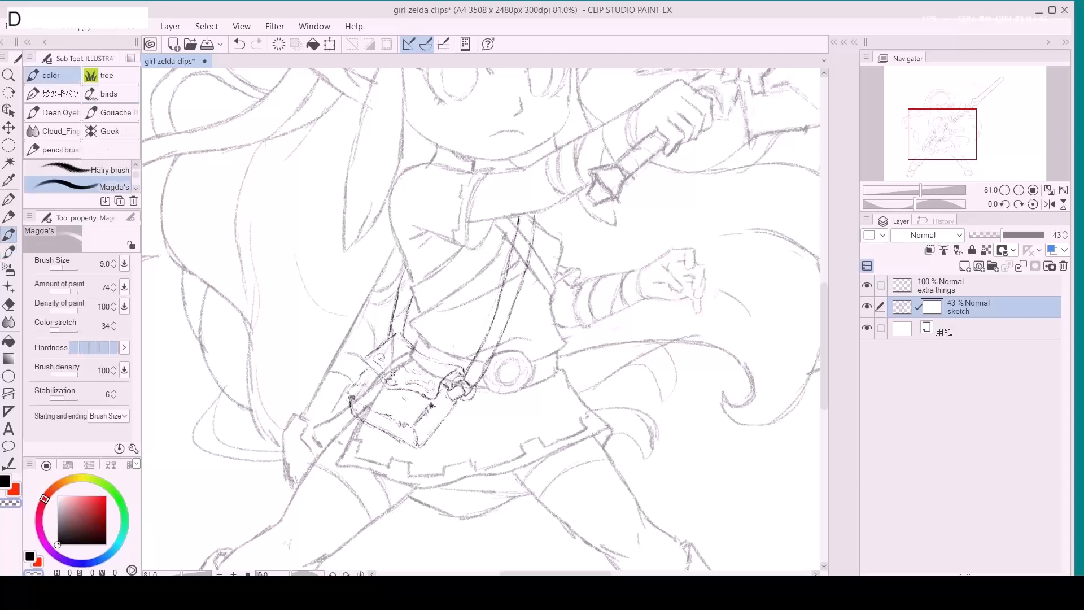
mouse_move(391, 369)
left_mouse_down()
mouse_move(393, 345)
mouse_move(377, 357)
mouse_move(384, 381)
mouse_move(399, 356)
mouse_move(452, 387)
left_mouse_up()
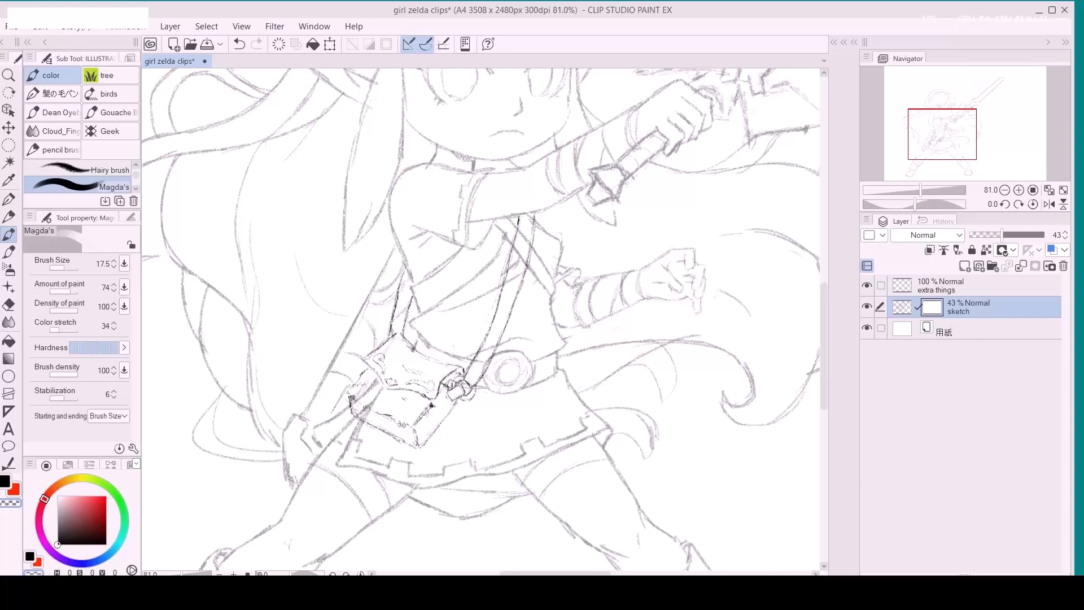
mouse_move(376, 393)
left_mouse_down()
mouse_move(359, 396)
mouse_move(362, 416)
mouse_move(357, 391)
left_mouse_up()
key("a")
mouse_move(411, 302)
left_mouse_down()
mouse_move(405, 319)
mouse_move(399, 303)
left_mouse_up()
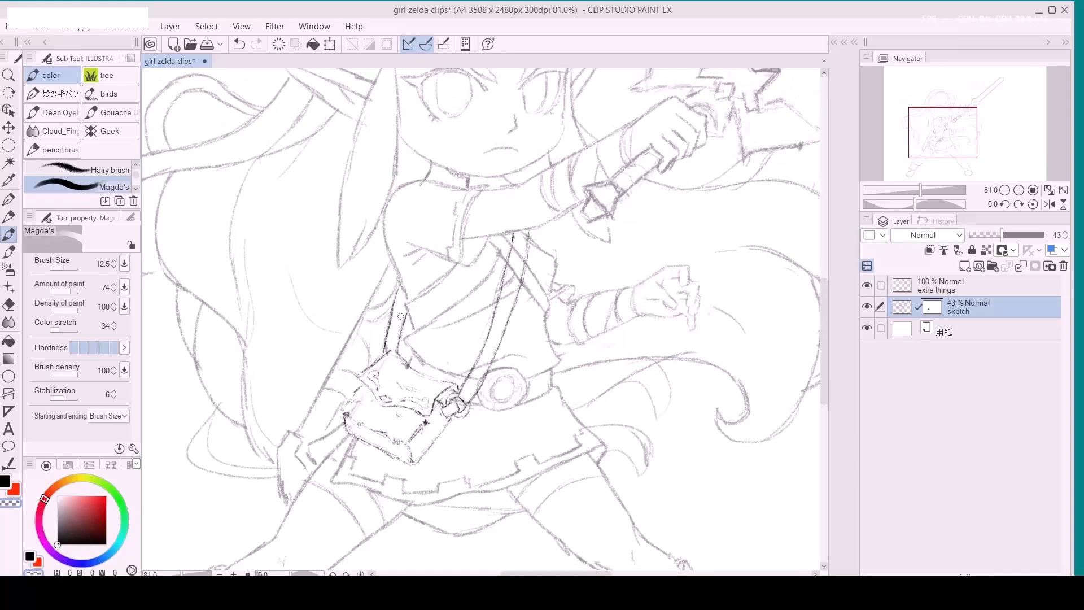
left_click_drag(407, 366, 394, 356)
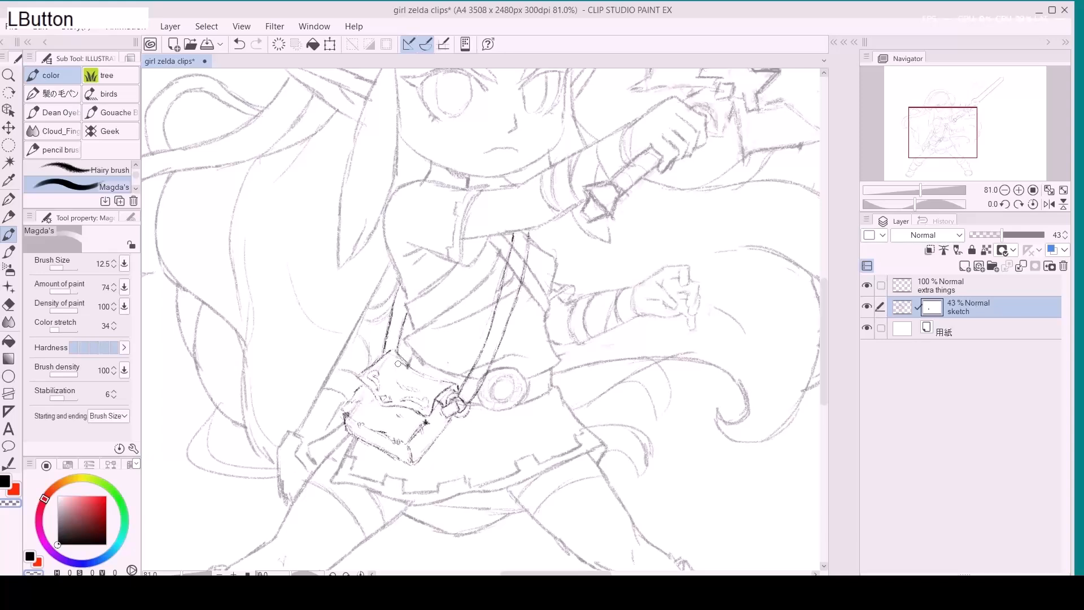
key("a")
left_click_drag(450, 404, 454, 406)
Mask out the tunic lines that cross inside the shoulder strap, down to its ring at the pouch.
key("d")
key("d")
left_click_drag(511, 292, 512, 259)
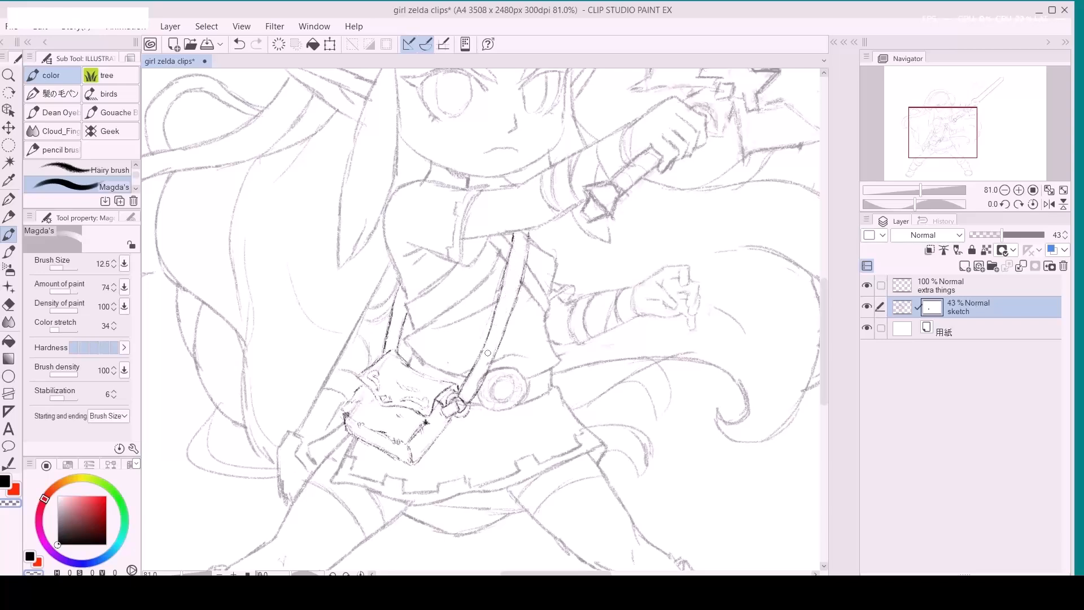
left_click_drag(485, 365, 449, 402)
Set the brush size to 7 and the sketch layer's opacity to 100%.
key("a")
key("a")
key("a")
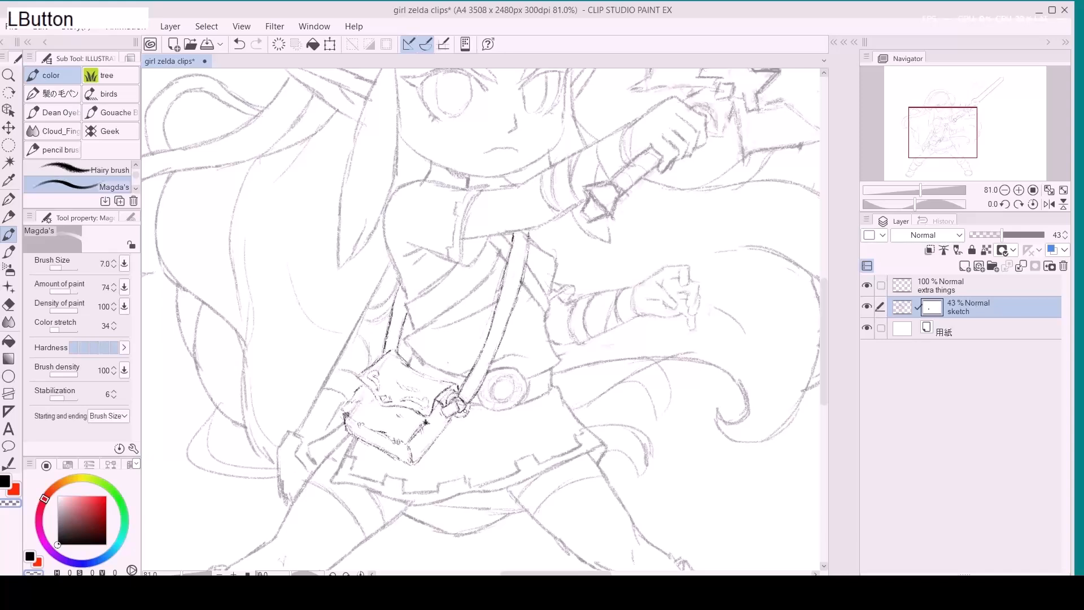
left_click_drag(1022, 236, 1067, 241)
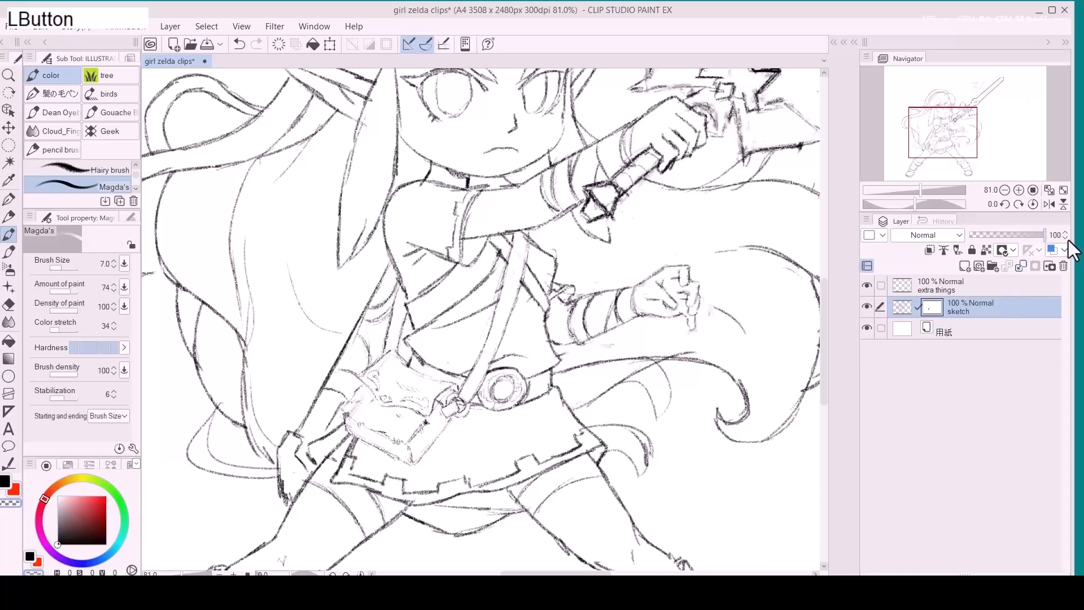
Darken the left edge of the pouch flap on the extra things layer with the Real pencil.
left_click(985, 288)
key("z")
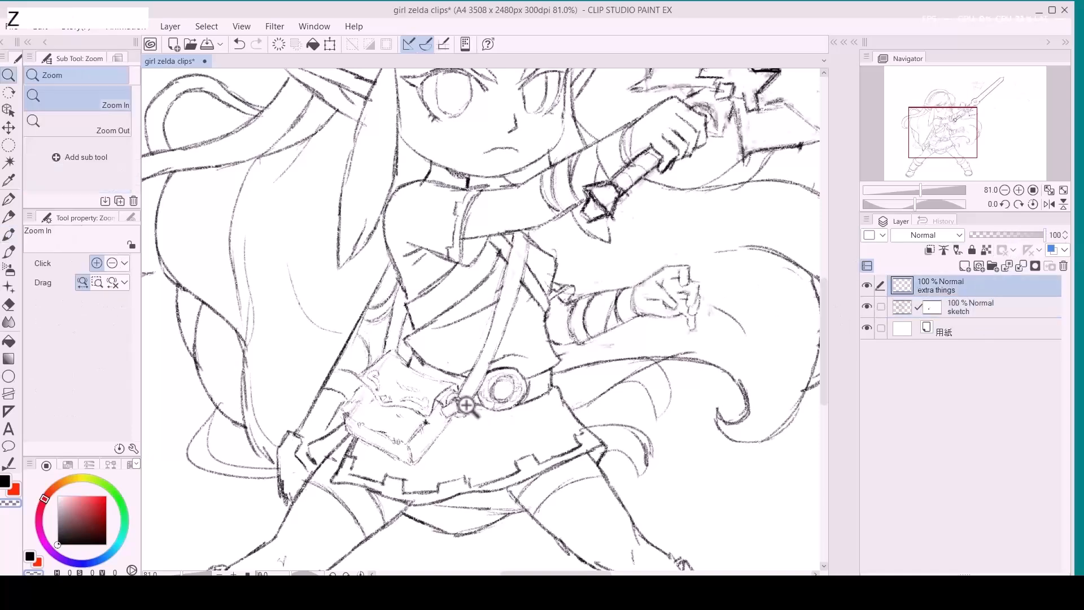
left_click(466, 408)
key("p")
left_click_drag(348, 390, 393, 511)
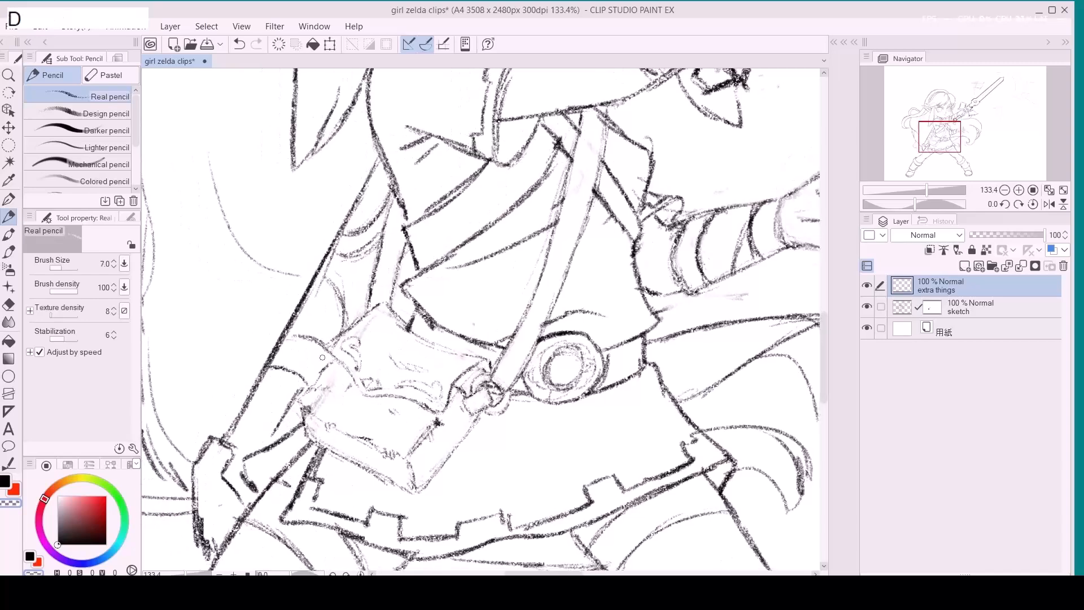
left_click_drag(326, 348, 347, 368)
key("ctrl+z")
key("c")
key("bracketleft")
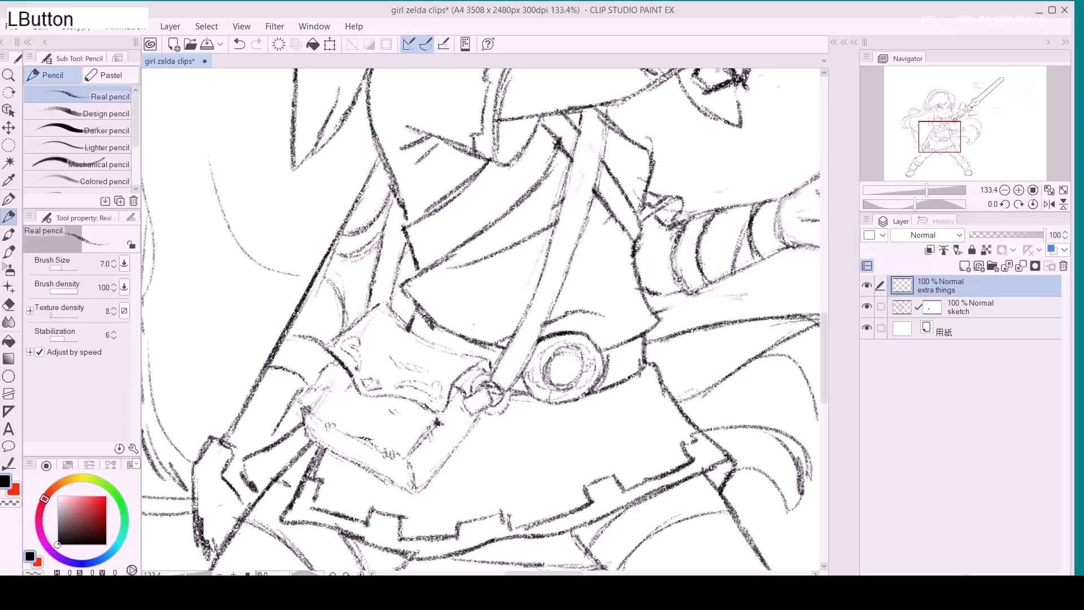
Try to clean up the arm line at the pouch flap's corner on the sketch layer's mask.
left_click(928, 317)
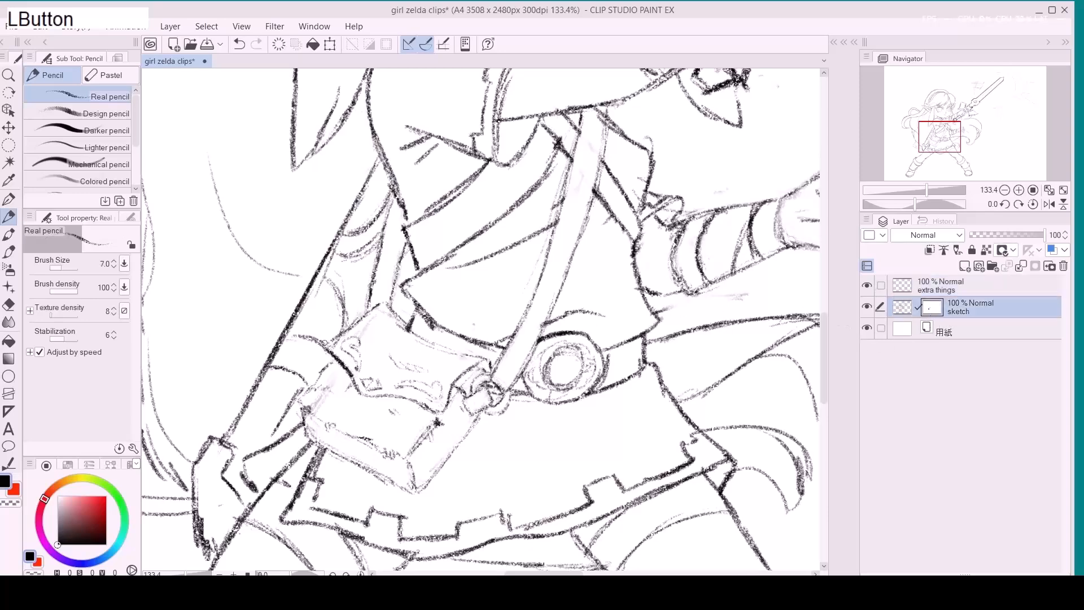
key("c")
left_click_drag(324, 352, 321, 344)
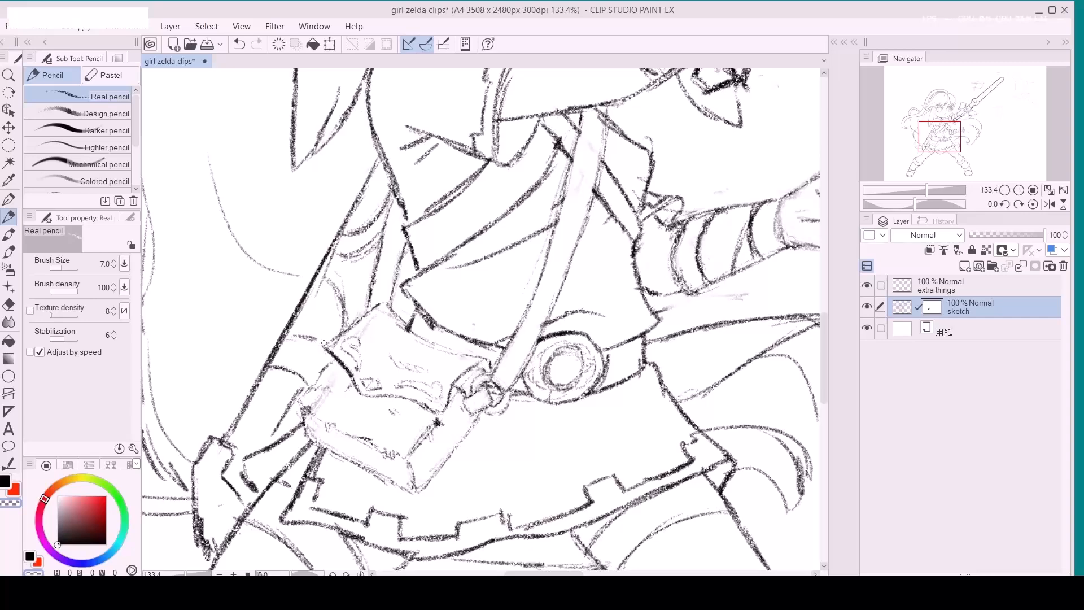
key("ctrl+z")
Erase the end of the arm line that touches the pouch flap's corner on the sketch layer.
left_click(902, 307)
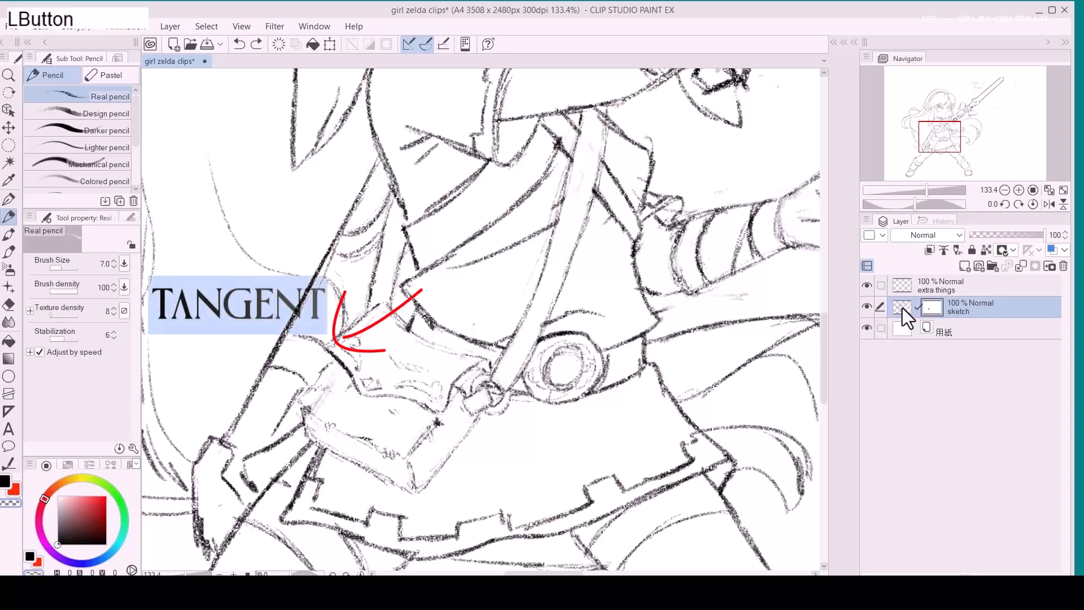
key("e")
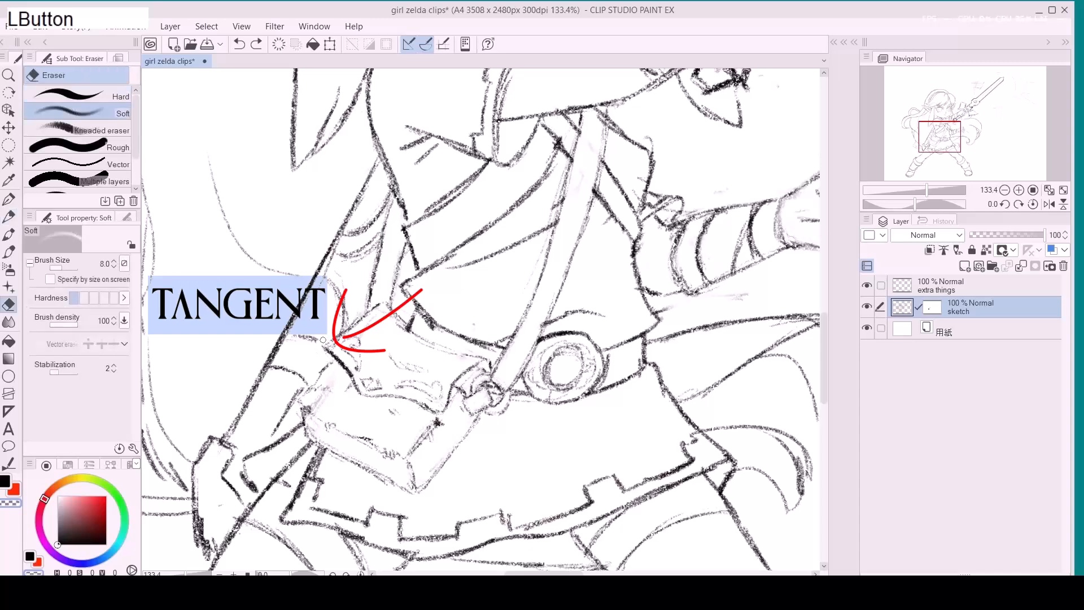
left_click_drag(322, 344, 319, 344)
Redraw the short arm line beside the pouch flap's corner with the Real pencil to remove the tangent.
key("p")
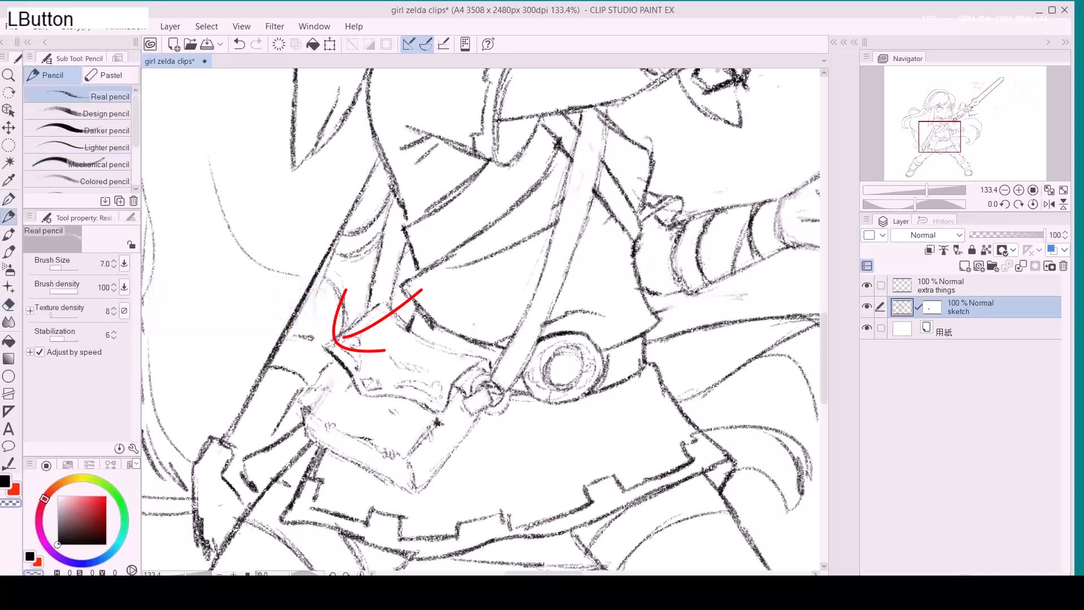
key("p")
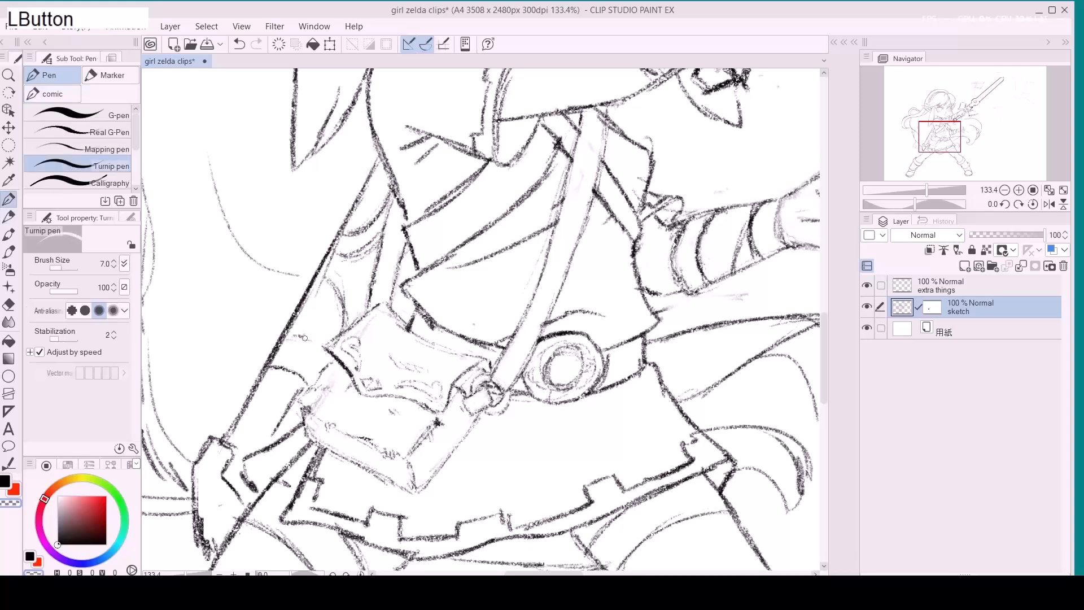
key("ctrl+z")
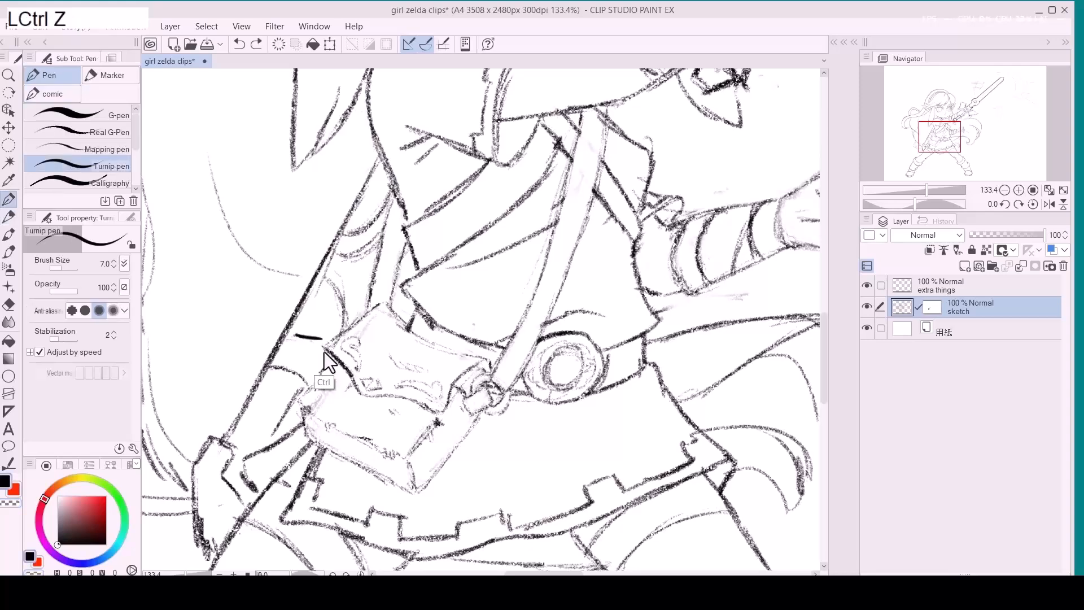
key("p")
left_click_drag(305, 341, 302, 338)
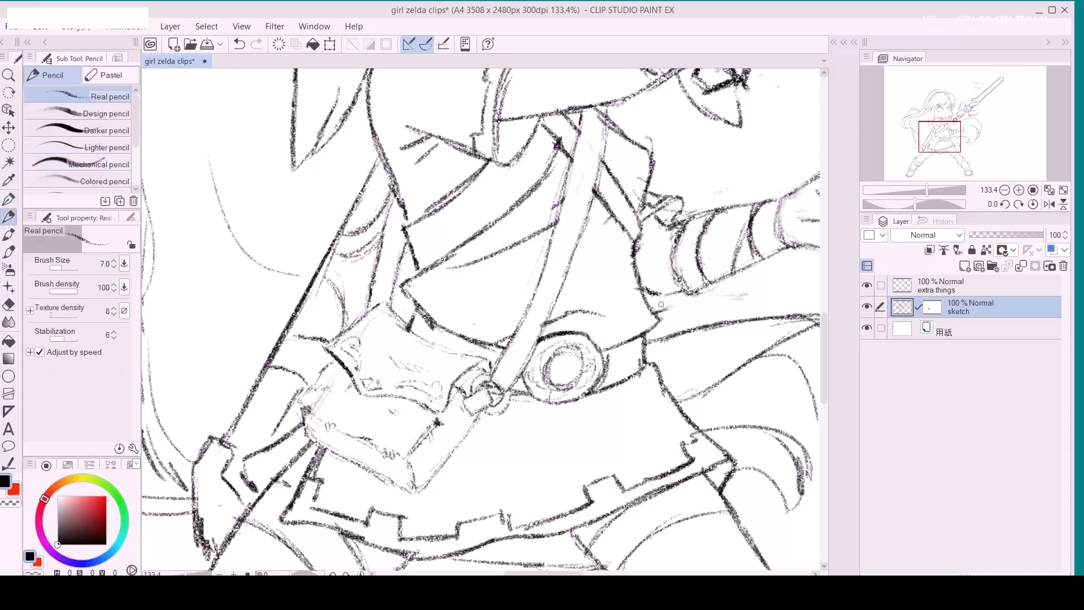
Erase the arm line remnants overlapping the pouch flap on the sketch layer's mask.
key("e")
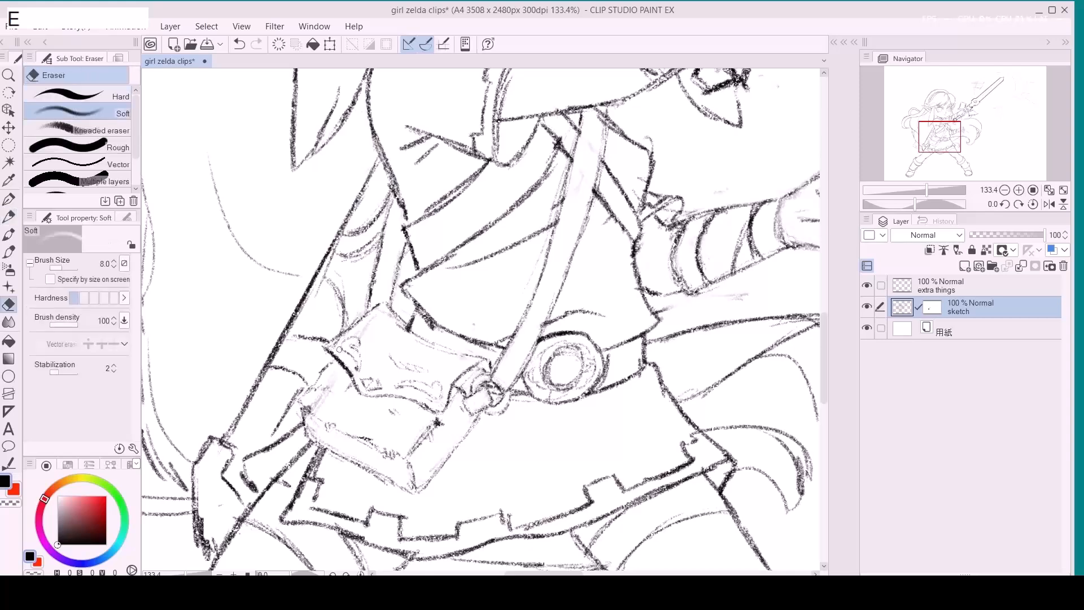
left_click(335, 345)
key("ctrl+z")
left_click(931, 309)
left_click(345, 355)
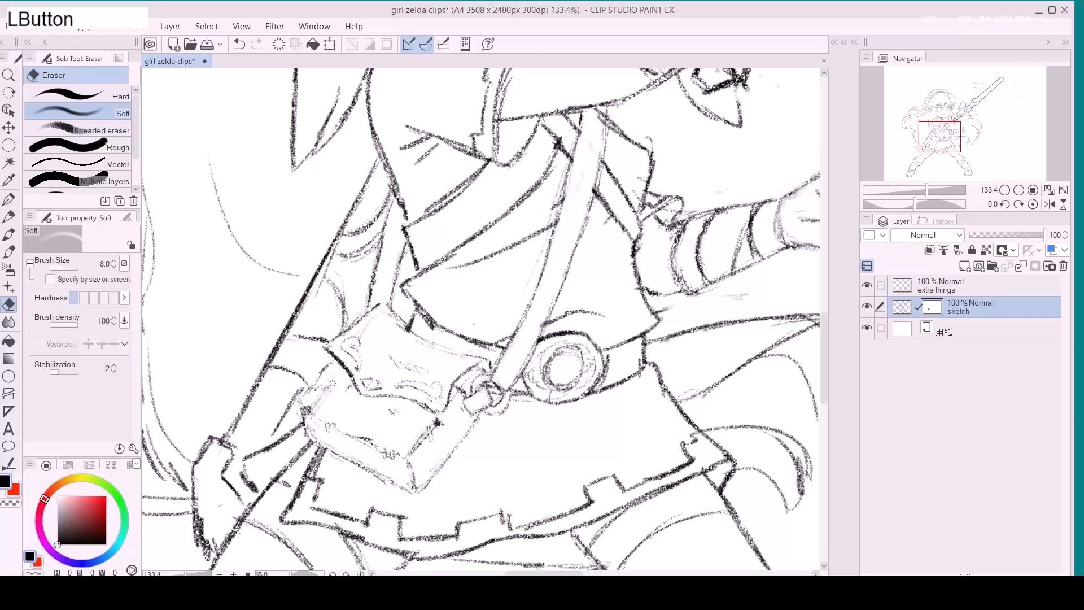
Clean up the pouch's left side on the extra things layer and redraw the outline of the pouch body.
left_click(911, 289)
mouse_move(362, 340)
left_mouse_down()
mouse_move(357, 330)
mouse_move(311, 426)
left_mouse_up()
key("p")
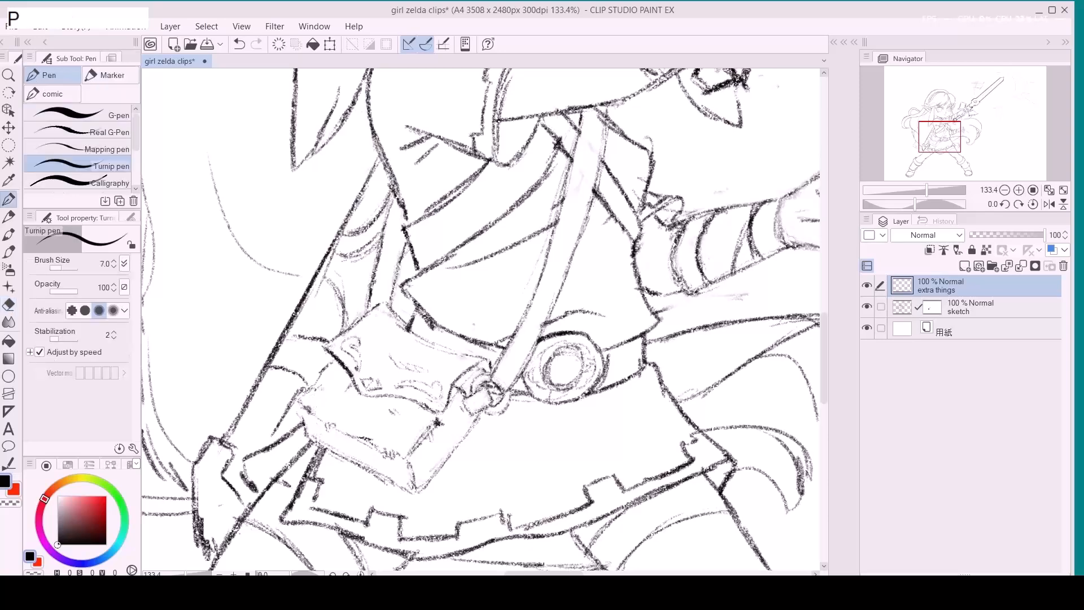
key("a")
key("a")
mouse_move(304, 398)
left_mouse_down()
mouse_move(304, 432)
mouse_move(303, 395)
mouse_move(328, 366)
left_mouse_up()
mouse_move(307, 437)
left_mouse_down()
mouse_move(413, 492)
mouse_move(471, 424)
left_mouse_up()
Strengthen the lower edge and outline of the pouch flap with the Real pencil.
key("d")
key("d")
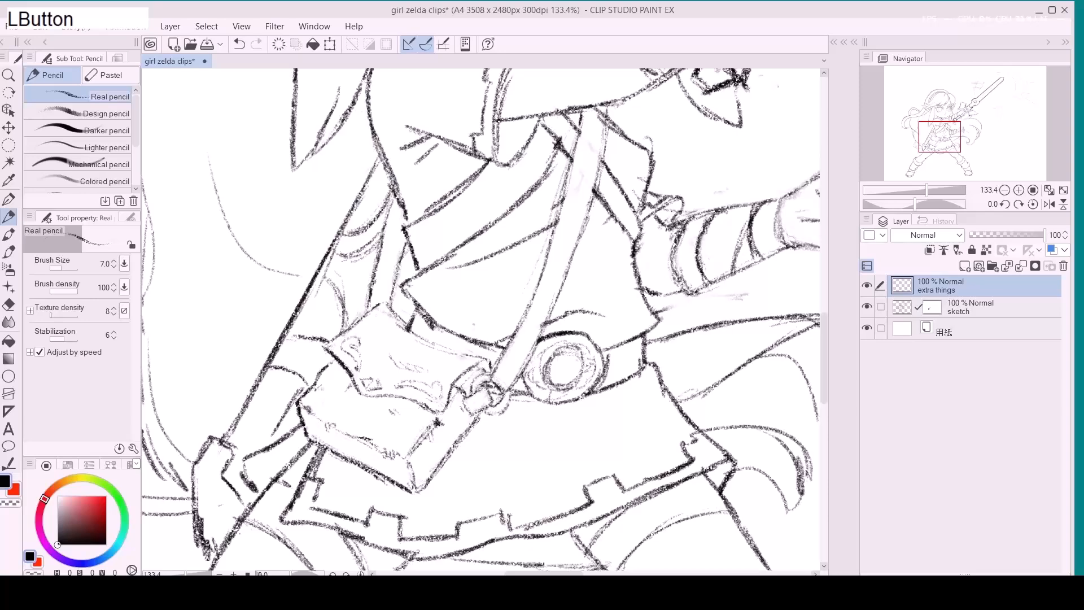
left_click_drag(375, 390, 446, 410)
mouse_move(337, 334)
left_mouse_down()
mouse_move(379, 304)
mouse_move(435, 345)
mouse_move(491, 362)
mouse_move(456, 445)
left_mouse_up()
Examine the whole character sketch with the new pouch and strap, then the chest area.
key("space")
key("ctrl+space")
left_click_drag(529, 350, 486, 422)
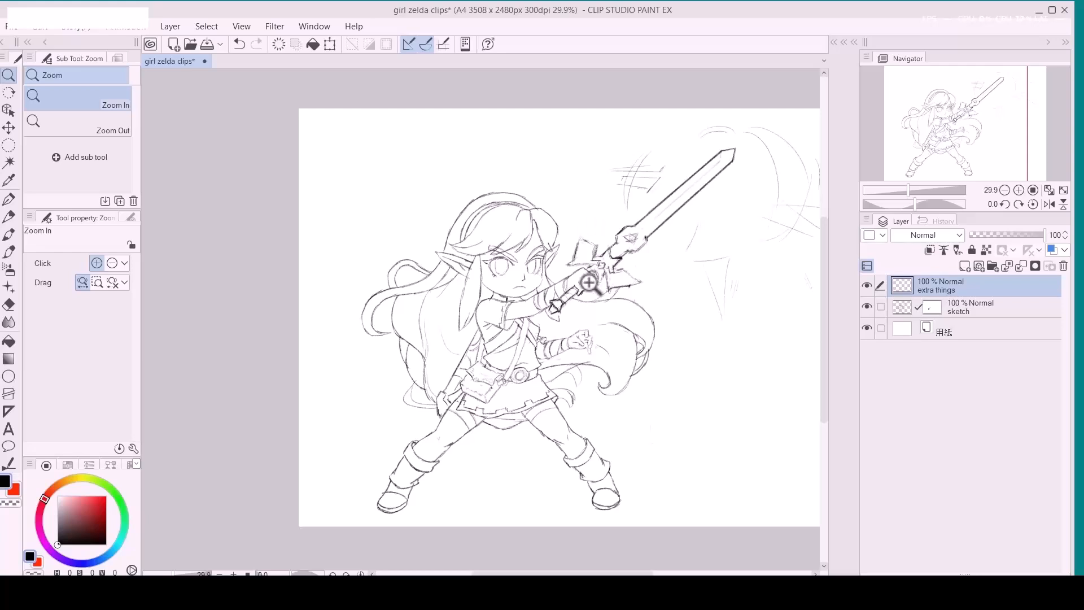
left_click(506, 415)
left_click_drag(505, 415, 526, 359)
left_click_drag(508, 295, 508, 331)
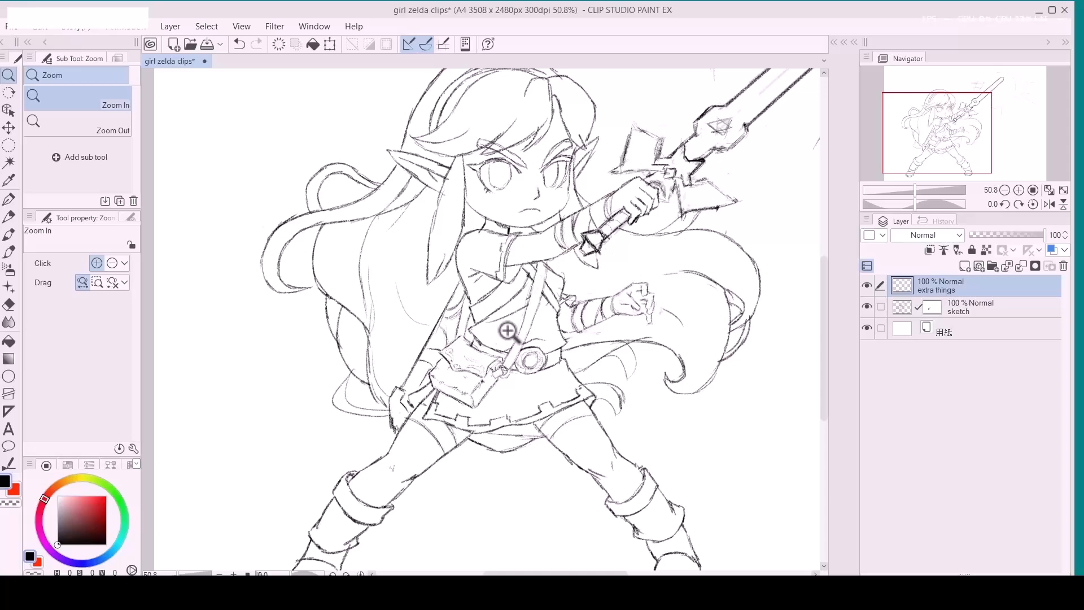
mouse_move(529, 298)
left_mouse_down()
mouse_move(563, 294)
mouse_move(516, 291)
mouse_move(489, 316)
left_mouse_up()
key("space")
key("space")
Sketch a round clasp with pointed prongs on the chest strap, using the Real pencil at size 6.
key("p")
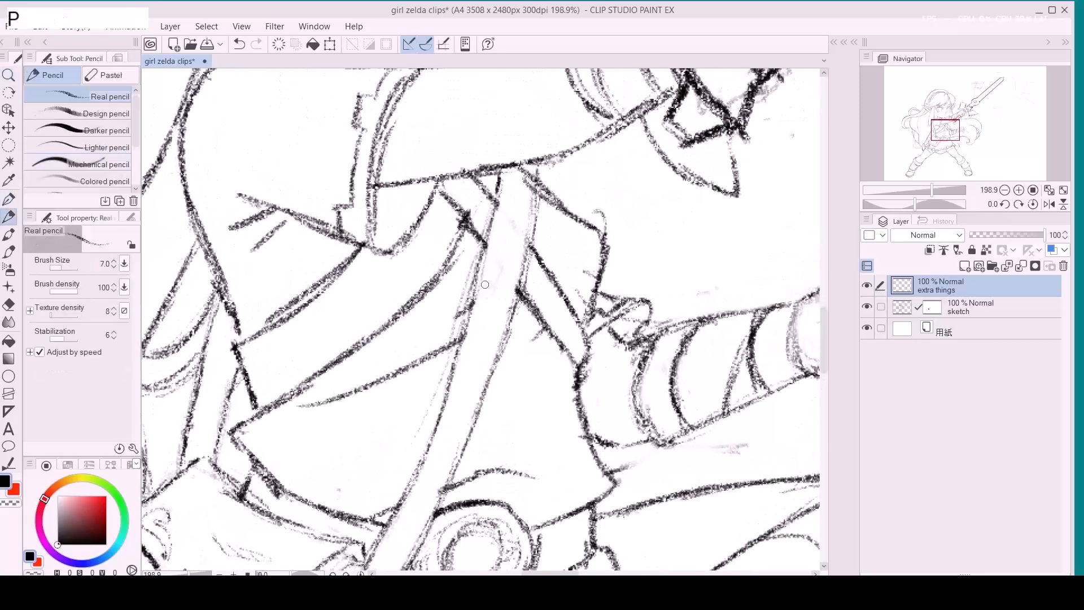
key("a")
key("space")
left_click_drag(486, 298, 503, 249)
mouse_move(474, 328)
left_mouse_down()
mouse_move(473, 412)
mouse_move(426, 435)
mouse_move(429, 424)
left_mouse_up()
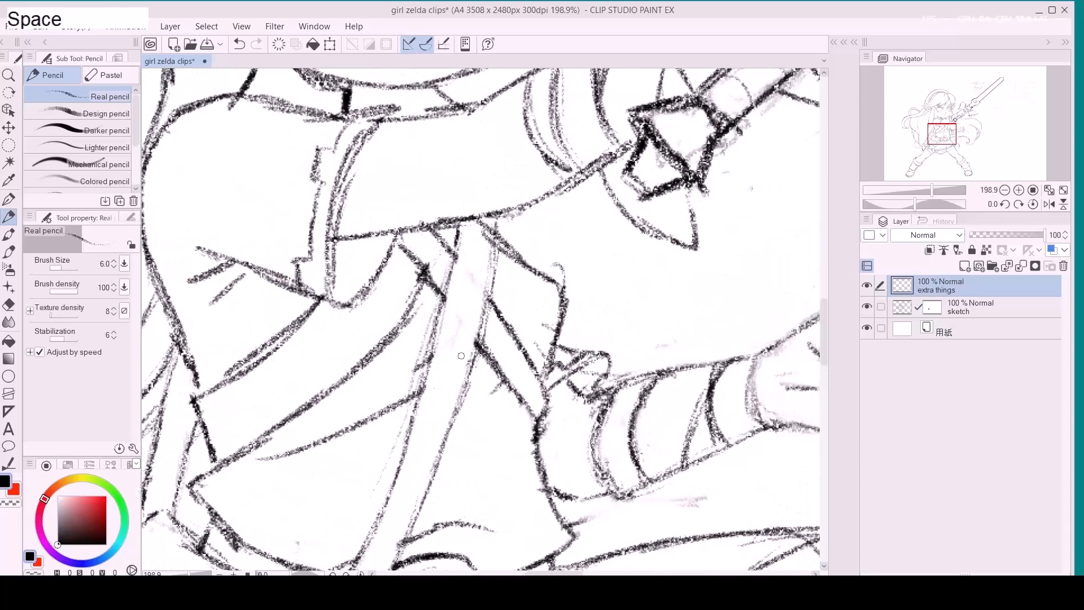
mouse_move(462, 389)
left_mouse_down()
mouse_move(464, 337)
mouse_move(469, 353)
mouse_move(446, 353)
mouse_move(467, 356)
mouse_move(424, 305)
mouse_move(421, 329)
mouse_move(434, 340)
mouse_move(498, 320)
mouse_move(487, 346)
mouse_move(456, 354)
mouse_move(438, 345)
mouse_move(422, 360)
mouse_move(436, 374)
mouse_move(448, 361)
mouse_move(474, 367)
mouse_move(477, 380)
left_mouse_up()
Erase the strap and tunic lines running through the clasp on the extra things and sketch layers.
key("e")
mouse_move(434, 334)
left_mouse_down()
mouse_move(435, 319)
mouse_move(427, 363)
mouse_move(474, 338)
mouse_move(462, 376)
mouse_move(495, 332)
left_mouse_up()
left_click(906, 310)
mouse_move(428, 316)
left_mouse_down()
mouse_move(438, 351)
mouse_move(429, 360)
mouse_move(490, 341)
left_mouse_up()
left_click(912, 285)
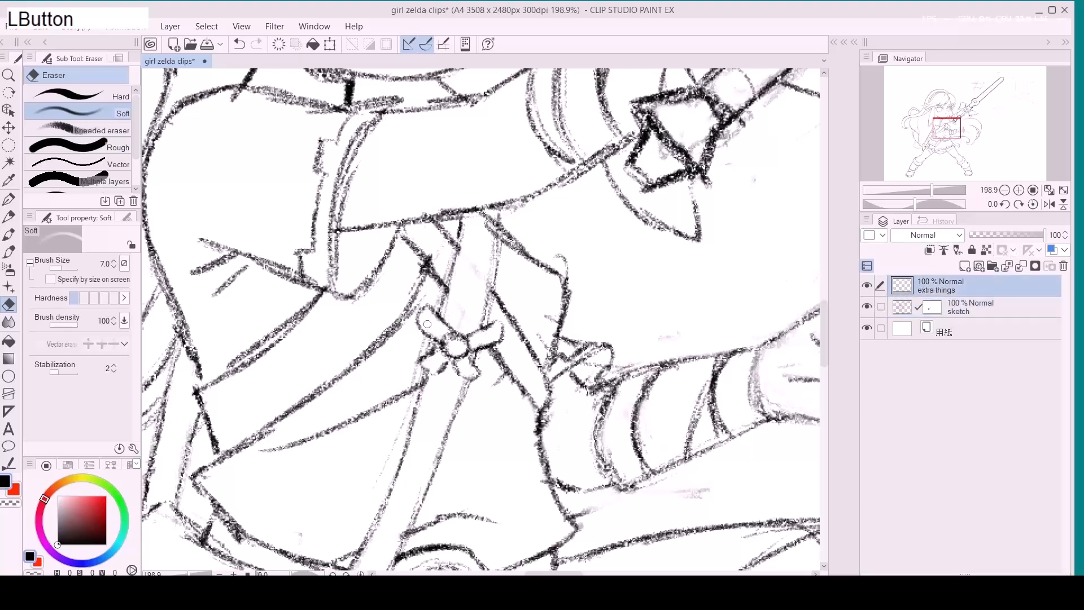
Refine the clasp's central ring and prongs with the soft eraser and Real pencil.
mouse_move(453, 347)
left_mouse_down()
mouse_move(469, 365)
mouse_move(473, 274)
mouse_move(447, 321)
mouse_move(449, 333)
mouse_move(463, 329)
mouse_move(443, 356)
mouse_move(434, 342)
mouse_move(446, 358)
mouse_move(470, 358)
mouse_move(439, 346)
mouse_move(443, 329)
mouse_move(458, 329)
mouse_move(446, 361)
left_mouse_up()
key("p")
key("e")
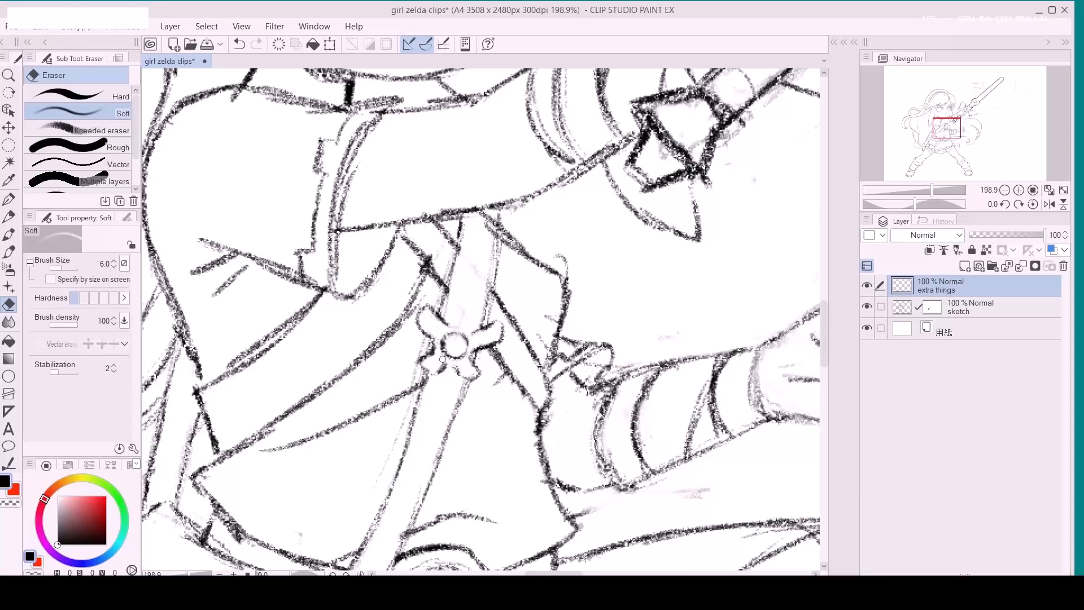
key("p")
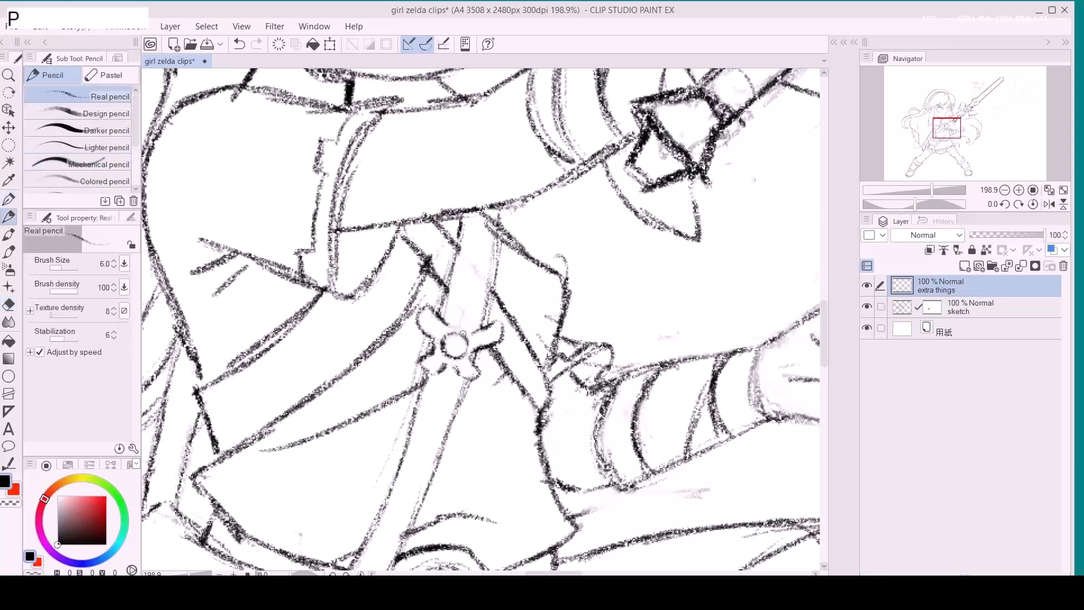
mouse_move(440, 320)
left_mouse_down()
mouse_move(470, 334)
mouse_move(449, 367)
mouse_move(454, 328)
mouse_move(486, 344)
mouse_move(441, 361)
left_mouse_up()
Try sketching strokes that rise from the belt buckle across the front of the tunic.
key("ctrl+space")
left_click_drag(513, 367, 490, 368)
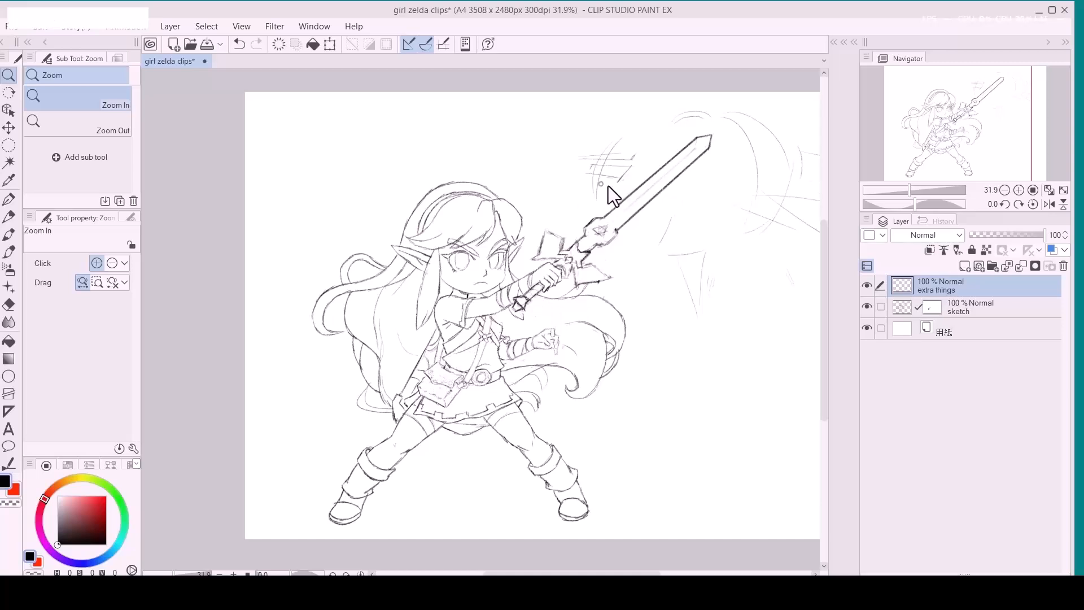
mouse_move(488, 376)
left_mouse_down()
mouse_move(512, 329)
mouse_move(511, 363)
mouse_move(485, 387)
mouse_move(469, 371)
left_mouse_up()
key("p")
key("p")
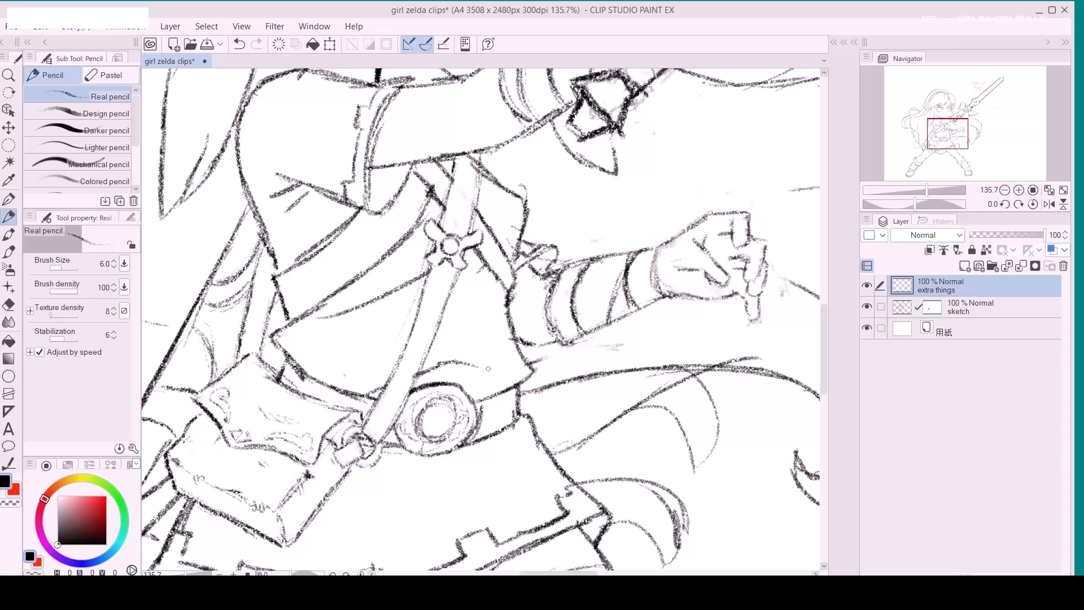
mouse_move(454, 375)
left_mouse_down()
mouse_move(459, 329)
mouse_move(478, 314)
mouse_move(463, 372)
mouse_move(475, 315)
mouse_move(473, 363)
left_mouse_up()
Erase the strokes above the belt buckle with the soft eraser at size 10 and return to the Real pencil.
key("e")
key("e")
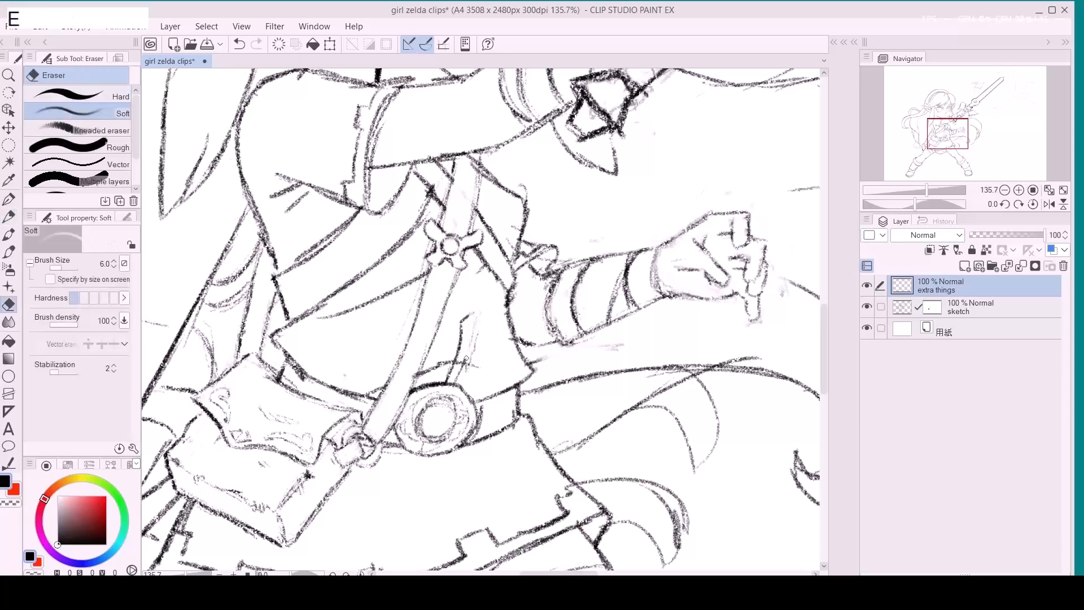
key("d")
key("d")
key("d")
mouse_move(472, 316)
left_mouse_down()
mouse_move(455, 363)
mouse_move(473, 356)
mouse_move(441, 382)
left_mouse_up()
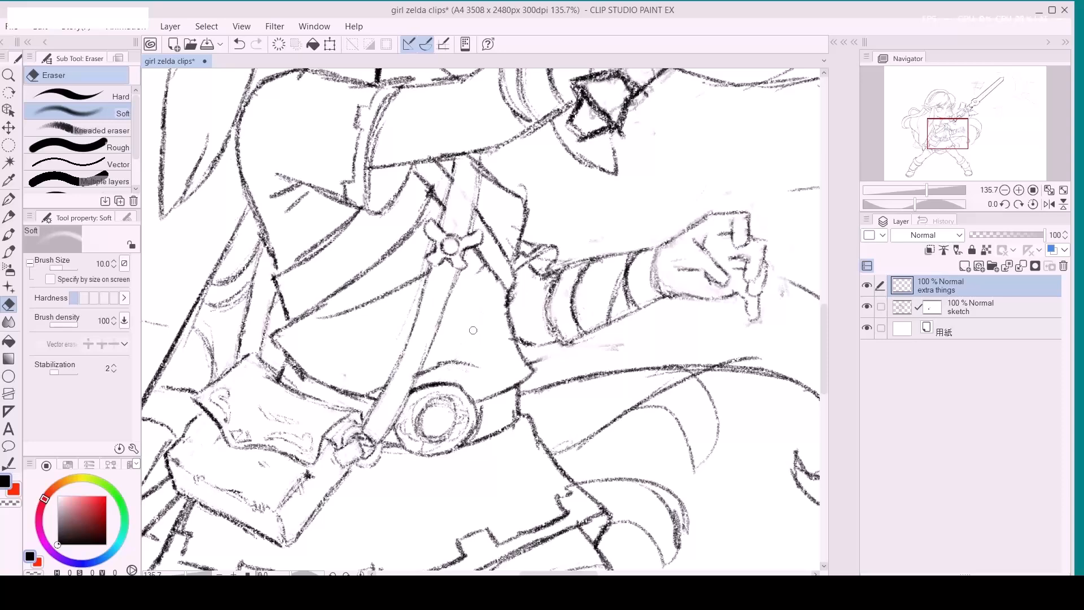
key("p")
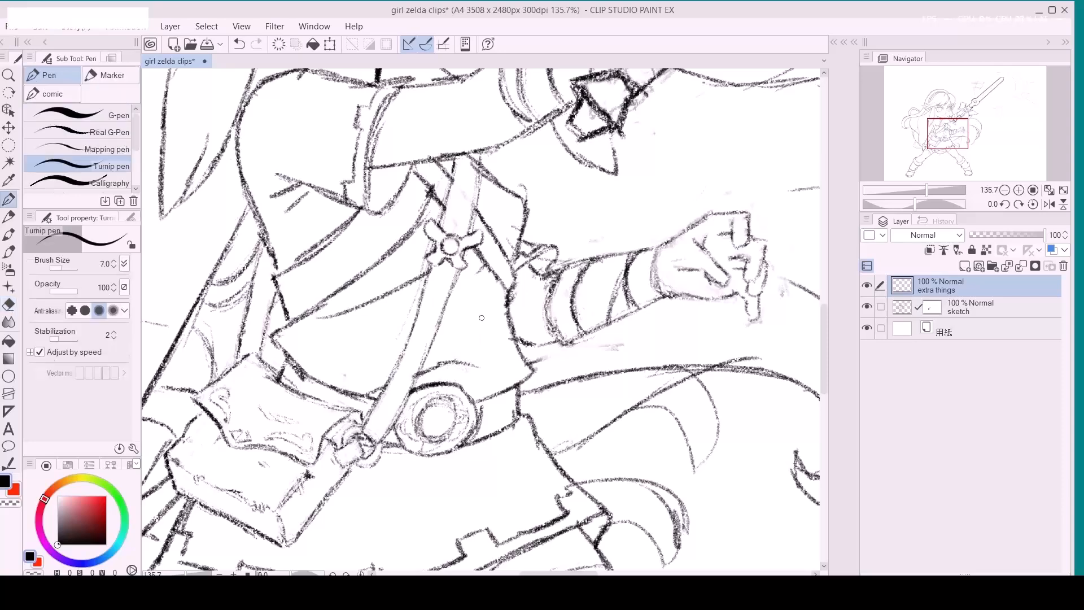
key("p")
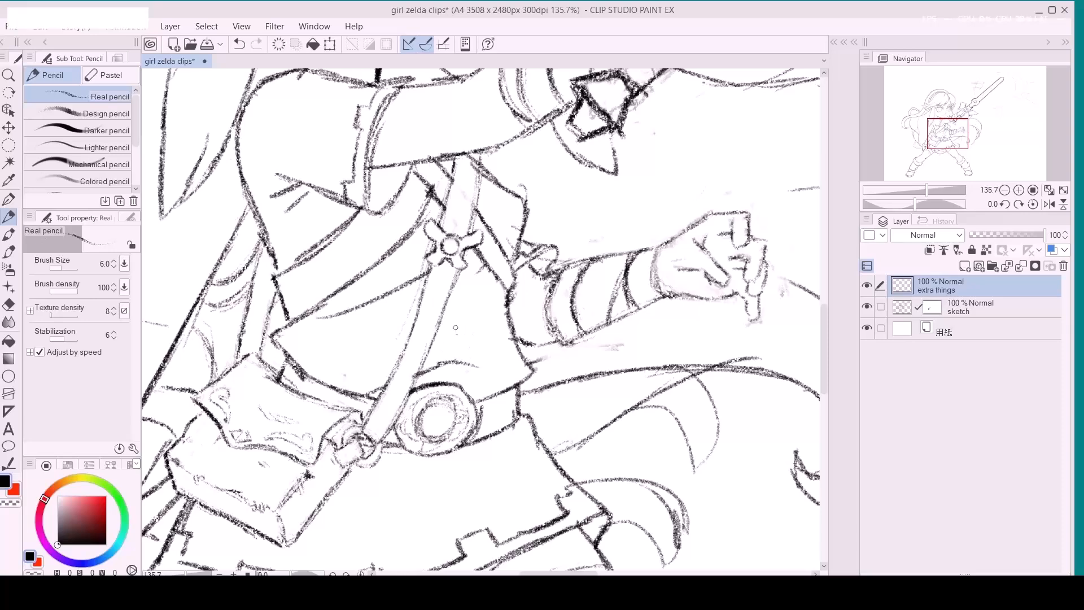
key("space")
mouse_move(491, 392)
left_mouse_down()
mouse_move(469, 330)
mouse_move(482, 358)
mouse_move(472, 369)
mouse_move(483, 319)
left_mouse_up()
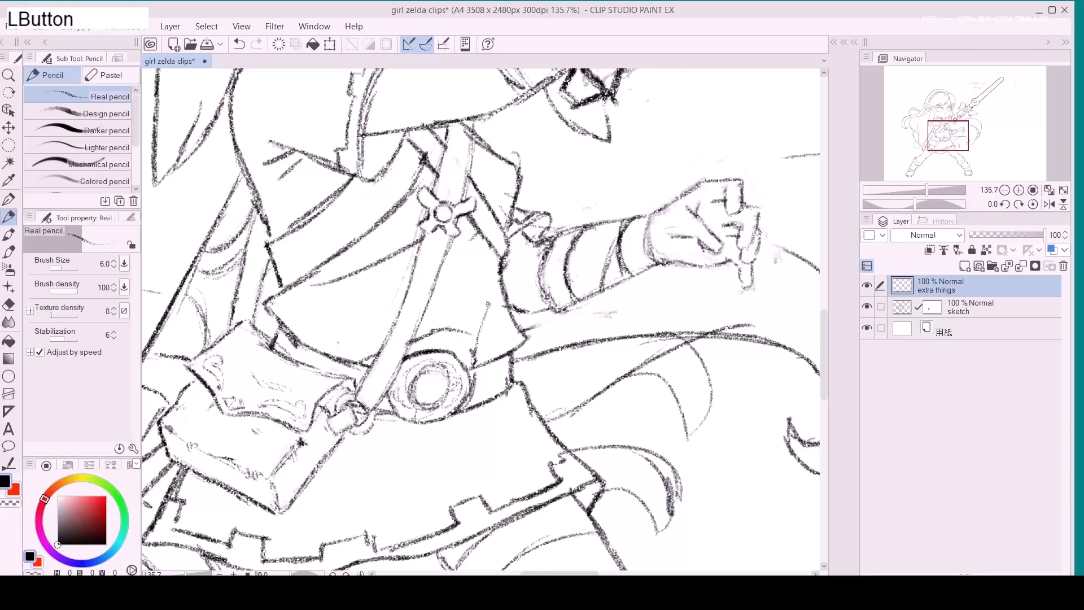
left_click_drag(471, 287, 464, 285)
left_click_drag(451, 349, 451, 301)
mouse_move(447, 352)
left_mouse_down()
mouse_move(442, 305)
mouse_move(469, 288)
mouse_move(473, 305)
left_mouse_up()
key("e")
mouse_move(472, 304)
left_mouse_down()
mouse_move(460, 294)
mouse_move(451, 335)
mouse_move(475, 288)
mouse_move(455, 294)
mouse_move(456, 341)
mouse_move(477, 346)
left_mouse_up()
key("d")
key("d")
key("d")
key("d")
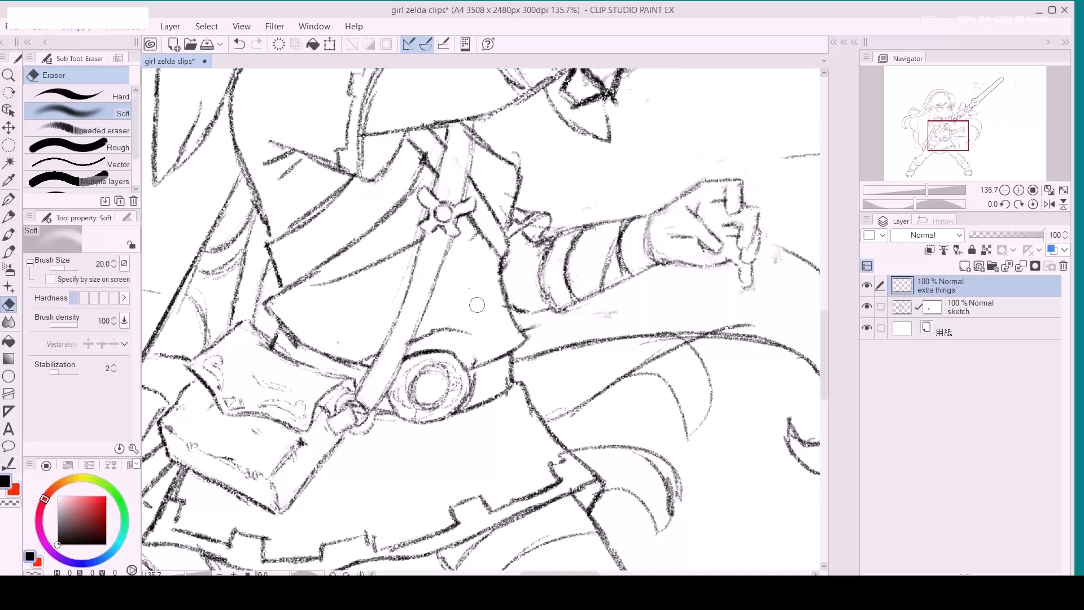
key("p")
left_click_drag(465, 302, 476, 308)
key("ctrl+z")
key("p")
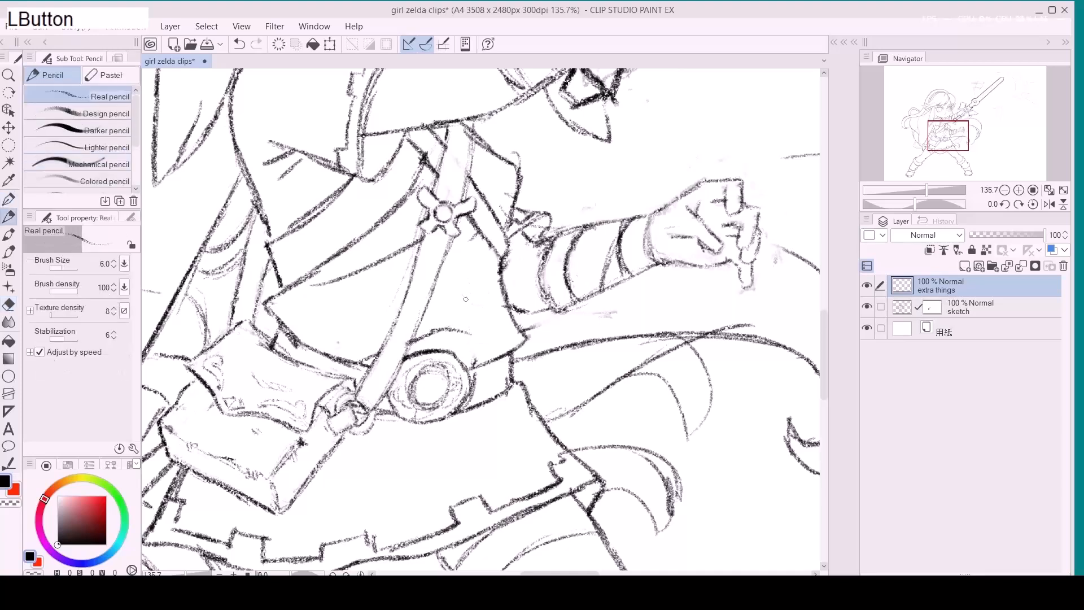
Sketch a slanted cylindrical case with an oval end rising from the belt buckle using the Real pencil.
mouse_move(492, 302)
left_mouse_down()
mouse_move(460, 300)
mouse_move(464, 291)
mouse_move(469, 305)
mouse_move(458, 279)
left_mouse_up()
mouse_move(478, 281)
left_mouse_down()
mouse_move(479, 347)
mouse_move(464, 331)
left_mouse_up()
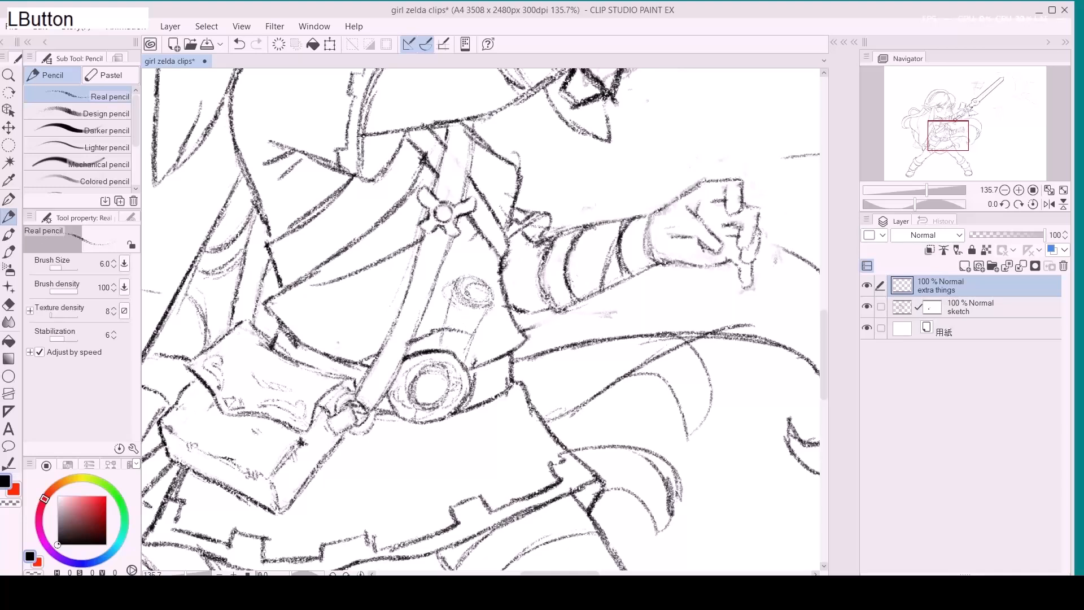
mouse_move(454, 313)
left_mouse_down()
mouse_move(470, 274)
mouse_move(492, 301)
mouse_move(458, 306)
mouse_move(461, 287)
mouse_move(499, 319)
mouse_move(468, 362)
mouse_move(500, 323)
mouse_move(462, 305)
mouse_move(488, 324)
mouse_move(483, 291)
mouse_move(447, 283)
mouse_move(442, 295)
mouse_move(470, 289)
mouse_move(443, 348)
mouse_move(453, 283)
mouse_move(468, 284)
mouse_move(482, 305)
left_mouse_up()
key("e")
key("p")
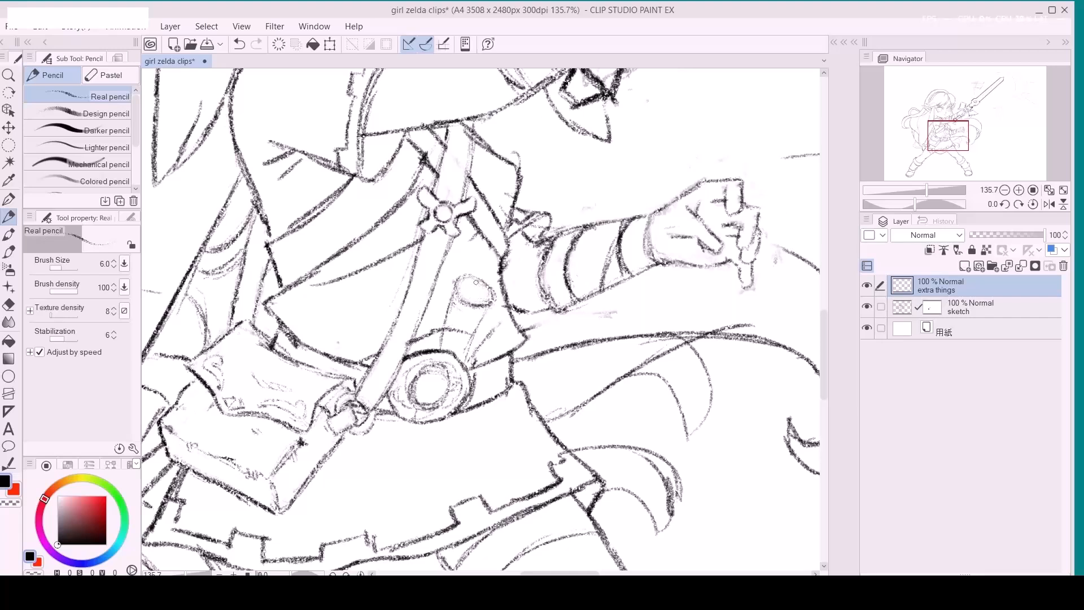
Draw a spiral inside the cylinder's oval end and reinforce the cylinder's outline.
left_click_drag(476, 283, 474, 279)
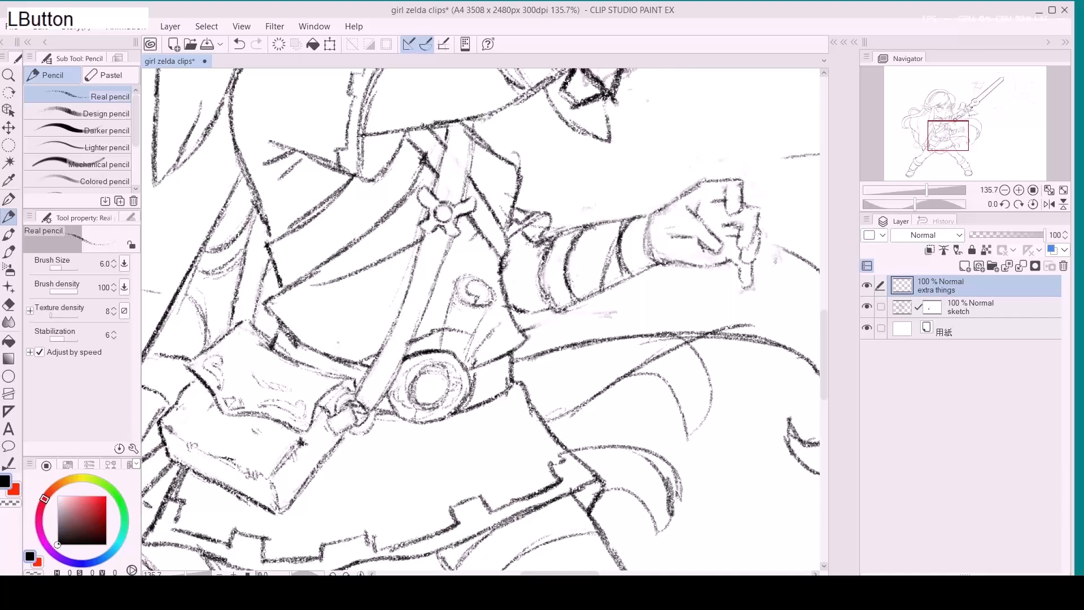
left_click_drag(467, 277, 471, 278)
mouse_move(445, 326)
left_mouse_down()
mouse_move(452, 279)
mouse_move(496, 303)
mouse_move(498, 315)
mouse_move(471, 278)
mouse_move(476, 300)
mouse_move(455, 276)
left_mouse_up()
Erase the belt line crossing the cylinder on the sketch layer with the soft eraser at size 20.
left_click(959, 317)
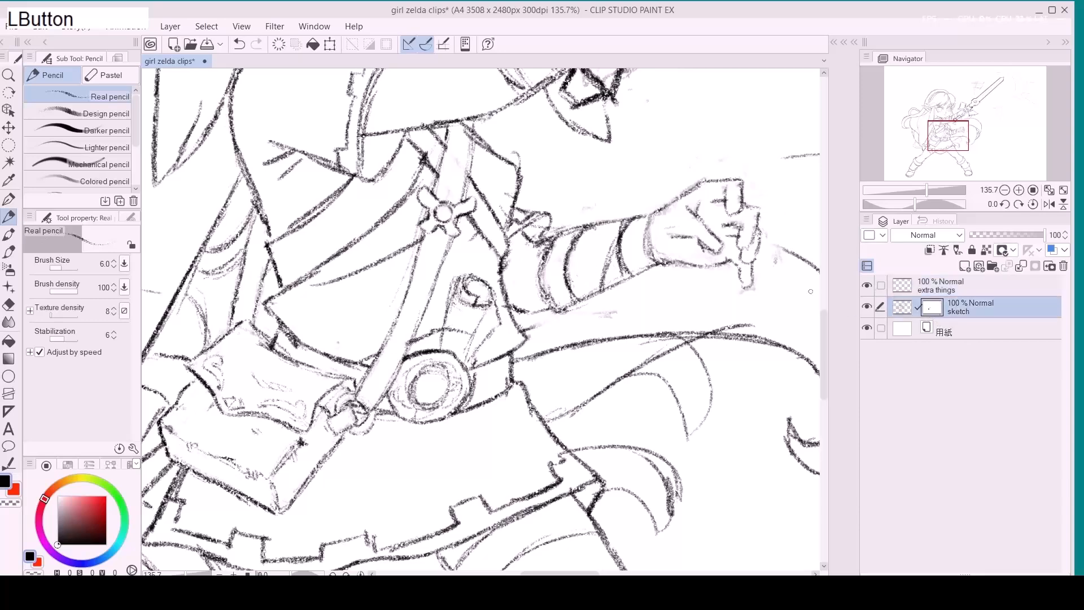
key("e")
mouse_move(458, 336)
left_mouse_down()
mouse_move(461, 323)
mouse_move(455, 333)
left_mouse_up()
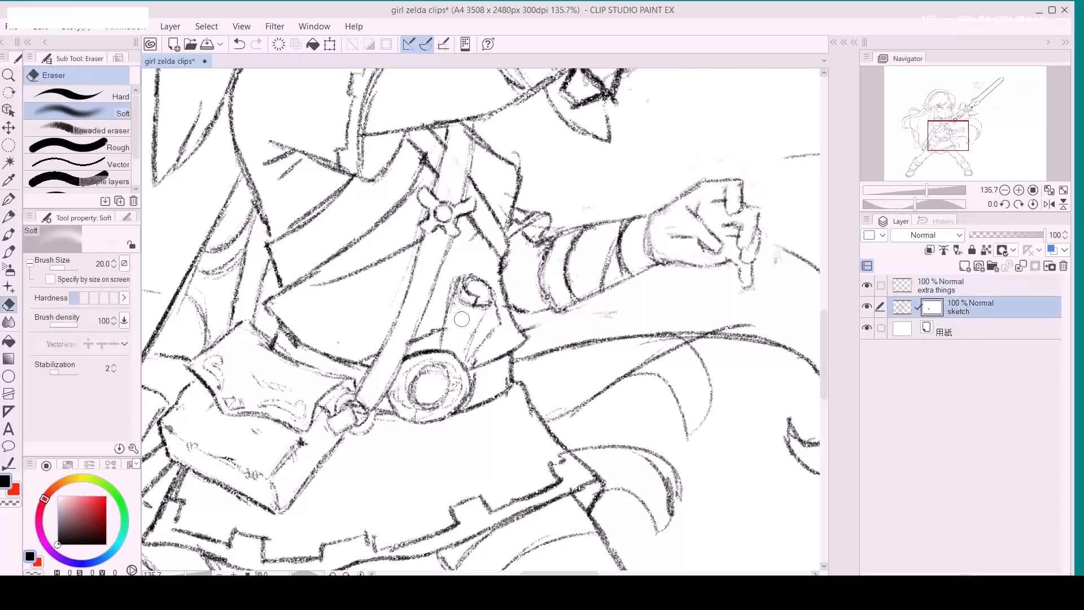
Erase the spiral inside the cylinder's end on the extra things layer with the soft eraser at size 7.
left_click(960, 285)
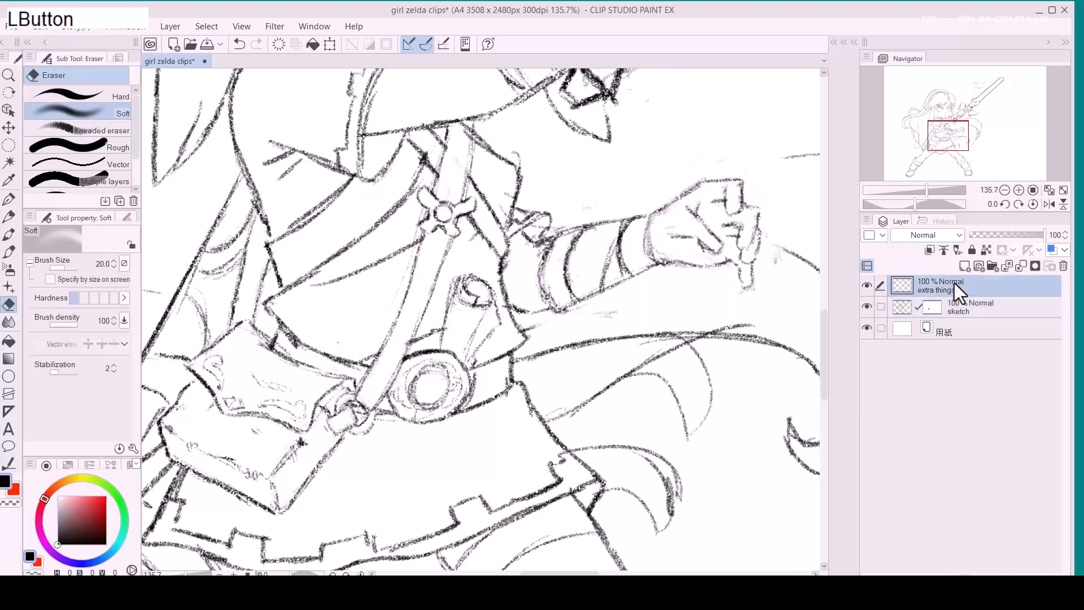
key("bracketright")
key("bracketright")
mouse_move(460, 292)
left_mouse_down()
mouse_move(452, 304)
mouse_move(460, 278)
left_mouse_up()
key("p")
key("e")
left_click(465, 284)
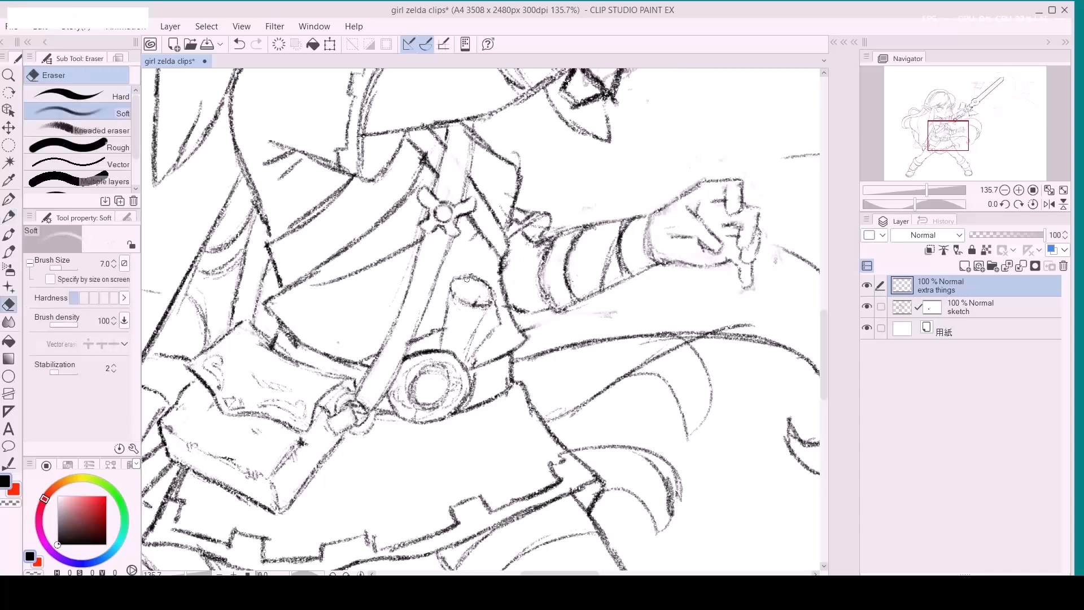
Redraw the cylinder's oval rim with the Real pencil and add inner detail lines to it.
key("p")
left_click(471, 277)
left_click_drag(458, 295, 458, 275)
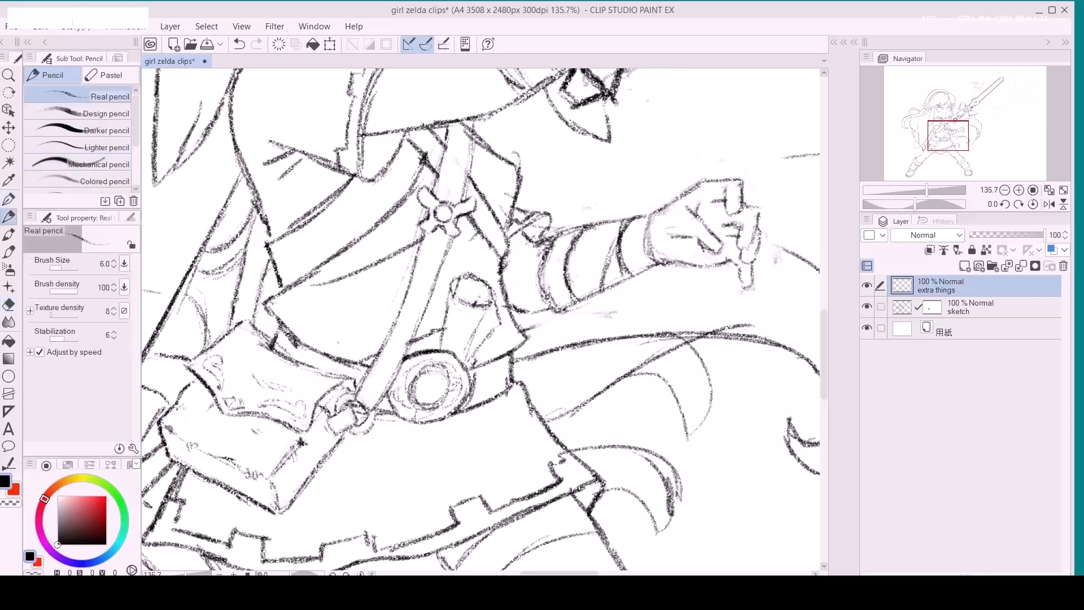
left_click(459, 285)
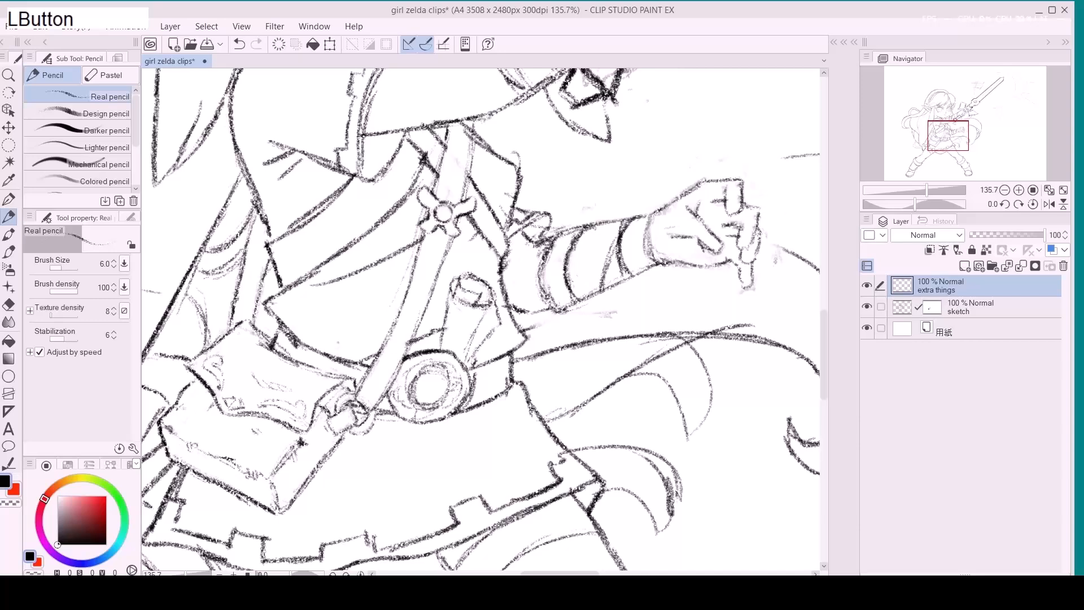
left_click_drag(460, 278, 460, 283)
key("e")
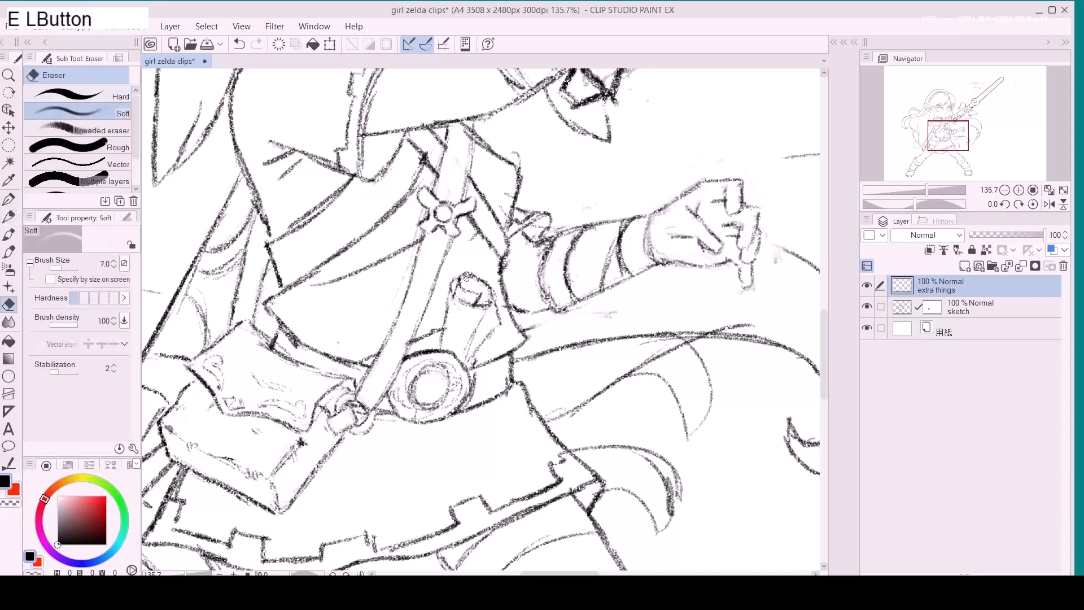
Strengthen the cylinder's side edge and the underside of its rim with the Real pencil.
key("p")
mouse_move(487, 285)
left_mouse_down()
mouse_move(479, 319)
mouse_move(496, 294)
mouse_move(501, 317)
mouse_move(467, 367)
mouse_move(473, 327)
left_mouse_up()
key("e")
key("p")
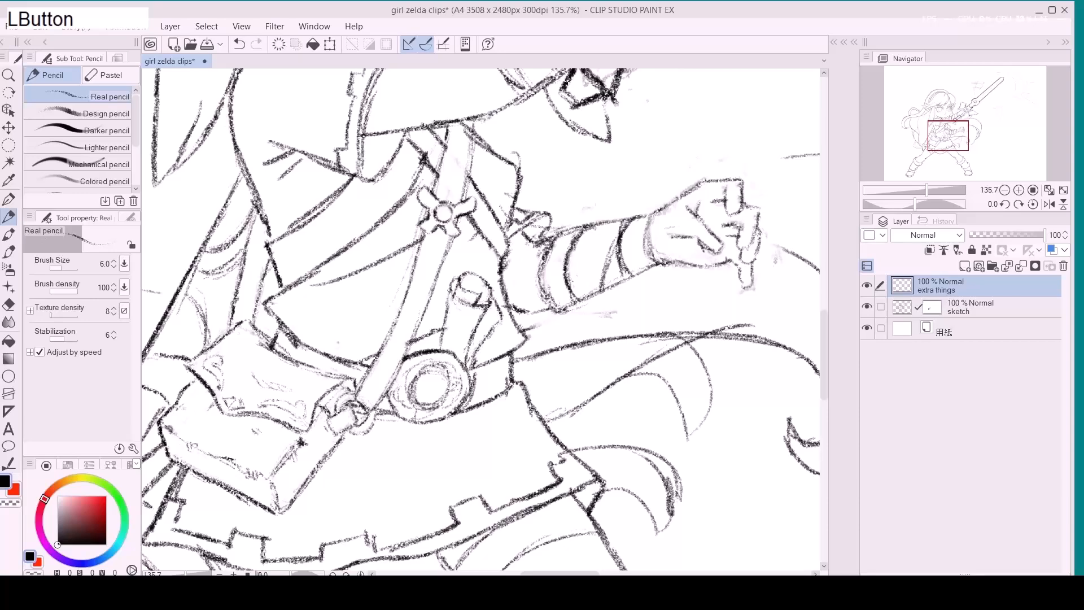
left_click_drag(469, 291, 481, 304)
Sketch the cylinder's other rounded end below the belt buckle, with an inner ring and detail lines.
mouse_move(450, 425)
left_mouse_down()
mouse_move(444, 346)
mouse_move(431, 340)
mouse_move(451, 361)
left_mouse_up()
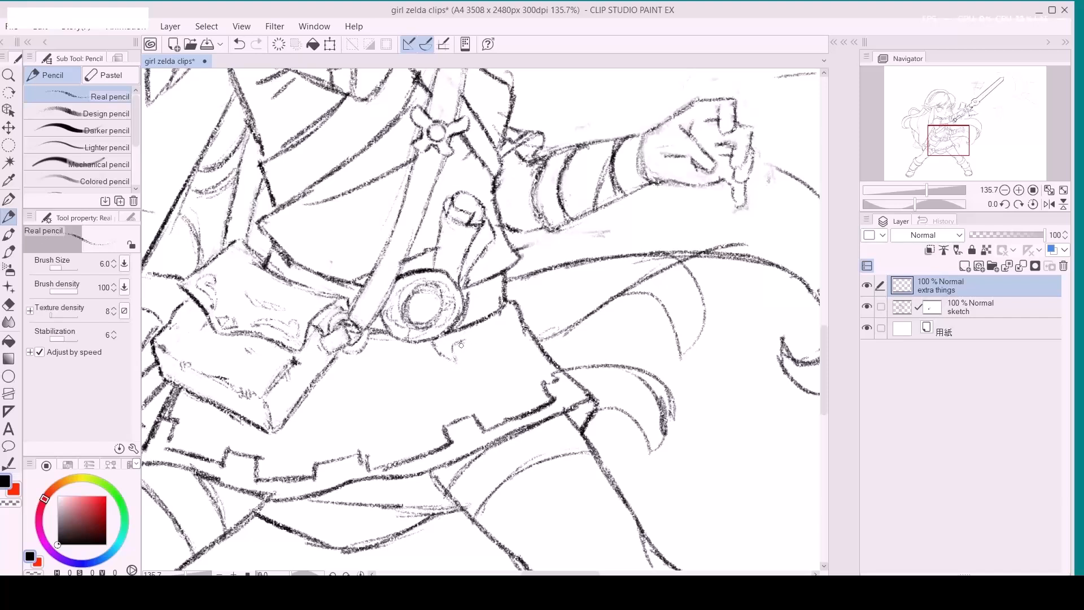
mouse_move(467, 341)
left_mouse_down()
mouse_move(489, 337)
mouse_move(452, 357)
mouse_move(457, 332)
mouse_move(453, 355)
mouse_move(468, 348)
mouse_move(471, 362)
mouse_move(456, 359)
mouse_move(493, 353)
mouse_move(471, 349)
mouse_move(482, 339)
mouse_move(472, 336)
mouse_move(449, 362)
mouse_move(467, 364)
mouse_move(496, 344)
left_mouse_up()
key("e")
key("p")
mouse_move(459, 335)
left_mouse_down()
mouse_move(482, 341)
mouse_move(455, 365)
mouse_move(475, 340)
mouse_move(431, 347)
mouse_move(454, 375)
mouse_move(479, 372)
mouse_move(456, 366)
mouse_move(460, 351)
mouse_move(489, 345)
mouse_move(495, 365)
mouse_move(487, 357)
mouse_move(465, 378)
mouse_move(483, 368)
mouse_move(482, 354)
mouse_move(460, 355)
mouse_move(470, 368)
mouse_move(478, 345)
mouse_move(471, 354)
mouse_move(487, 348)
mouse_move(490, 361)
mouse_move(469, 374)
mouse_move(488, 367)
mouse_move(488, 350)
left_mouse_up()
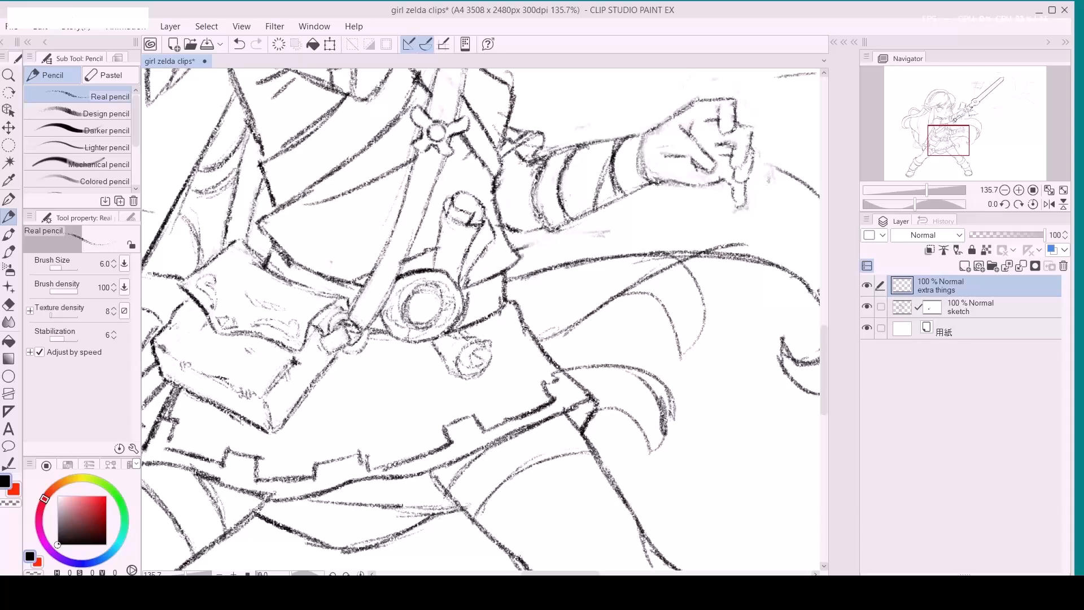
mouse_move(480, 340)
left_mouse_down()
mouse_move(491, 343)
mouse_move(487, 311)
mouse_move(476, 368)
mouse_move(484, 351)
left_mouse_up()
Erase the stray background strokes around the sword on the sketch layer with the soft eraser at size 125.
key("ctrl+space")
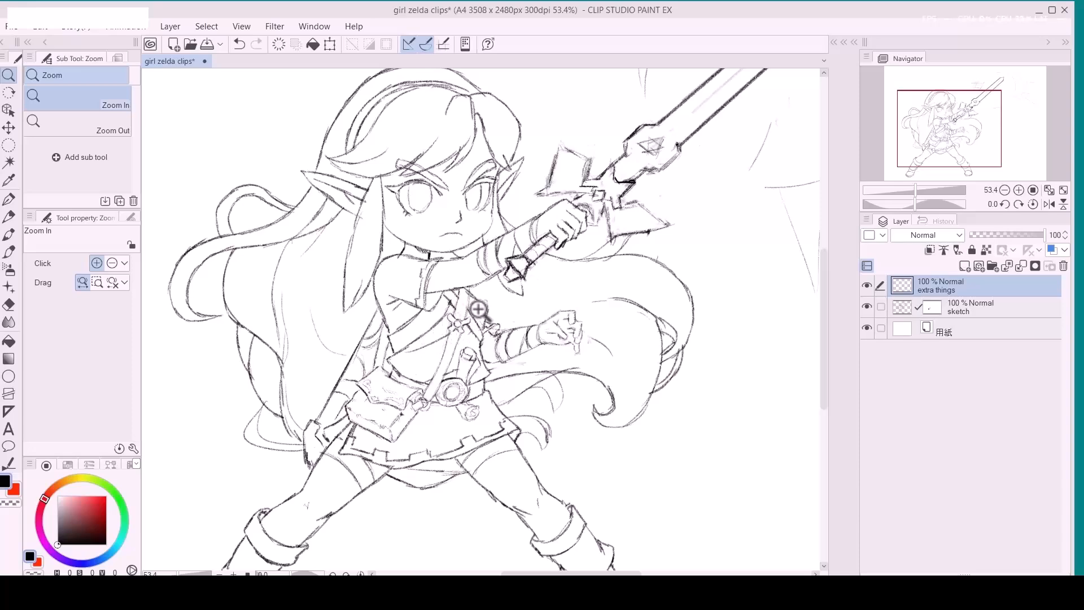
left_click_drag(478, 313, 458, 337)
left_click_drag(454, 402, 505, 397)
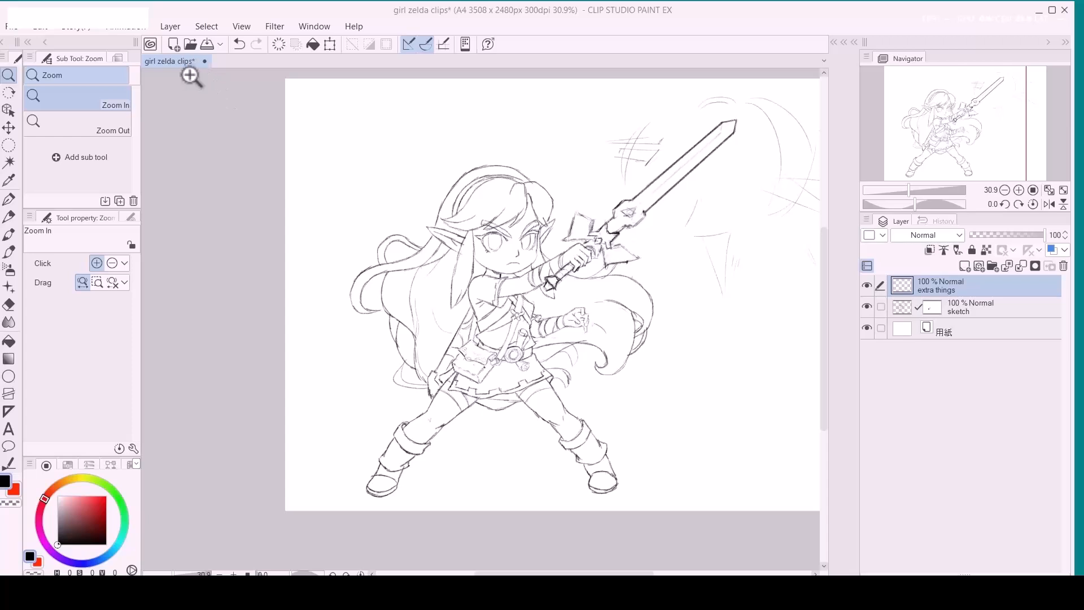
left_click(907, 307)
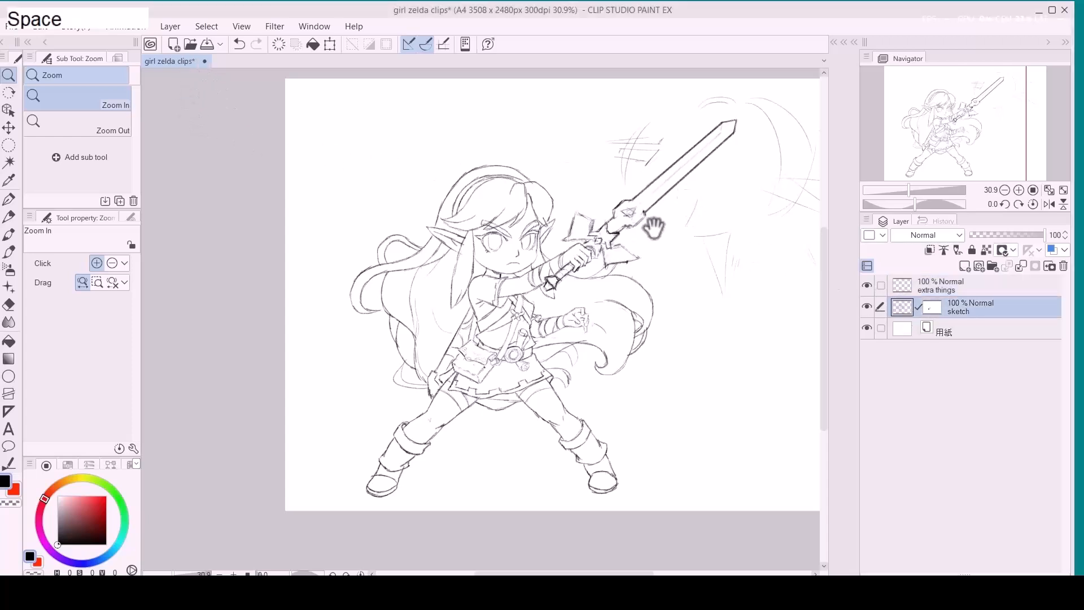
left_click_drag(651, 228, 594, 232)
key("e")
mouse_move(585, 132)
left_mouse_down()
mouse_move(560, 176)
mouse_move(602, 148)
mouse_move(580, 119)
left_mouse_up()
mouse_move(640, 216)
left_mouse_down()
mouse_move(628, 244)
mouse_move(701, 234)
mouse_move(745, 147)
left_mouse_up()
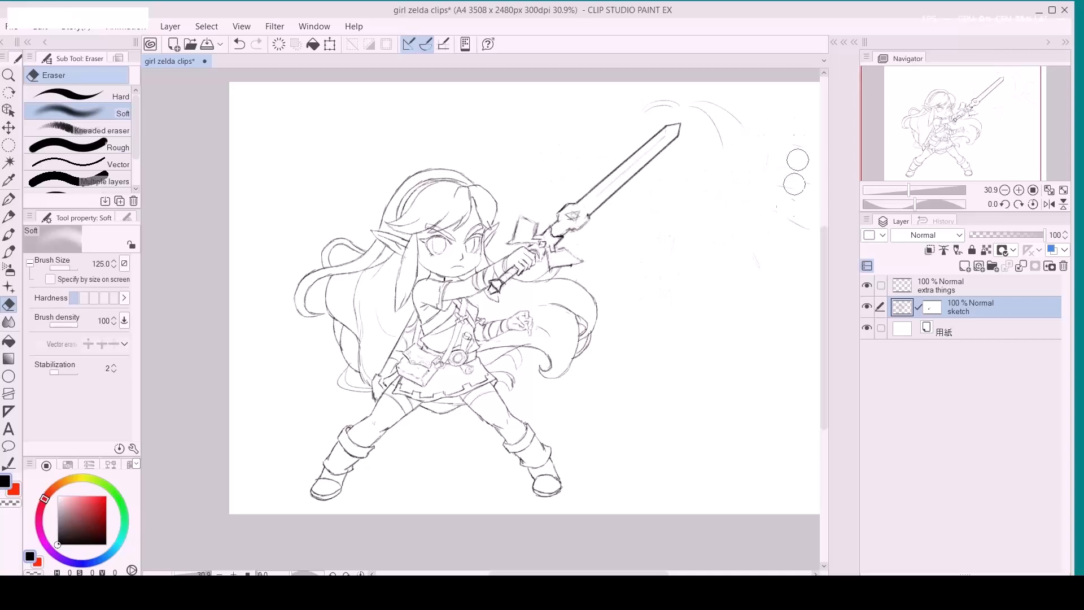
left_click_drag(779, 212, 731, 213)
Erase the remaining stray marks near the sword's tip with the soft eraser at size 70.
key("bracketleft")
key("bracketleft")
key("bracketleft")
key("bracketleft")
mouse_move(665, 145)
left_mouse_down()
mouse_move(625, 106)
mouse_move(653, 97)
left_mouse_up()
left_click_drag(585, 113, 621, 99)
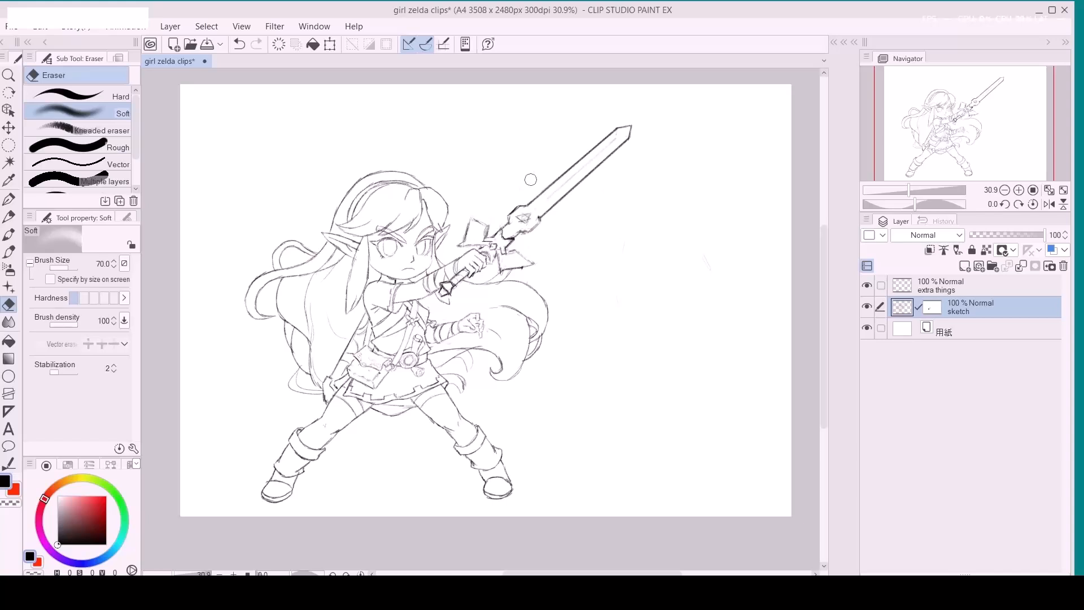
left_click_drag(407, 299, 591, 293)
key("ctrl+z")
key("slash")
key("space")
left_click_drag(591, 293, 681, 267)
key("p")
left_click(954, 285)
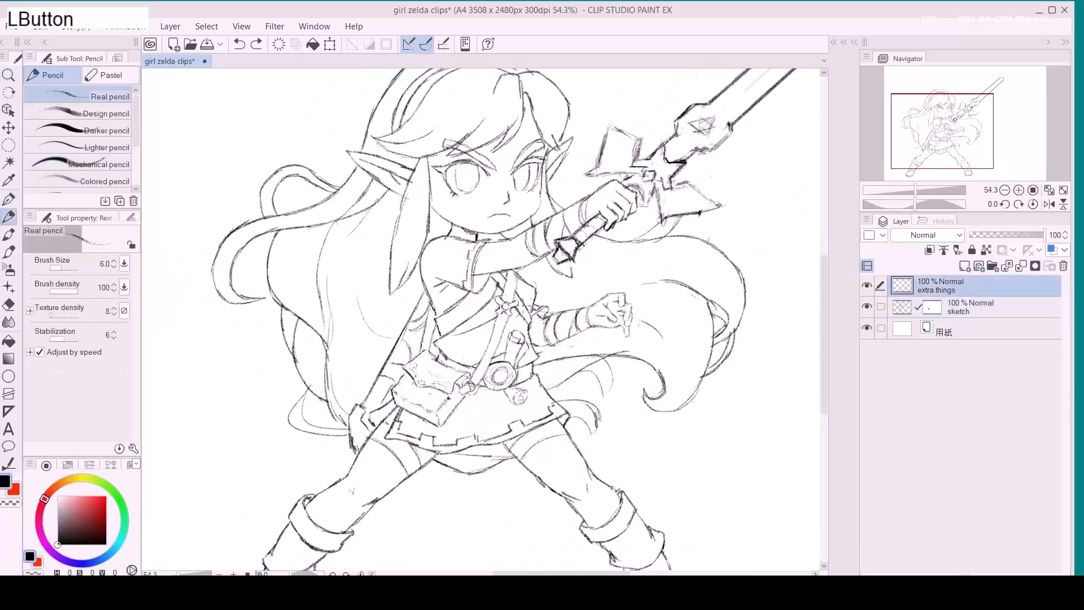
key("space")
left_click_drag(480, 365, 528, 288)
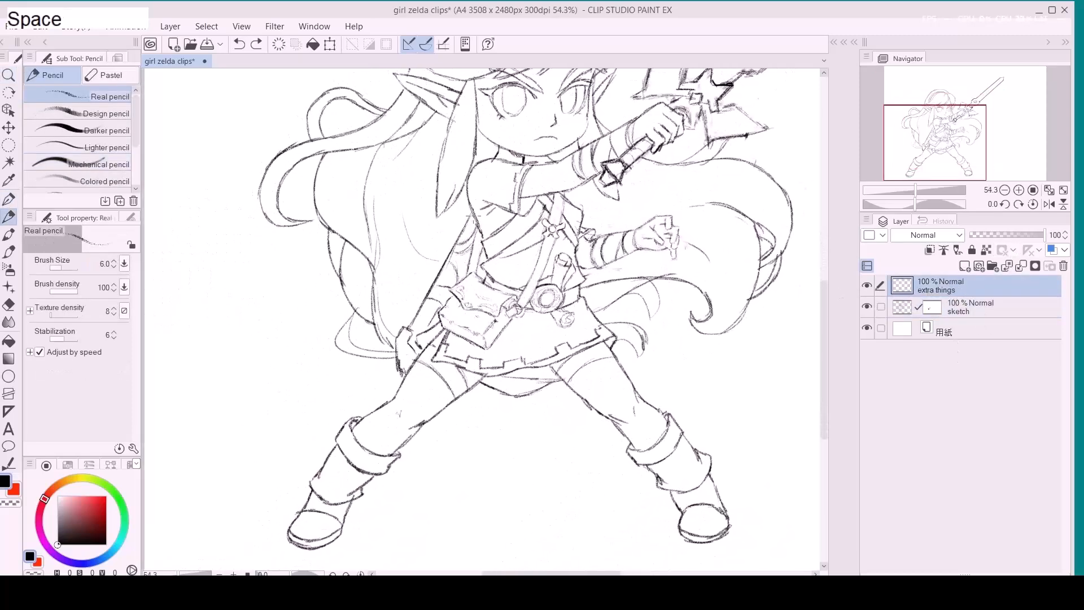
key("space")
left_click_drag(476, 338, 468, 276)
left_click_drag(426, 340, 434, 415)
left_click_drag(433, 356, 432, 431)
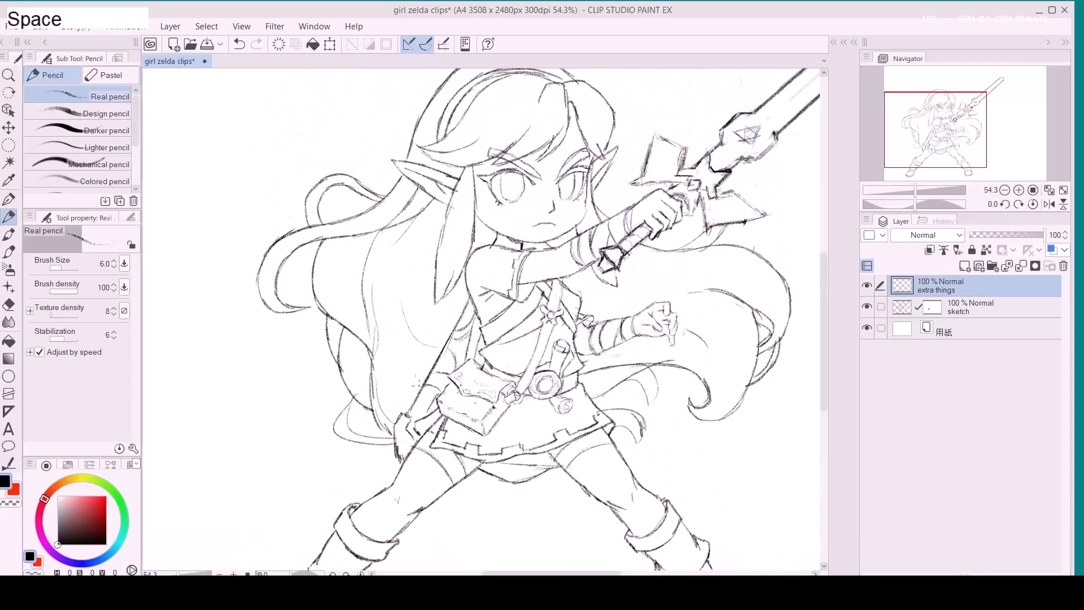
mouse_move(417, 223)
left_mouse_down()
mouse_move(369, 302)
mouse_move(360, 296)
mouse_move(368, 381)
mouse_move(388, 416)
left_mouse_up()
key("ctrl+z")
key("d")
left_click_drag(363, 354, 363, 336)
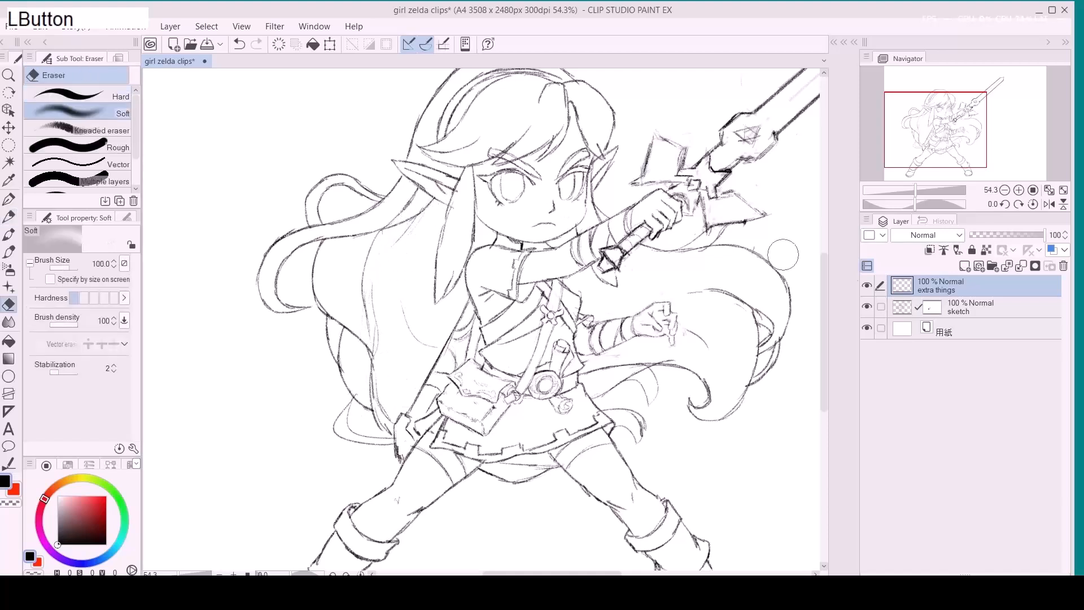
Rework the inner strand of the long hair behind the lowered arm on the sketch layer with the Real pencil and hard eraser.
left_click(911, 312)
left_click(112, 97)
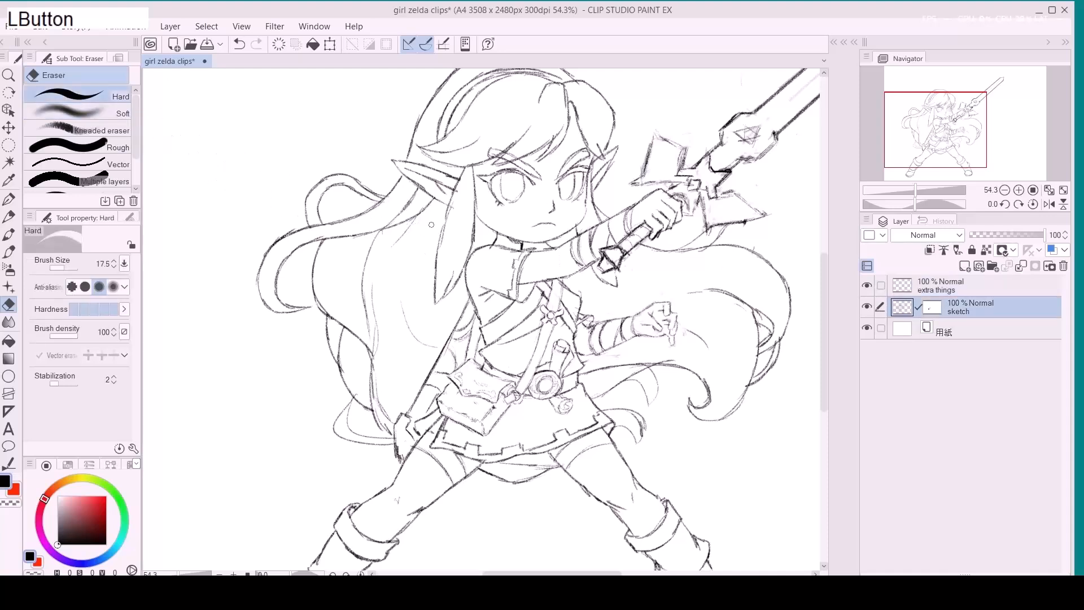
key("p")
key("s")
left_click_drag(397, 225, 407, 303)
key("p")
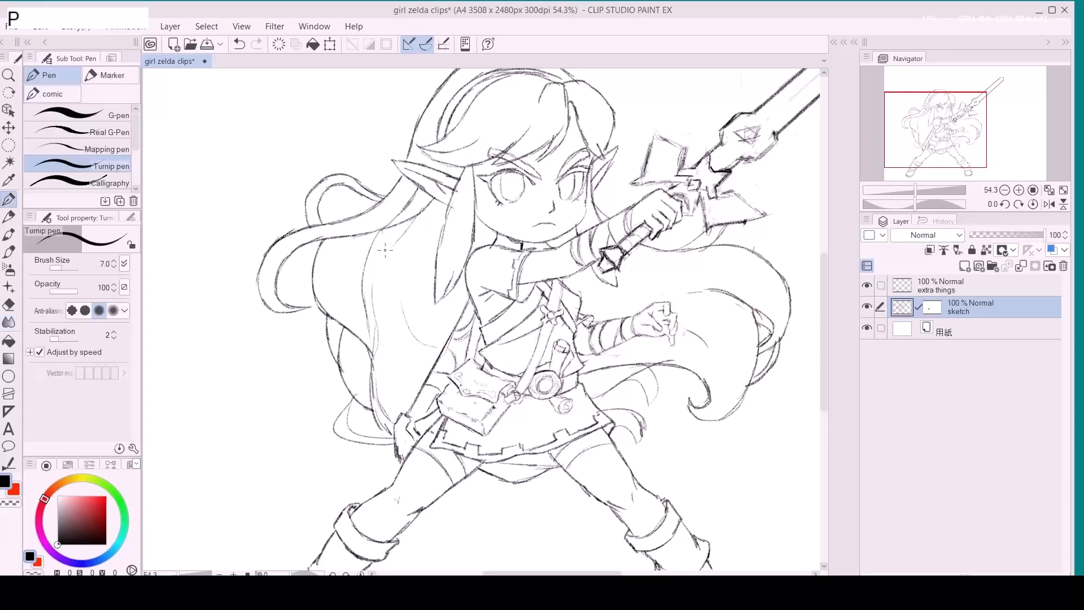
key("d")
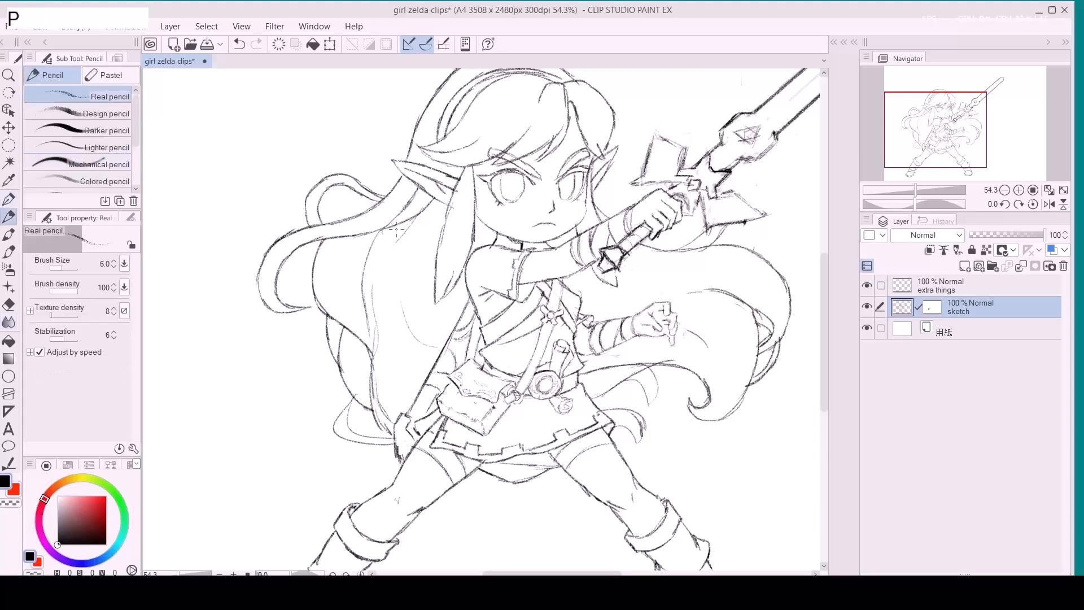
left_click(383, 227)
mouse_move(371, 248)
left_mouse_down()
mouse_move(358, 312)
mouse_move(359, 297)
mouse_move(366, 355)
mouse_move(395, 407)
left_mouse_up()
key("e")
mouse_move(369, 323)
left_mouse_down()
mouse_move(367, 295)
mouse_move(371, 358)
mouse_move(375, 274)
left_mouse_up()
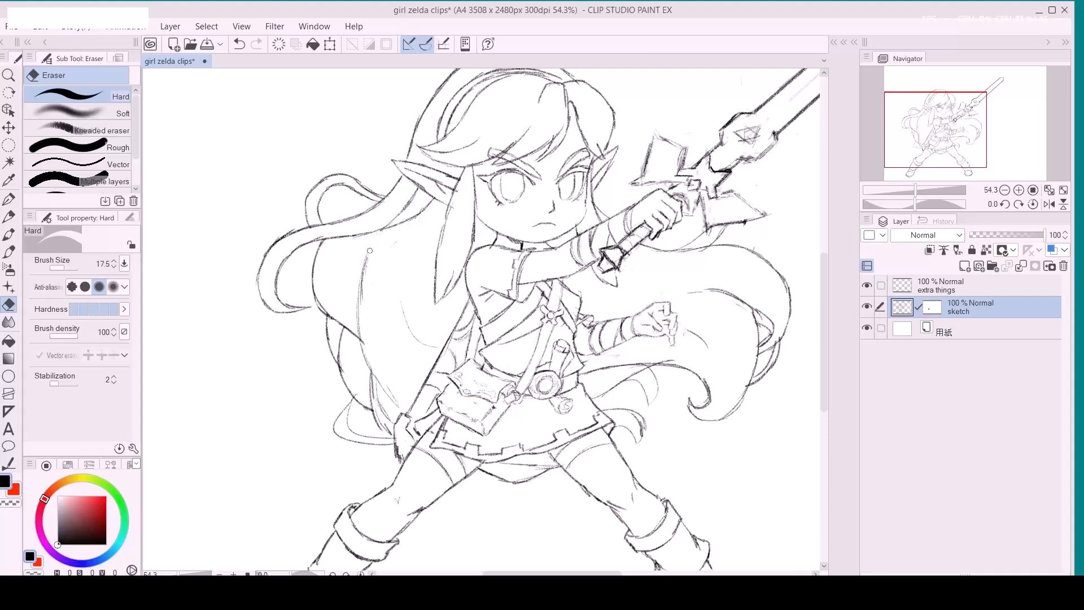
Redraw the outer contour of the long hair behind the lowered arm with the Real pencil at size 9.
key("p")
mouse_move(373, 232)
left_mouse_down()
mouse_move(363, 301)
mouse_move(332, 317)
mouse_move(336, 331)
left_mouse_up()
key("e")
key("d")
left_click_drag(313, 285, 333, 336)
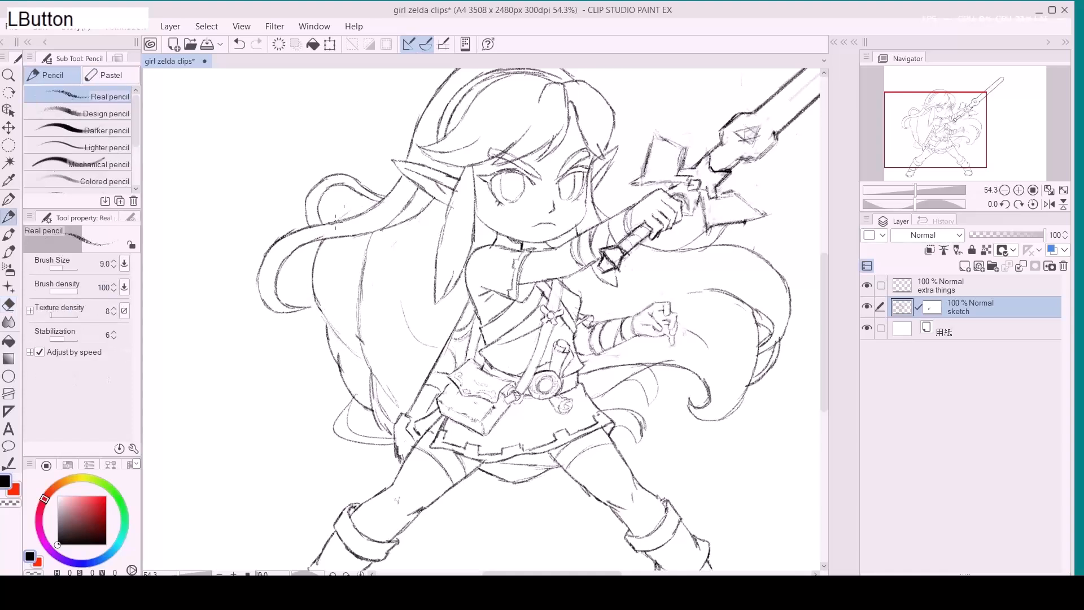
mouse_move(346, 212)
left_mouse_down()
mouse_move(398, 179)
mouse_move(356, 209)
mouse_move(375, 199)
left_mouse_up()
key("e")
key("d")
left_click_drag(320, 309, 363, 377)
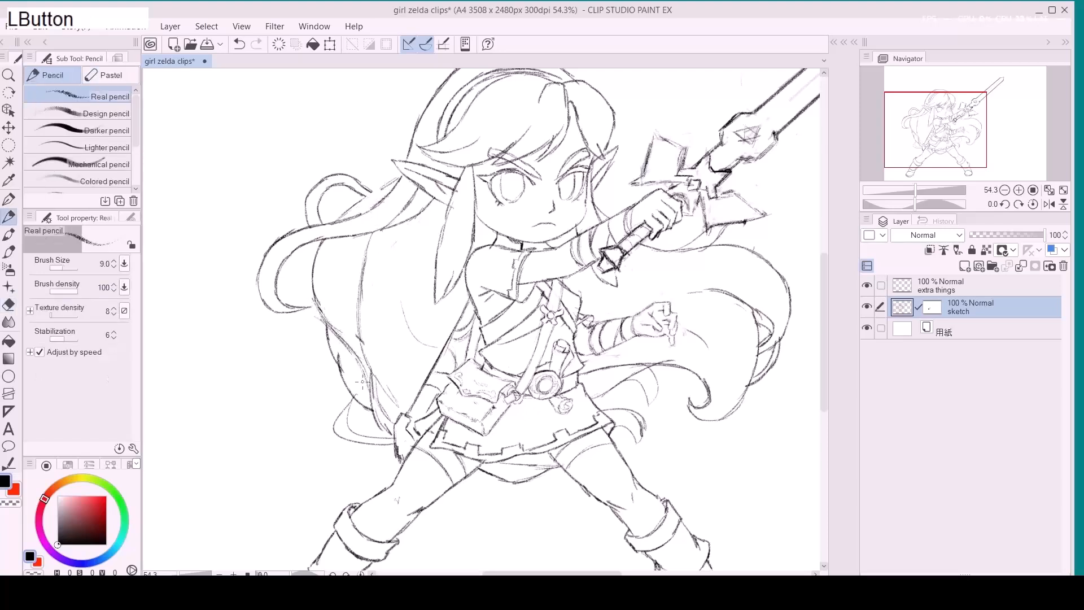
Erase the old outer hair lines beside the new contour with the hard eraser at size 17.5.
key("e")
left_click_drag(338, 336, 355, 386)
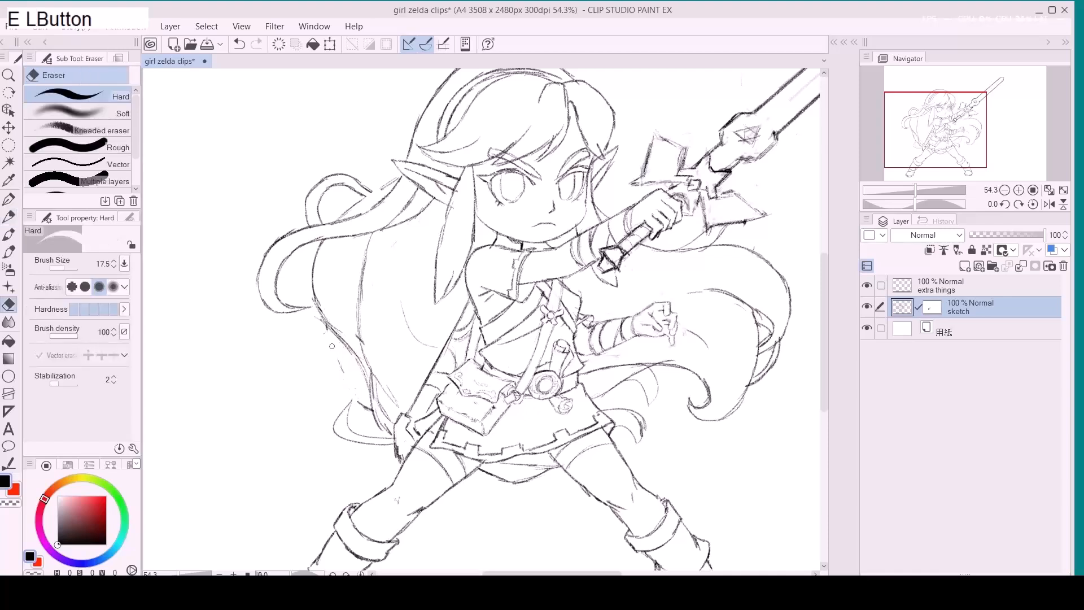
key("e")
mouse_move(347, 429)
left_mouse_down()
mouse_move(363, 378)
mouse_move(374, 374)
mouse_move(389, 395)
mouse_move(361, 346)
left_mouse_up()
key("e")
key("e")
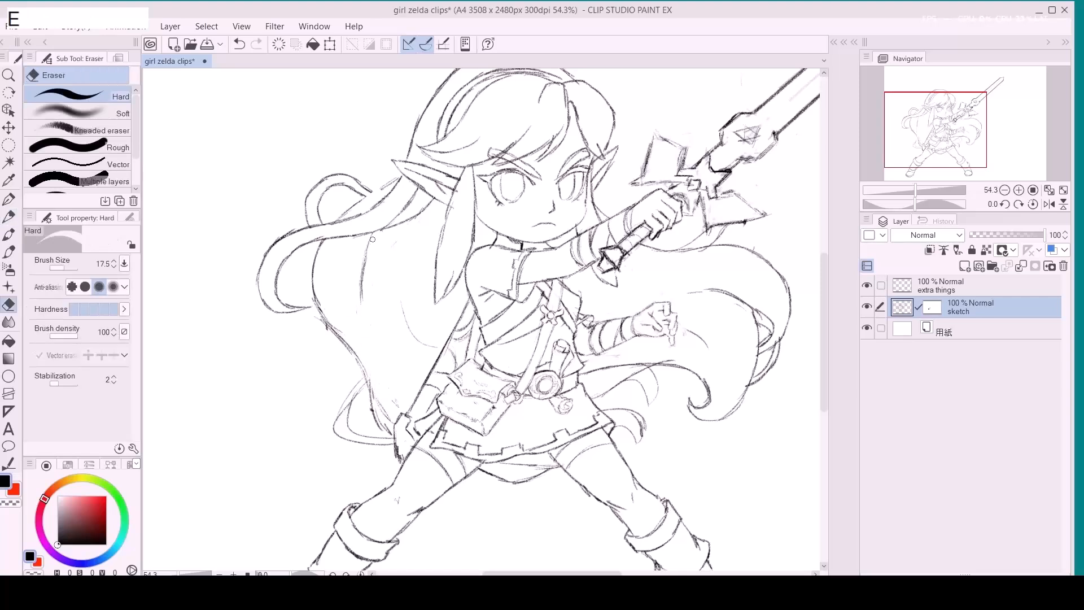
left_click_drag(361, 270, 351, 342)
key("ctrl+z")
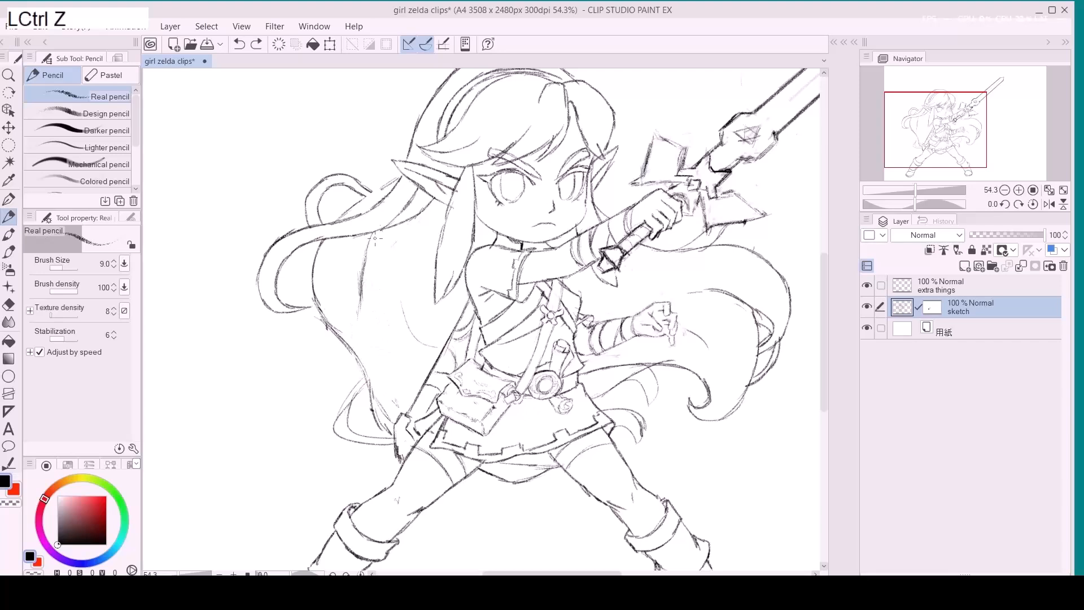
mouse_move(357, 258)
left_mouse_down()
mouse_move(365, 322)
mouse_move(361, 281)
mouse_move(343, 351)
mouse_move(406, 393)
mouse_move(362, 359)
mouse_move(365, 377)
mouse_move(394, 369)
mouse_move(376, 384)
mouse_move(399, 381)
mouse_move(379, 389)
mouse_move(425, 377)
left_mouse_up()
key("ctrl+z")
Draw a curved lower edge on the hair behind the lowered arm and add flowing inner strands with the Real pencil.
key("e")
key("e")
key("p")
left_click_drag(395, 416, 367, 386)
mouse_move(363, 281)
left_mouse_down()
mouse_move(416, 357)
mouse_move(378, 282)
mouse_move(378, 317)
mouse_move(380, 285)
mouse_move(413, 355)
mouse_move(379, 308)
mouse_move(388, 250)
mouse_move(339, 279)
mouse_move(355, 317)
left_mouse_up()
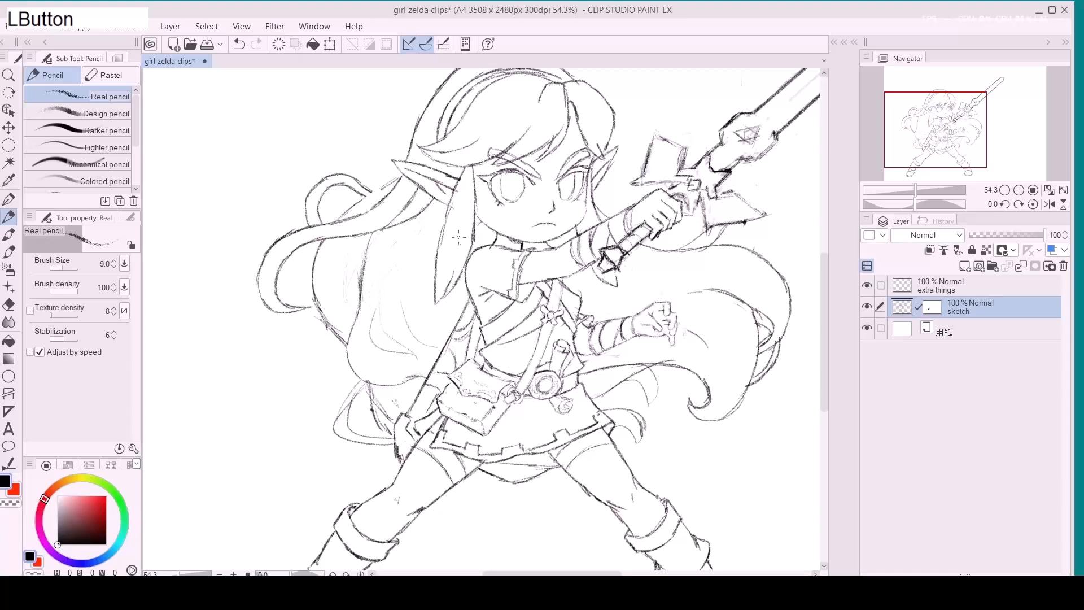
Add a short inner strand to the long hair behind the lowered arm with the Real pencil.
left_click(380, 325)
key("ctrl+z")
left_click(374, 305)
key("ctrl+z")
left_click(380, 302)
key("ctrl+z")
left_click(391, 338)
mouse_move(428, 315)
left_mouse_down()
mouse_move(423, 261)
mouse_move(339, 269)
mouse_move(301, 305)
mouse_move(322, 286)
left_mouse_up()
Clean up the lines beside the tip of the front side lock with the hard eraser at size 17.5.
key("e")
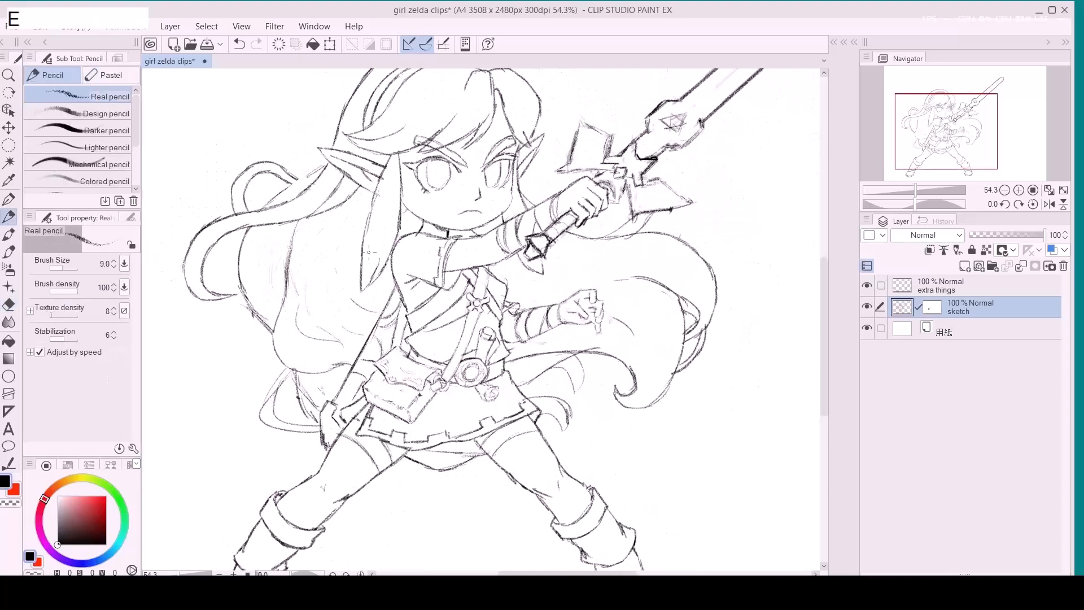
key("e")
mouse_move(382, 264)
left_mouse_down()
mouse_move(374, 284)
mouse_move(380, 276)
left_mouse_up()
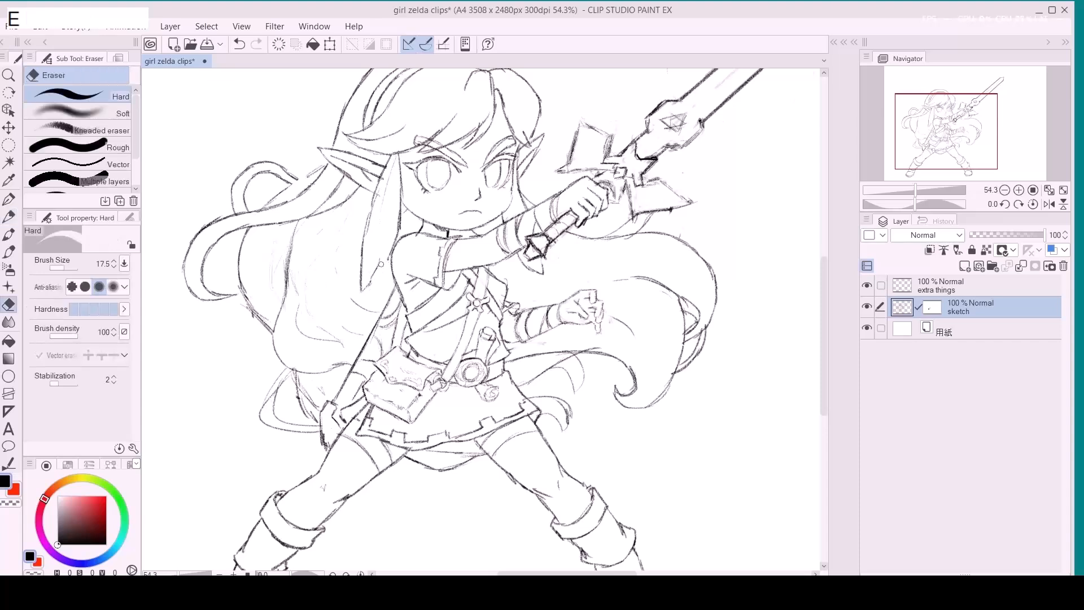
key("space")
left_click_drag(375, 184, 395, 203)
On the sketch layer, thicken and shade both eyebrows and darken the upper eyelashes with the Real pencil.
left_click(977, 285)
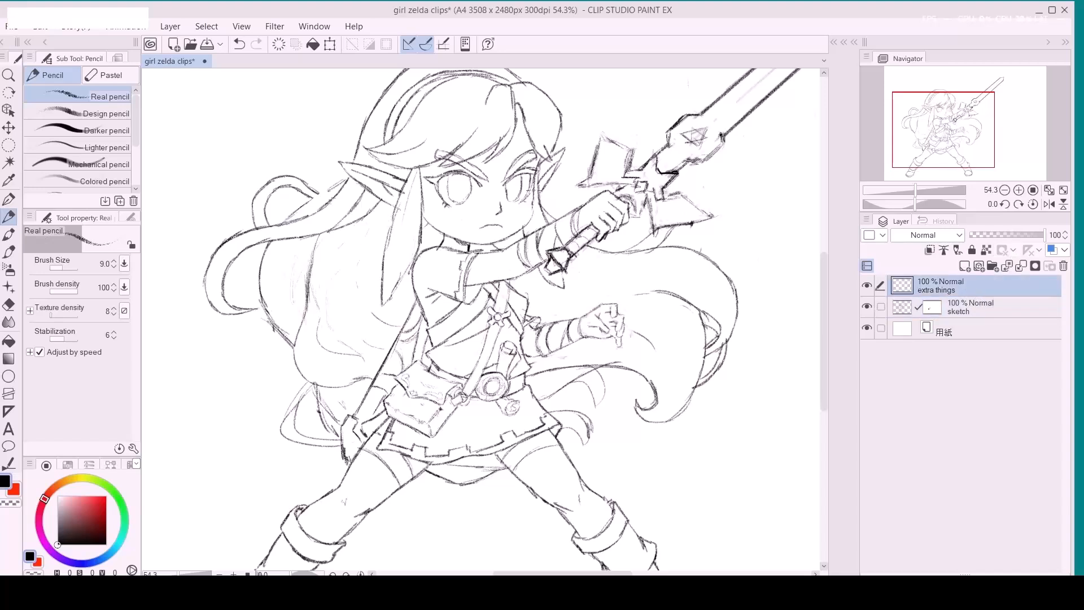
key("space")
left_click_drag(455, 222, 457, 237)
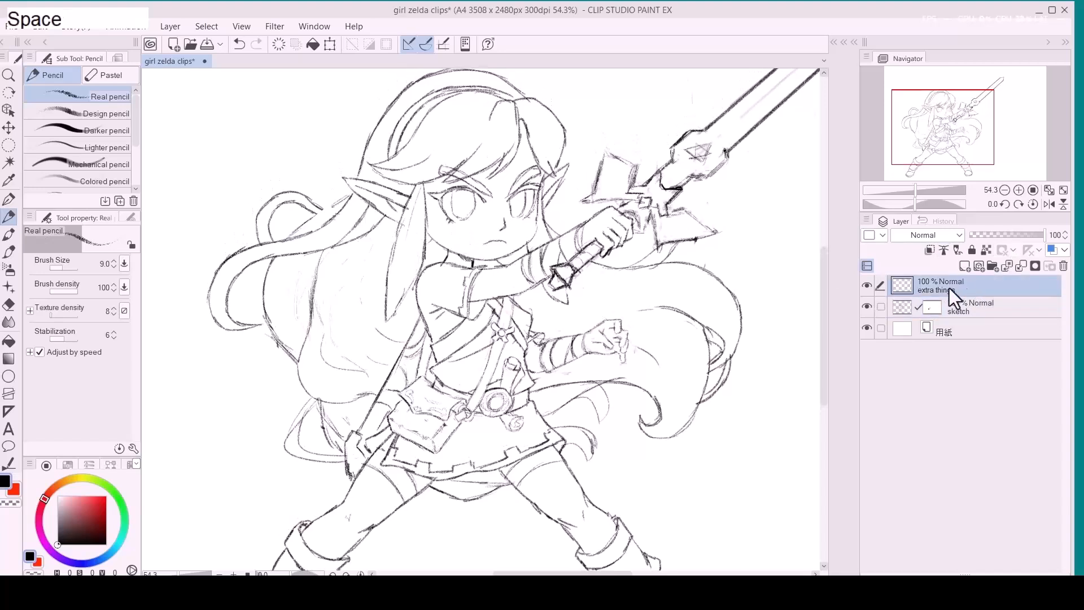
left_click(910, 318)
left_click(507, 189)
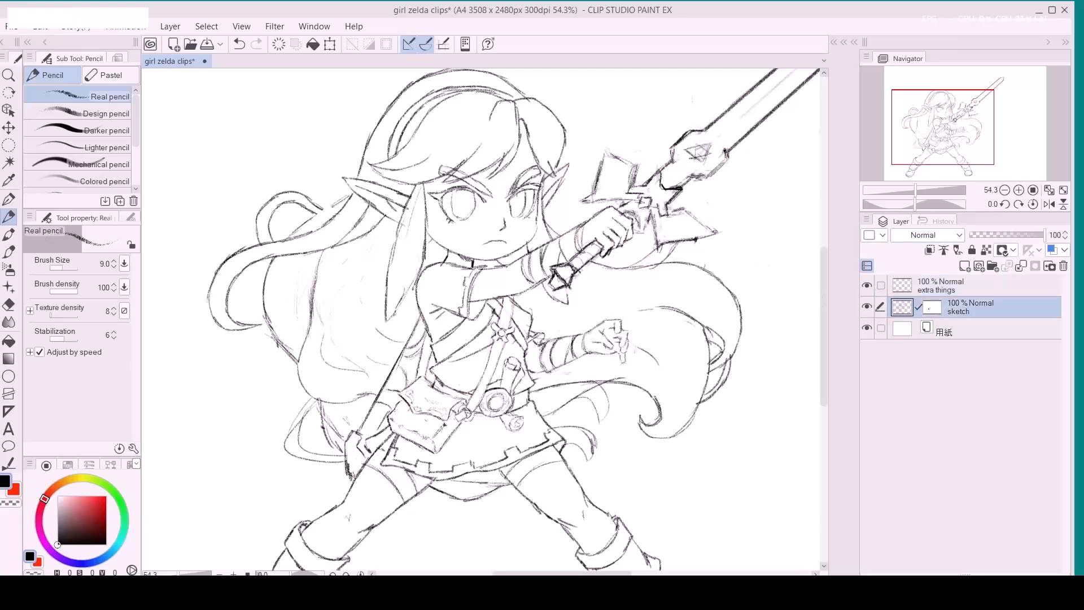
left_click_drag(528, 179, 535, 171)
mouse_move(441, 169)
left_mouse_down()
mouse_move(493, 199)
mouse_move(491, 188)
mouse_move(521, 195)
left_mouse_up()
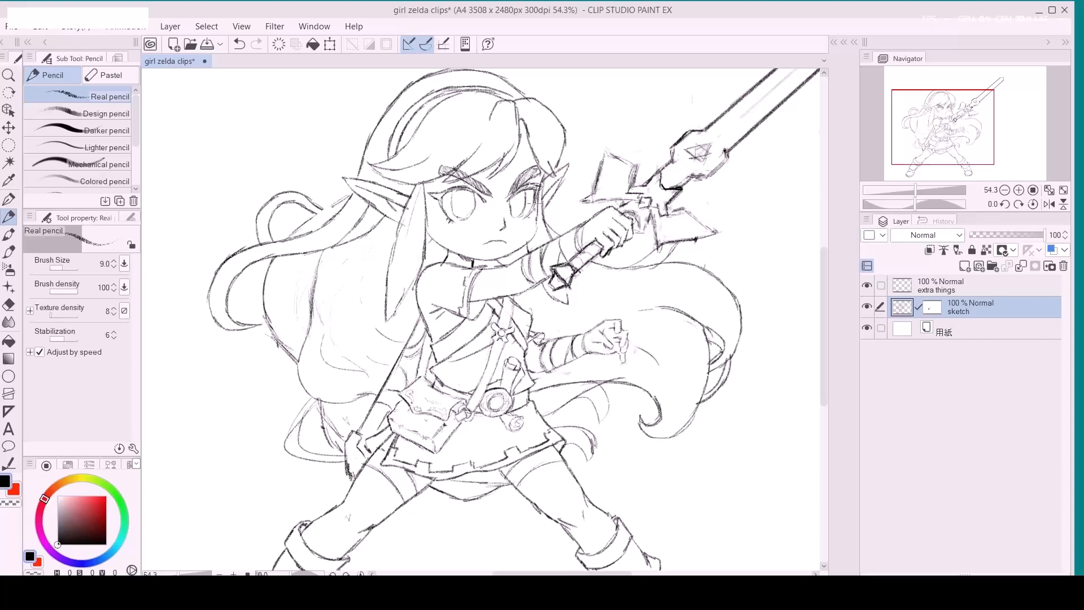
left_click_drag(537, 183, 528, 190)
left_click_drag(429, 194, 460, 191)
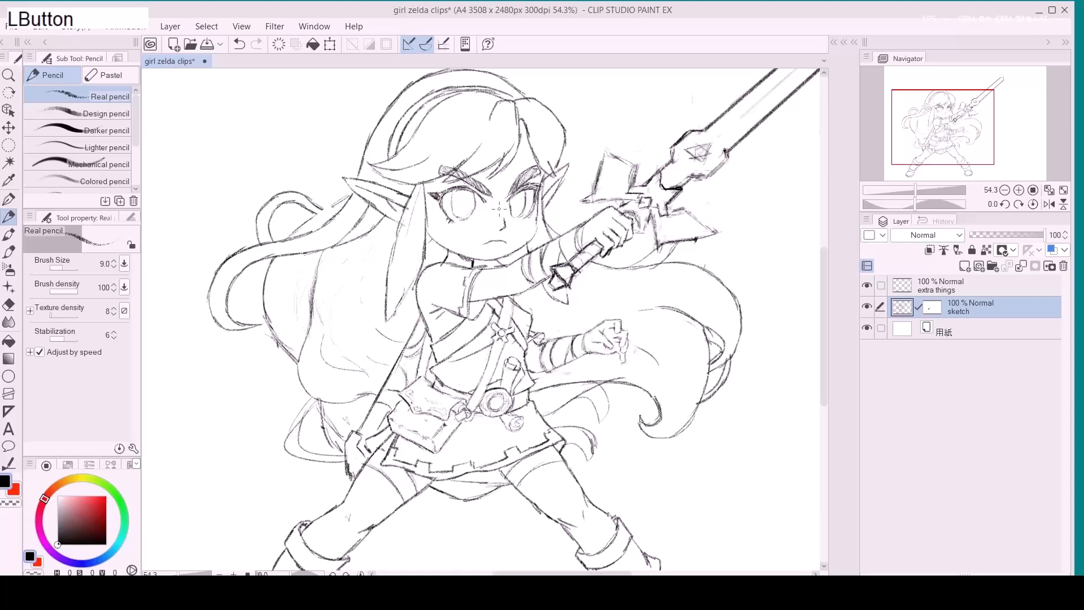
Strengthen the outer outlines of both crossguard wings on the sword with the Real pencil.
left_click_drag(712, 212, 578, 220)
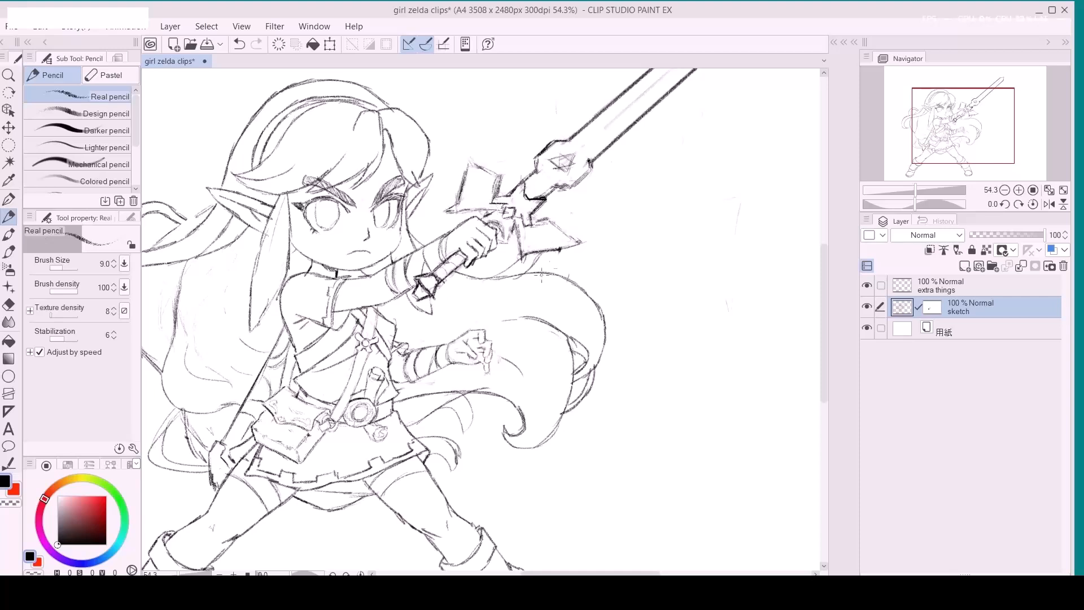
left_click_drag(579, 242, 523, 263)
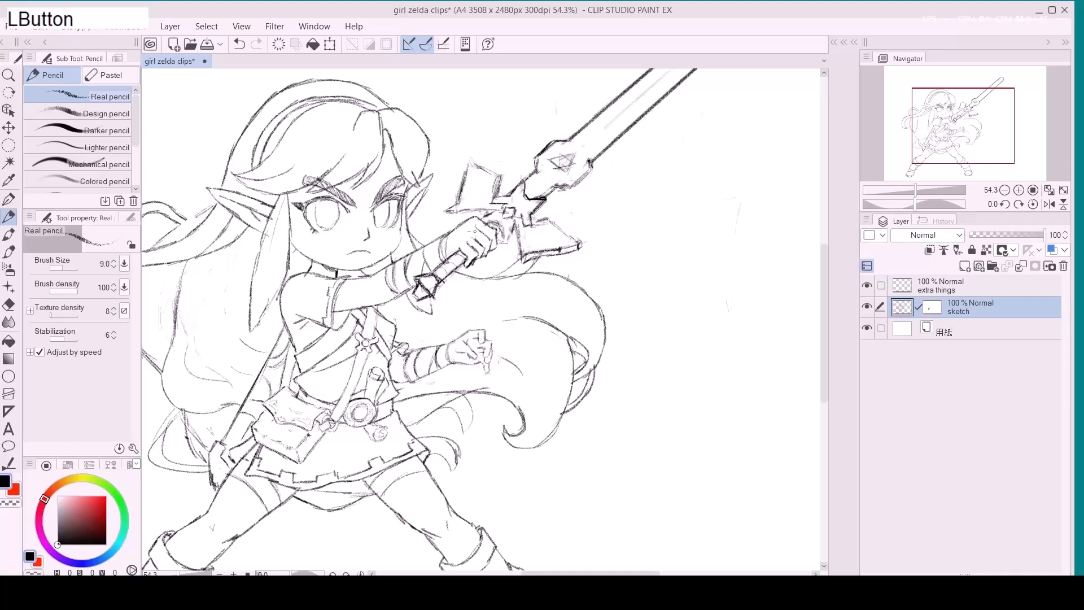
mouse_move(446, 211)
left_mouse_down()
mouse_move(501, 208)
mouse_move(499, 178)
left_mouse_up()
key("e")
key("p")
key("e")
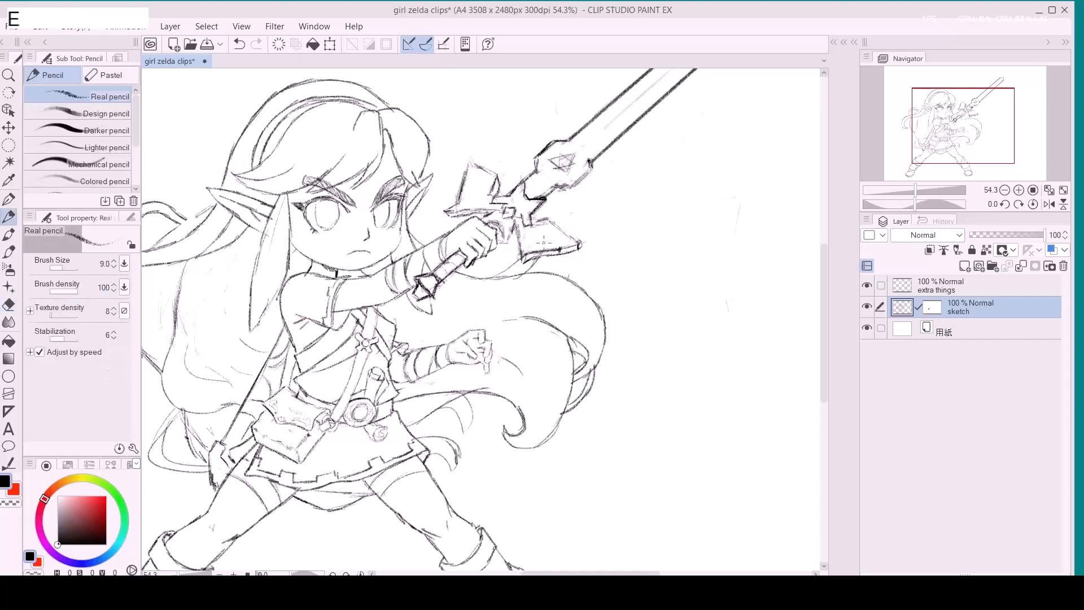
Draw inner edge lines inside both crossguard wings to give them thickness.
mouse_move(527, 236)
left_mouse_down()
mouse_move(522, 223)
mouse_move(553, 222)
left_mouse_up()
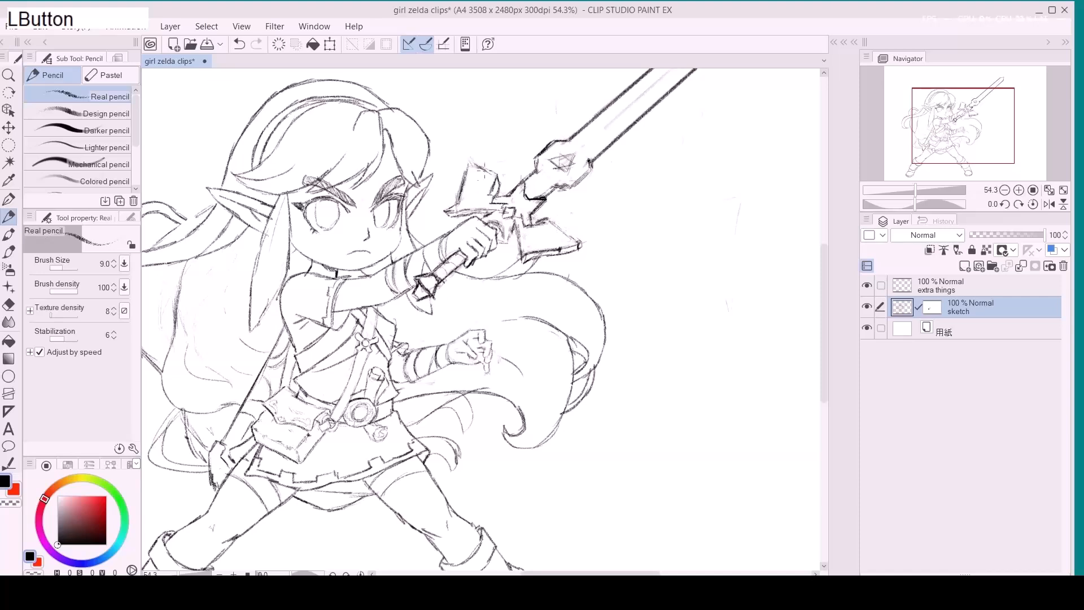
mouse_move(469, 194)
left_mouse_down()
mouse_move(473, 163)
mouse_move(472, 194)
left_mouse_up()
mouse_move(566, 230)
left_mouse_down()
mouse_move(540, 241)
mouse_move(542, 219)
left_mouse_up()
key("e")
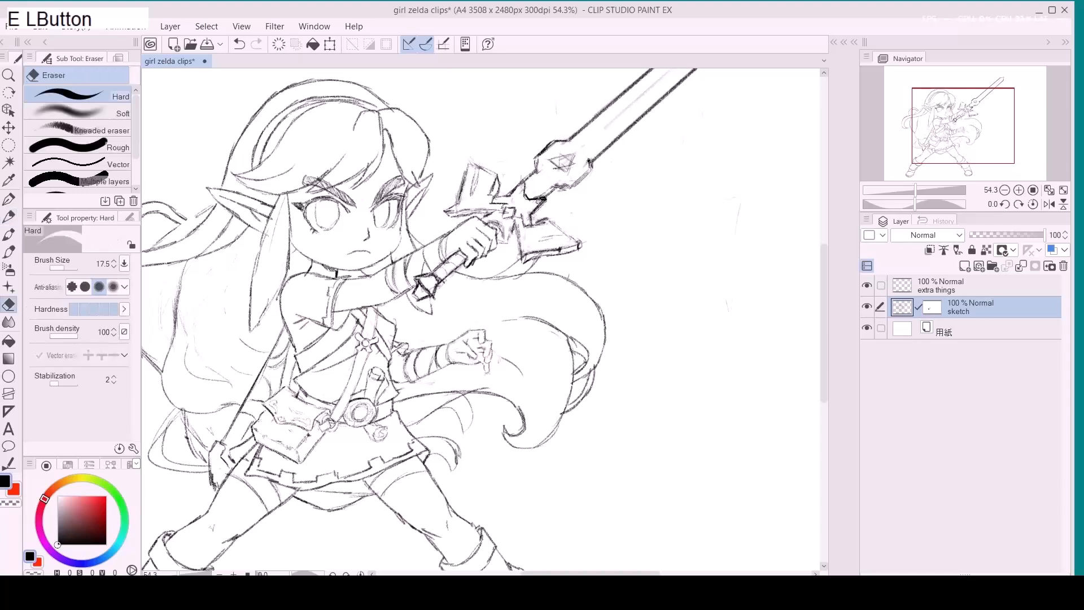
key("p")
Touch up the lines around the face, raised hand and crossguard with the pencil and hard eraser, and save the drawing.
mouse_move(559, 195)
left_mouse_down()
mouse_move(396, 232)
mouse_move(420, 227)
mouse_move(376, 249)
mouse_move(361, 235)
left_mouse_up()
key("e")
mouse_move(363, 232)
left_mouse_down()
mouse_move(347, 252)
mouse_move(357, 232)
mouse_move(363, 240)
mouse_move(359, 259)
mouse_move(462, 246)
left_mouse_up()
key("e")
mouse_move(450, 245)
left_mouse_down()
mouse_move(460, 253)
mouse_move(444, 252)
mouse_move(461, 252)
mouse_move(450, 236)
mouse_move(445, 248)
mouse_move(455, 231)
mouse_move(467, 260)
mouse_move(526, 272)
left_mouse_up()
key("e")
key("ctrl+space")
key("ctrl+s")
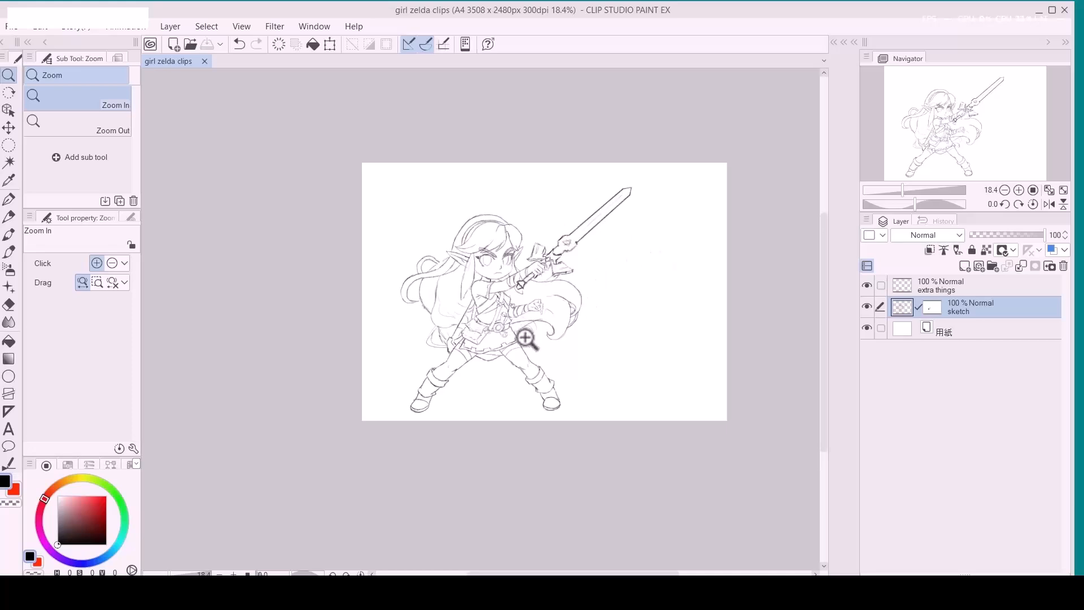
Retouch the stocking band on the thigh with the Real pencil and clean the lines under the skirt hem with the hard eraser.
mouse_move(493, 331)
left_mouse_down()
mouse_move(522, 237)
mouse_move(486, 250)
mouse_move(450, 294)
left_mouse_up()
key("space")
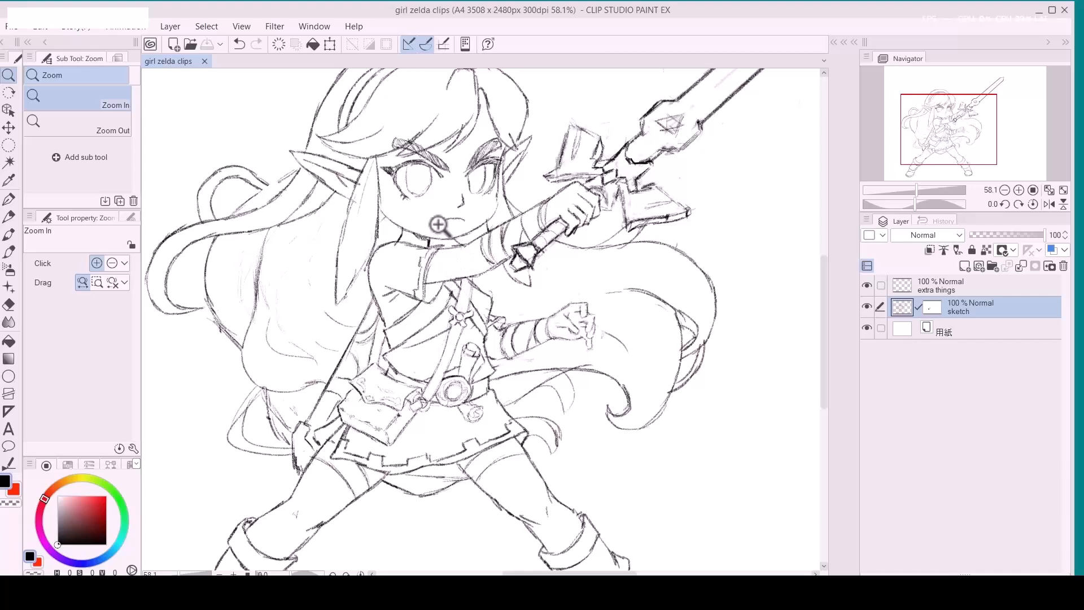
key("p")
key("space")
mouse_move(452, 312)
left_mouse_down()
mouse_move(460, 322)
mouse_move(441, 219)
left_mouse_up()
left_click(468, 375)
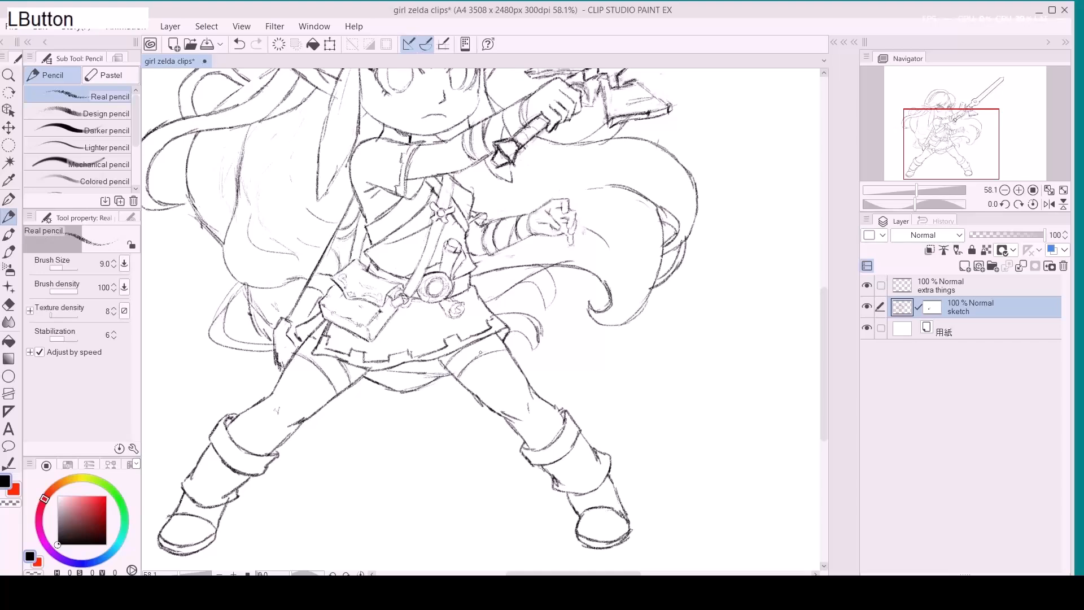
key("e")
mouse_move(394, 381)
left_mouse_down()
mouse_move(450, 375)
mouse_move(444, 381)
left_mouse_up()
Touch up the hair strands beside the skirt with the Real pencil and erase stray marks near them.
key("p")
mouse_move(528, 340)
left_mouse_down()
mouse_move(512, 339)
mouse_move(529, 343)
left_mouse_up()
key("e")
mouse_move(563, 261)
left_mouse_down()
mouse_move(580, 257)
mouse_move(569, 303)
left_mouse_up()
key("space")
key("z")
left_click_drag(577, 215, 569, 230)
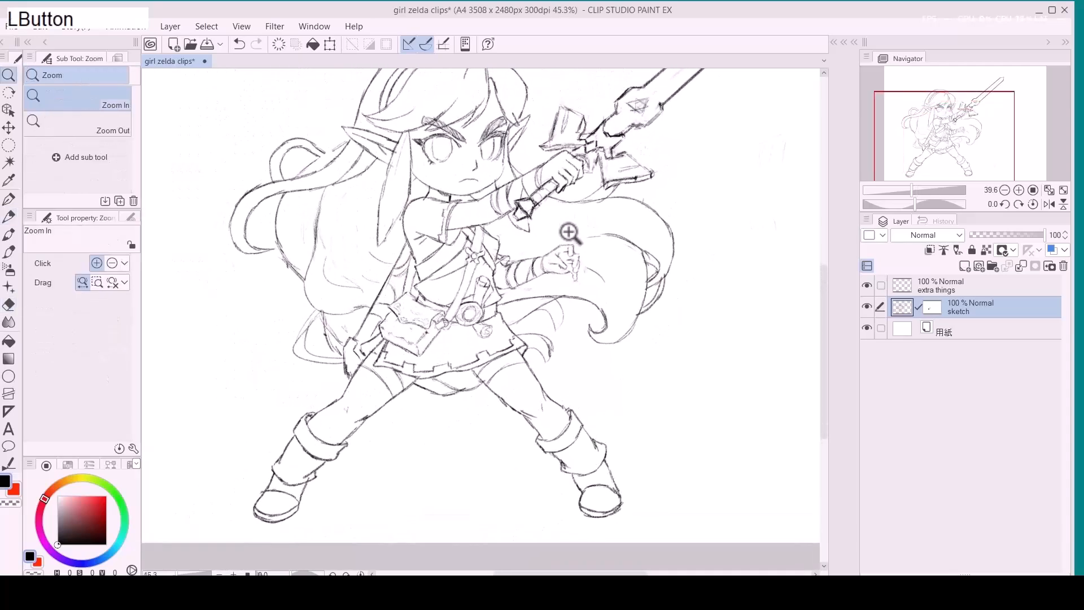
Merge the extra things layer into the sketch layer, applying its layer mask, and save the drawing.
left_click(999, 285)
key("ctrl+e")
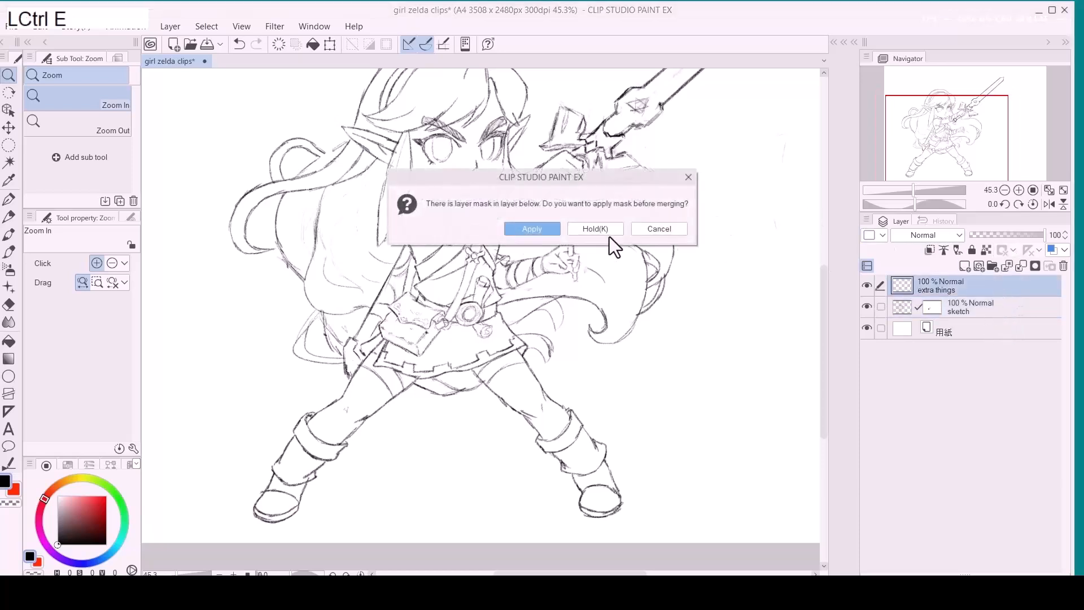
left_click(560, 229)
key("space")
mouse_move(544, 218)
left_mouse_down()
mouse_move(576, 233)
mouse_move(567, 229)
mouse_move(552, 261)
left_mouse_up()
key("space")
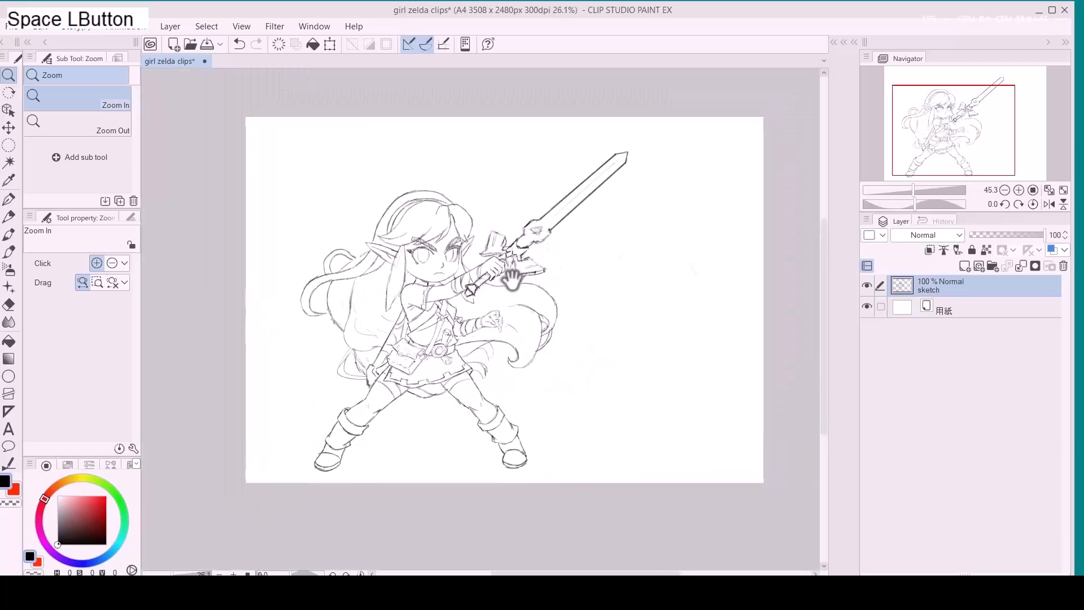
key("ctrl+s")
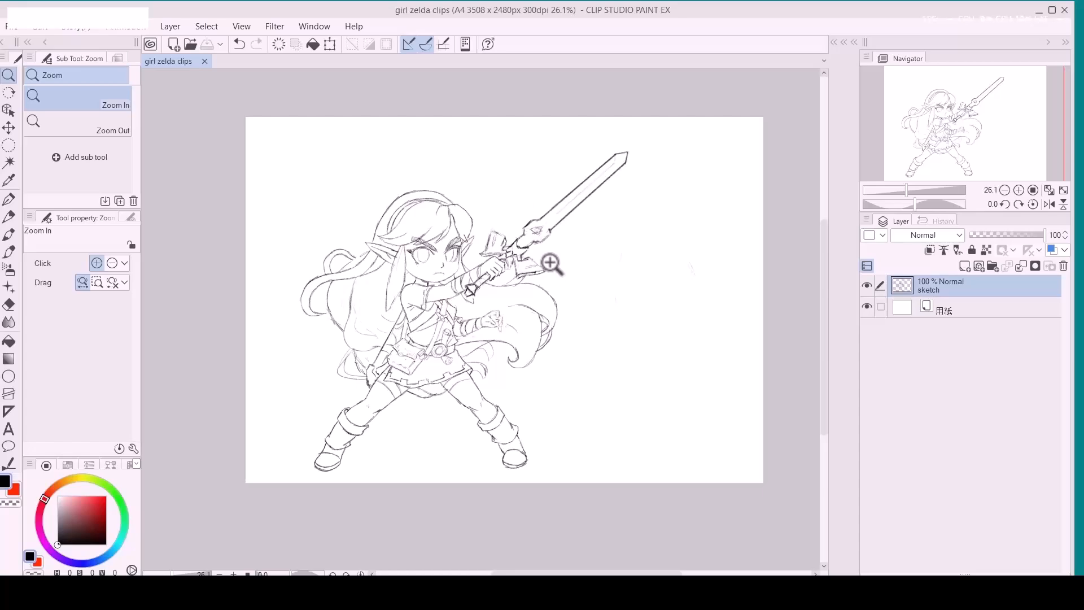
Try to sketch pupils inside both irises with the Real pencil at size 9.
left_click(443, 257)
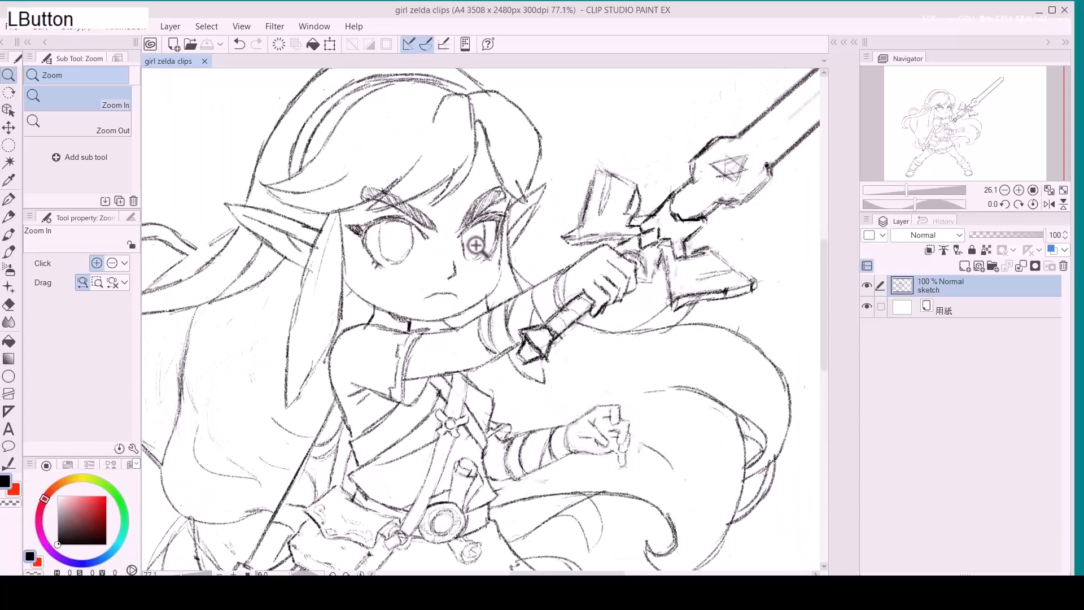
left_click(474, 246)
key("p")
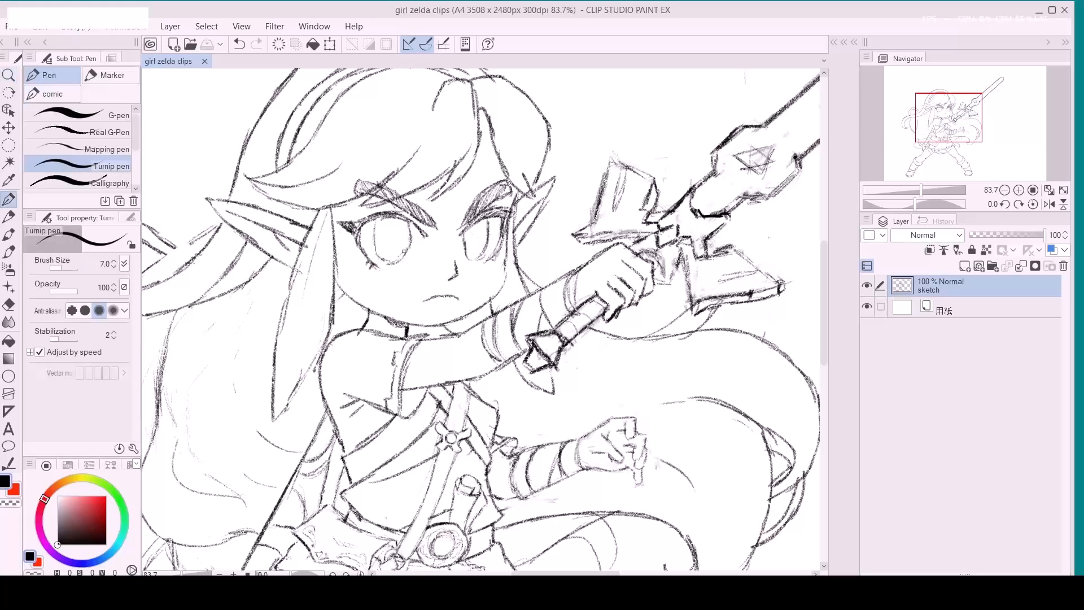
key("p")
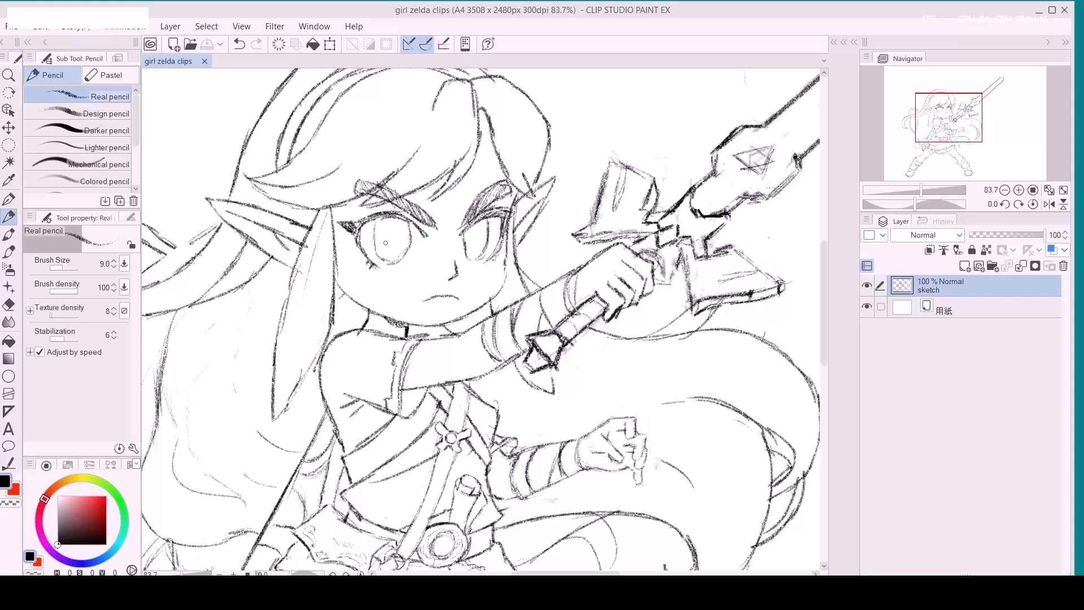
left_click(377, 240)
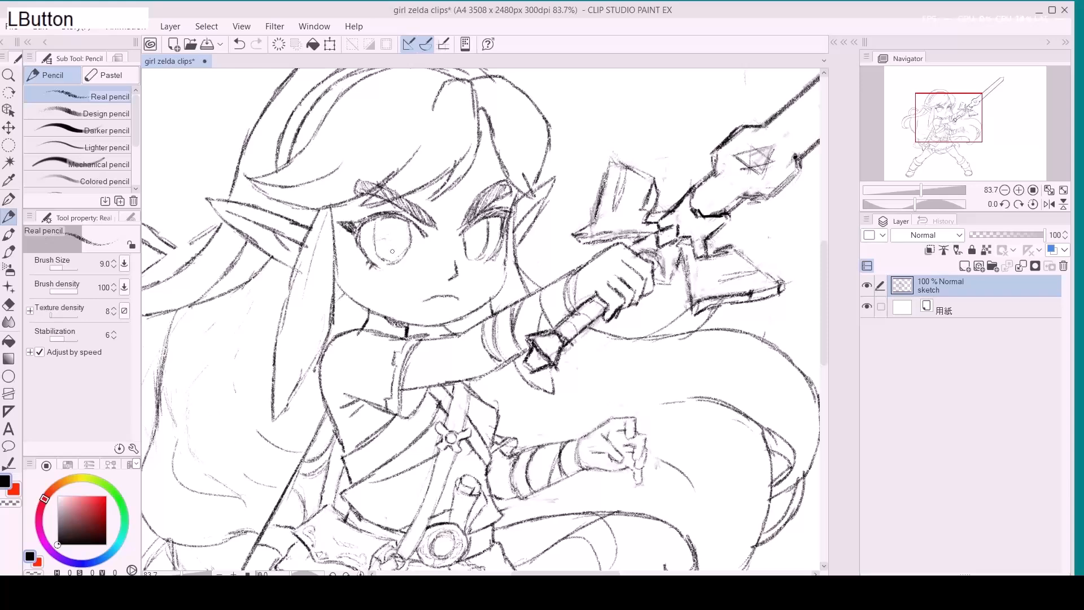
left_click_drag(385, 238, 469, 239)
key("ctrl+z")
left_click(380, 227)
left_click_drag(395, 234, 395, 232)
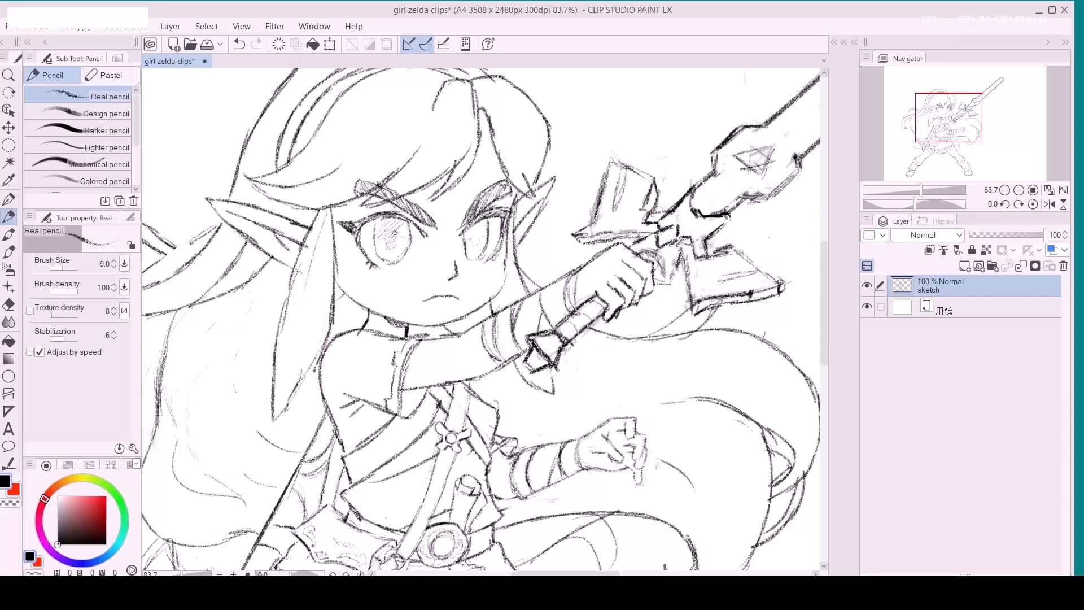
left_click(393, 231)
mouse_move(475, 229)
left_mouse_down()
mouse_move(477, 289)
mouse_move(465, 285)
mouse_move(496, 252)
left_mouse_up()
key("z")
key("space")
key("ctrl+z")
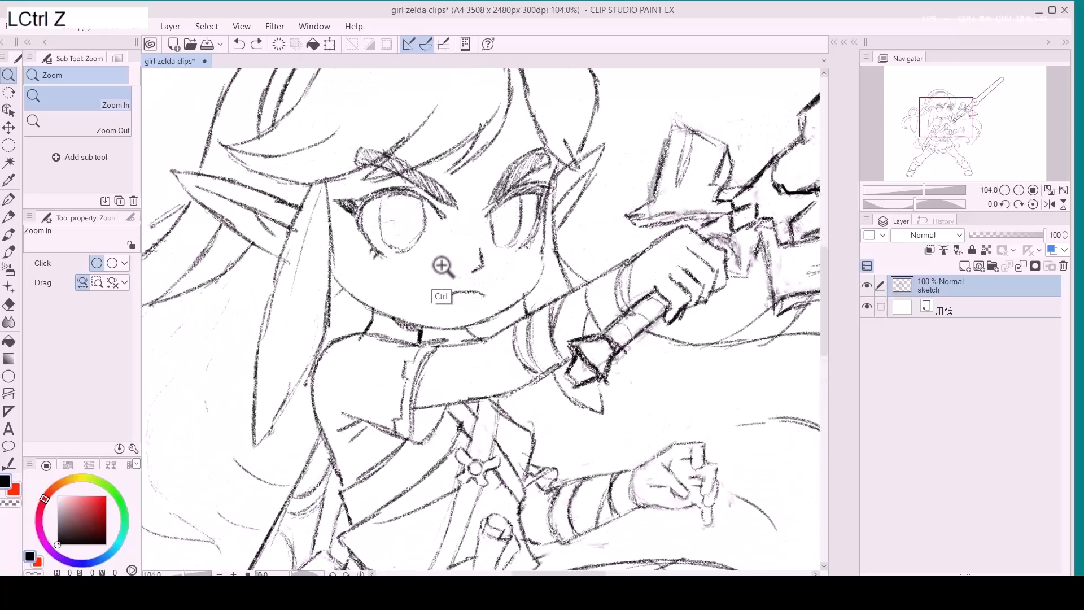
Try to draw small oval pupils in both eyes and shade the upper part of the irises.
key("p")
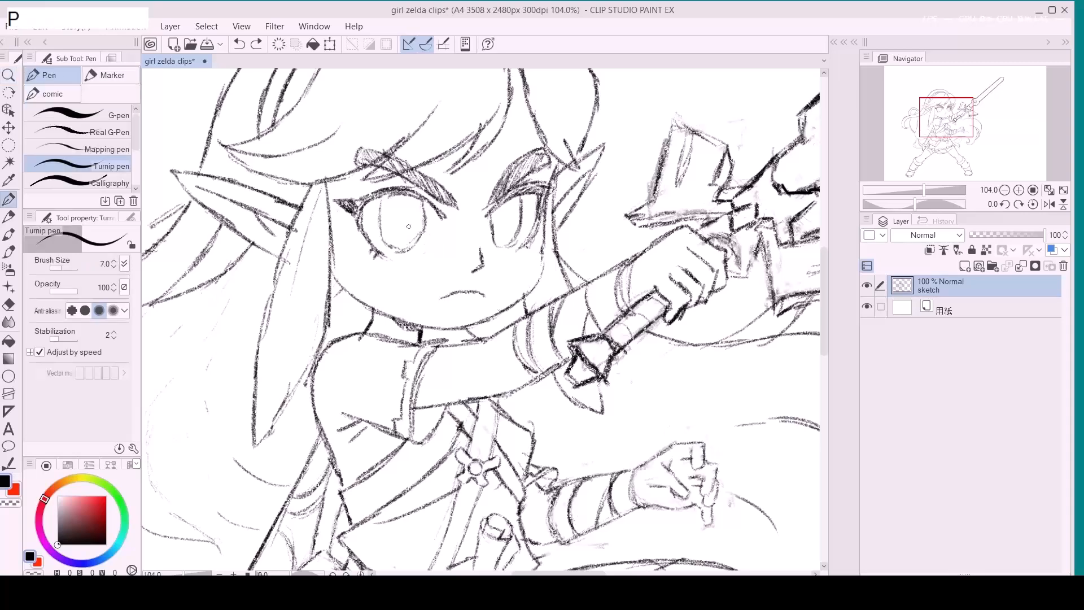
key("p")
left_click_drag(394, 219, 395, 214)
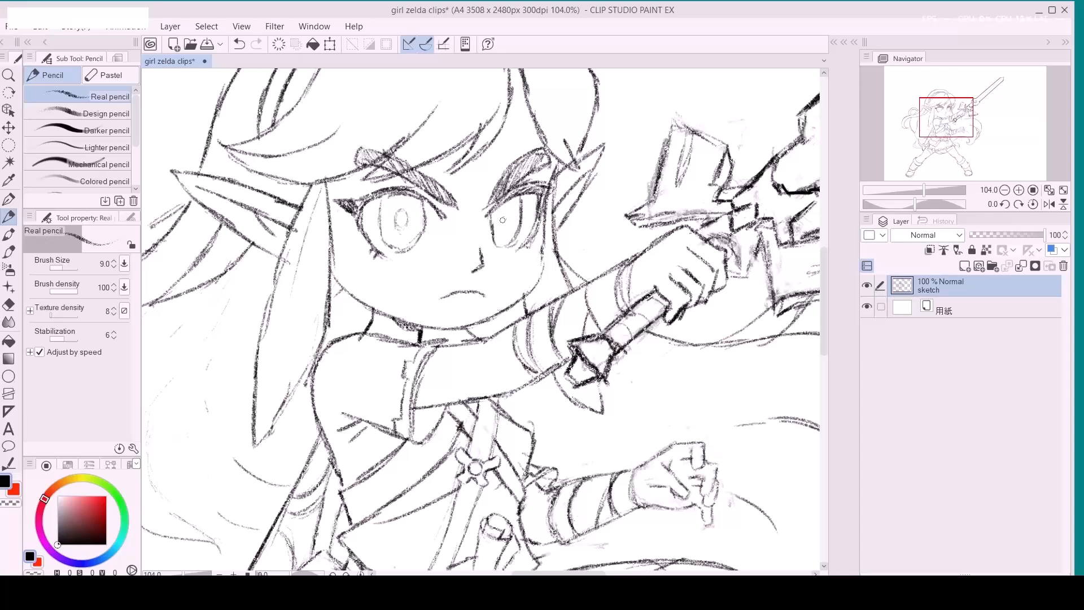
left_click_drag(504, 219, 499, 223)
mouse_move(375, 196)
left_mouse_down()
mouse_move(397, 201)
mouse_move(376, 222)
left_mouse_up()
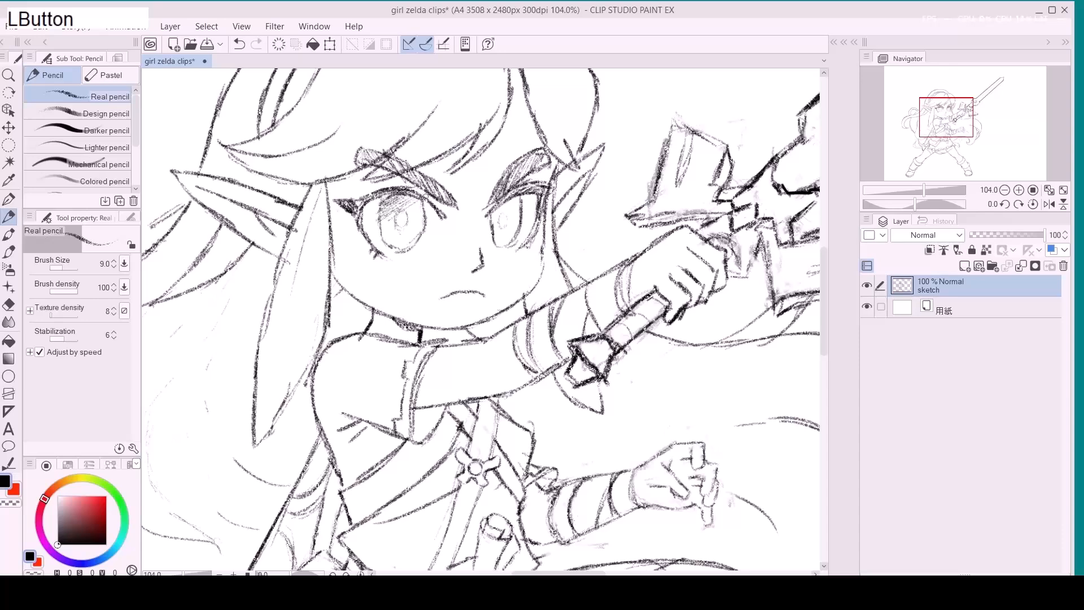
left_click(508, 201)
left_click_drag(508, 202, 490, 221)
key("z")
left_click_drag(553, 233, 514, 275)
key("space")
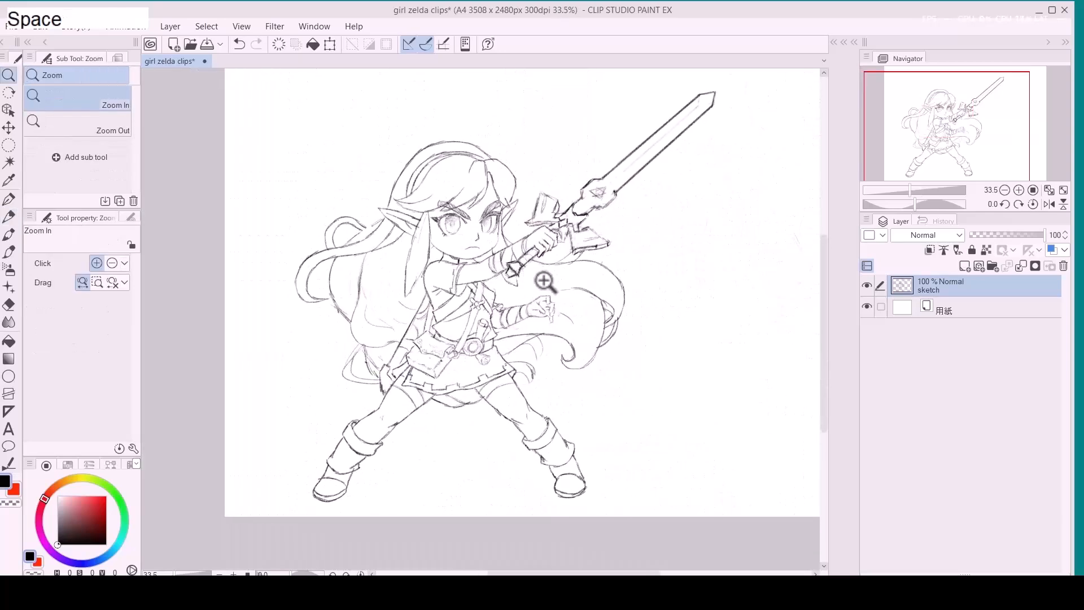
key("ctrl")
key("ctrl+z")
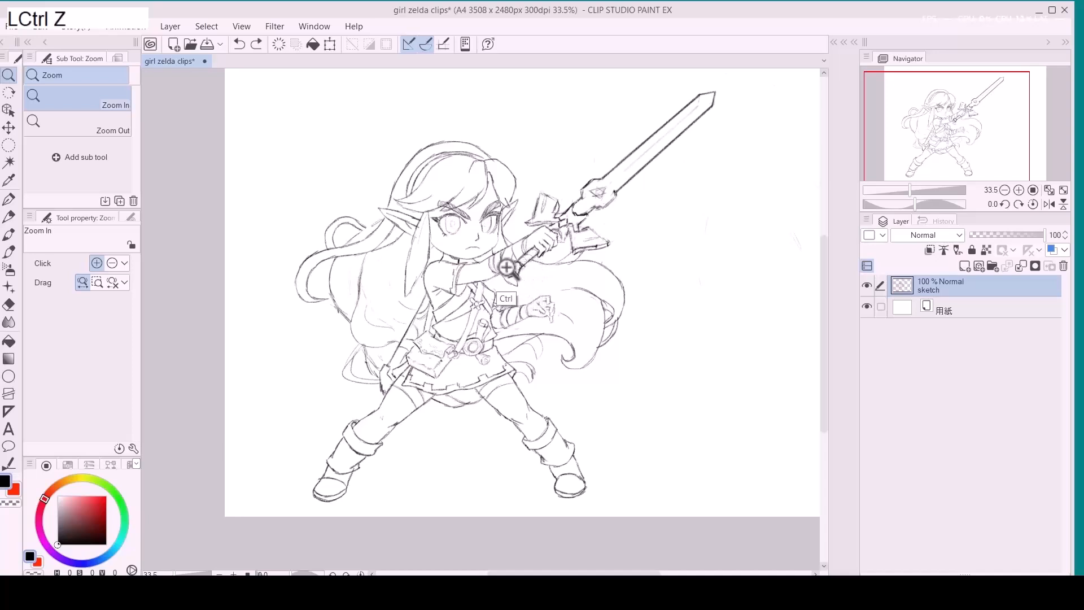
Save the drawing and select both eyes together with the eyebrows using the Lasso.
key("ctrl+s")
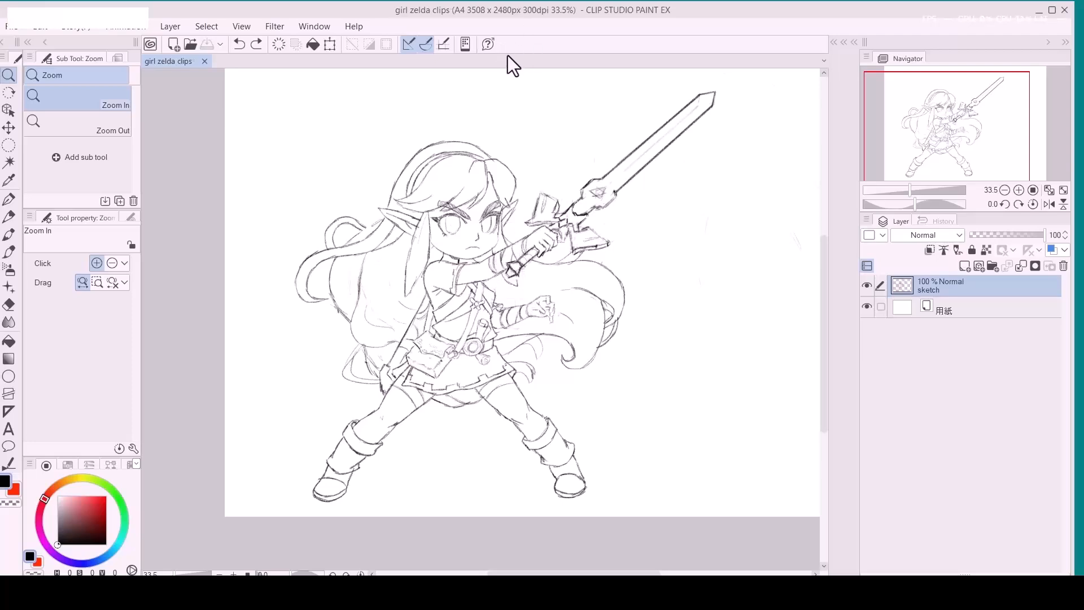
left_click(450, 260)
left_click(451, 256)
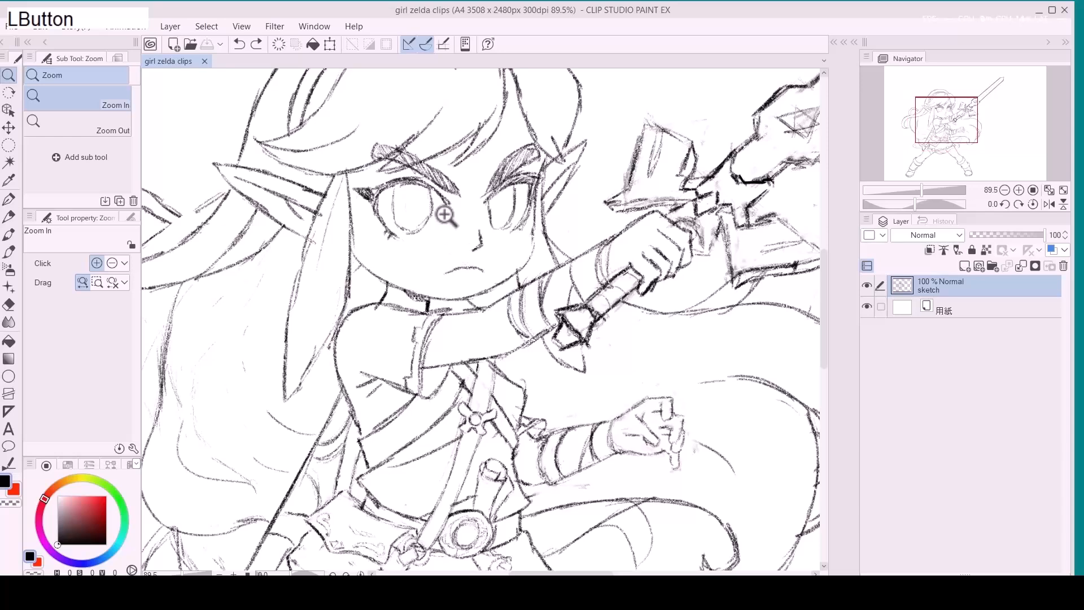
key("m")
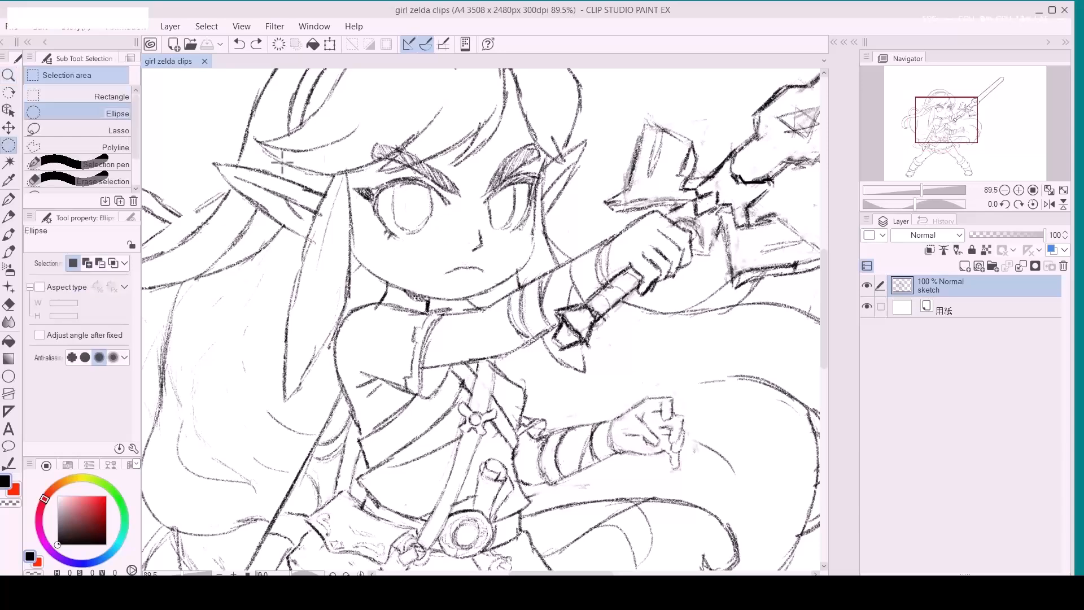
left_click(90, 128)
mouse_move(362, 177)
left_mouse_down()
mouse_move(376, 219)
mouse_move(420, 244)
mouse_move(475, 211)
mouse_move(525, 228)
mouse_move(555, 165)
mouse_move(550, 134)
mouse_move(556, 142)
mouse_move(532, 136)
mouse_move(465, 164)
mouse_move(388, 135)
mouse_move(365, 178)
left_mouse_up()
key("z")
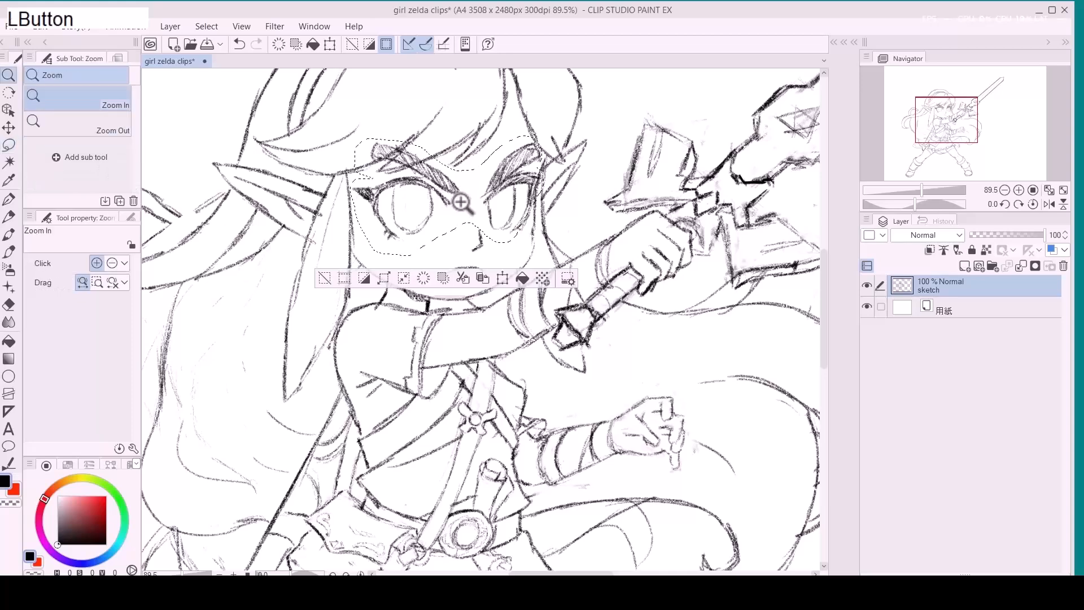
Paste repeated copies of the selected eyes and eyebrows onto new layers, arrange them in a vertical column beside the figure, and deselect.
left_click_drag(461, 201, 389, 206)
key("space")
mouse_move(494, 217)
left_mouse_down()
mouse_move(409, 231)
mouse_move(615, 202)
mouse_move(624, 175)
mouse_move(610, 346)
mouse_move(619, 390)
left_mouse_up()
key("k")
key("ctrl+c")
key("ctrl+v")
key("ctrl+d")
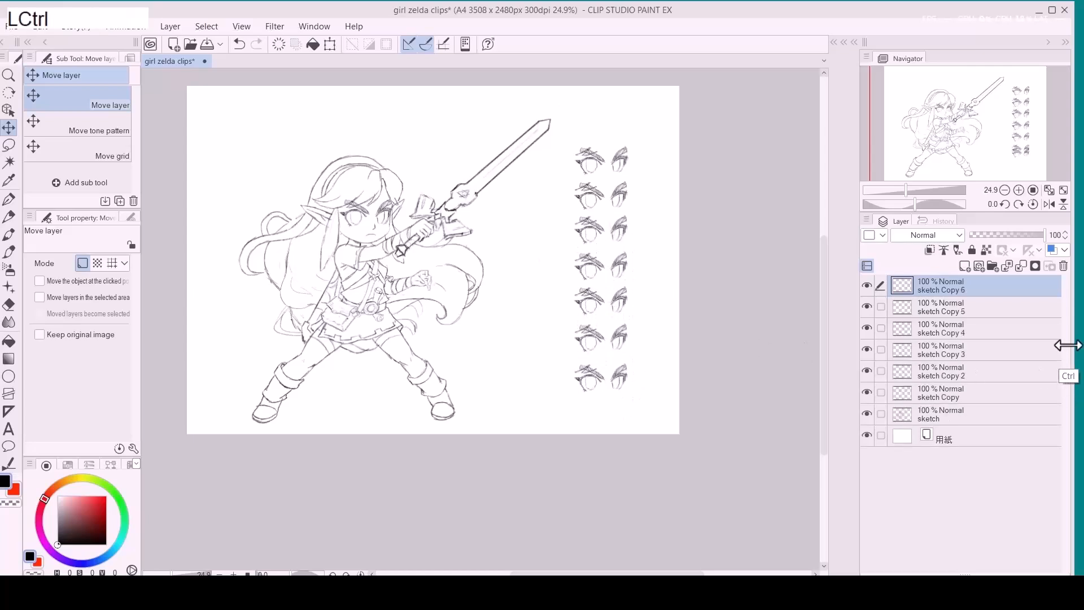
Merge all the copied eye layers into a single layer and rename it "eyes ideas".
key("ctrl+e")
key("ctrl+e")
key("ctrl+e")
key("ctrl+e")
key("ctrl+e")
double_click(956, 289)
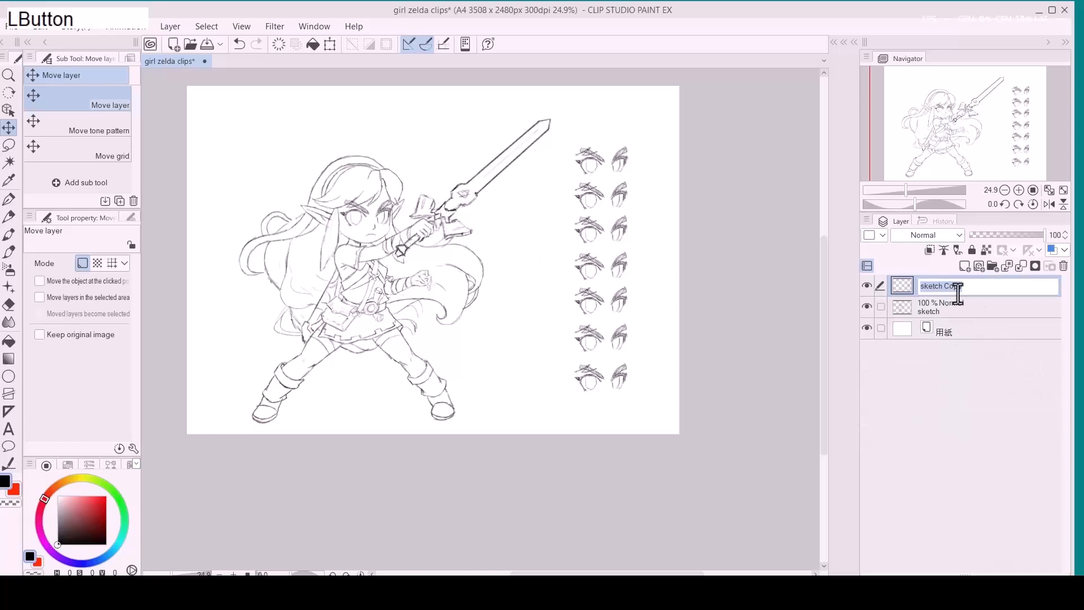
type("eyes ideas")
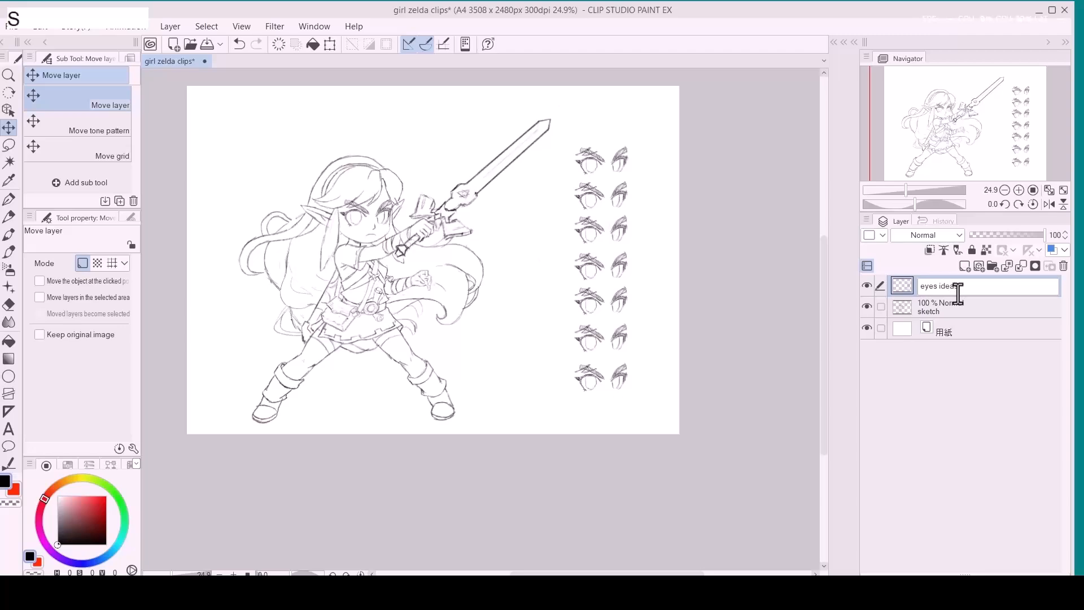
key("Return")
Sketch pointed pupils and shade the upper irises in the topmost eye pair using the Real pencil at size 9.
key("z")
left_click_drag(620, 158, 670, 145)
left_click_drag(569, 187, 570, 187)
key("p")
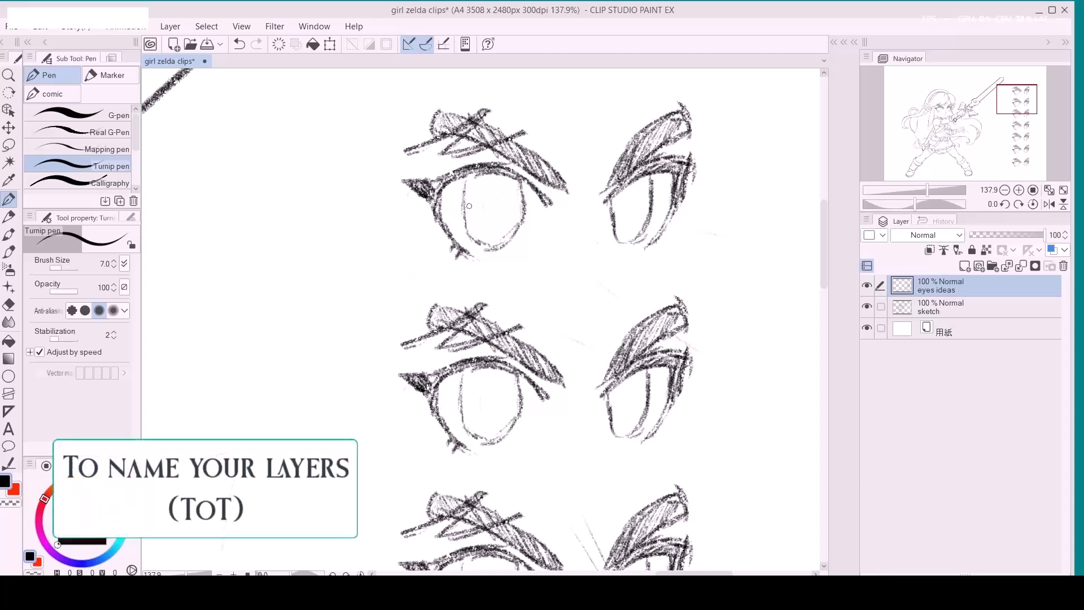
key("p")
left_click(480, 208)
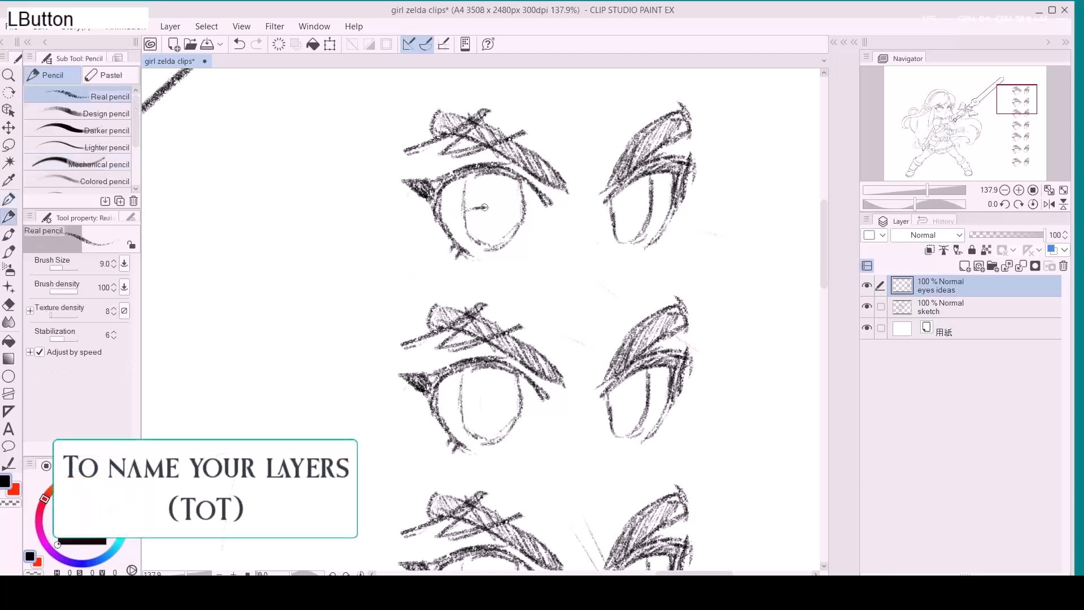
left_click_drag(484, 206, 505, 207)
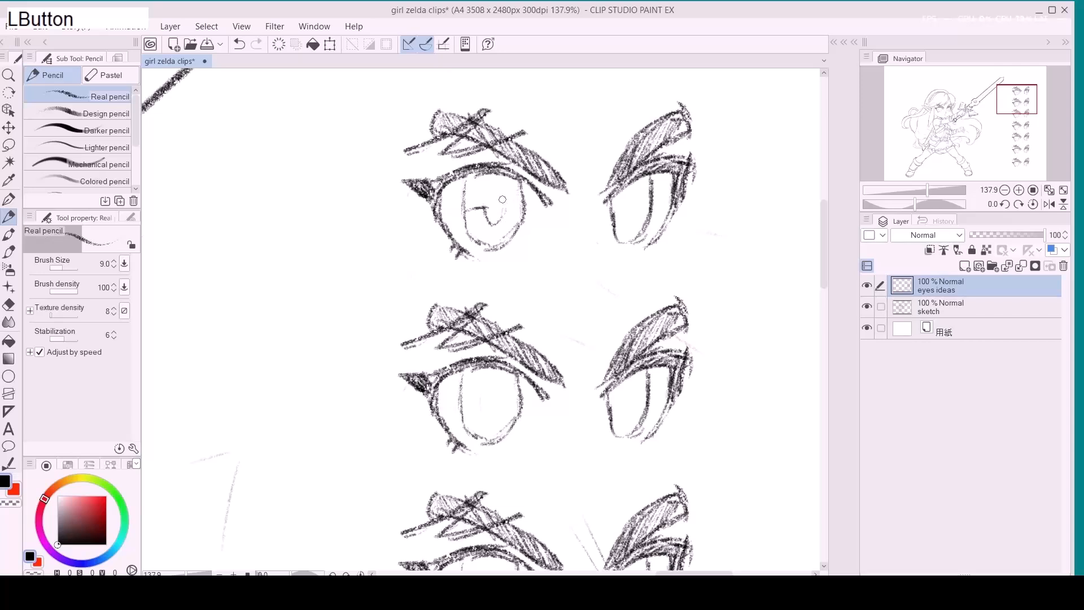
left_click_drag(612, 209, 611, 211)
mouse_move(471, 176)
left_mouse_down()
mouse_move(512, 177)
mouse_move(491, 204)
mouse_move(505, 196)
mouse_move(499, 215)
mouse_move(514, 182)
mouse_move(519, 209)
left_mouse_up()
mouse_move(643, 174)
left_mouse_down()
mouse_move(606, 204)
mouse_move(650, 189)
mouse_move(628, 209)
left_mouse_up()
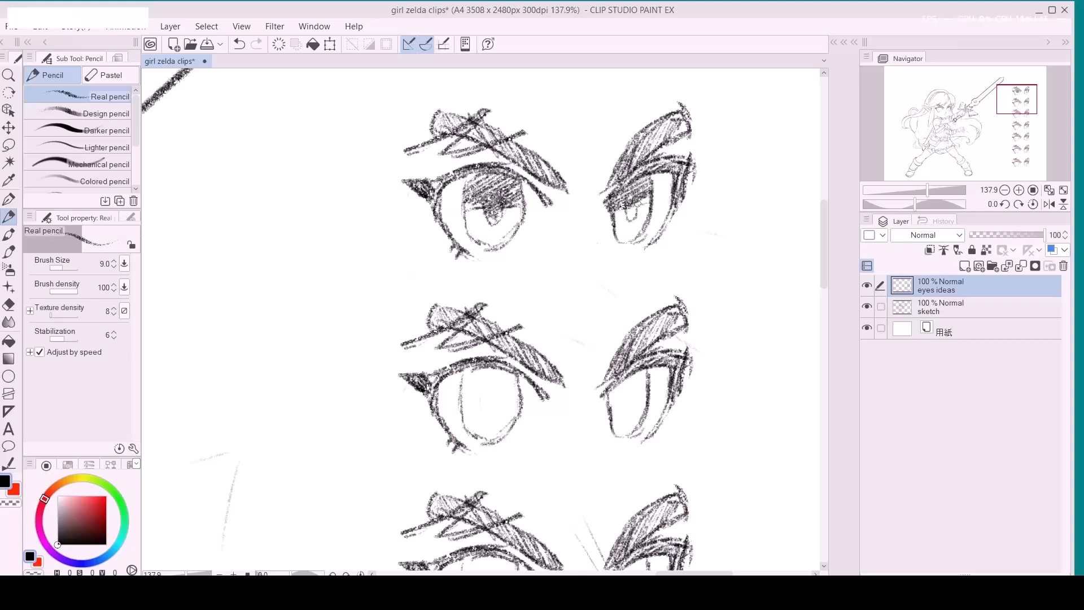
Switch to the Soft eraser and shrink its brush for detail work on the irises.
key("e")
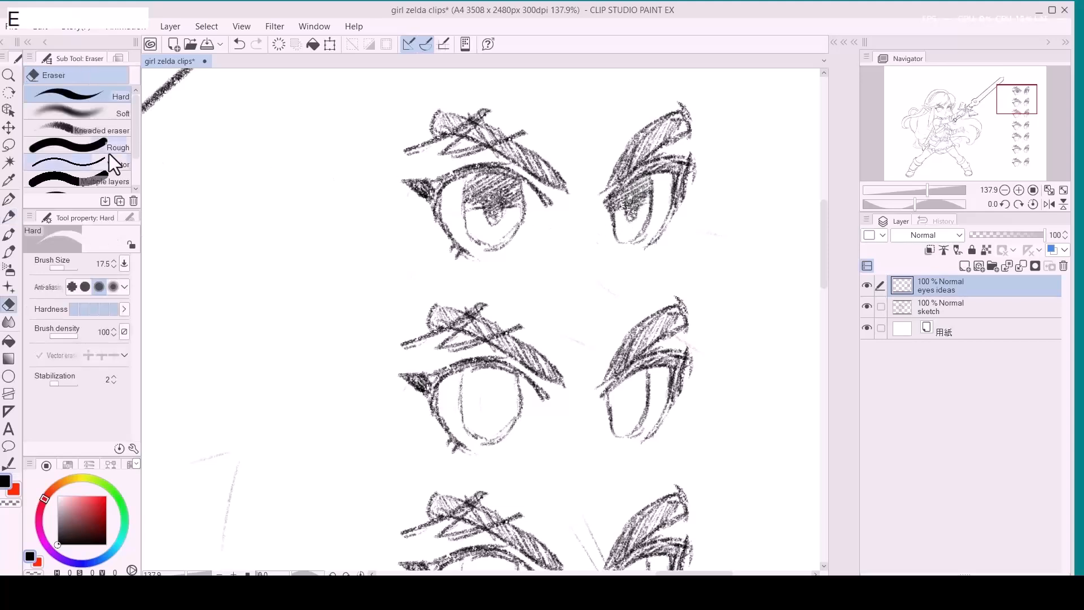
left_click(122, 113)
key("a")
key("a")
key("a")
key("a")
key("a")
key("a")
key("a")
key("a")
key("a")
key("a")
key("a")
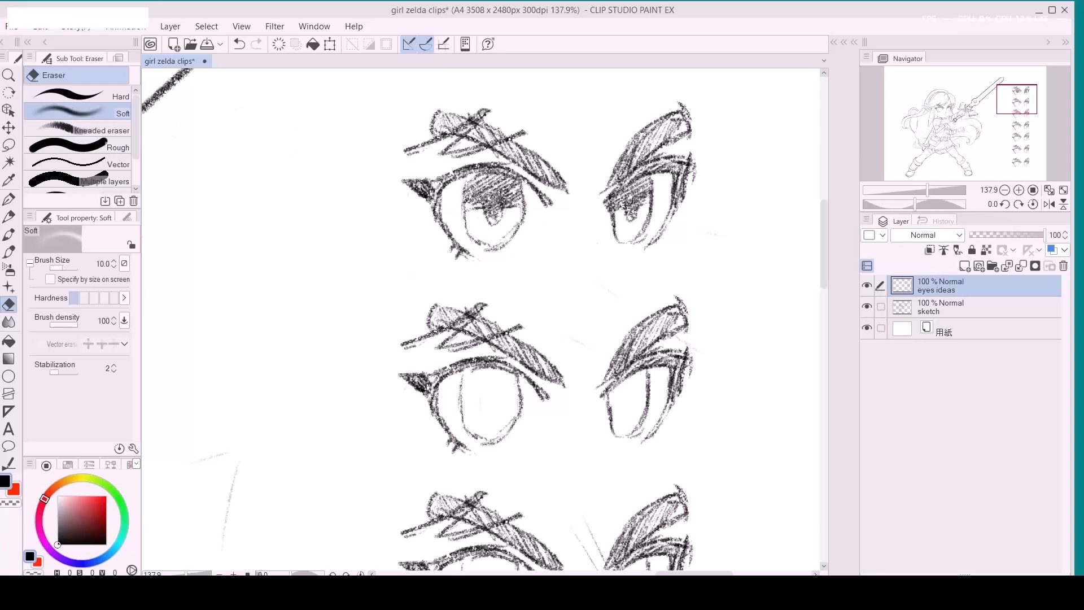
key("a")
Try to erase a highlight in the topmost left iris with the Soft eraser at about size 6.
left_click_drag(463, 203, 487, 193)
key("a")
left_click(454, 202)
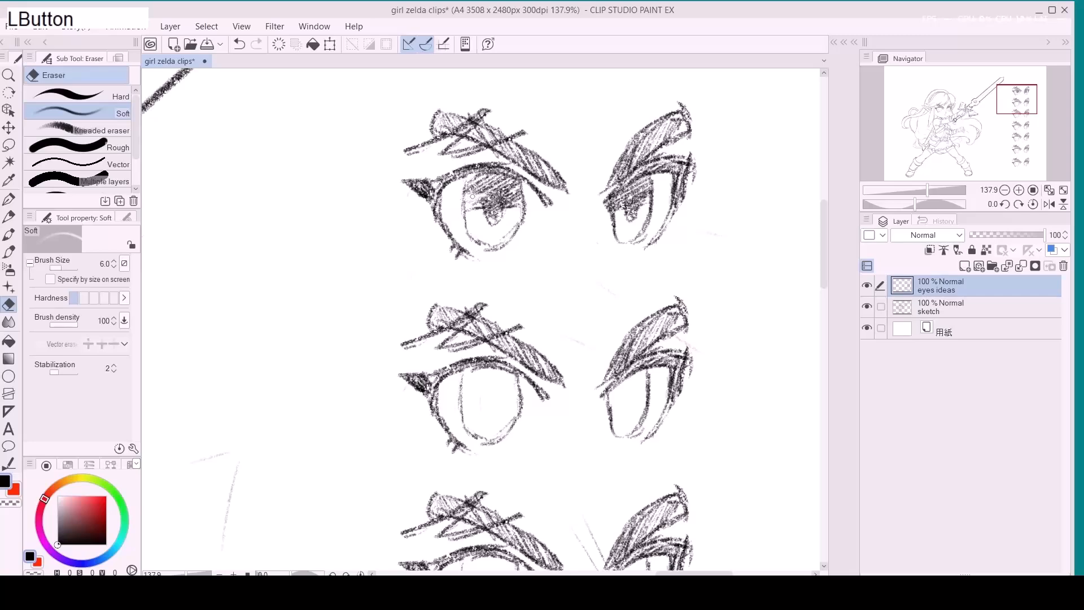
key("ctrl+z")
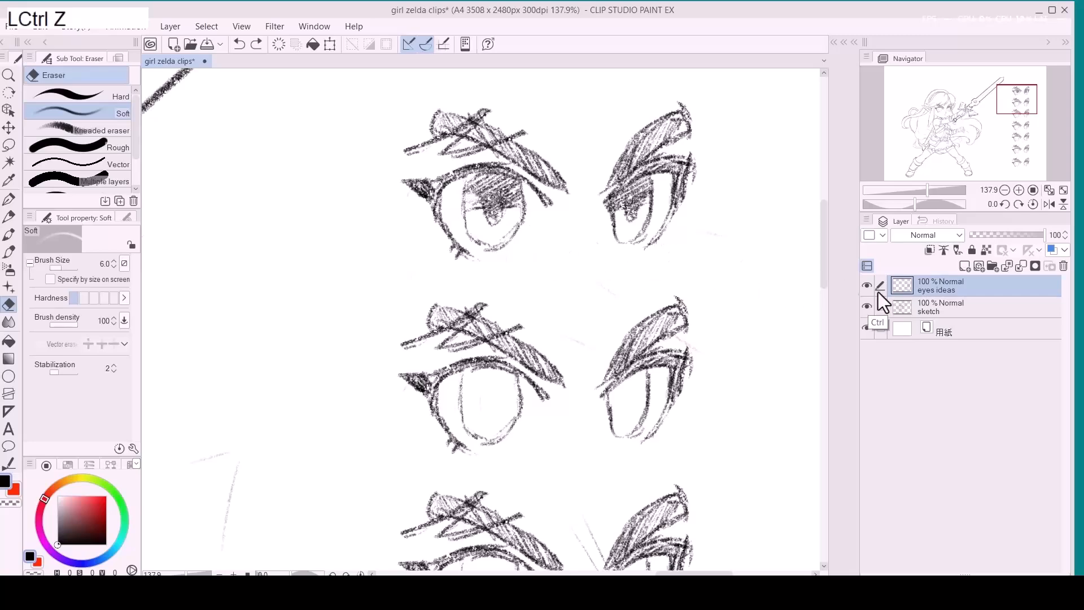
Lasso the topmost eye pair on the sketch layer, cut and paste it, merge it with the eyes ideas layer, and deselect.
left_click(949, 308)
key("ctrl+space")
left_click_drag(587, 226, 571, 242)
key("m")
mouse_move(557, 114)
left_mouse_down()
mouse_move(450, 233)
mouse_move(620, 253)
mouse_move(535, 114)
left_mouse_up()
key("ctrl+x")
key("ctrl+v")
left_click(955, 291)
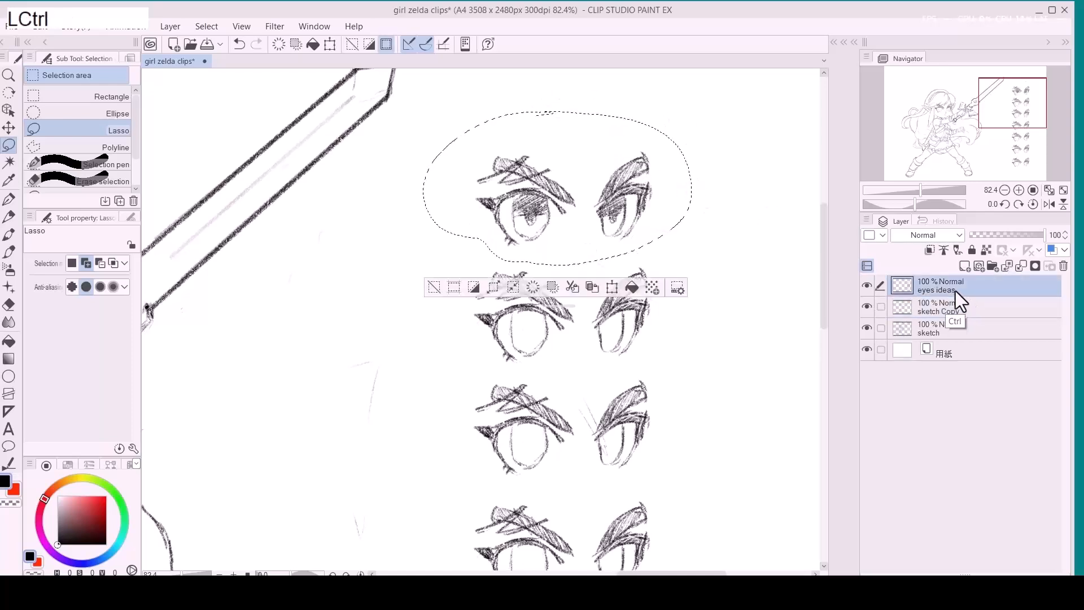
key("ctrl+e")
key("ctrl+d")
Erase small highlights in both irises of the topmost eye pair with the Soft eraser at size 5.
key("ctrl+space")
left_click_drag(529, 207, 561, 205)
key("e")
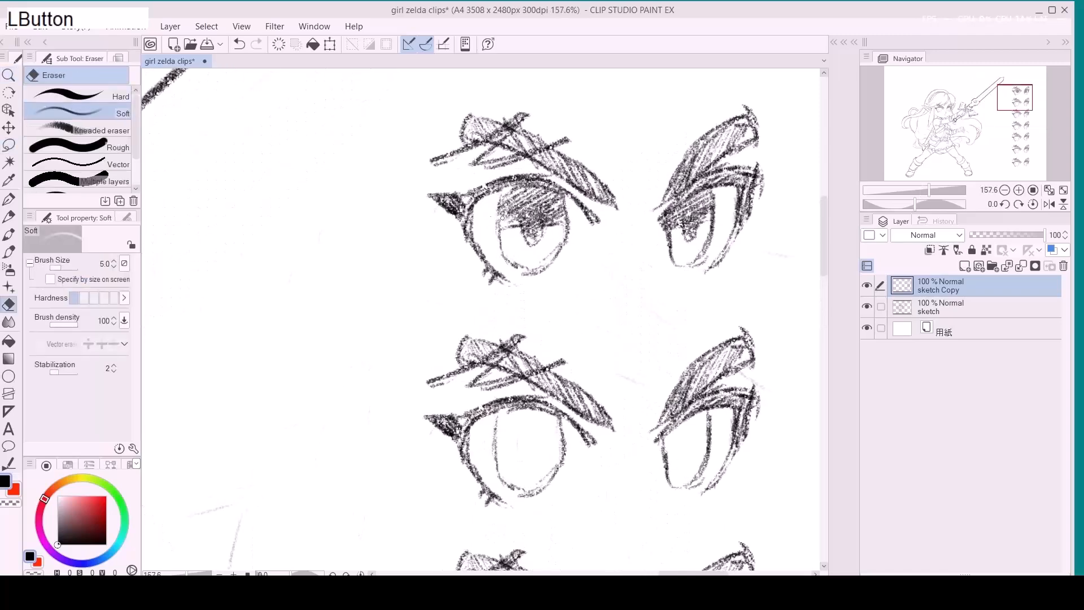
mouse_move(515, 215)
left_mouse_down()
mouse_move(506, 212)
mouse_move(549, 214)
left_mouse_up()
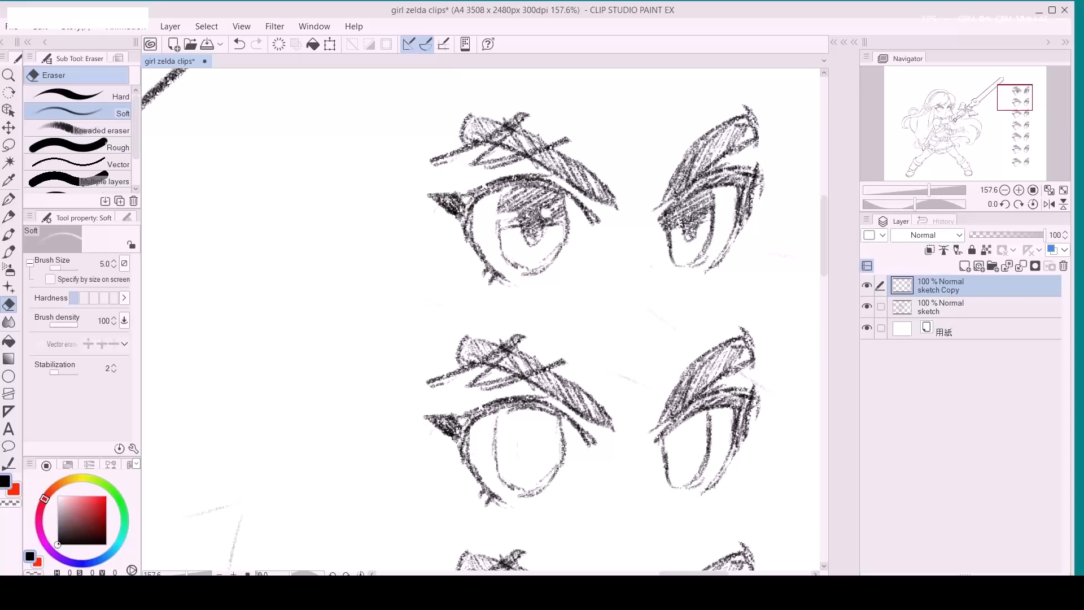
left_click_drag(671, 218, 673, 220)
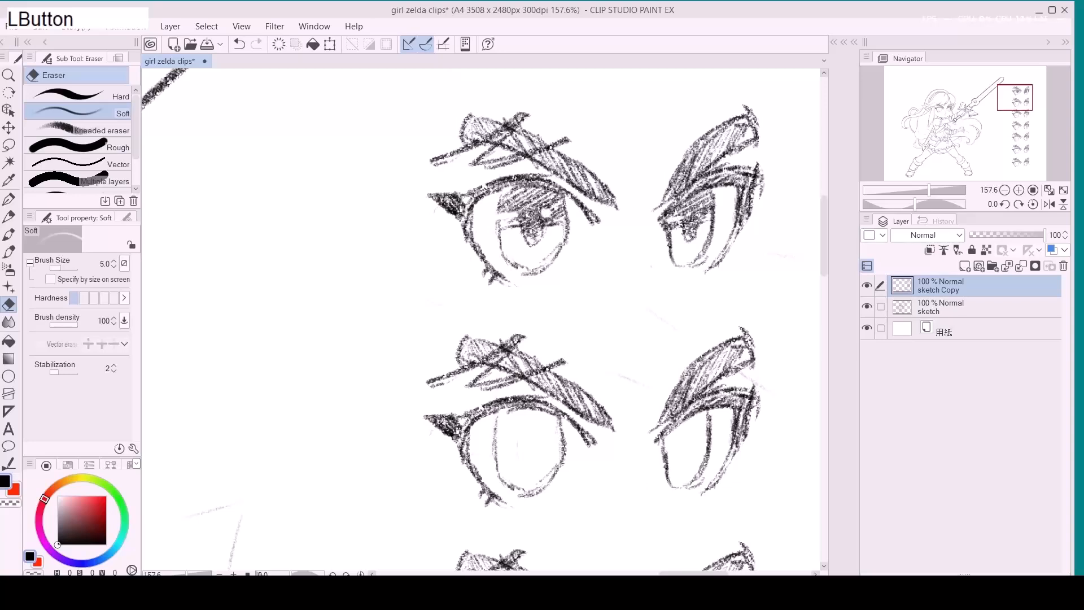
Shade a shadow below the upper eyelids of the topmost eye pair using the Real pencil at size 20.
key("p")
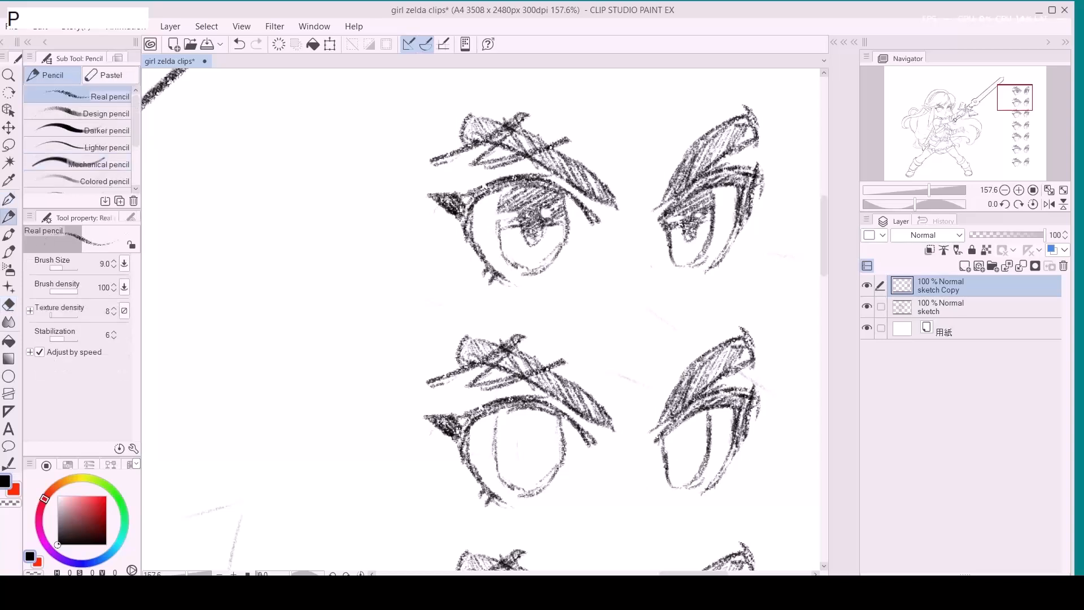
key("bracketright")
key("bracketright")
key("bracketright")
key("bracketright")
key("bracketright")
mouse_move(486, 202)
left_mouse_down()
mouse_move(467, 241)
mouse_move(509, 239)
left_mouse_up()
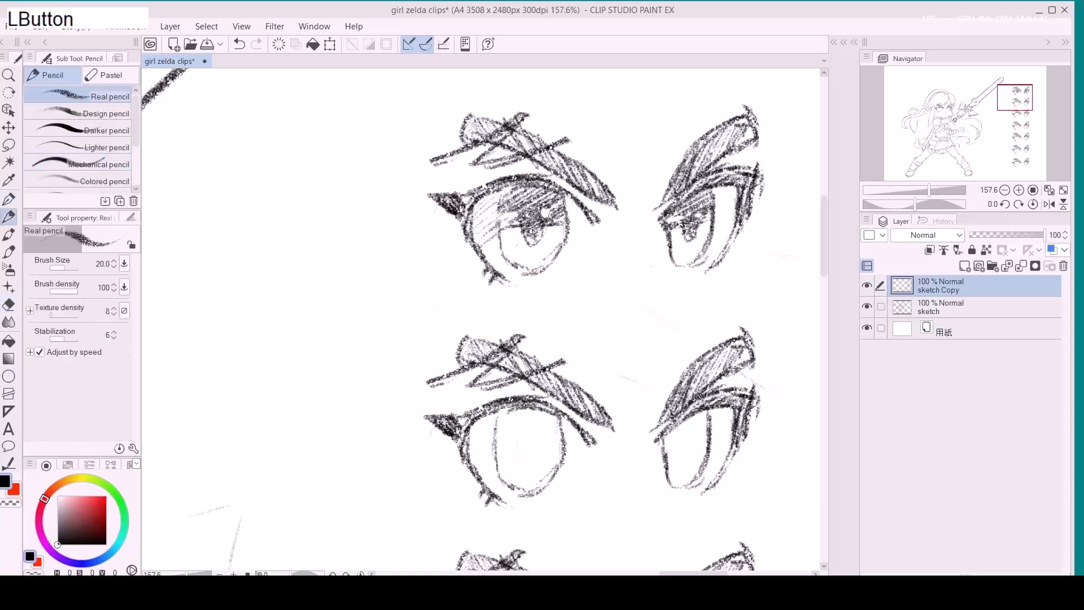
mouse_move(695, 196)
left_mouse_down()
mouse_move(749, 211)
mouse_move(699, 218)
left_mouse_up()
Darken the pupils and upper irises of the topmost eye pair with the pencil, undoing an unwanted stroke.
key("ctrl+space")
mouse_move(731, 255)
left_mouse_down()
mouse_move(535, 214)
mouse_move(521, 223)
left_mouse_up()
left_click_drag(487, 265, 500, 260)
key("p")
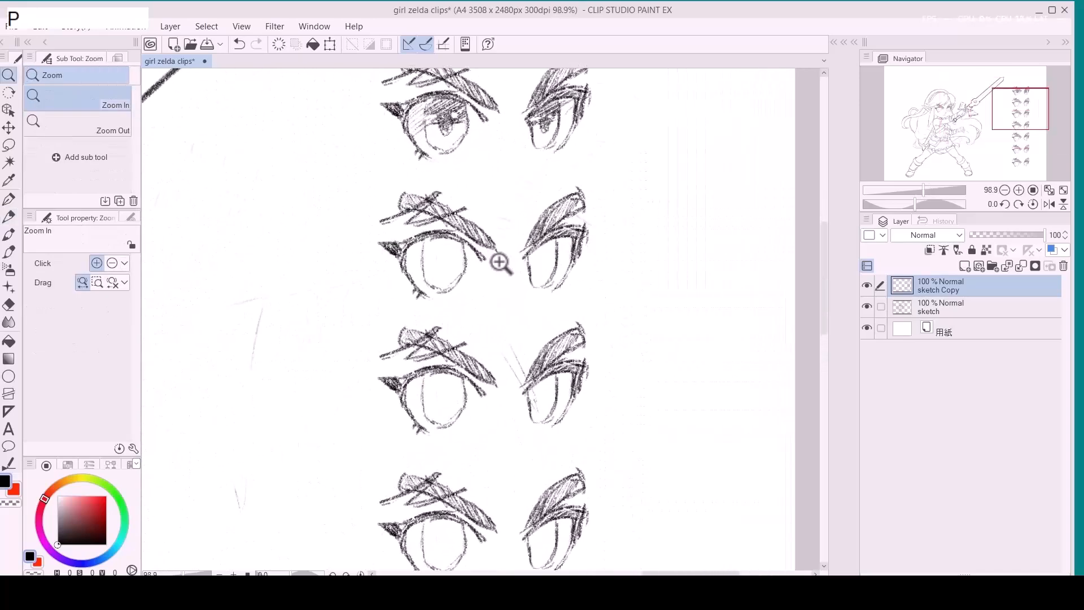
mouse_move(539, 119)
left_mouse_down()
mouse_move(544, 132)
mouse_move(542, 122)
left_mouse_up()
key("ctrl+z")
key("p")
mouse_move(426, 116)
left_mouse_down()
mouse_move(435, 99)
mouse_move(460, 120)
left_mouse_up()
mouse_move(429, 101)
left_mouse_down()
mouse_move(460, 123)
mouse_move(430, 113)
mouse_move(454, 118)
left_mouse_up()
Erase a small highlight in the right pupil of the topmost eye pair with the Soft eraser at size 5.
key("e")
key("a")
key("d")
mouse_move(545, 121)
left_mouse_down()
mouse_move(530, 122)
mouse_move(550, 122)
left_mouse_up()
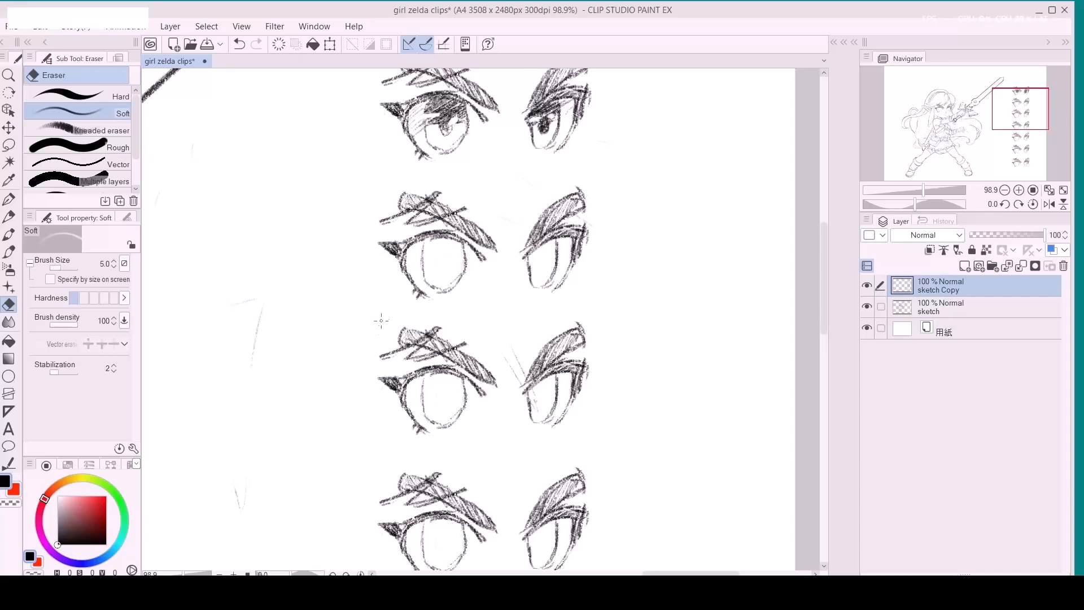
left_click(448, 256)
Draw oval pupils in both irises of the second eye pair with the Real pencil at size 4.5, thickening their left edges.
key("z")
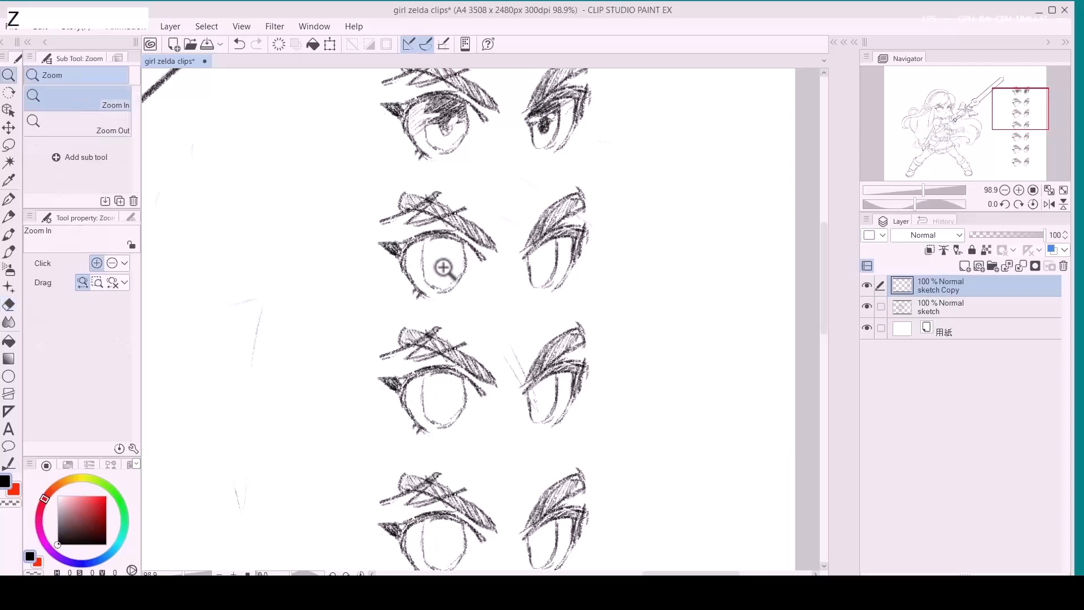
left_click(446, 260)
key("a")
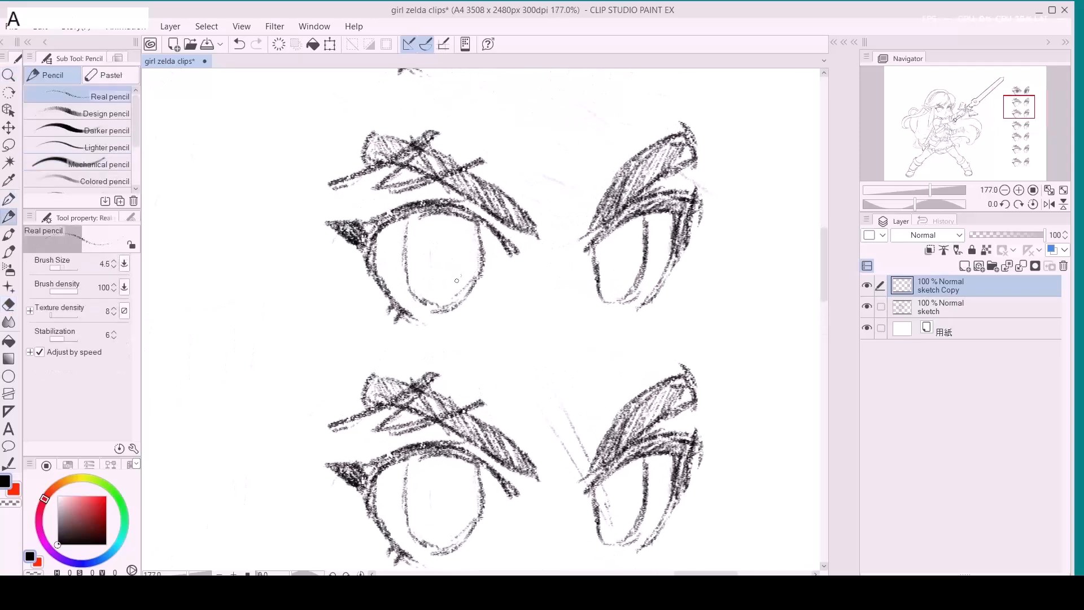
left_click_drag(436, 242, 453, 251)
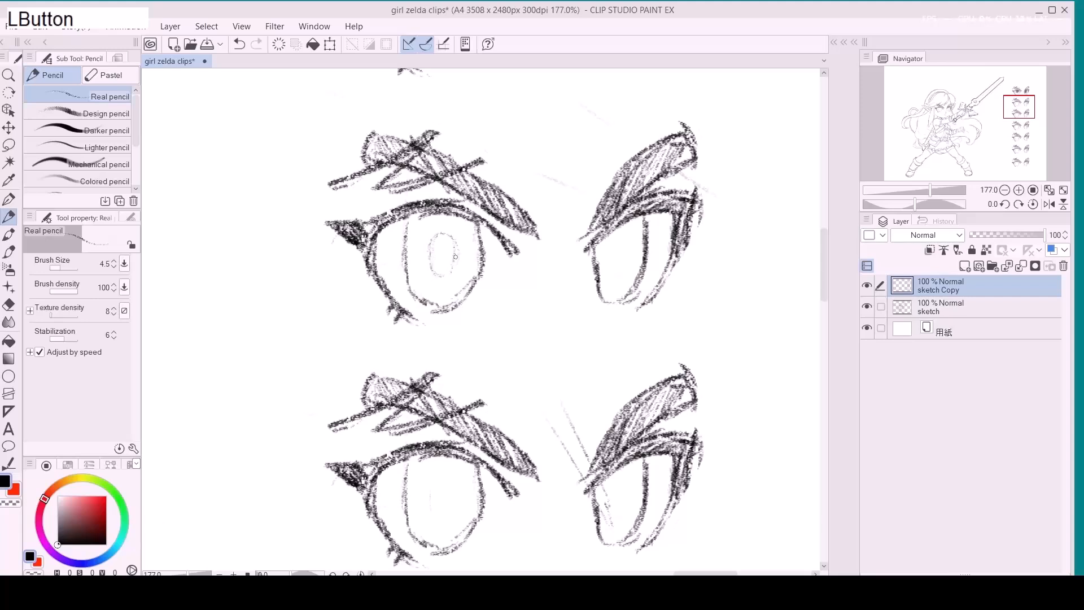
left_click_drag(456, 252, 428, 265)
mouse_move(608, 259)
left_mouse_down()
mouse_move(629, 251)
mouse_move(621, 239)
mouse_move(606, 265)
left_mouse_up()
left_click_drag(431, 251, 434, 255)
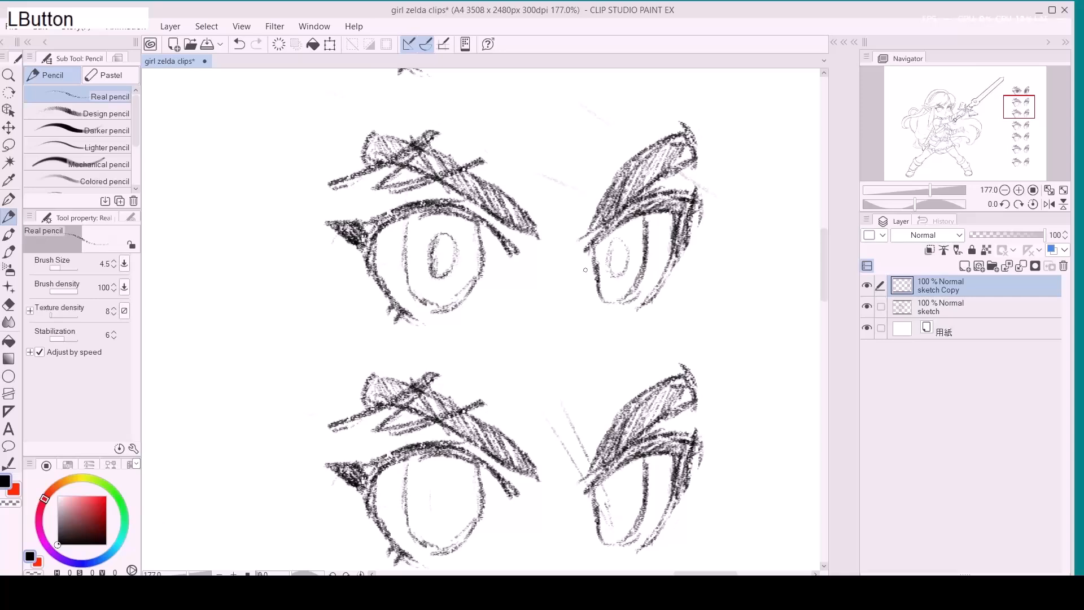
left_click_drag(611, 242, 619, 276)
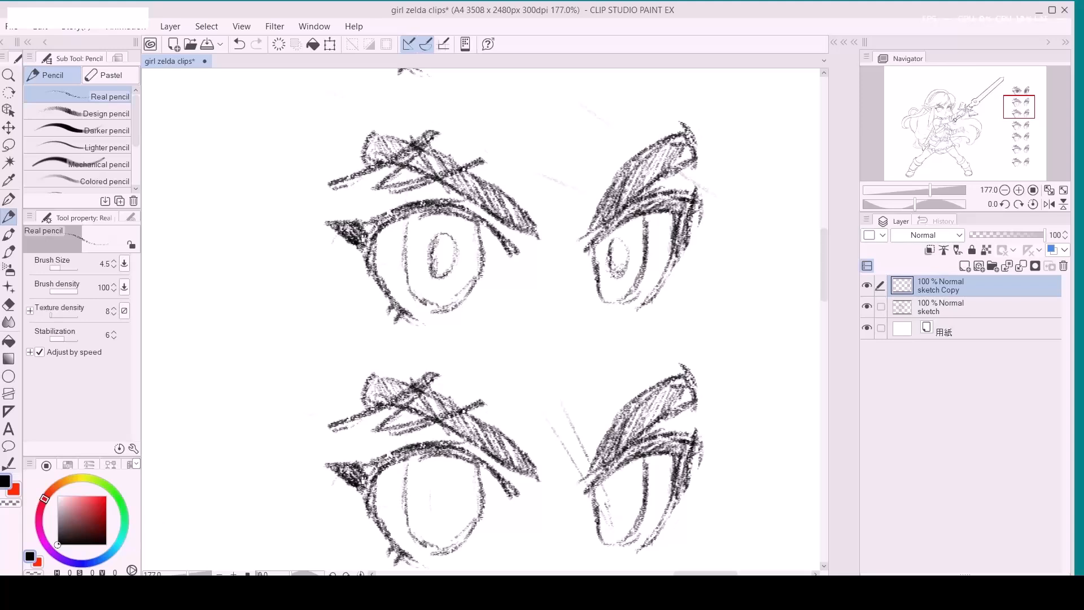
Shade the upper part of both irises in the second eye pair with the Real pencil at size 4.5.
key("d")
left_click(420, 223)
key("a")
mouse_move(408, 224)
left_mouse_down()
mouse_move(440, 215)
mouse_move(447, 230)
left_mouse_up()
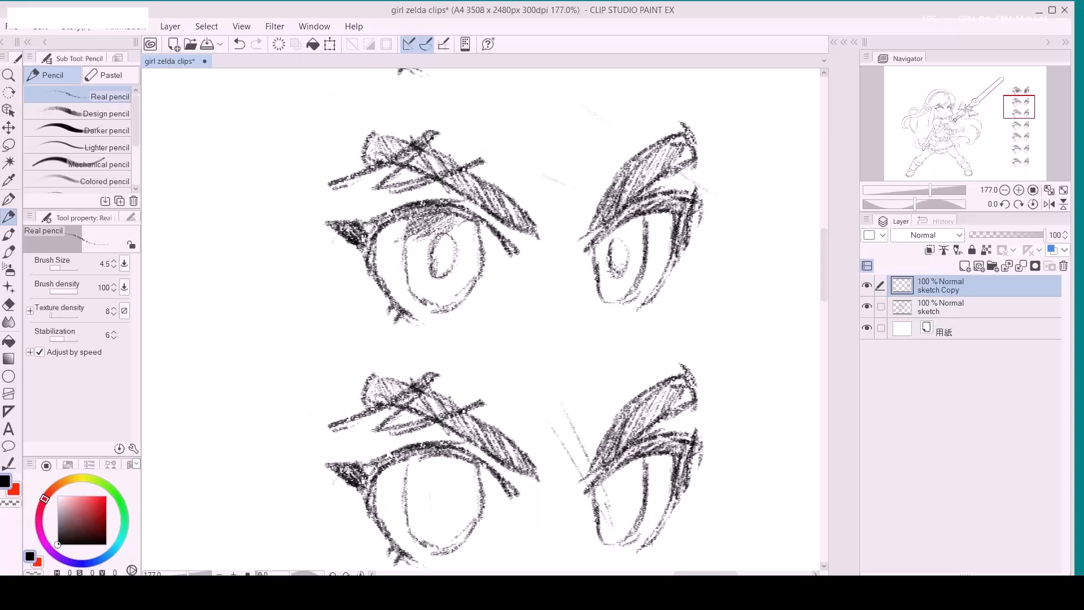
left_click_drag(607, 236, 606, 257)
mouse_move(643, 224)
left_mouse_down()
mouse_move(632, 241)
mouse_move(615, 225)
mouse_move(623, 228)
left_mouse_up()
left_click_drag(412, 217, 465, 242)
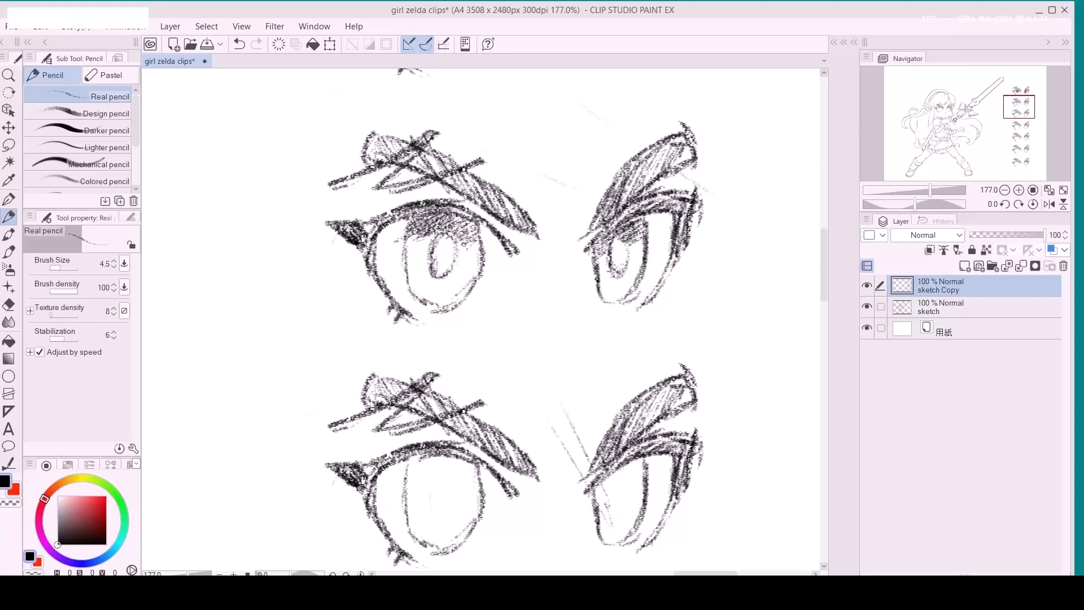
Hatch the lower irises of the second eye pair lightly and fill in both pupils.
mouse_move(395, 251)
left_mouse_down()
mouse_move(405, 274)
mouse_move(422, 275)
mouse_move(410, 289)
mouse_move(434, 280)
mouse_move(424, 292)
mouse_move(453, 253)
mouse_move(485, 239)
mouse_move(442, 279)
mouse_move(476, 262)
mouse_move(452, 289)
left_mouse_up()
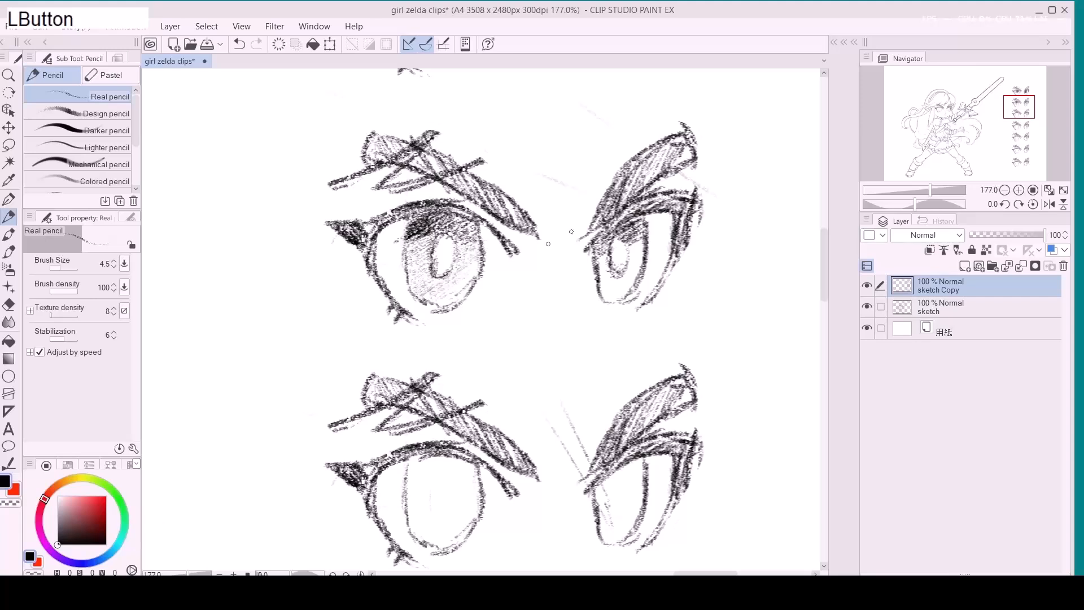
mouse_move(605, 254)
left_mouse_down()
mouse_move(608, 240)
mouse_move(635, 231)
mouse_move(645, 242)
mouse_move(618, 296)
mouse_move(602, 266)
mouse_move(614, 281)
mouse_move(604, 298)
left_mouse_up()
mouse_move(446, 263)
left_mouse_down()
mouse_move(432, 242)
mouse_move(430, 265)
mouse_move(440, 271)
mouse_move(440, 239)
mouse_move(448, 240)
mouse_move(443, 274)
left_mouse_up()
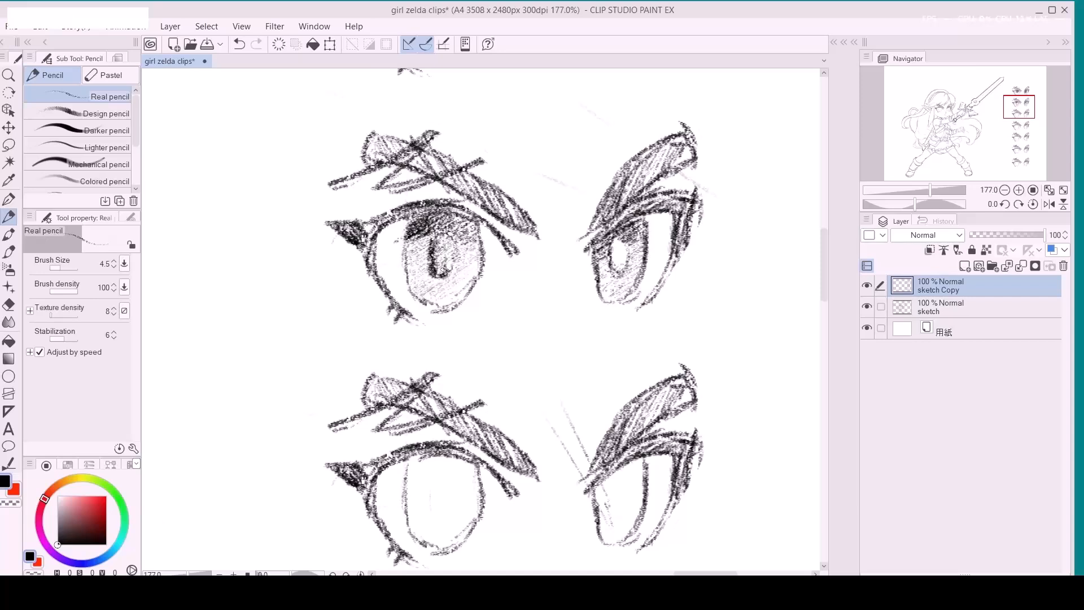
mouse_move(623, 251)
left_mouse_down()
mouse_move(613, 263)
mouse_move(615, 237)
mouse_move(615, 273)
mouse_move(632, 233)
left_mouse_up()
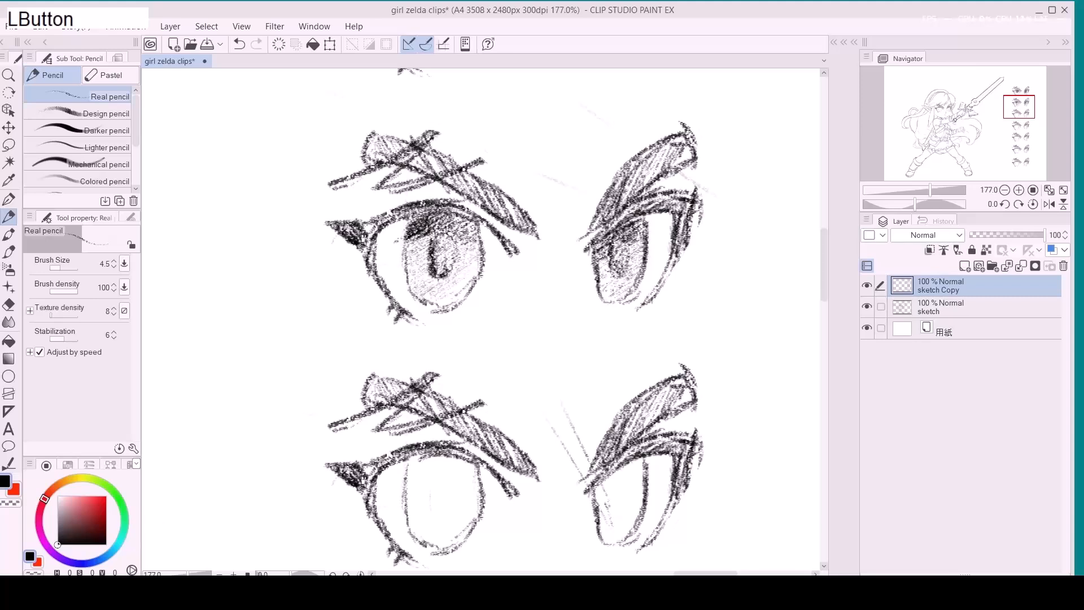
Darken the upper irises and pupil edges of the second eye pair with denser pencil shading.
mouse_move(426, 214)
left_mouse_down()
mouse_move(437, 227)
mouse_move(477, 240)
left_mouse_up()
mouse_move(620, 234)
left_mouse_down()
mouse_move(613, 242)
mouse_move(626, 225)
mouse_move(635, 240)
mouse_move(646, 223)
left_mouse_up()
mouse_move(611, 260)
left_mouse_down()
mouse_move(621, 270)
mouse_move(625, 252)
left_mouse_up()
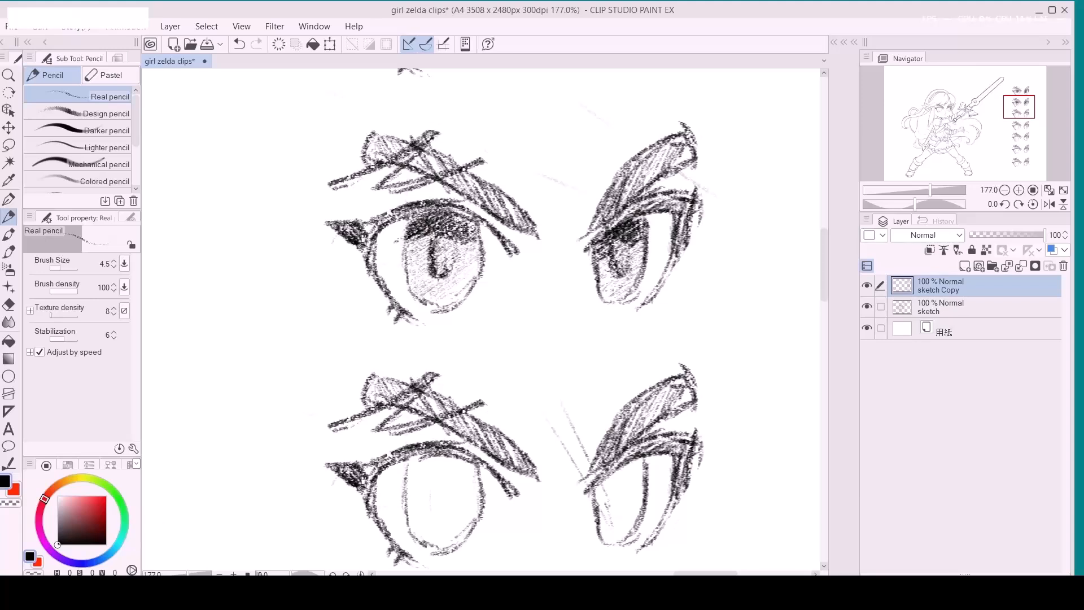
mouse_move(432, 248)
left_mouse_down()
mouse_move(427, 235)
mouse_move(418, 245)
mouse_move(424, 280)
mouse_move(410, 274)
mouse_move(415, 240)
mouse_move(468, 251)
mouse_move(468, 267)
mouse_move(435, 288)
mouse_move(447, 295)
mouse_move(457, 234)
left_mouse_up()
key("]")
mouse_move(636, 249)
left_mouse_down()
mouse_move(631, 243)
mouse_move(628, 268)
left_mouse_up()
Erase small highlights beside the pupils in both irises of the second eye pair with the Soft eraser at size 5.
key("e")
left_click_drag(425, 251, 417, 253)
left_click(433, 258)
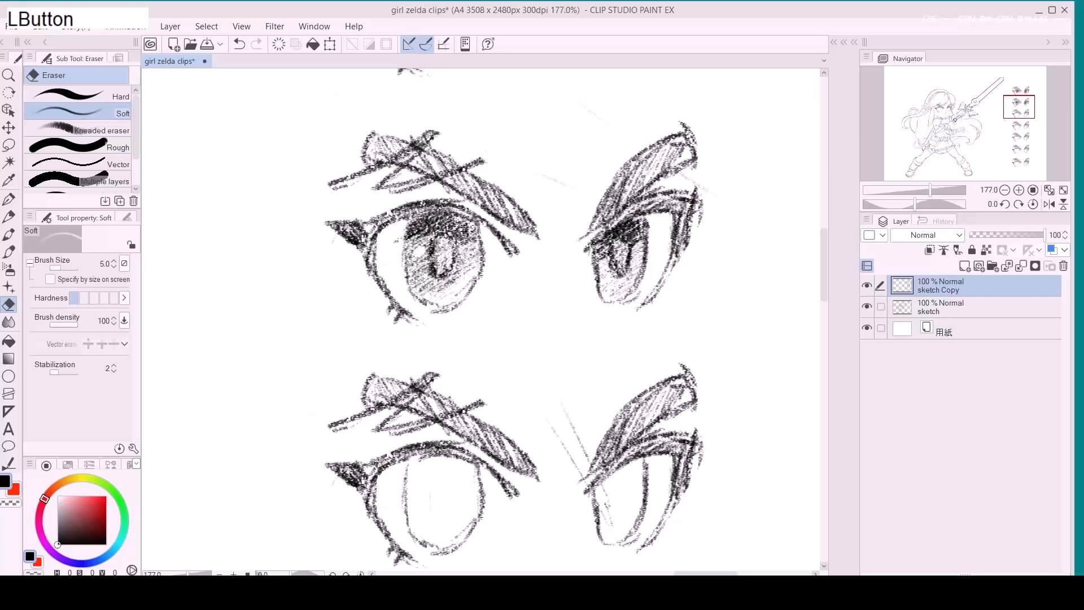
left_click_drag(612, 248, 601, 252)
Lighten the lower irises and outer iris edges of the second eye pair, reducing the Soft eraser to size 4.5.
left_click_drag(410, 308, 451, 293)
key("bracketright")
left_click_drag(640, 286, 618, 288)
key("bracketleft")
key("bracketleft")
left_click(641, 245)
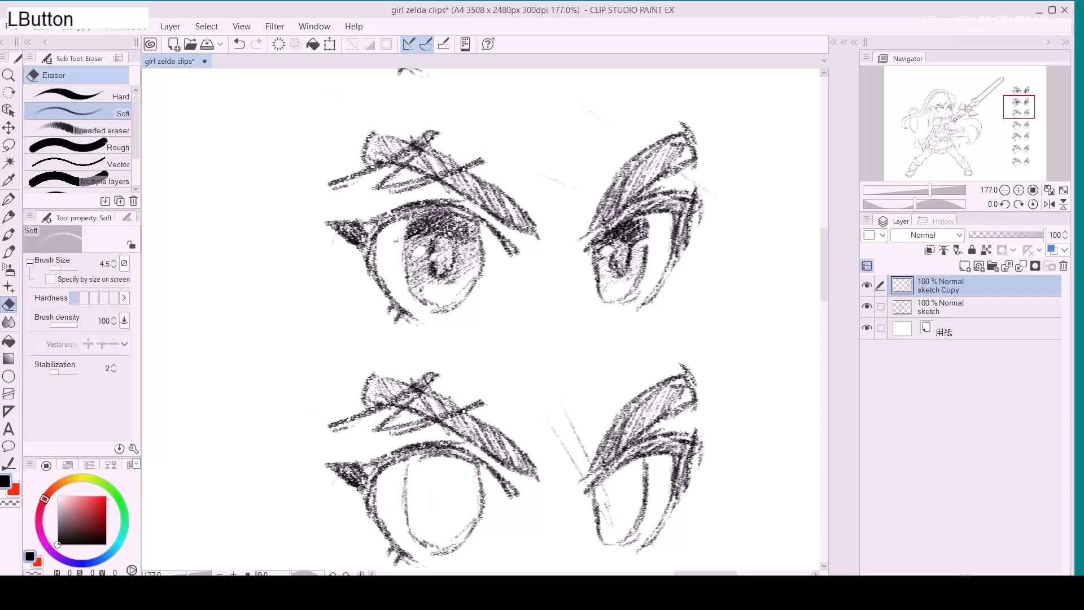
left_click(480, 242)
mouse_move(486, 255)
left_mouse_down()
mouse_move(482, 266)
mouse_move(484, 251)
mouse_move(471, 259)
mouse_move(483, 276)
mouse_move(464, 287)
left_mouse_up()
left_click(482, 248)
Draw small filled oval pupils in the third eye pair with the Real pencil at size 6 and reinforce the left iris outline.
key("ctrl+space")
left_click(472, 316)
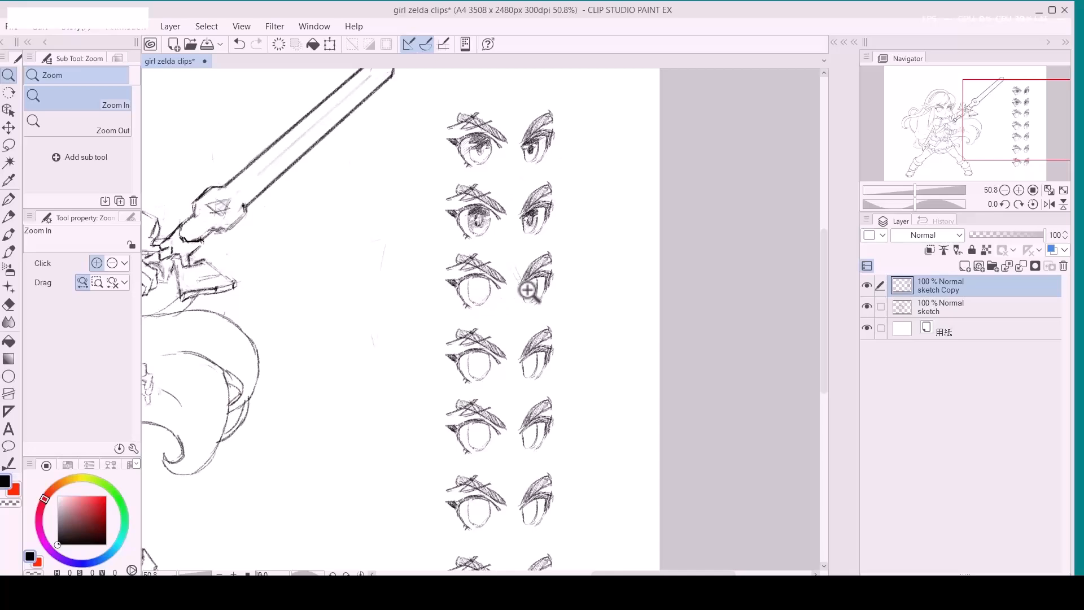
left_click(474, 290)
left_click_drag(474, 289, 494, 284)
key("p")
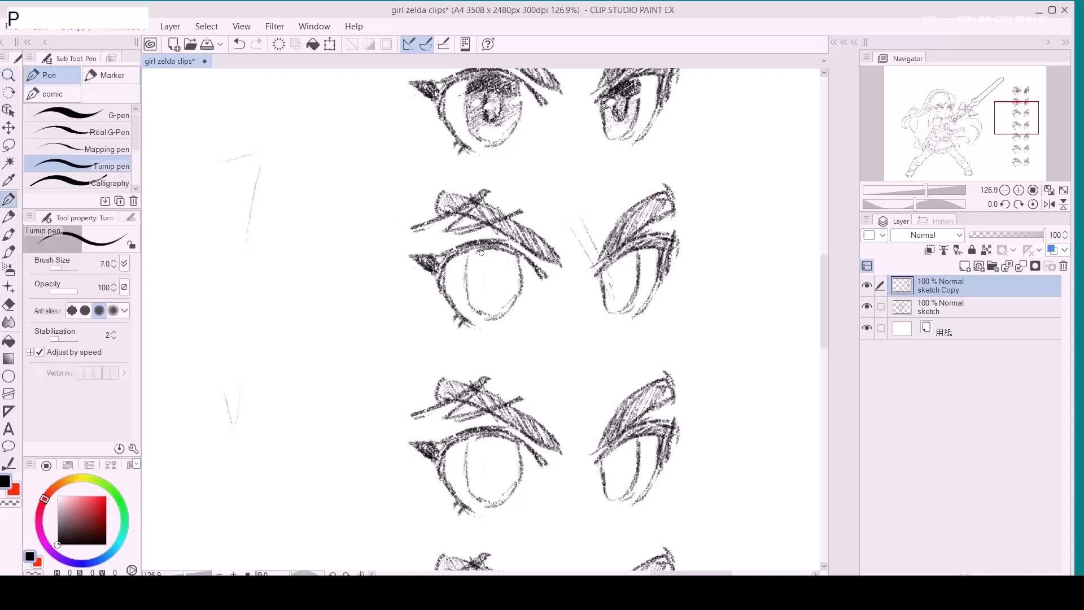
left_click_drag(477, 284, 462, 276)
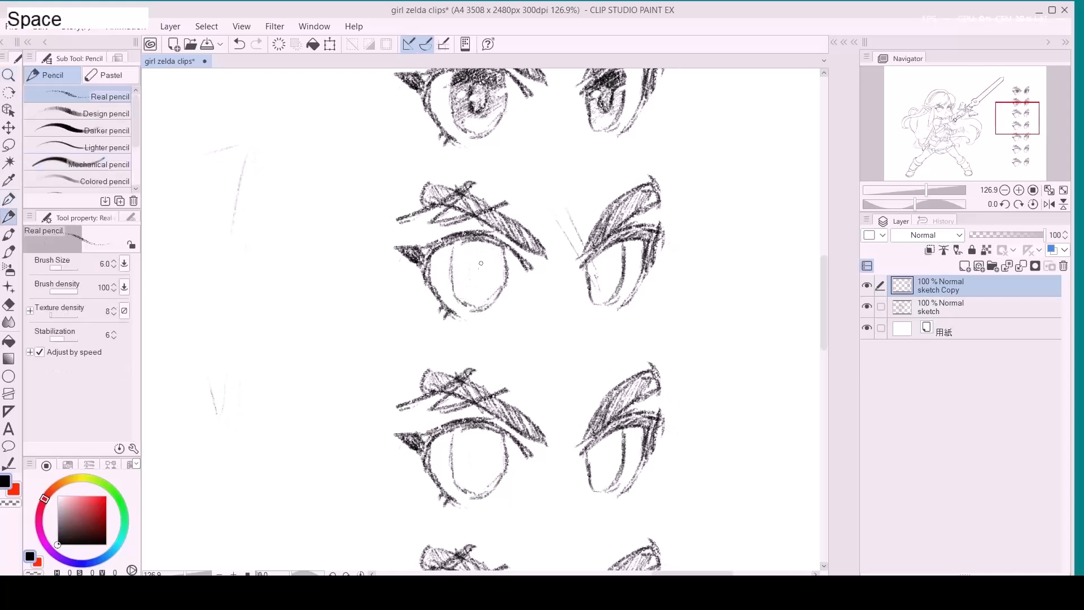
mouse_move(456, 238)
left_mouse_down()
mouse_move(450, 270)
mouse_move(477, 261)
mouse_move(480, 284)
mouse_move(481, 264)
left_mouse_up()
mouse_move(607, 276)
left_mouse_down()
mouse_move(599, 270)
mouse_move(602, 283)
mouse_move(604, 264)
mouse_move(601, 304)
mouse_move(602, 289)
left_mouse_up()
left_click_drag(465, 305, 502, 299)
Clean up around the lower iris outlines of the second and fourth left eyes with the Soft eraser at size 4.5.
key("e")
mouse_move(490, 148)
left_mouse_down()
mouse_move(467, 139)
mouse_move(489, 137)
left_mouse_up()
left_click_drag(476, 497, 492, 494)
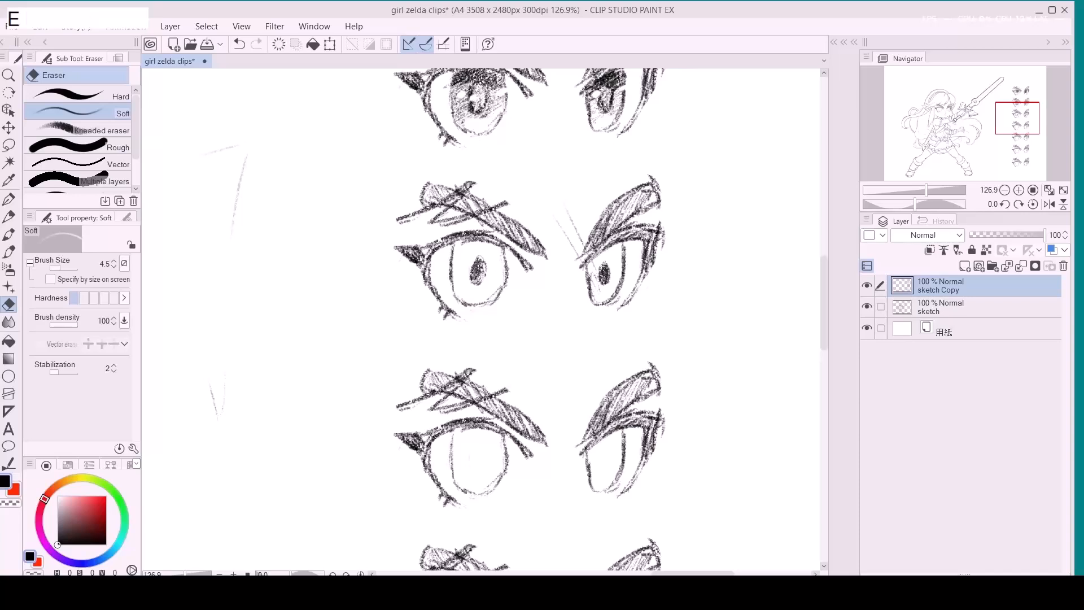
Darken the upper edges of both irises in the third eye pair and draw curved lines beside the pupils with the Real pencil at size 6.
key("p")
mouse_move(484, 270)
left_mouse_down()
mouse_move(496, 290)
mouse_move(504, 263)
mouse_move(500, 305)
left_mouse_up()
key("e")
key("p")
key("p")
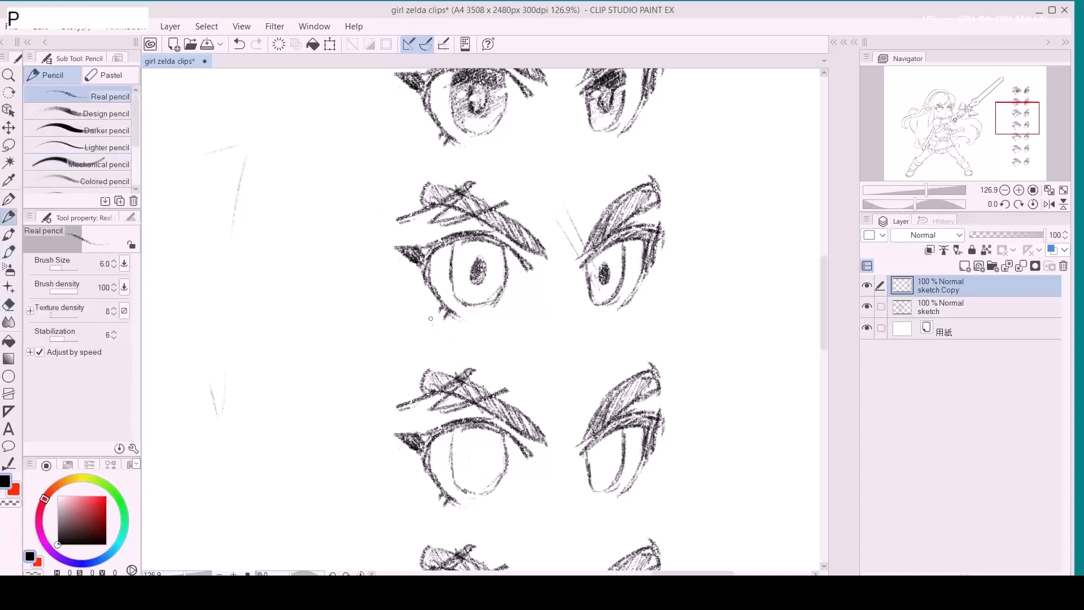
mouse_move(457, 271)
left_mouse_down()
mouse_move(474, 241)
mouse_move(501, 252)
mouse_move(504, 271)
mouse_move(454, 287)
left_mouse_up()
left_click(461, 276)
left_click(486, 272)
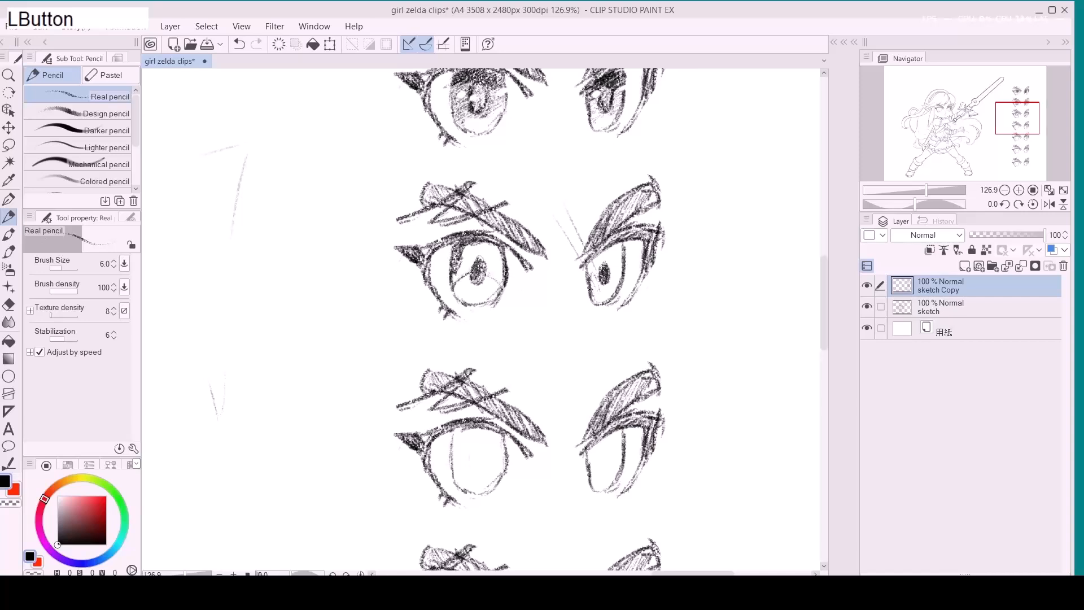
mouse_move(588, 271)
left_mouse_down()
mouse_move(614, 248)
mouse_move(619, 261)
mouse_move(621, 247)
left_mouse_up()
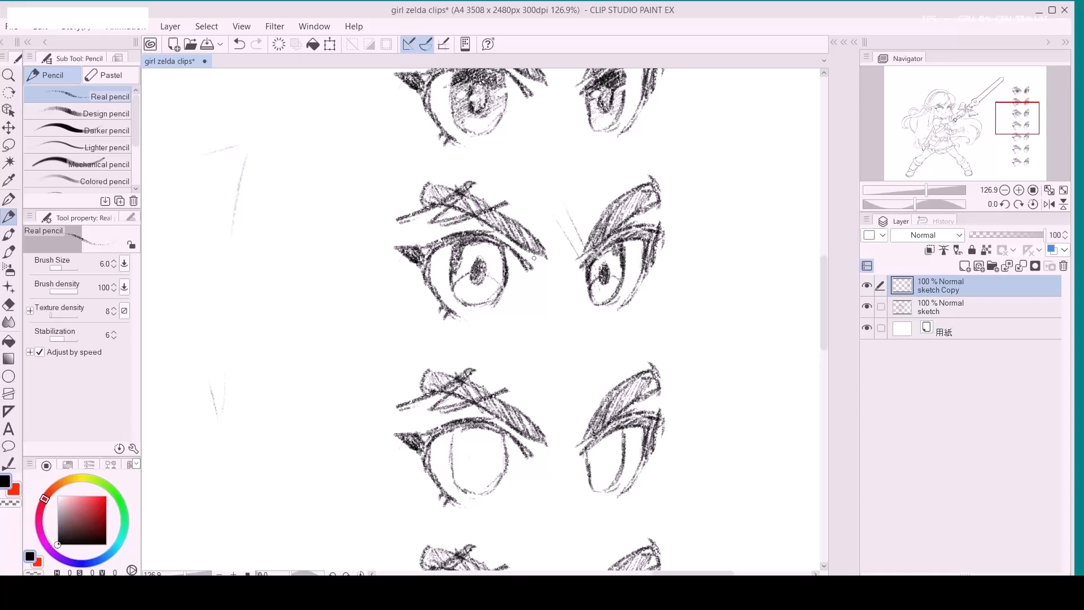
Shade both irises of the third eye pair with the Real pencil at size 7, making the upper areas darker and the lower areas lightly hatched.
key("d")
mouse_move(462, 257)
left_mouse_down()
mouse_move(485, 237)
mouse_move(452, 279)
mouse_move(492, 248)
mouse_move(506, 260)
mouse_move(498, 289)
left_mouse_up()
mouse_move(592, 263)
left_mouse_down()
mouse_move(608, 251)
mouse_move(590, 274)
mouse_move(615, 258)
mouse_move(618, 276)
left_mouse_up()
mouse_move(461, 264)
left_mouse_down()
mouse_move(457, 281)
mouse_move(451, 266)
mouse_move(475, 281)
left_mouse_up()
left_click_drag(600, 274, 600, 281)
mouse_move(468, 249)
left_mouse_down()
mouse_move(460, 269)
mouse_move(474, 243)
mouse_move(497, 246)
mouse_move(508, 283)
left_mouse_up()
mouse_move(588, 262)
left_mouse_down()
mouse_move(611, 244)
mouse_move(626, 247)
left_mouse_up()
mouse_move(455, 290)
left_mouse_down()
mouse_move(474, 246)
mouse_move(460, 266)
mouse_move(480, 251)
mouse_move(502, 283)
mouse_move(485, 262)
mouse_move(491, 249)
mouse_move(469, 263)
mouse_move(477, 249)
left_mouse_up()
mouse_move(600, 259)
left_mouse_down()
mouse_move(585, 276)
mouse_move(613, 258)
mouse_move(618, 275)
left_mouse_up()
mouse_move(472, 286)
left_mouse_down()
mouse_move(462, 291)
mouse_move(485, 281)
mouse_move(469, 300)
mouse_move(487, 287)
left_mouse_up()
left_click_drag(617, 275, 600, 295)
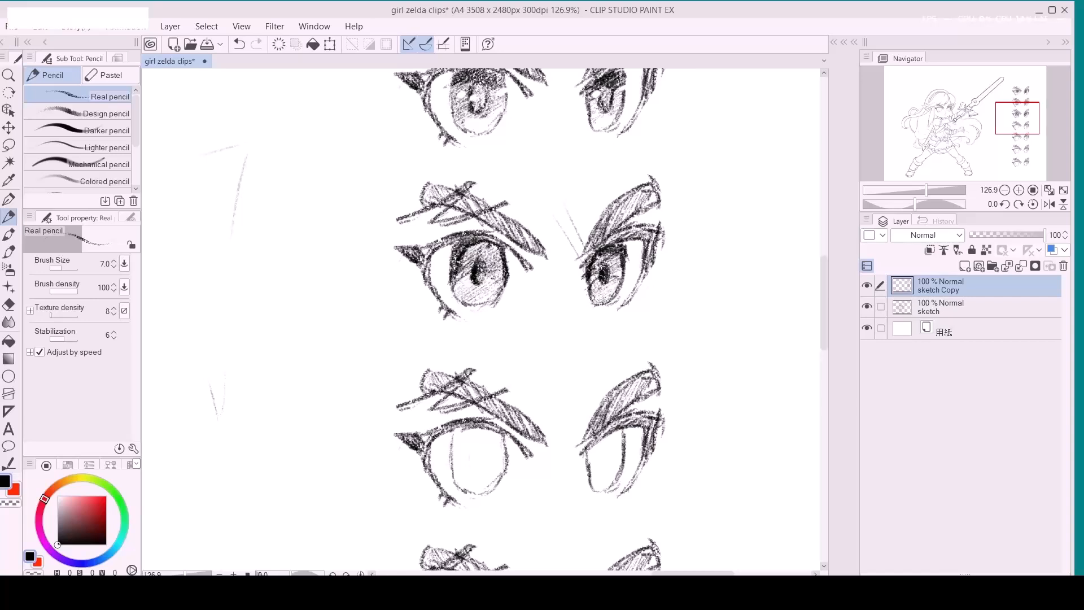
Erase small highlights around the pupils and iris edges of the third eye pair with the Soft eraser at size 4.5.
key("e")
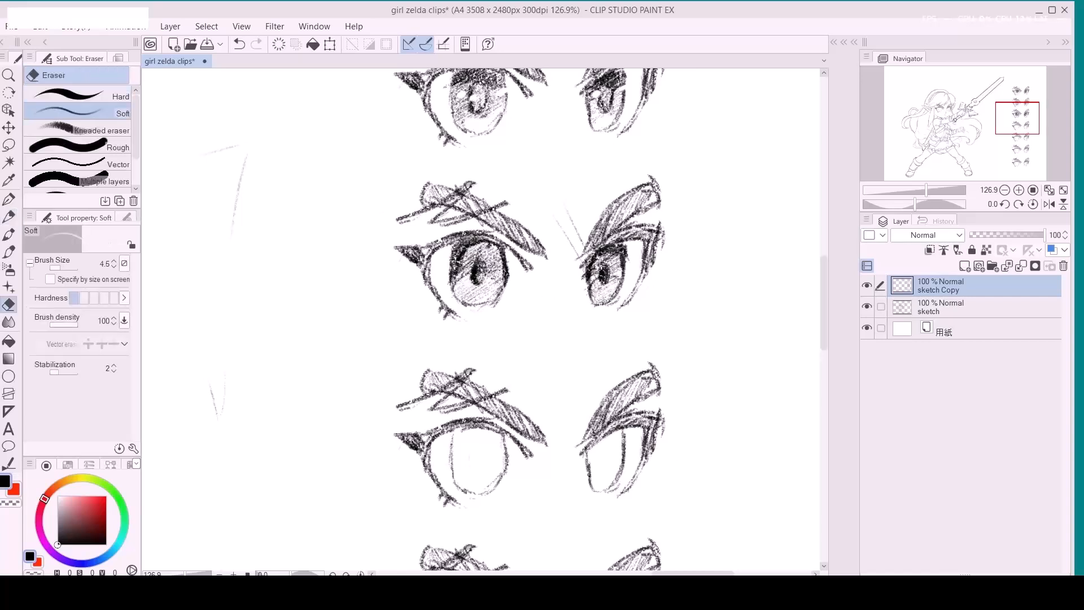
left_click_drag(480, 279, 481, 282)
left_click_drag(605, 276, 608, 285)
left_click(462, 254)
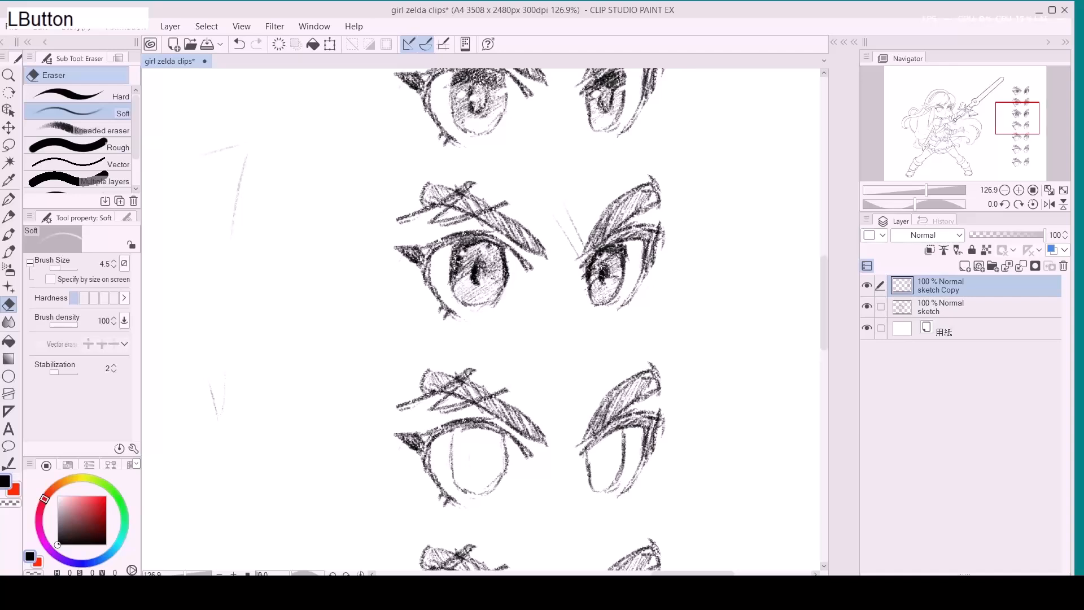
left_click_drag(455, 295, 461, 288)
Draw small solid oval pupils in both irises of the fourth eye pair with the Real pencil at size 10.
key("/")
left_click_drag(632, 279, 572, 287)
key("space")
mouse_move(626, 280)
left_mouse_down()
mouse_move(602, 283)
mouse_move(587, 303)
left_mouse_up()
mouse_move(626, 237)
left_mouse_down()
mouse_move(653, 220)
mouse_move(643, 226)
left_mouse_up()
key("space")
mouse_move(604, 364)
left_mouse_down()
mouse_move(553, 364)
mouse_move(526, 350)
mouse_move(546, 312)
left_mouse_up()
key("e")
key("space")
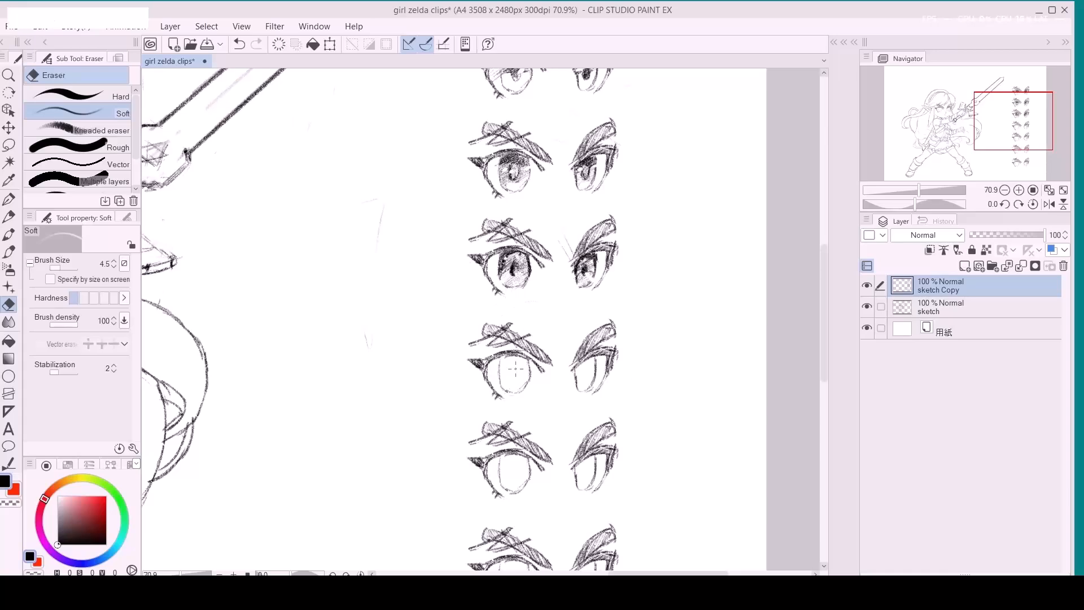
key("z")
mouse_move(513, 382)
left_mouse_down()
mouse_move(515, 361)
mouse_move(481, 309)
left_mouse_up()
key("p")
key("space")
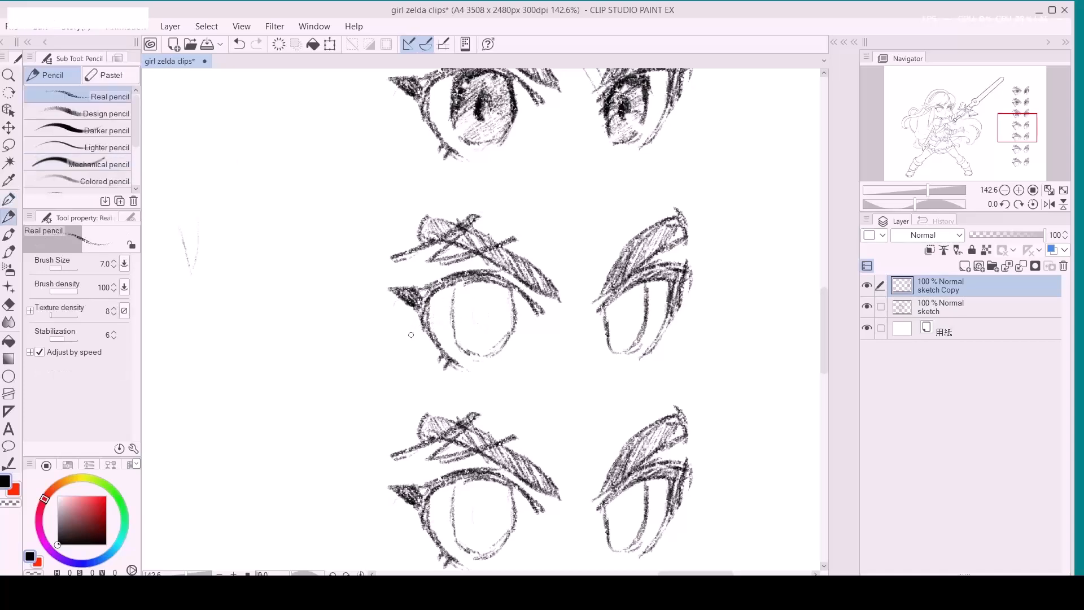
key("d")
left_click_drag(479, 315, 483, 325)
left_click_drag(616, 319, 610, 352)
Hatch the upper halves of both irises in the fourth eye pair with the Real pencil at size 10.
key("e")
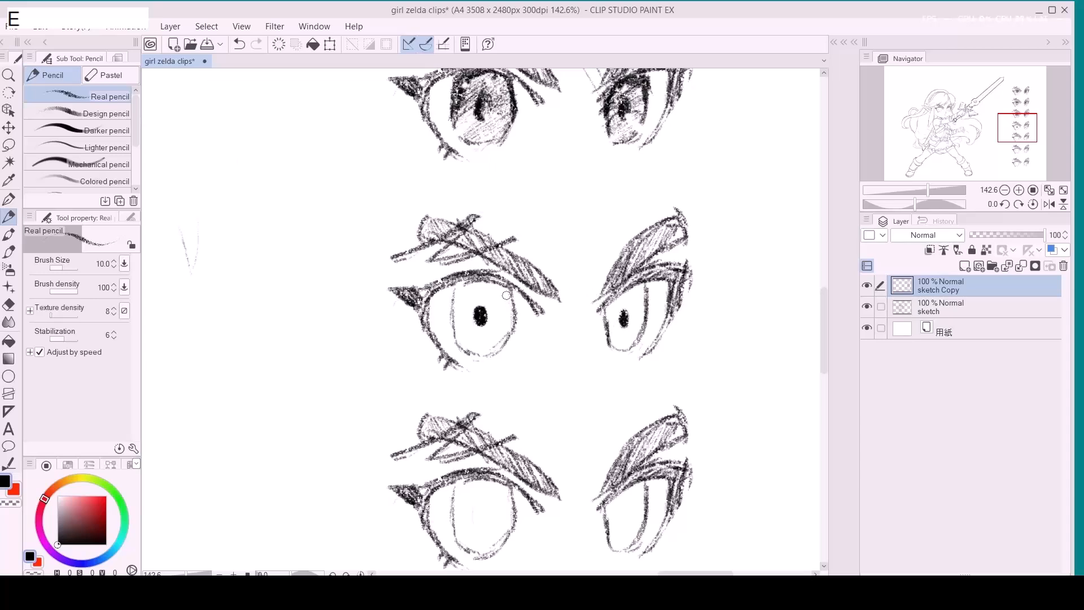
left_click(457, 284)
mouse_move(458, 293)
left_mouse_down()
mouse_move(495, 281)
mouse_move(459, 305)
mouse_move(499, 282)
mouse_move(461, 308)
mouse_move(497, 290)
mouse_move(462, 322)
mouse_move(508, 302)
mouse_move(491, 313)
left_mouse_up()
mouse_move(607, 302)
left_mouse_down()
mouse_move(632, 288)
mouse_move(601, 309)
mouse_move(642, 291)
mouse_move(644, 299)
mouse_move(610, 324)
left_mouse_up()
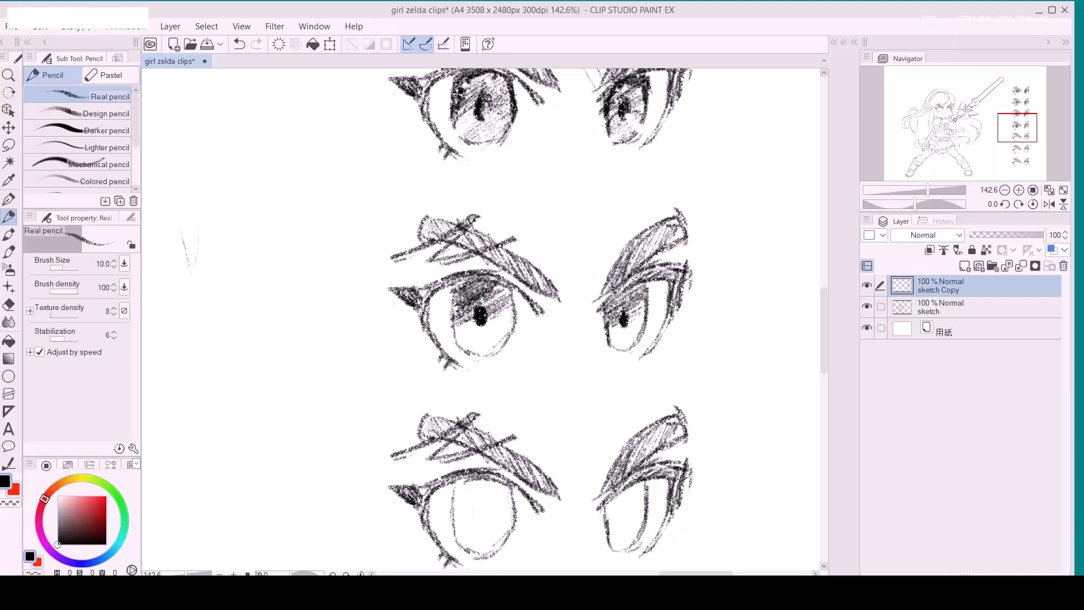
Try smoothing the upper iris shading of the fourth left eye with the Blend and Finger tip tools.
key("s")
key("a")
left_click_drag(464, 305, 460, 312)
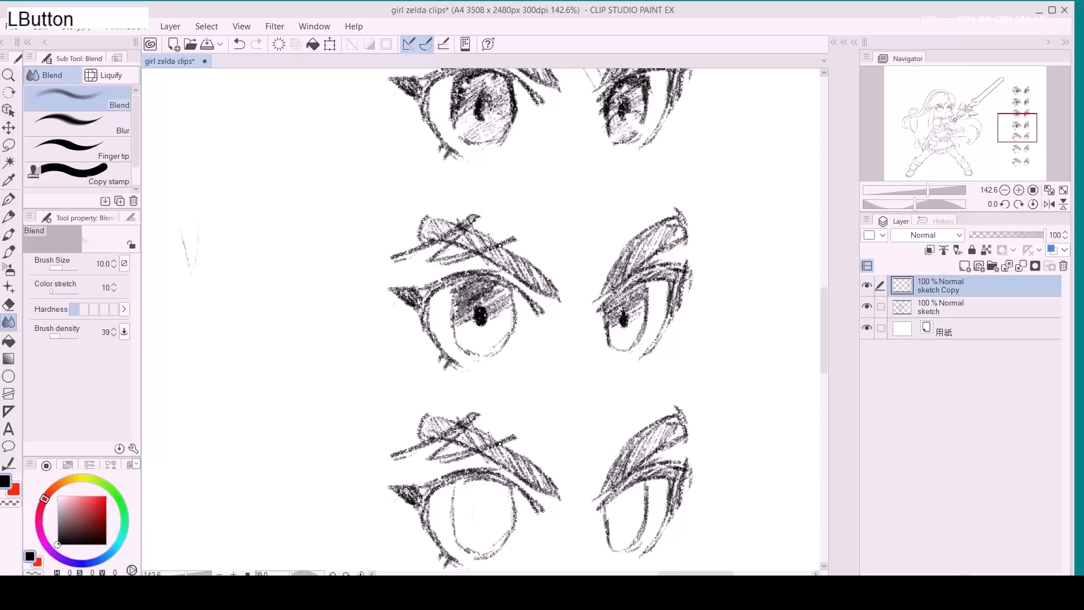
key("ctrl+z")
left_click(76, 148)
key("a")
key("a")
key("a")
key("a")
key("a")
key("a")
key("a")
key("a")
key("a")
mouse_move(479, 291)
left_mouse_down()
mouse_move(497, 303)
mouse_move(474, 286)
mouse_move(463, 319)
mouse_move(459, 299)
mouse_move(490, 290)
left_mouse_up()
key("ctrl+z")
Smooth the upper iris shading of both eyes in the fourth pair with the Blend tool.
left_click(93, 95)
mouse_move(621, 303)
left_mouse_down()
mouse_move(631, 297)
mouse_move(638, 310)
mouse_move(621, 302)
mouse_move(633, 311)
mouse_move(608, 322)
left_mouse_up()
mouse_move(459, 301)
left_mouse_down()
mouse_move(480, 283)
mouse_move(453, 296)
mouse_move(485, 286)
mouse_move(469, 312)
mouse_move(513, 299)
left_mouse_up()
Hatch the lower irises of the fourth eye pair and touch up the outer eye edges with the Real pencil at size 10.
key("p")
mouse_move(624, 308)
left_mouse_down()
mouse_move(600, 305)
mouse_move(643, 288)
mouse_move(636, 311)
left_mouse_up()
mouse_move(460, 323)
left_mouse_down()
mouse_move(484, 320)
mouse_move(623, 336)
mouse_move(643, 326)
mouse_move(625, 318)
mouse_move(479, 346)
mouse_move(461, 338)
mouse_move(507, 318)
mouse_move(480, 347)
mouse_move(503, 349)
left_mouse_up()
mouse_move(633, 322)
left_mouse_down()
mouse_move(610, 339)
mouse_move(624, 336)
left_mouse_up()
mouse_move(432, 305)
left_mouse_down()
mouse_move(454, 285)
mouse_move(431, 310)
mouse_move(443, 333)
left_mouse_up()
mouse_move(661, 291)
left_mouse_down()
mouse_move(668, 278)
mouse_move(649, 305)
mouse_move(660, 303)
left_mouse_up()
Erase diagonal highlights across the upper irises and small reflections near the bottom of the fourth eye pair with the Soft eraser.
key("e")
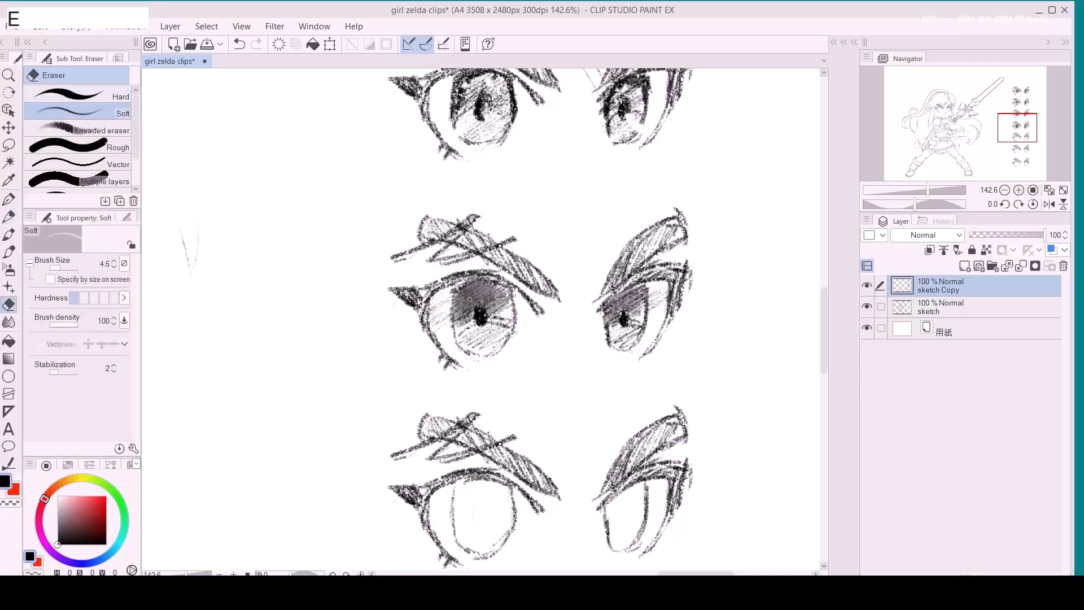
left_click_drag(445, 309, 500, 298)
mouse_move(614, 312)
left_mouse_down()
mouse_move(607, 318)
mouse_move(620, 309)
left_mouse_up()
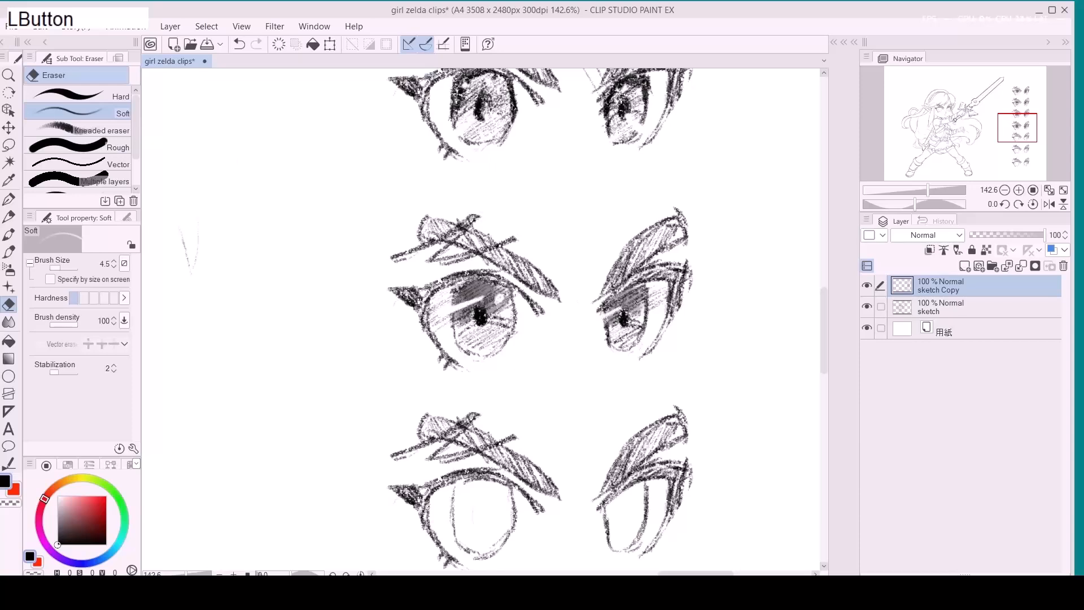
key("]")
left_click_drag(470, 341, 486, 339)
left_click_drag(619, 339, 627, 333)
Darken the pupil of the fourth right eye with the Real pencil at size 10.
key("/")
mouse_move(622, 296)
left_mouse_down()
mouse_move(574, 312)
mouse_move(583, 343)
mouse_move(546, 345)
mouse_move(559, 322)
left_mouse_up()
key("space")
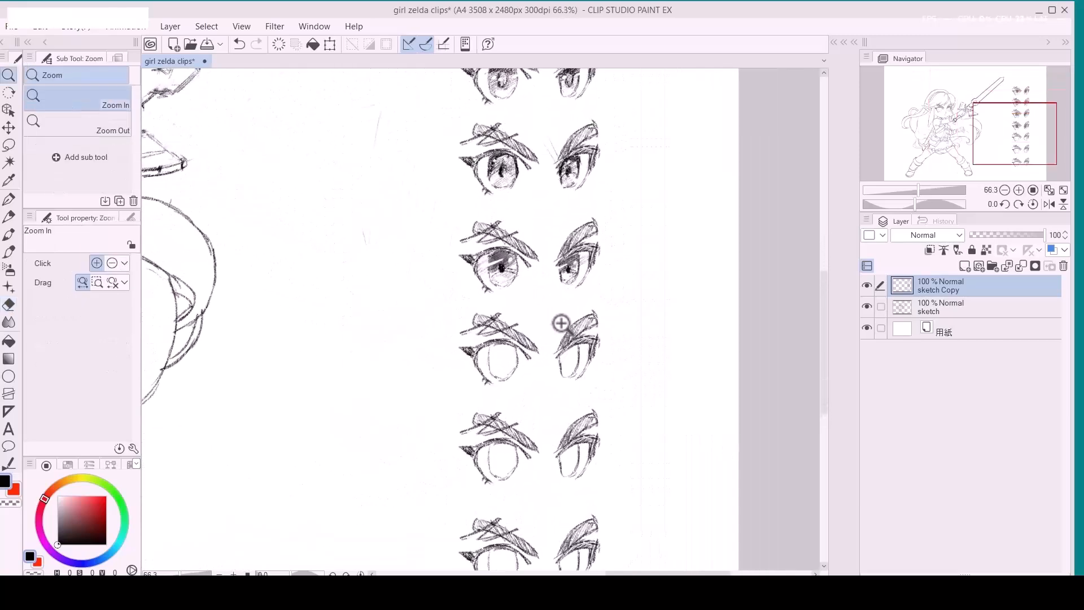
key("p")
left_click_drag(569, 267, 569, 268)
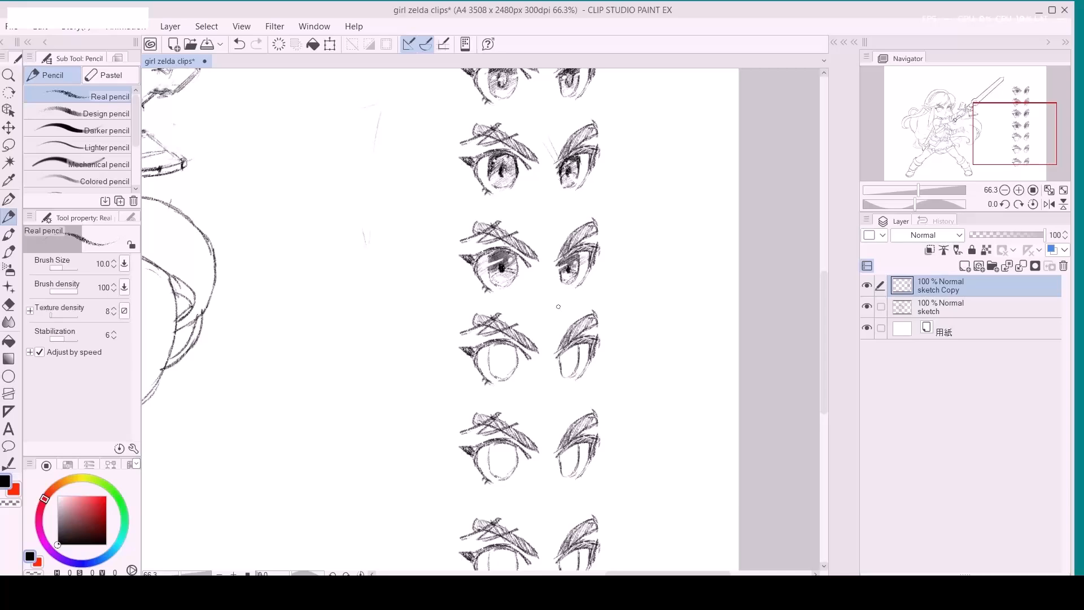
Outline angular highlights in the upper left of both irises of the fifth eye pair with the Real pencil at size 5.
left_click_drag(565, 373, 569, 324)
key("z")
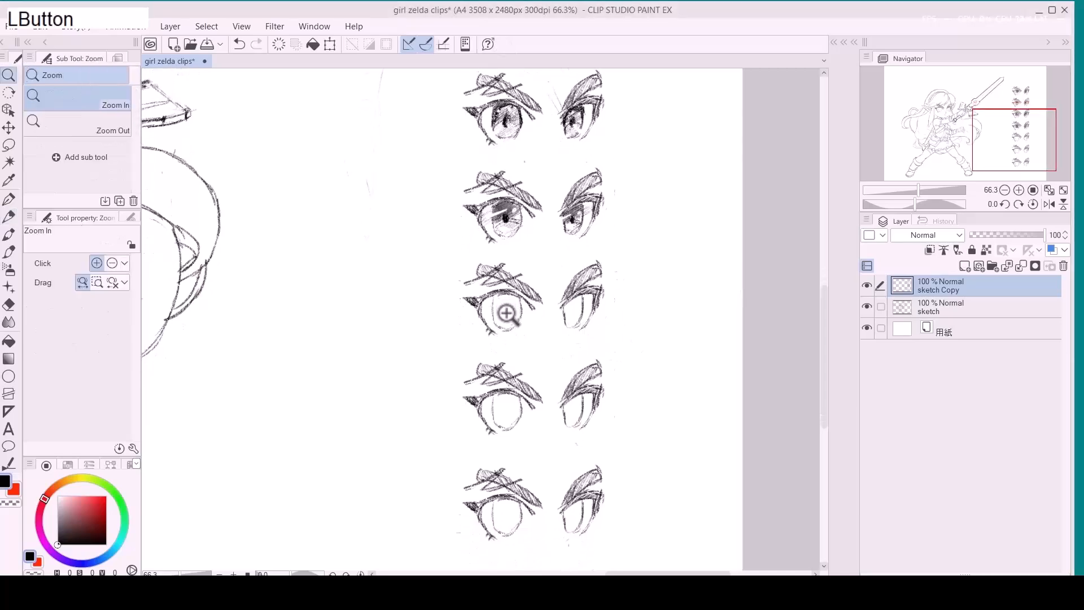
left_click(530, 300)
left_click(531, 300)
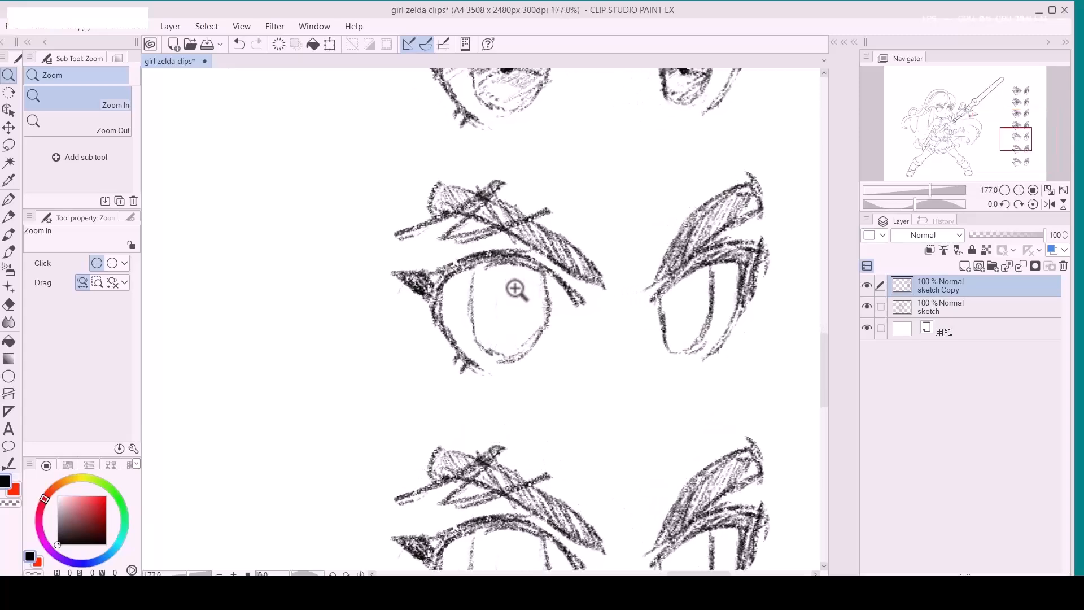
key("p")
key("p")
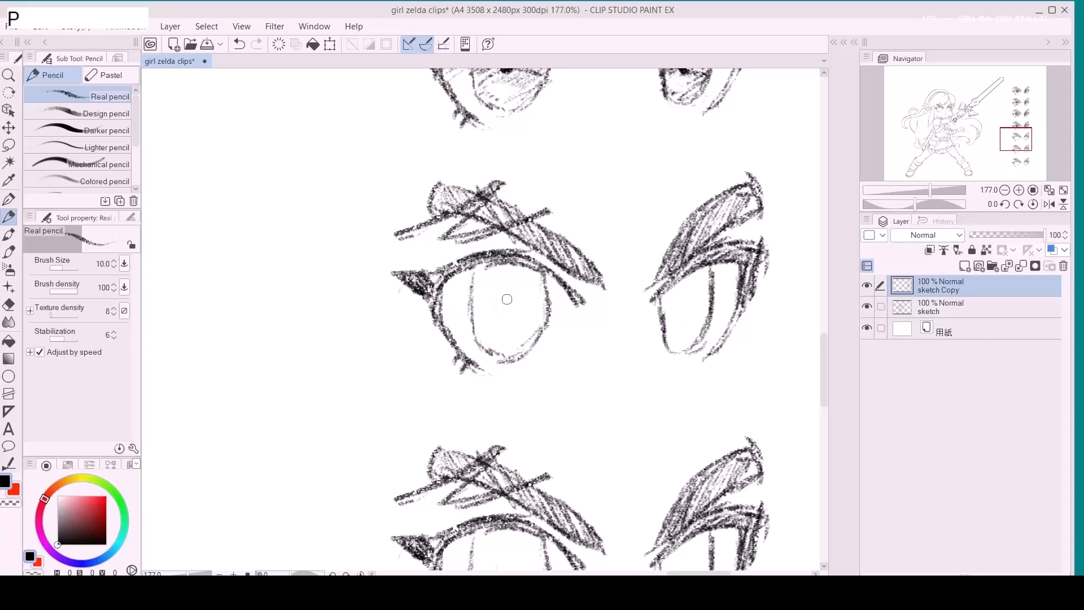
key("a")
key("a")
key("a")
left_click(471, 314)
mouse_move(499, 273)
left_mouse_down()
mouse_move(502, 296)
mouse_move(479, 310)
left_mouse_up()
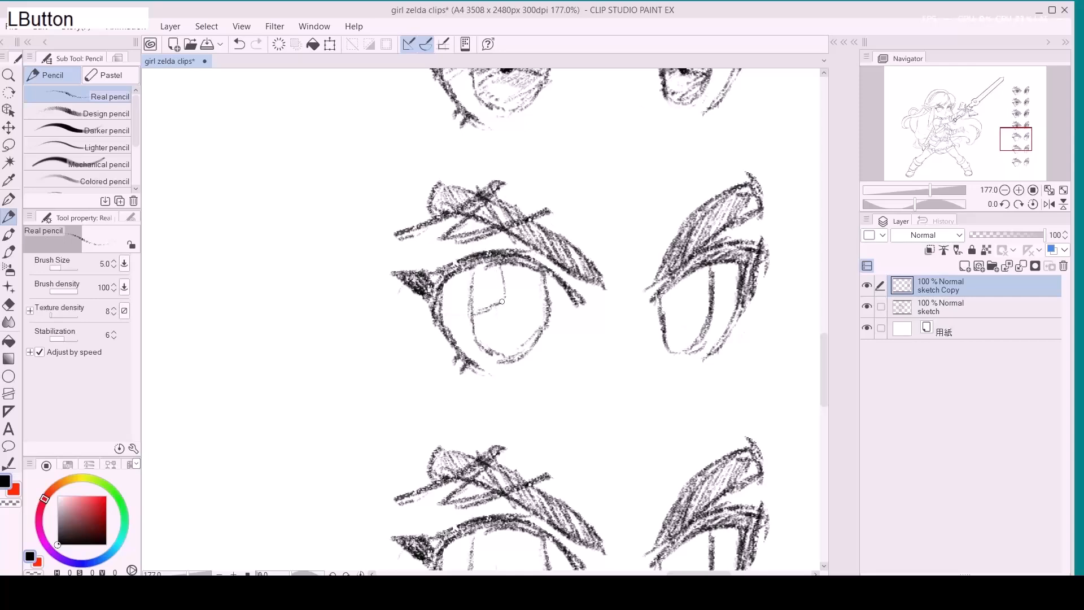
mouse_move(677, 275)
left_mouse_down()
mouse_move(683, 301)
mouse_move(662, 312)
left_mouse_up()
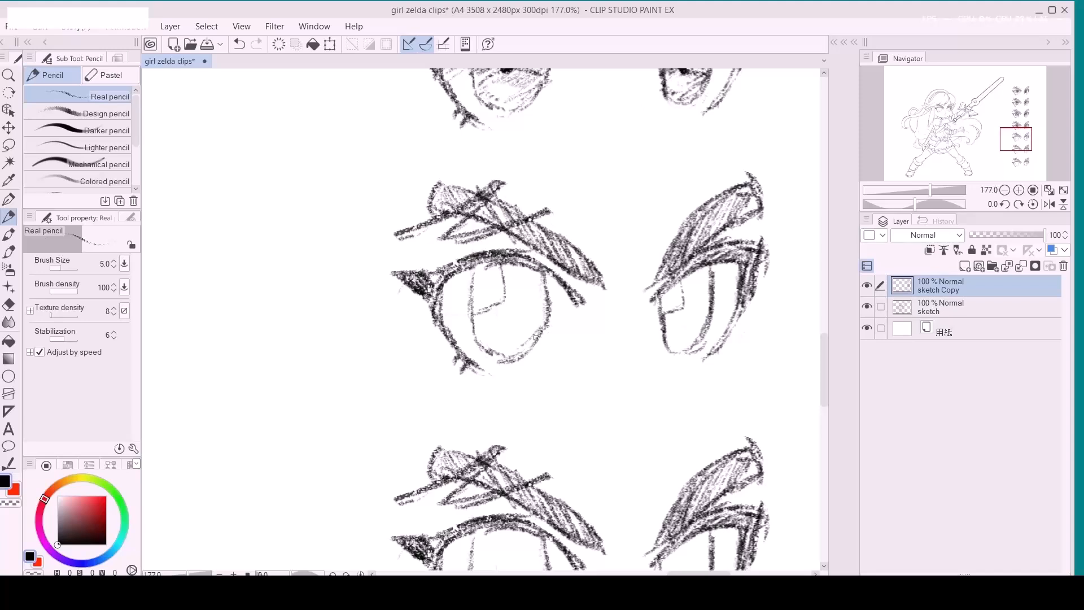
Replace the lower right iris outlines of the fifth eye pair with angular notches, using the Soft eraser and Real pencil at size 5.
key("e")
mouse_move(537, 336)
left_mouse_down()
mouse_move(533, 328)
mouse_move(555, 338)
left_mouse_up()
mouse_move(703, 337)
left_mouse_down()
mouse_move(696, 326)
mouse_move(704, 336)
left_mouse_up()
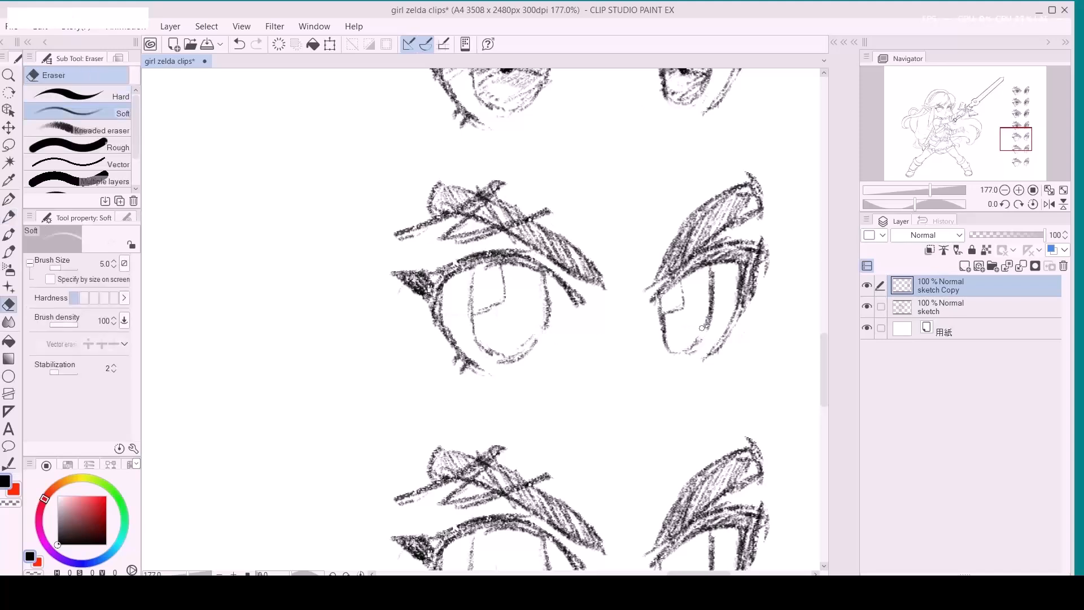
mouse_move(540, 348)
left_mouse_down()
mouse_move(543, 330)
mouse_move(530, 345)
mouse_move(538, 325)
mouse_move(529, 346)
left_mouse_up()
key("p")
left_click_drag(696, 337, 705, 325)
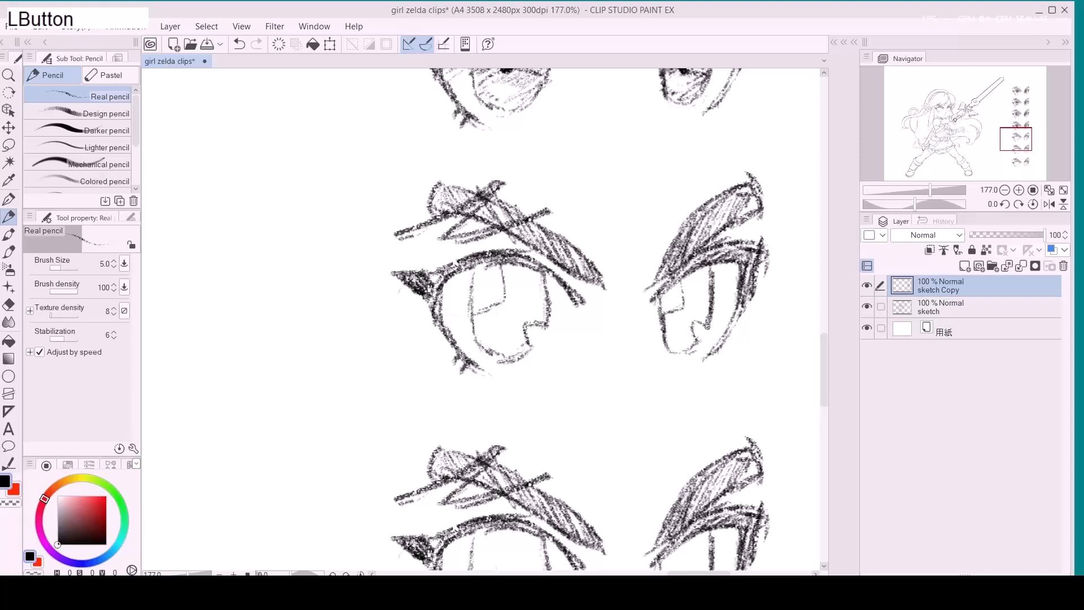
Add notches to the lower left iris edges of the fifth eye pair and clean up the bottom outline of the left iris.
left_click_drag(475, 341, 486, 349)
left_click_drag(664, 339, 669, 340)
key("e")
key("e")
left_click_drag(492, 363, 523, 359)
key("e")
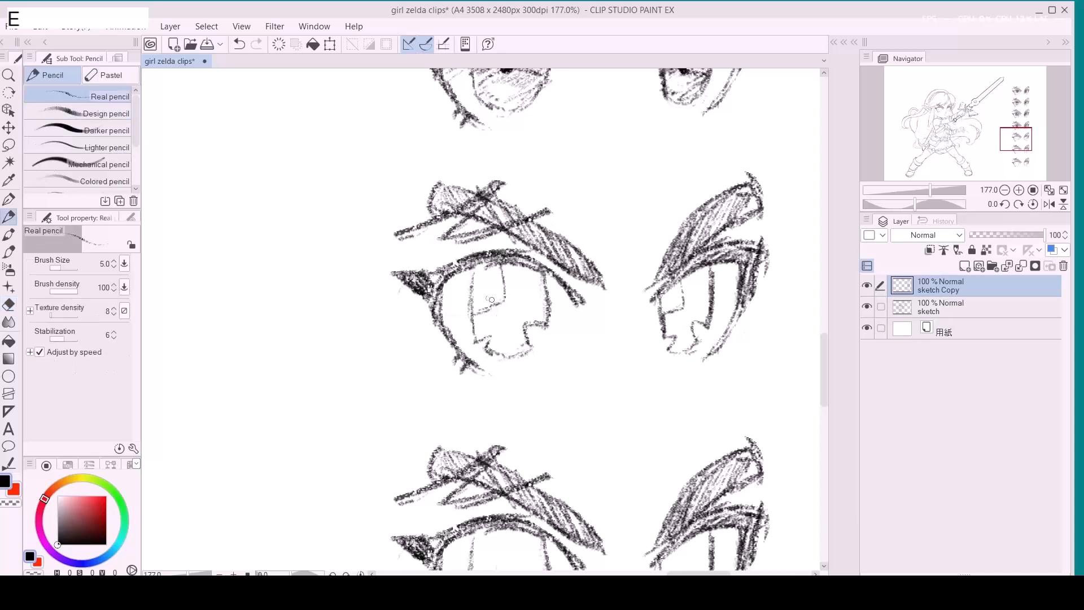
Sketch curved pupil outlines below the angular highlights of the fifth eye pair and hatch the upper right part of each iris.
left_click_drag(496, 315, 491, 311)
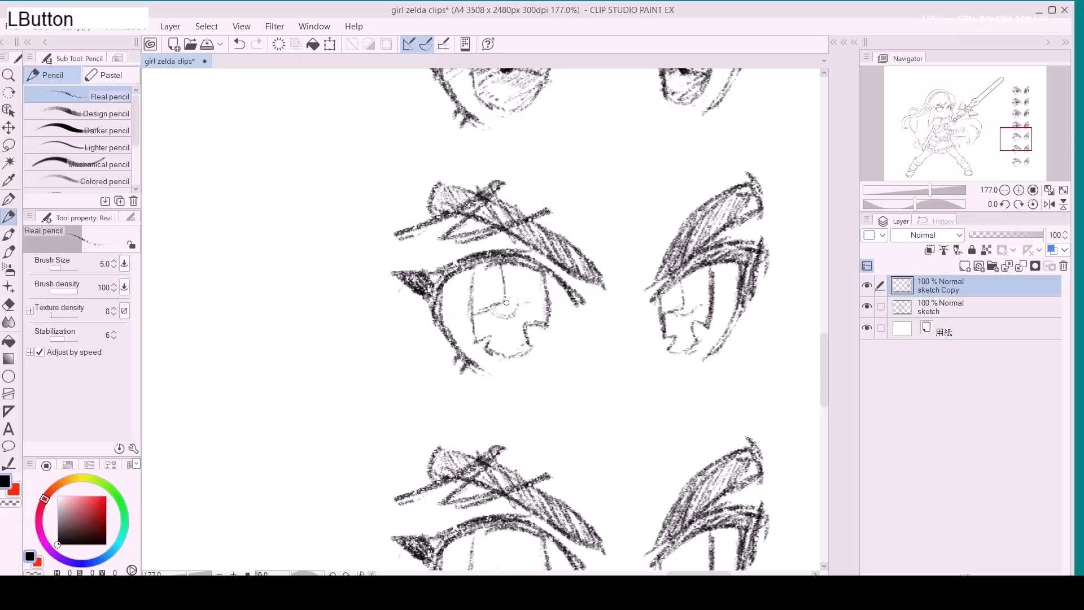
mouse_move(508, 307)
left_mouse_down()
mouse_move(528, 275)
mouse_move(509, 283)
mouse_move(521, 274)
mouse_move(506, 271)
mouse_move(546, 293)
left_mouse_up()
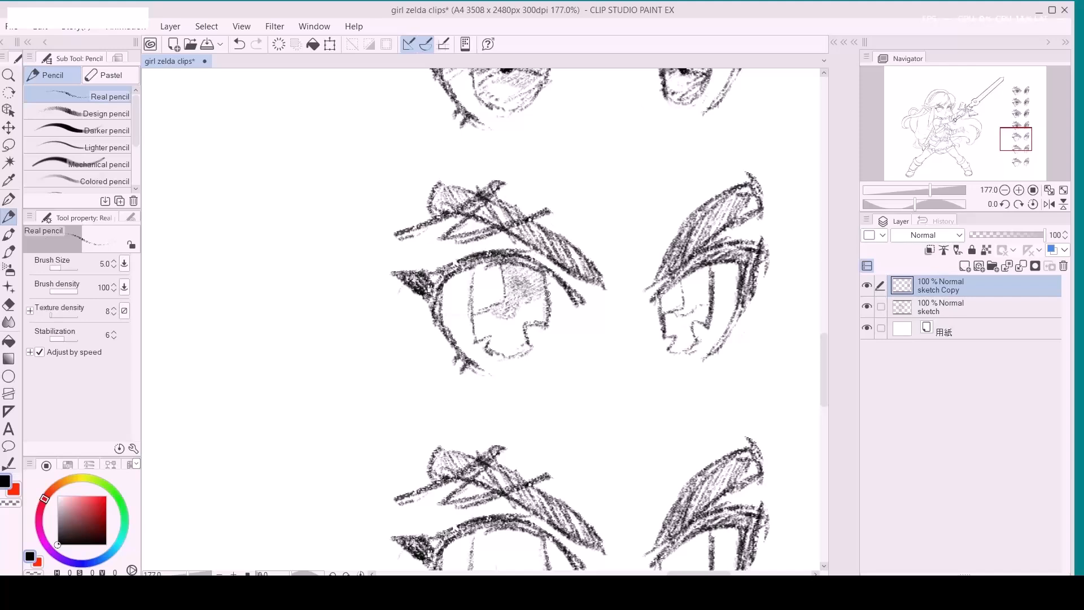
mouse_move(690, 306)
left_mouse_down()
mouse_move(680, 311)
mouse_move(691, 286)
mouse_move(705, 279)
mouse_move(709, 289)
left_mouse_up()
Darken the pupils and upper iris shading of the fifth eye pair and lightly hatch the lower part of the left iris.
left_click_drag(489, 316, 511, 316)
left_click(679, 315)
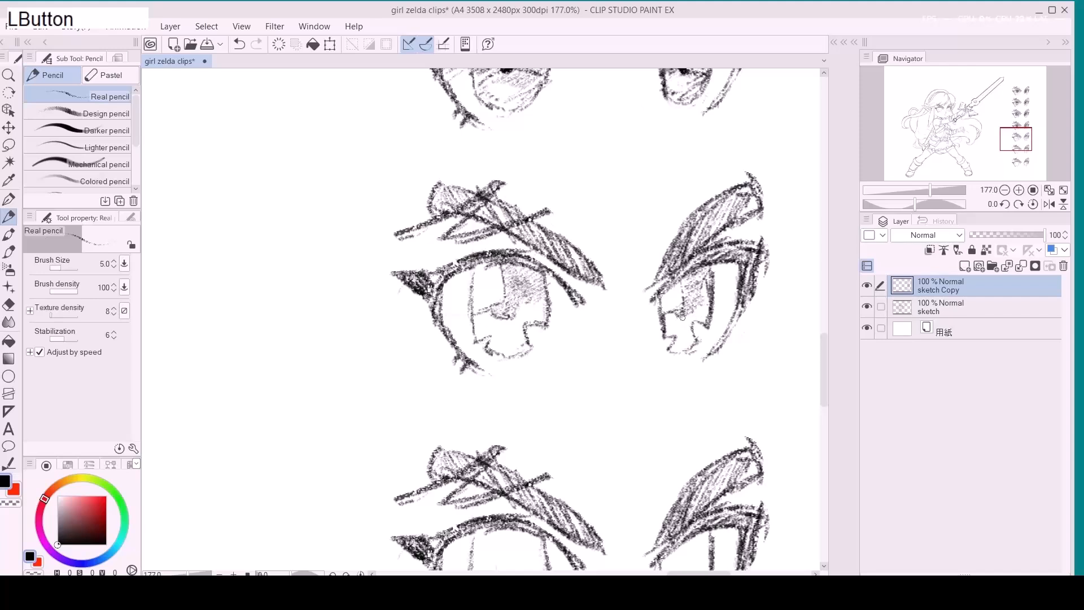
mouse_move(689, 311)
left_mouse_down()
mouse_move(683, 320)
mouse_move(689, 288)
left_mouse_up()
left_click_drag(488, 318, 508, 312)
mouse_move(505, 265)
left_mouse_down()
mouse_move(530, 264)
mouse_move(504, 289)
mouse_move(531, 287)
left_mouse_up()
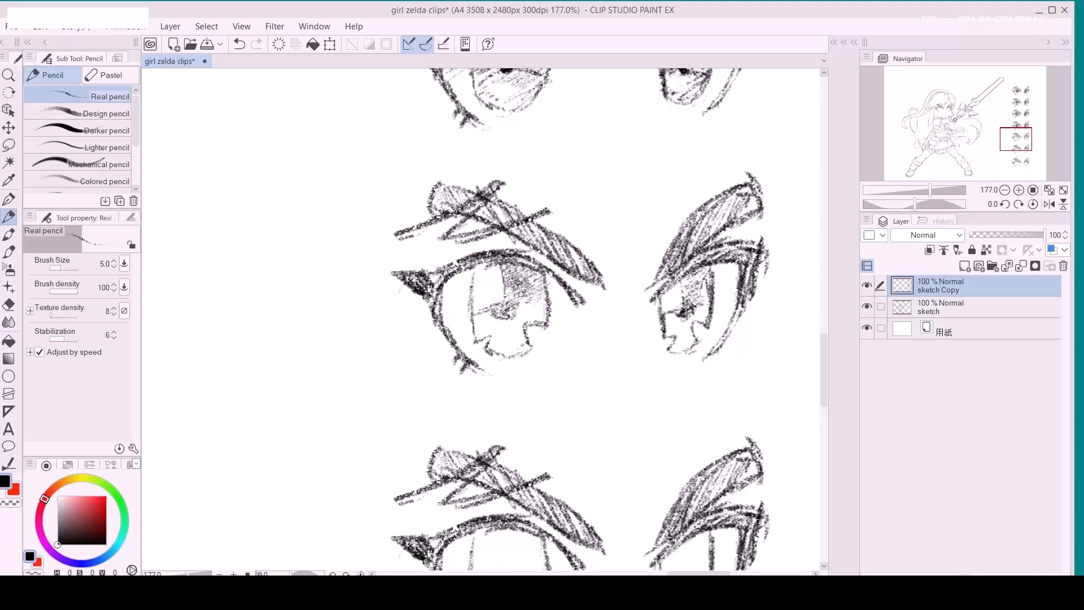
mouse_move(704, 270)
left_mouse_down()
mouse_move(691, 278)
mouse_move(710, 291)
left_mouse_up()
left_click(485, 311)
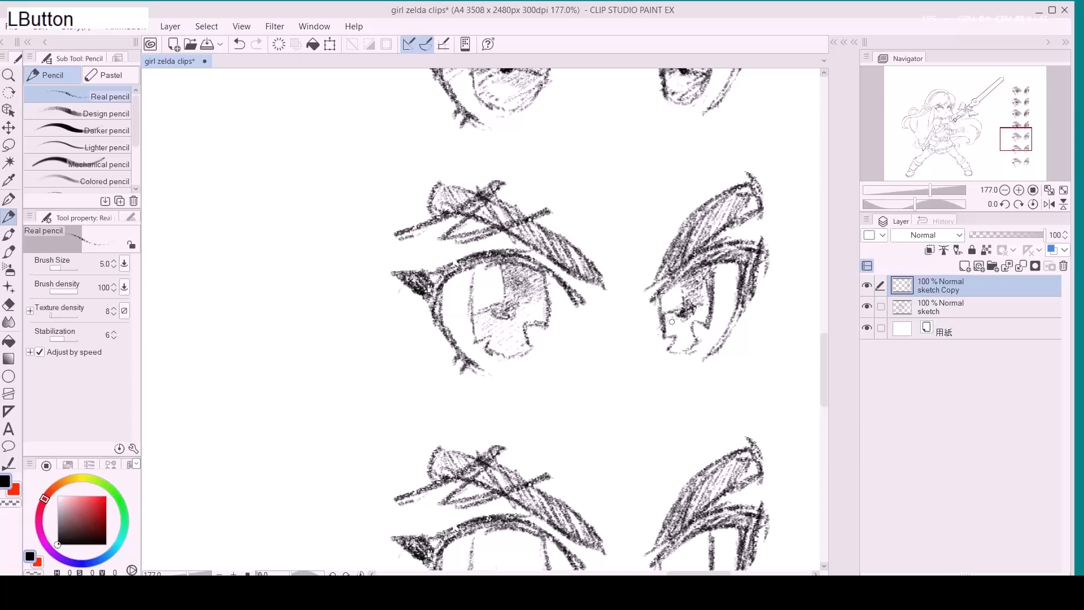
Lightly hatch the whole of both irises in the sixth eye pair with the Real pencil at size 5.
key("z")
left_click_drag(703, 316, 566, 362)
key("space")
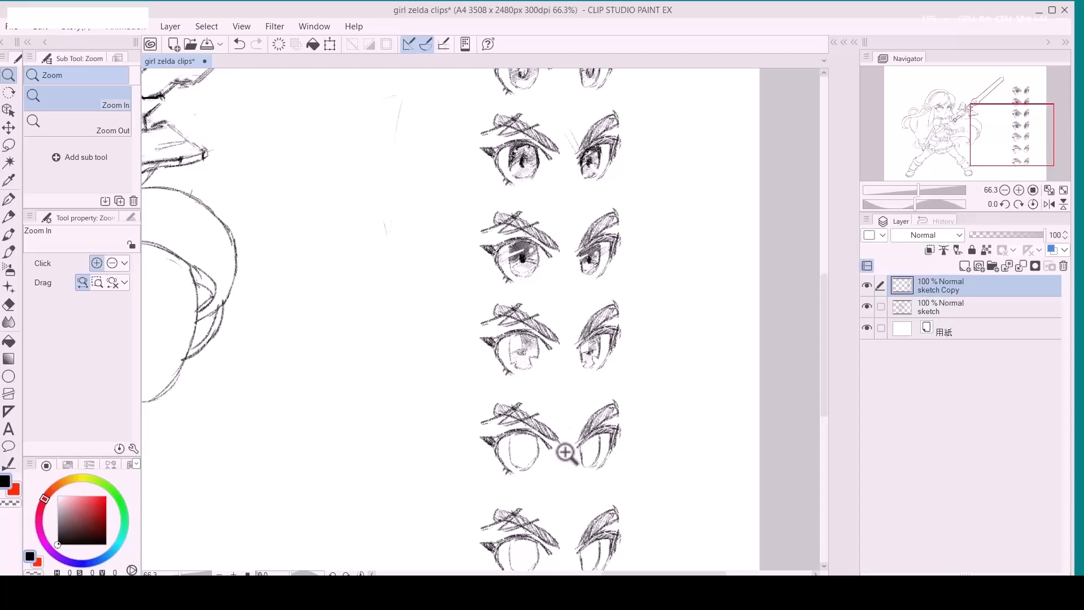
mouse_move(527, 469)
left_mouse_down()
mouse_move(554, 453)
mouse_move(547, 392)
left_mouse_up()
key("space")
key("p")
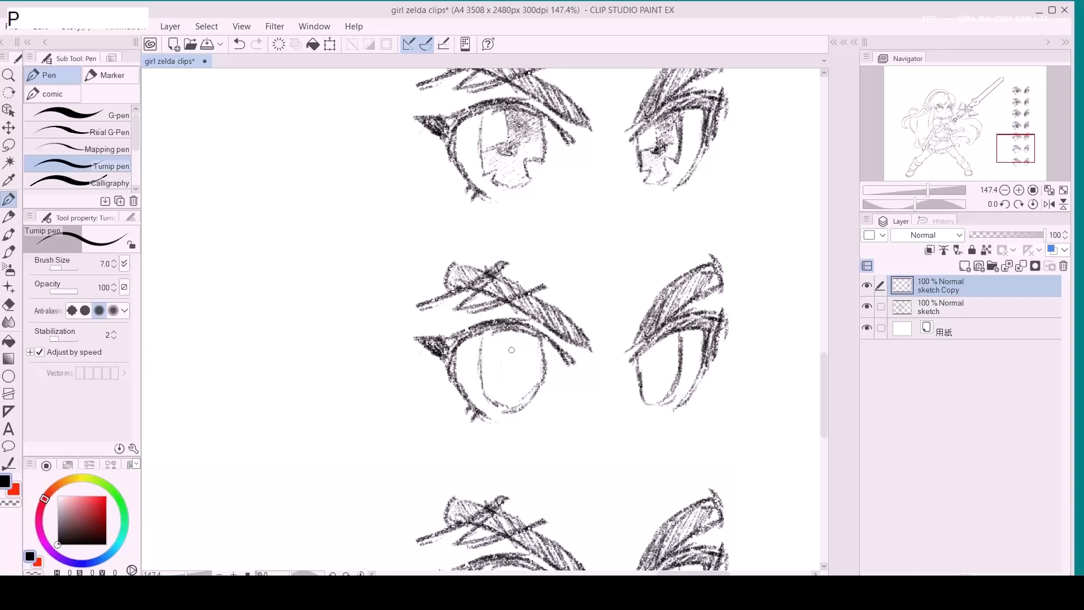
key("p")
left_click(487, 342)
mouse_move(479, 344)
left_mouse_down()
mouse_move(518, 333)
mouse_move(490, 386)
mouse_move(535, 369)
mouse_move(518, 394)
left_mouse_up()
mouse_move(649, 345)
left_mouse_down()
mouse_move(635, 375)
mouse_move(657, 369)
mouse_move(643, 393)
mouse_move(673, 386)
left_mouse_up()
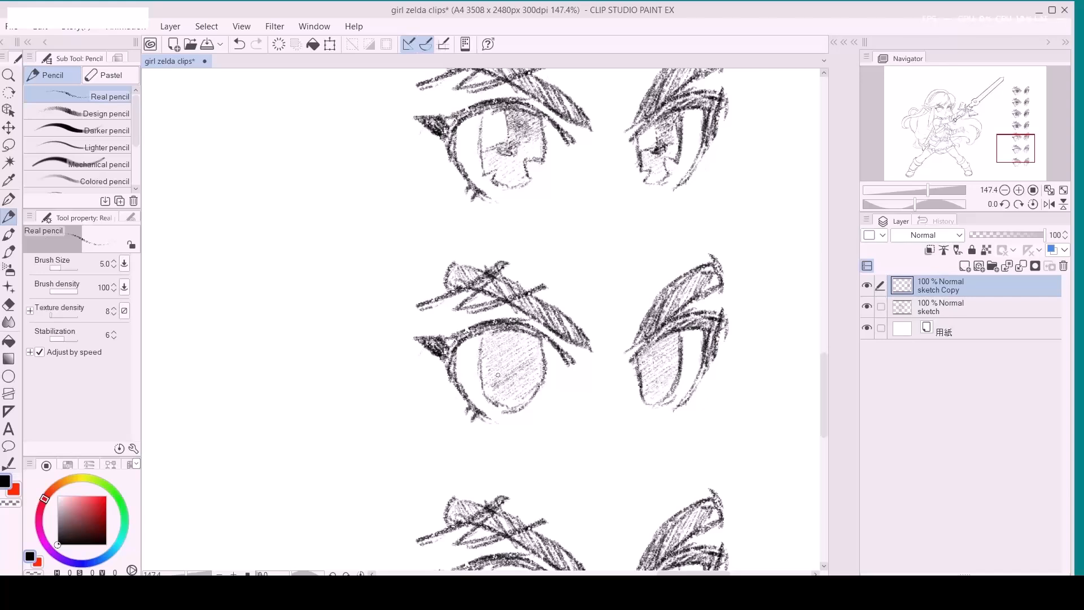
Outline highlight shapes at the upper left and bottom of both irises in the sixth eye pair.
left_click_drag(484, 351, 500, 347)
left_click_drag(638, 364, 649, 362)
left_click_drag(653, 402, 674, 391)
left_click_drag(506, 402, 532, 395)
Erase the shading inside the upper left and bottom highlights of the sixth eye pair with the Soft eraser at size 5.
key("e")
left_click_drag(484, 344, 481, 350)
left_click_drag(537, 406, 506, 411)
key("e")
mouse_move(661, 400)
left_mouse_down()
mouse_move(672, 398)
mouse_move(659, 397)
left_mouse_up()
left_click_drag(635, 356, 648, 354)
Draw short curved pupil arcs in the centre of both irises of the sixth eye pair with the Real pencil at size 5.
key("p")
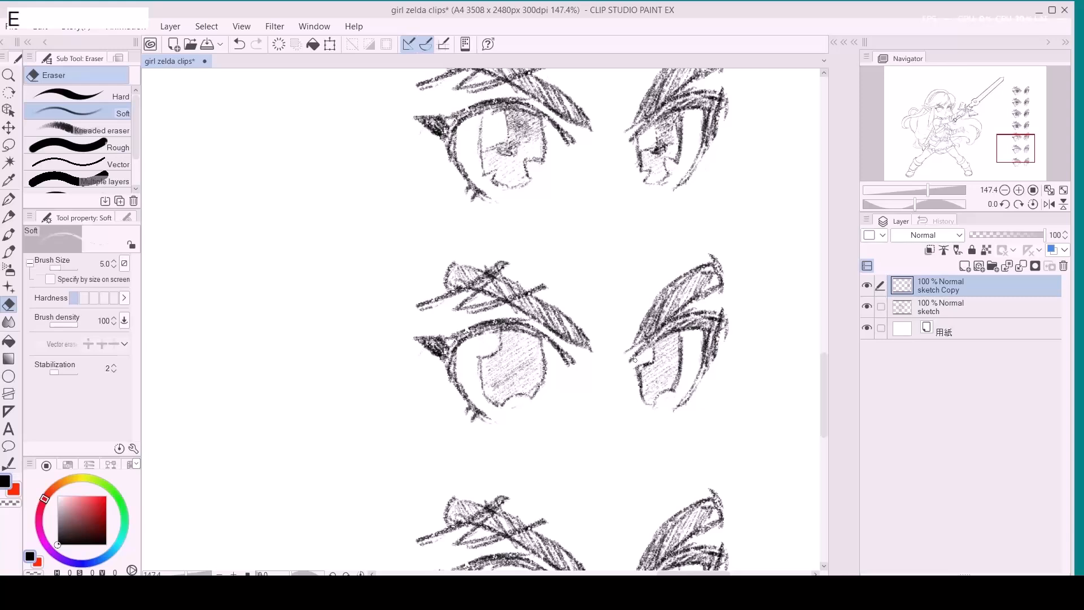
left_click(505, 371)
left_click_drag(502, 369, 518, 375)
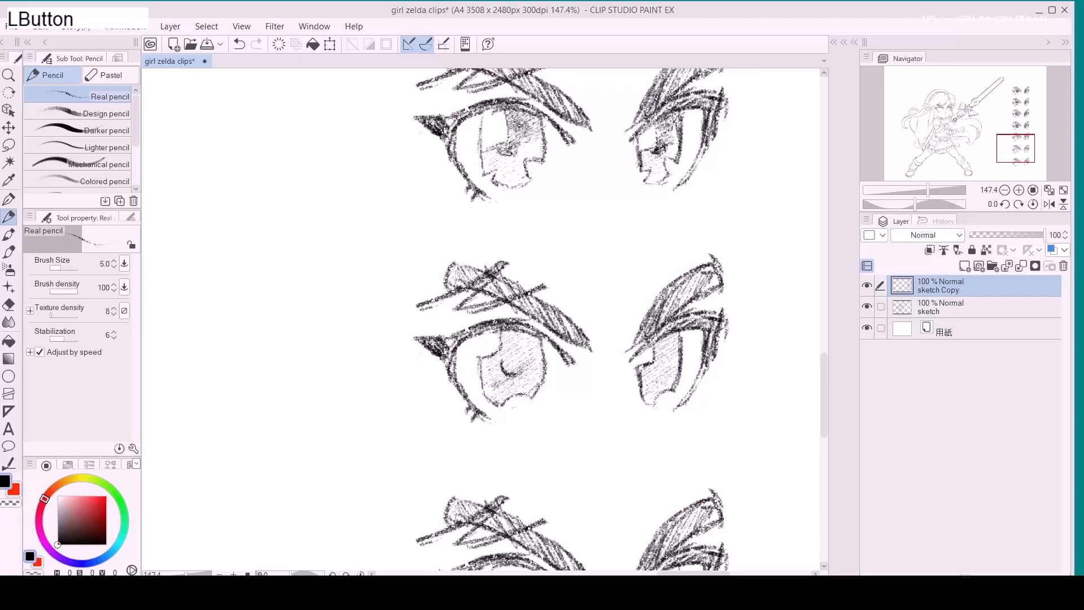
mouse_move(651, 370)
left_mouse_down()
mouse_move(695, 401)
mouse_move(639, 414)
mouse_move(604, 458)
mouse_move(591, 406)
mouse_move(590, 366)
mouse_move(601, 354)
mouse_move(590, 286)
left_mouse_up()
Darken the lower part of both irises in the sixth eye pair with the Real pencil at size 5.
key("ctrl+space")
key("space")
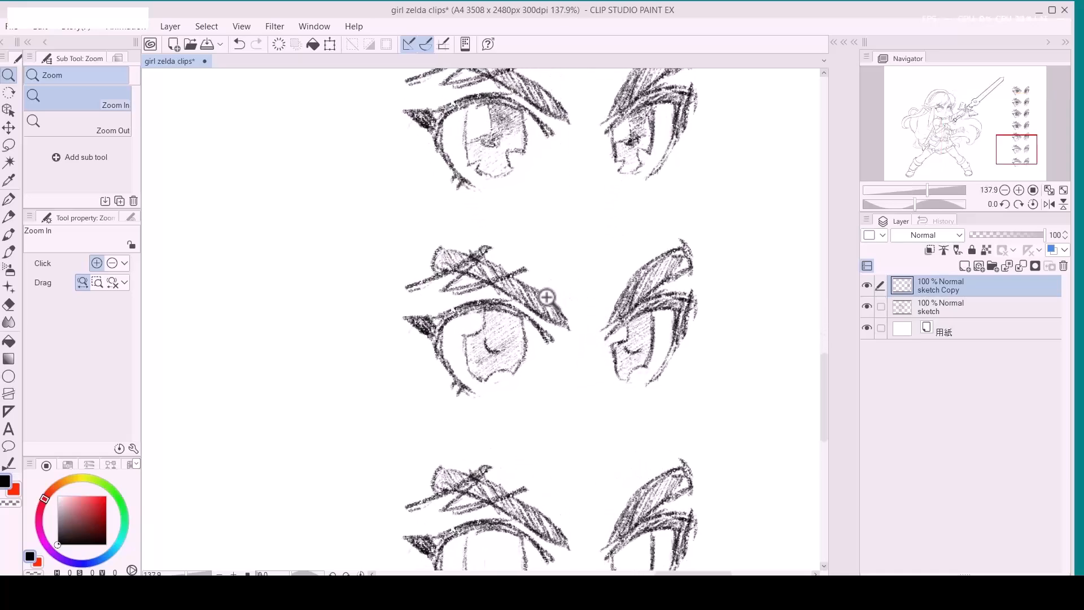
key("p")
left_click_drag(508, 348, 494, 359)
mouse_move(514, 347)
left_mouse_down()
mouse_move(519, 344)
mouse_move(494, 366)
mouse_move(518, 349)
mouse_move(525, 354)
left_mouse_up()
key("ctrl+z")
key("ctrl+z")
key("p")
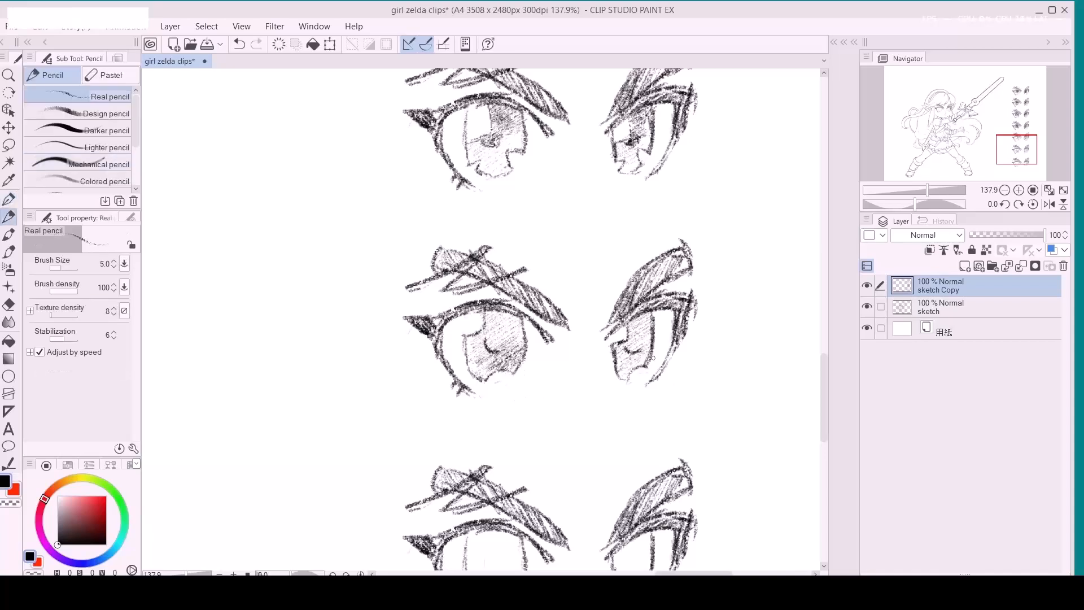
mouse_move(626, 361)
left_mouse_down()
mouse_move(647, 346)
mouse_move(625, 364)
mouse_move(648, 351)
mouse_move(631, 370)
left_mouse_up()
Erase small highlights in the lower irises of the sixth eye pair with the Soft eraser at size 5.
key("e")
left_click(640, 359)
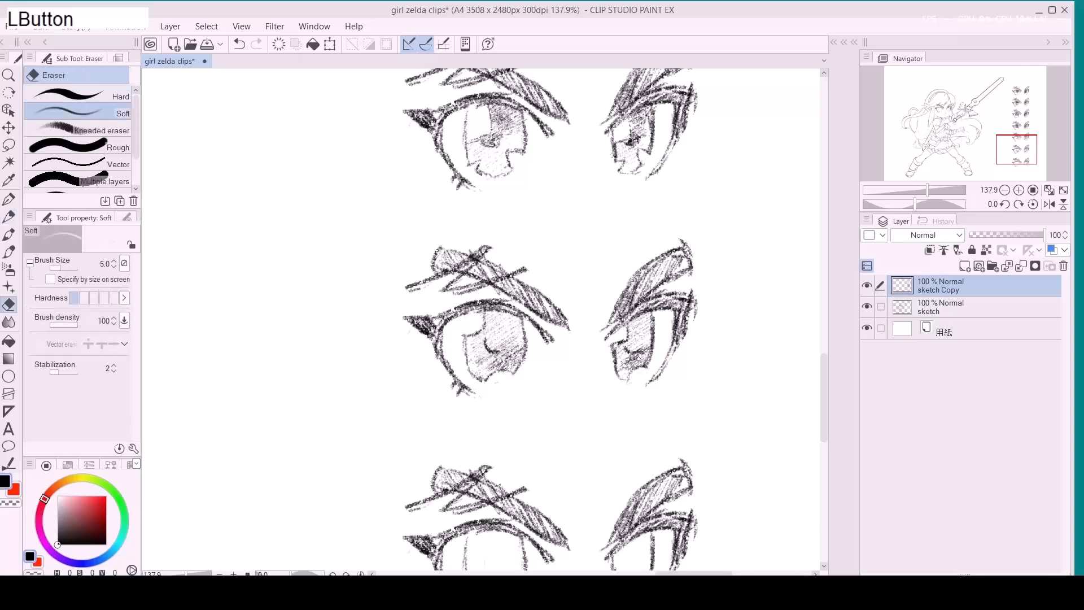
left_click(520, 364)
left_click_drag(514, 357, 506, 363)
Sketch lid shadow lines across the whites of the seventh eye pair with the Real pencil at size 5.
key("space")
left_click_drag(529, 451, 525, 241)
left_click_drag(527, 294, 515, 299)
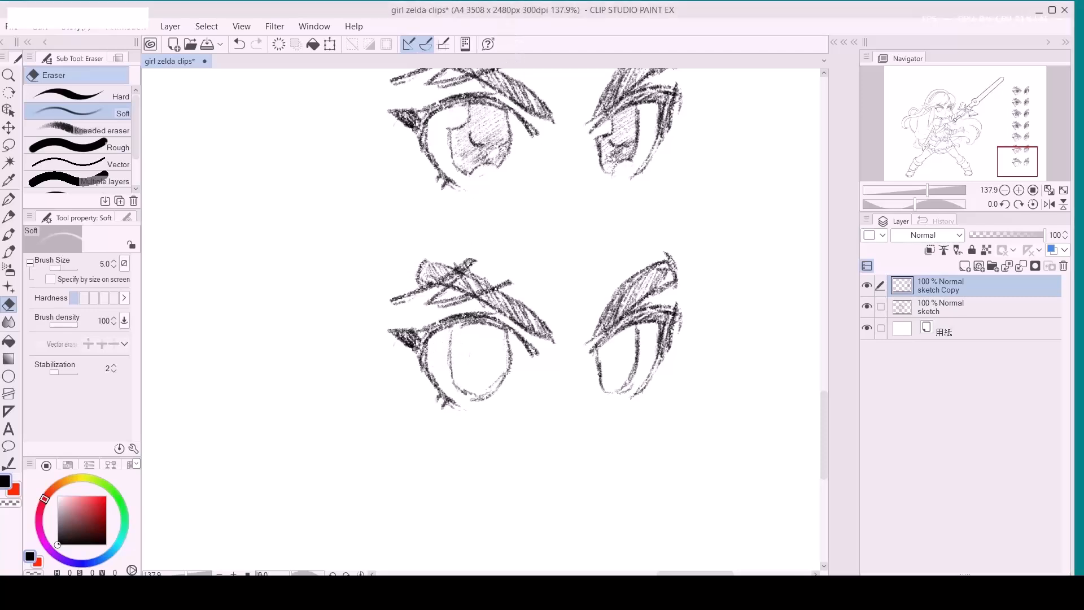
key("p")
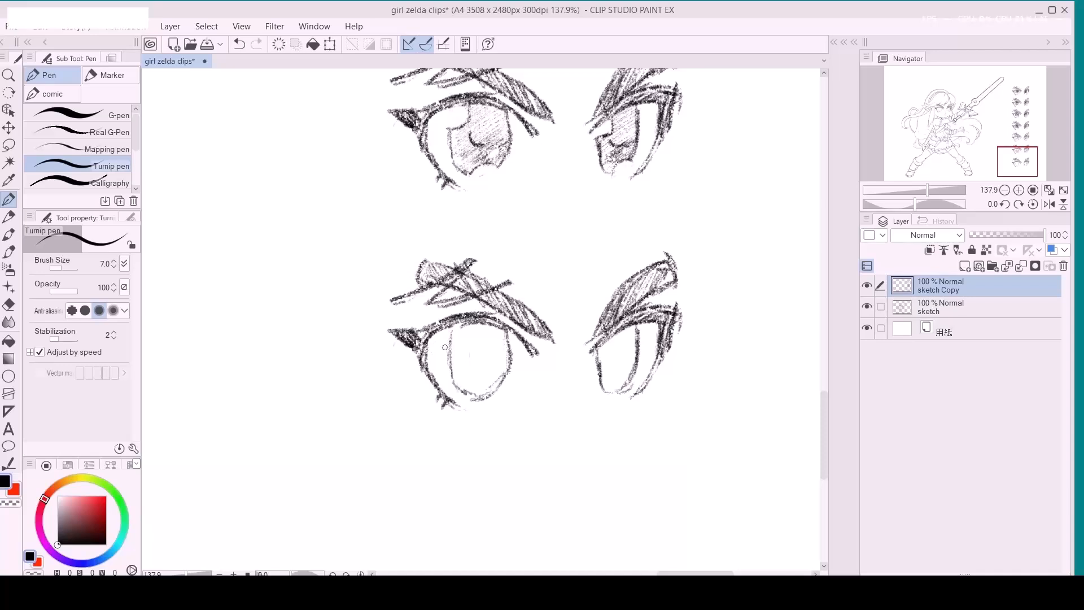
left_click_drag(419, 353, 429, 347)
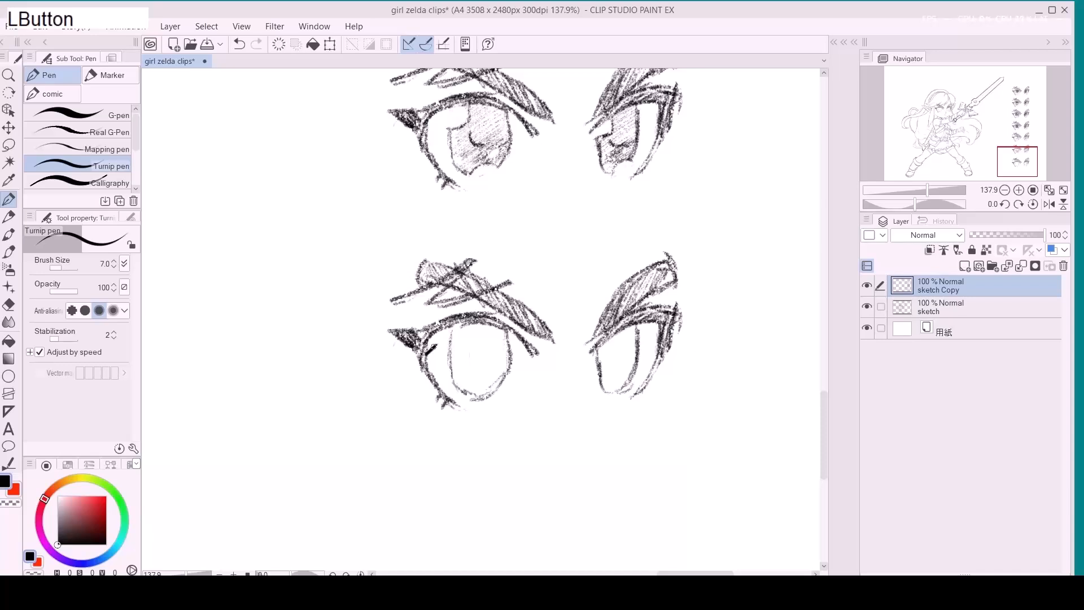
key("ctrl+z")
key("p")
left_click_drag(428, 348, 443, 340)
left_click_drag(636, 335, 657, 339)
left_click_drag(423, 343, 450, 329)
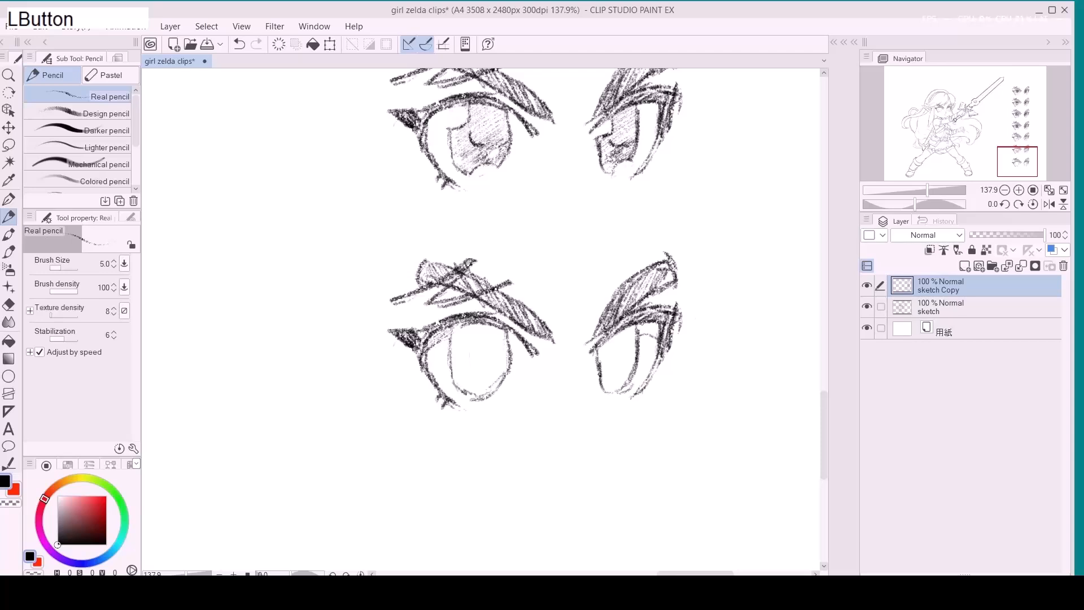
left_click_drag(637, 328, 658, 336)
Draw round pupils and thicken the left iris edges in the seventh eye pair, raising the Real pencil size to 7.
left_click_drag(473, 343, 477, 343)
left_click_drag(451, 380, 459, 321)
key("bracketright")
key("bracketright")
mouse_move(597, 349)
left_mouse_down()
mouse_move(611, 389)
mouse_move(595, 334)
left_mouse_up()
mouse_move(451, 355)
left_mouse_down()
mouse_move(479, 346)
mouse_move(473, 361)
mouse_move(484, 340)
mouse_move(477, 361)
mouse_move(490, 353)
mouse_move(475, 344)
mouse_move(480, 366)
mouse_move(471, 359)
left_mouse_up()
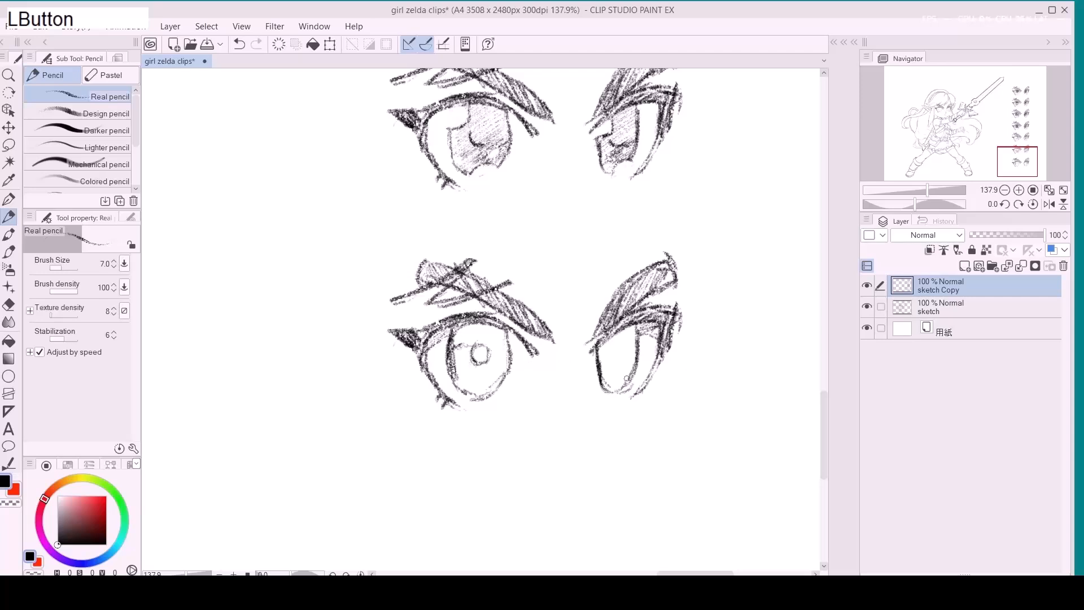
mouse_move(598, 352)
left_mouse_down()
mouse_move(620, 355)
mouse_move(609, 366)
mouse_move(618, 348)
mouse_move(619, 365)
mouse_move(629, 352)
left_mouse_up()
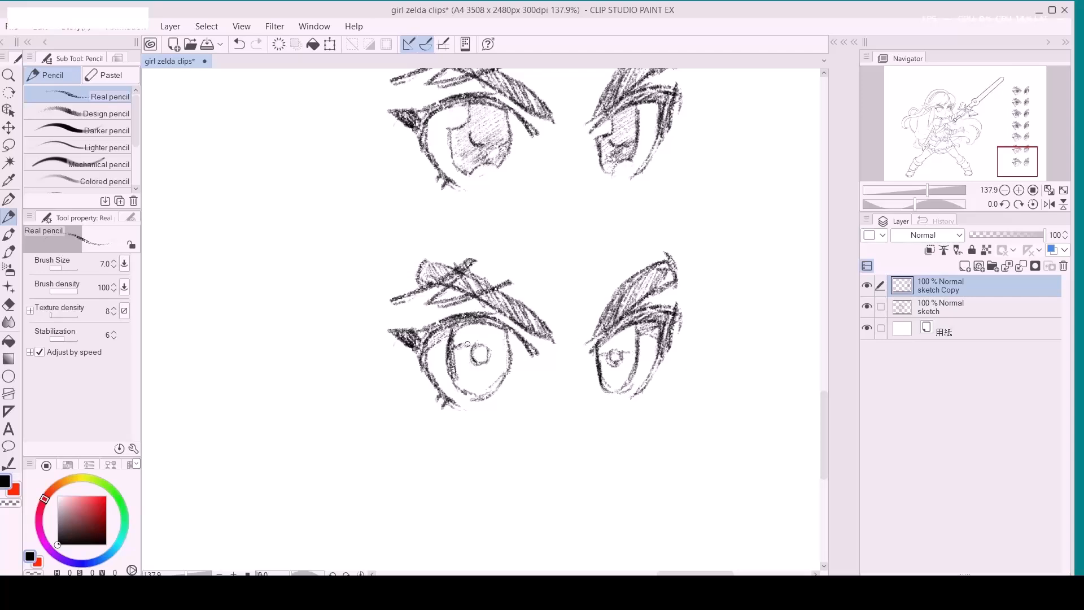
Hatch the upper and right areas of both irises in the seventh eye pair with the Real pencil at size 7.
mouse_move(458, 347)
left_mouse_down()
mouse_move(486, 349)
mouse_move(484, 401)
left_mouse_up()
left_click_drag(619, 363, 619, 392)
mouse_move(449, 337)
left_mouse_down()
mouse_move(473, 324)
mouse_move(462, 341)
mouse_move(501, 329)
mouse_move(484, 348)
mouse_move(503, 340)
mouse_move(488, 360)
mouse_move(503, 357)
mouse_move(486, 374)
mouse_move(513, 361)
mouse_move(495, 387)
left_mouse_up()
mouse_move(604, 346)
left_mouse_down()
mouse_move(632, 330)
mouse_move(624, 382)
mouse_move(634, 370)
left_mouse_up()
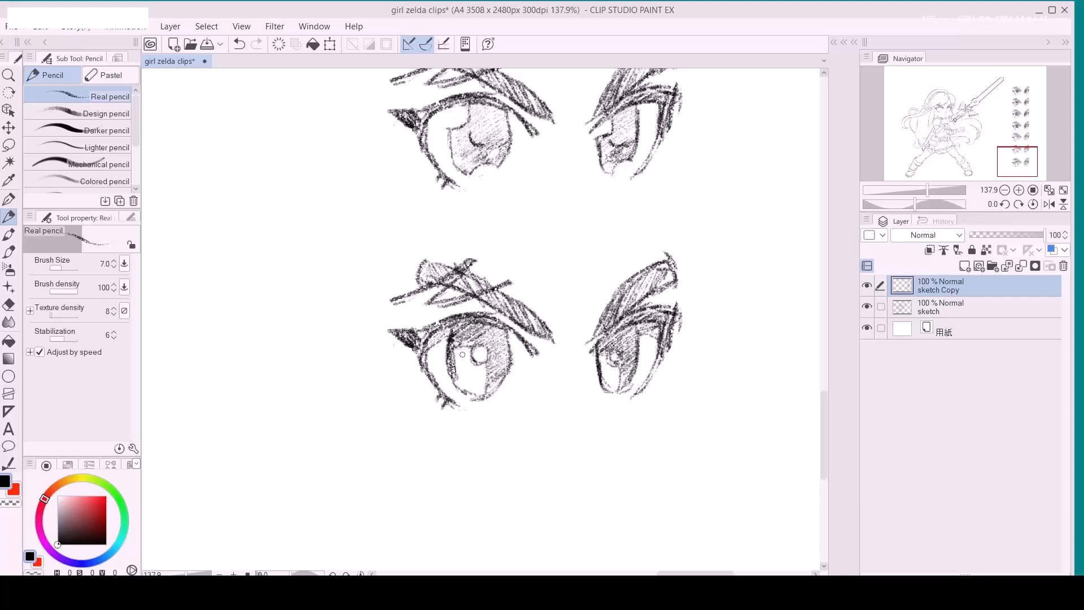
Fill in both pupils of the seventh eye pair and hatch the lighter iris areas beside them.
left_click_drag(476, 352, 481, 350)
left_click(618, 356)
left_click_drag(618, 357, 617, 354)
left_click_drag(462, 351, 479, 382)
left_click(604, 363)
left_click_drag(604, 362, 616, 377)
Deepen the hatching over the whole of both irises in the seventh eye pair with the Real pencil at size 7.
mouse_move(458, 346)
left_mouse_down()
mouse_move(458, 383)
mouse_move(476, 366)
mouse_move(481, 397)
left_mouse_up()
mouse_move(609, 348)
left_mouse_down()
mouse_move(615, 394)
mouse_move(599, 366)
mouse_move(604, 387)
mouse_move(626, 386)
mouse_move(612, 384)
left_mouse_up()
mouse_move(464, 391)
left_mouse_down()
mouse_move(504, 372)
mouse_move(511, 336)
mouse_move(525, 367)
mouse_move(501, 378)
mouse_move(533, 362)
mouse_move(510, 390)
mouse_move(542, 342)
mouse_move(488, 393)
mouse_move(509, 360)
left_mouse_up()
mouse_move(452, 333)
left_mouse_down()
mouse_move(472, 316)
mouse_move(452, 342)
mouse_move(486, 325)
mouse_move(492, 345)
mouse_move(502, 327)
mouse_move(479, 352)
mouse_move(508, 339)
mouse_move(491, 364)
mouse_move(508, 370)
mouse_move(497, 361)
mouse_move(491, 395)
left_mouse_up()
mouse_move(621, 333)
left_mouse_down()
mouse_move(596, 347)
mouse_move(626, 336)
mouse_move(627, 378)
mouse_move(616, 365)
left_mouse_up()
left_click_drag(465, 347, 483, 375)
left_click_drag(606, 361, 606, 369)
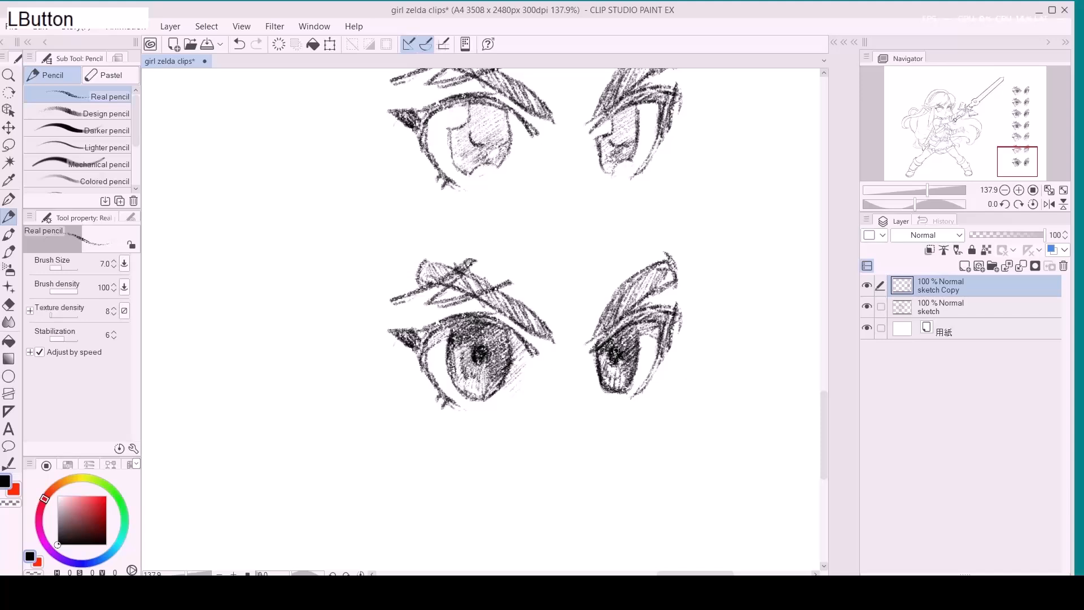
Erase small highlights in the pupils and lower irises of the seventh eye pair with the Soft eraser at size 5.
key("e")
left_click_drag(479, 354, 494, 346)
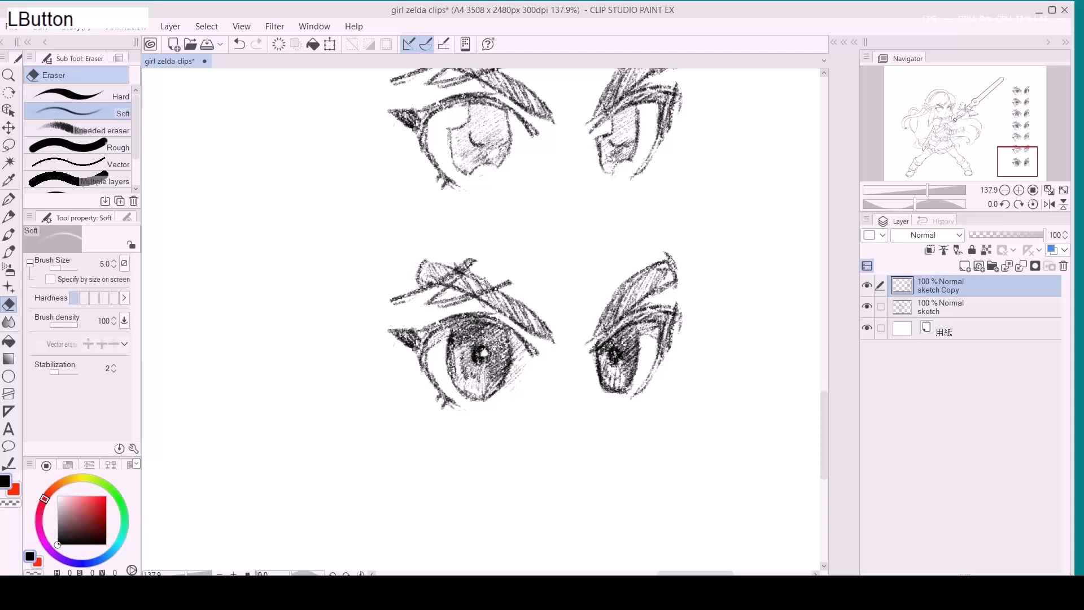
left_click_drag(476, 392, 466, 393)
mouse_move(601, 381)
left_mouse_down()
mouse_move(610, 384)
mouse_move(624, 348)
mouse_move(614, 388)
mouse_move(580, 409)
left_mouse_up()
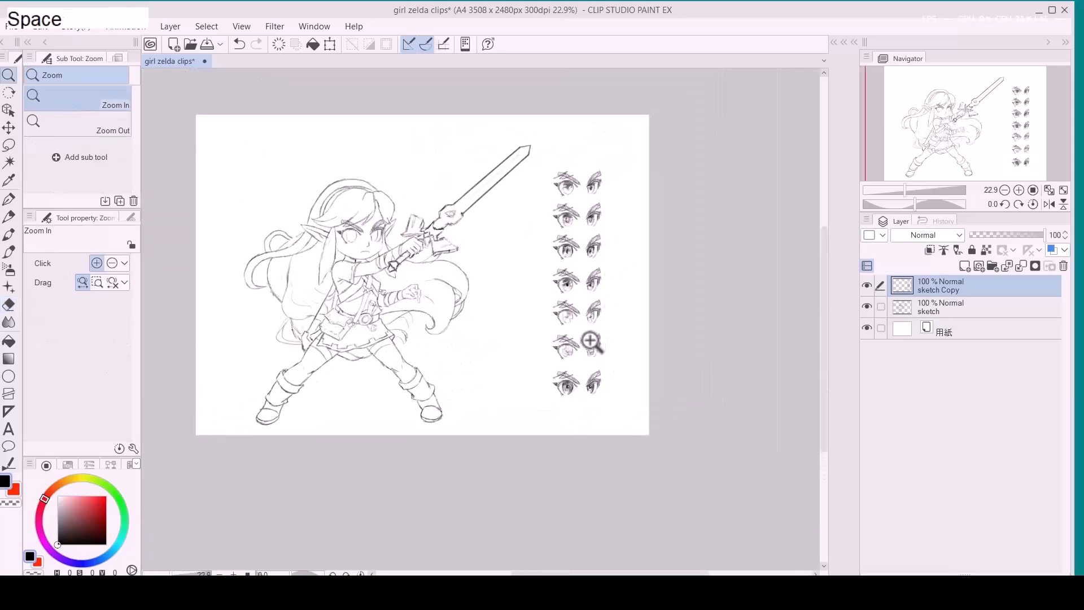
Try the first eye pair on the figure's face by lassoing it, moving it over the blank eyes and nudging it into alignment.
left_click_drag(595, 348, 602, 344)
left_click_drag(591, 308, 618, 332)
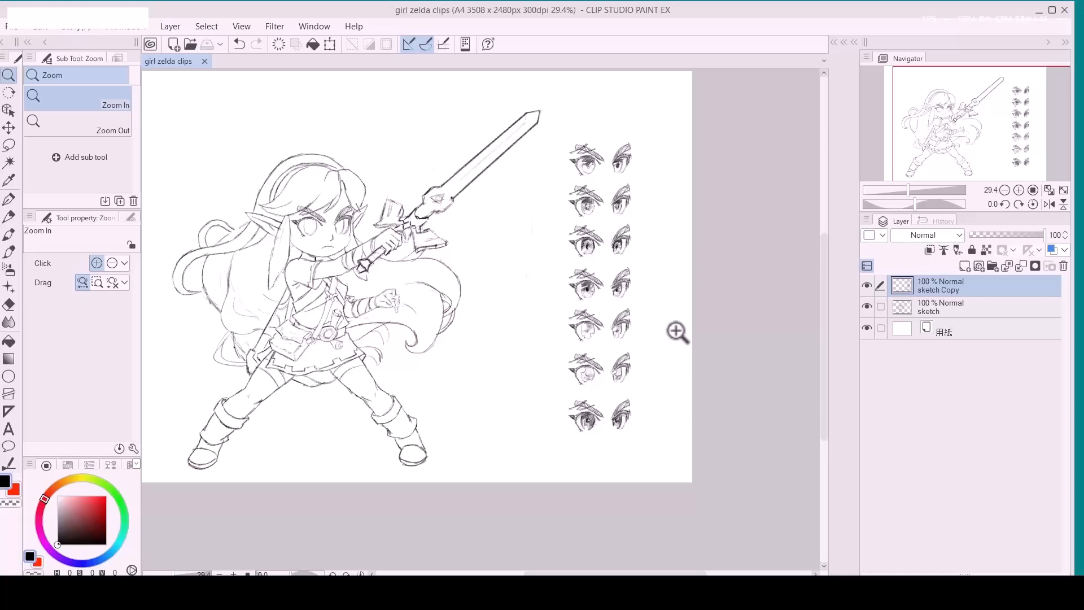
left_click(539, 249)
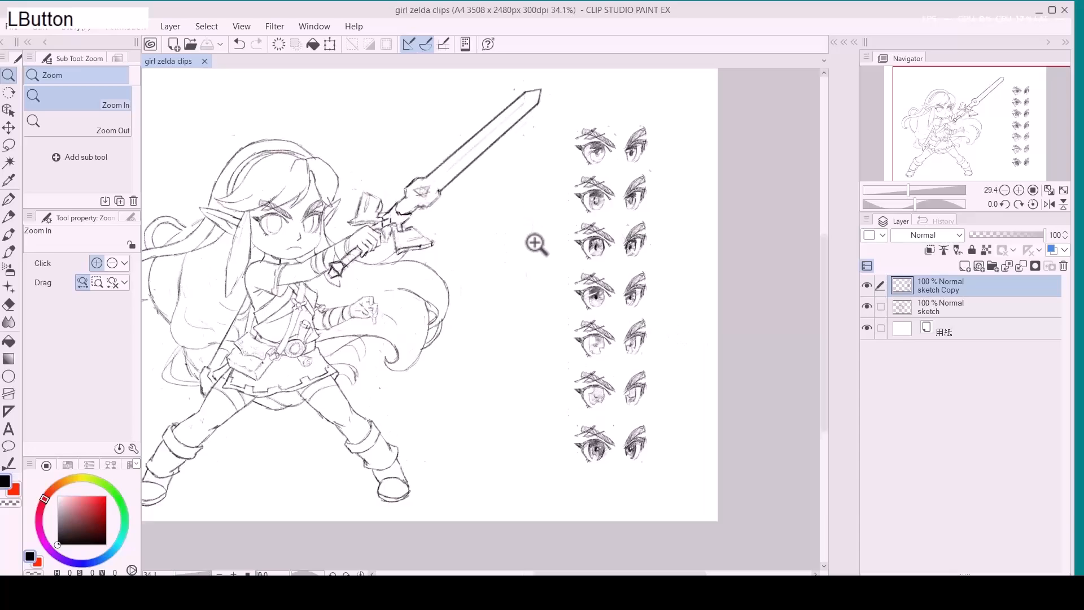
key("m")
mouse_move(619, 91)
left_mouse_down()
mouse_move(581, 152)
mouse_move(687, 148)
mouse_move(620, 93)
left_mouse_up()
key("space")
left_click_drag(548, 243, 675, 252)
key("k")
mouse_move(768, 169)
left_mouse_down()
mouse_move(407, 243)
mouse_move(416, 250)
left_mouse_up()
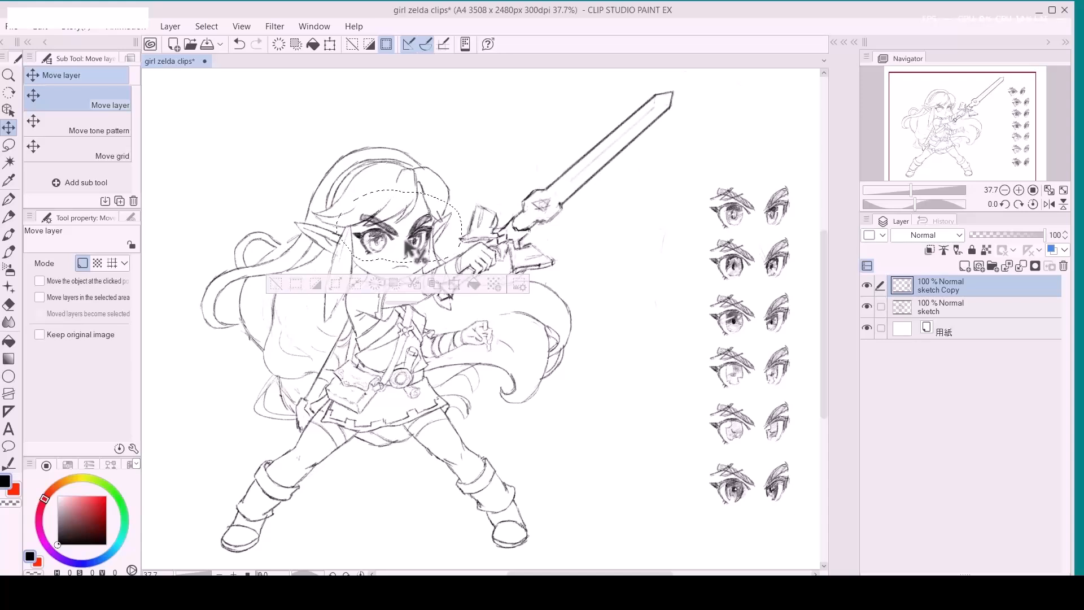
key("ctrl+d")
key("Left")
key("Right")
key("Right")
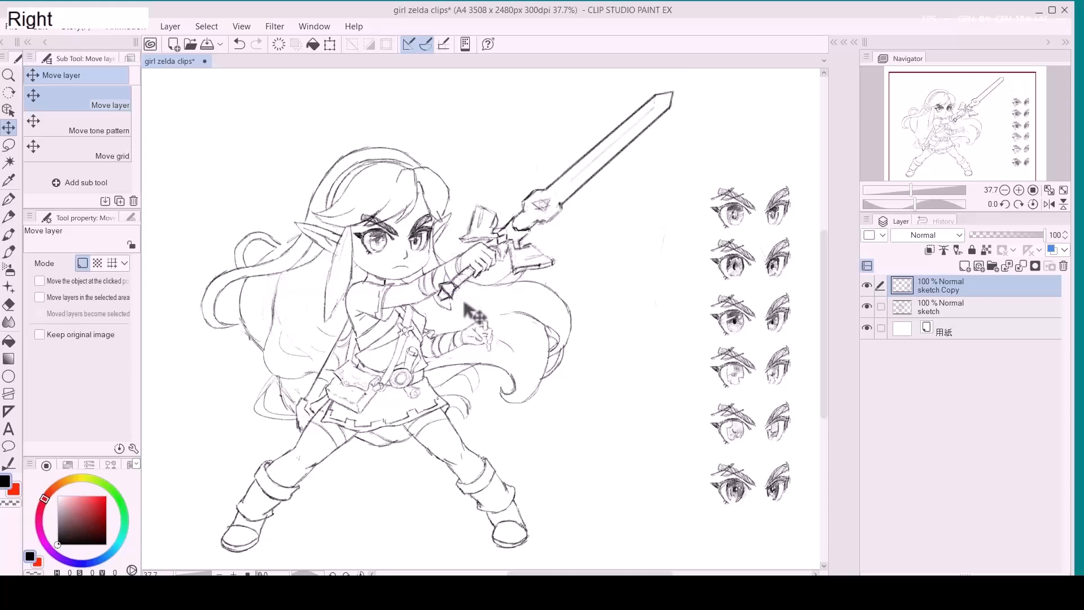
Undo the placement of the first eye pair on the face and clear the selection.
key("ctrl+z")
key("ctrl+z")
key("ctrl+z")
key("ctrl+z")
key("ctrl+d")
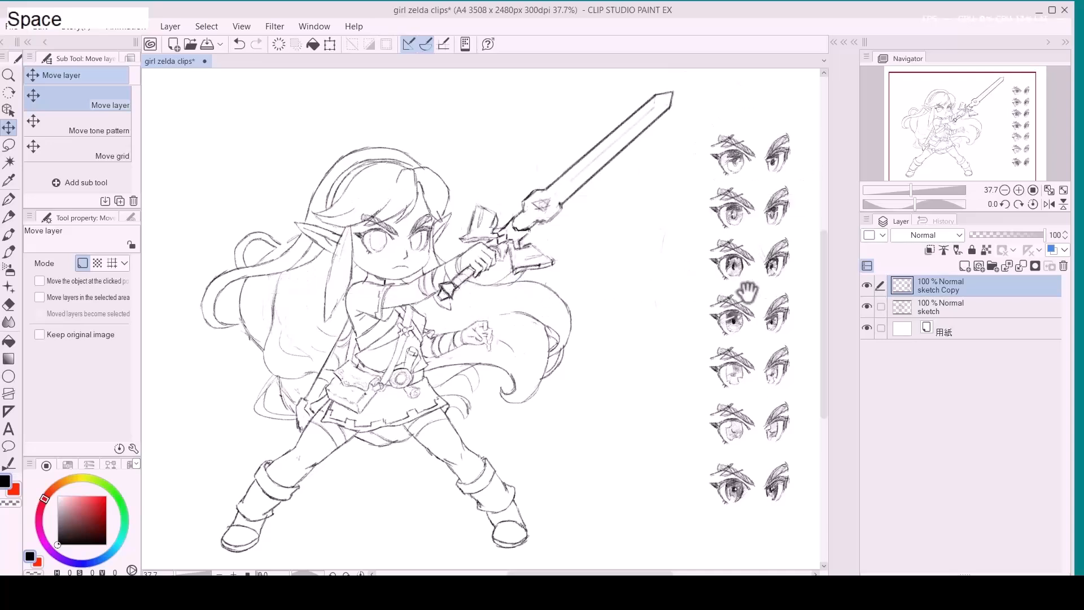
Try the second eye pair on the figure's face by lassoing it, moving it over the blank eyes and nudging it into alignment.
left_click_drag(739, 289, 708, 286)
key("m")
mouse_move(701, 179)
left_mouse_down()
mouse_move(657, 211)
mouse_move(678, 230)
mouse_move(735, 234)
mouse_move(781, 204)
mouse_move(764, 177)
mouse_move(712, 176)
left_mouse_up()
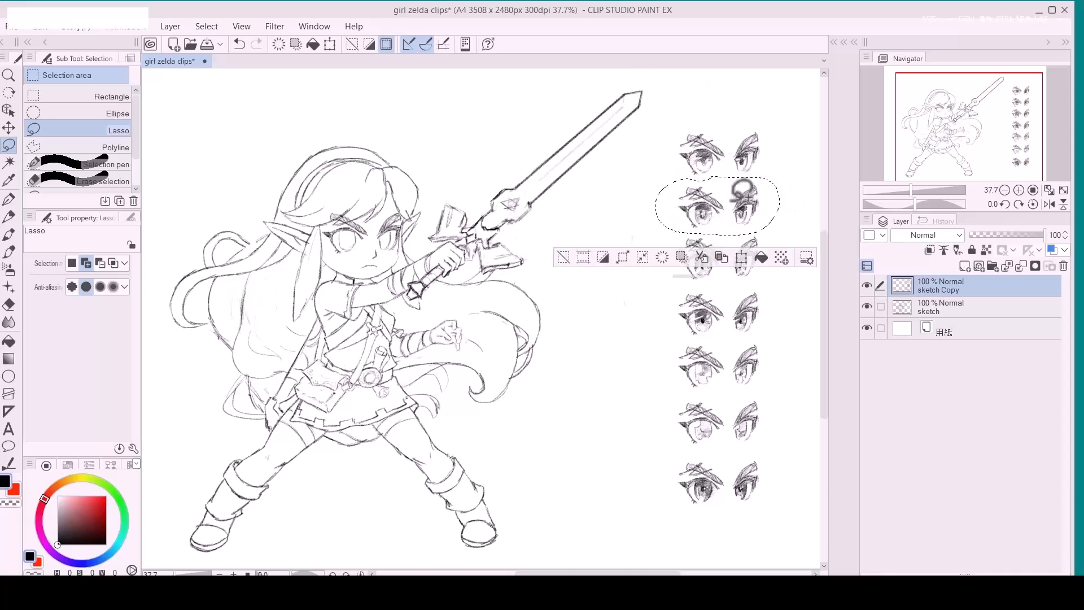
key("k")
left_click_drag(741, 214, 379, 240)
key("Up")
key("Left")
key("Right")
key("Left")
key("Up")
key("Up")
key("ctrl+d")
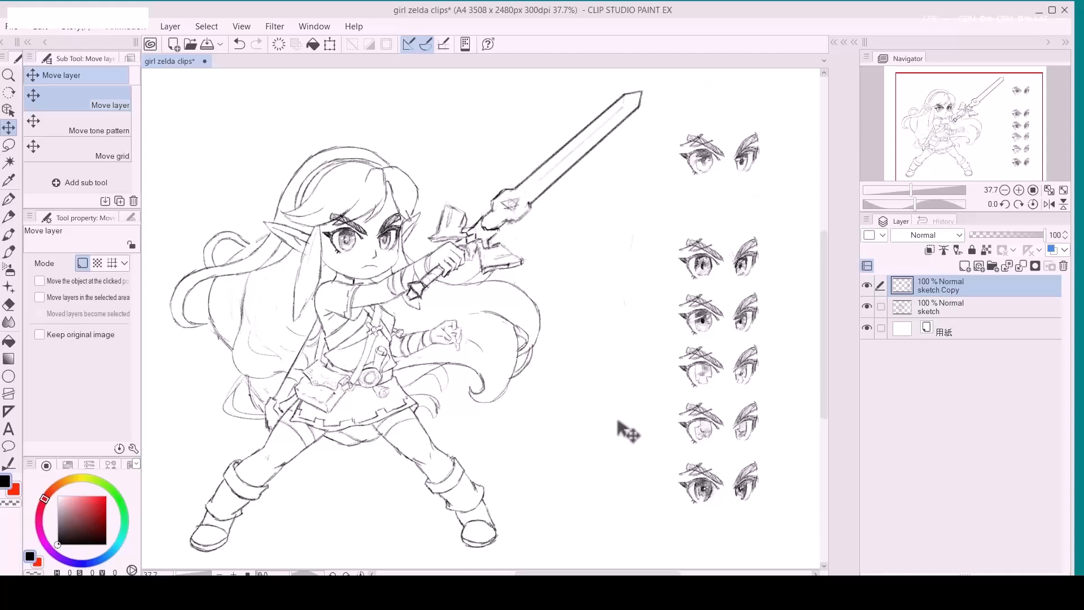
Undo the placement of the second eye pair on the face and clear the selection.
key("ctrl+z")
key("ctrl+z")
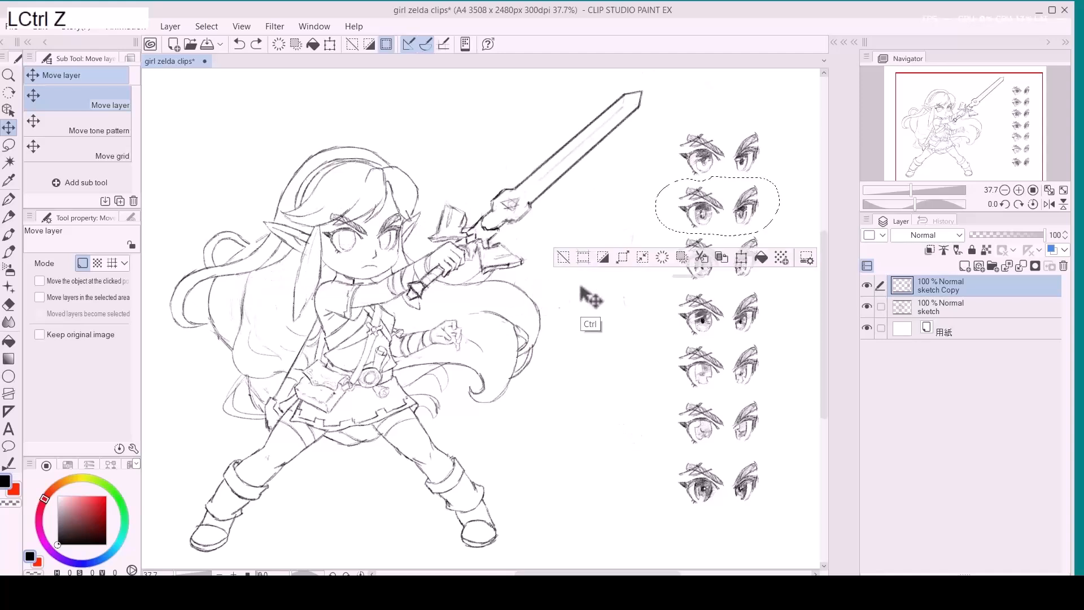
key("ctrl+d")
Try the third eye pair on the figure's face by lassoing it, moving it over the blank eyes and nudging it into alignment.
key("m")
mouse_move(694, 231)
left_mouse_down()
mouse_move(679, 275)
mouse_move(737, 283)
mouse_move(782, 272)
mouse_move(782, 225)
mouse_move(692, 229)
left_mouse_up()
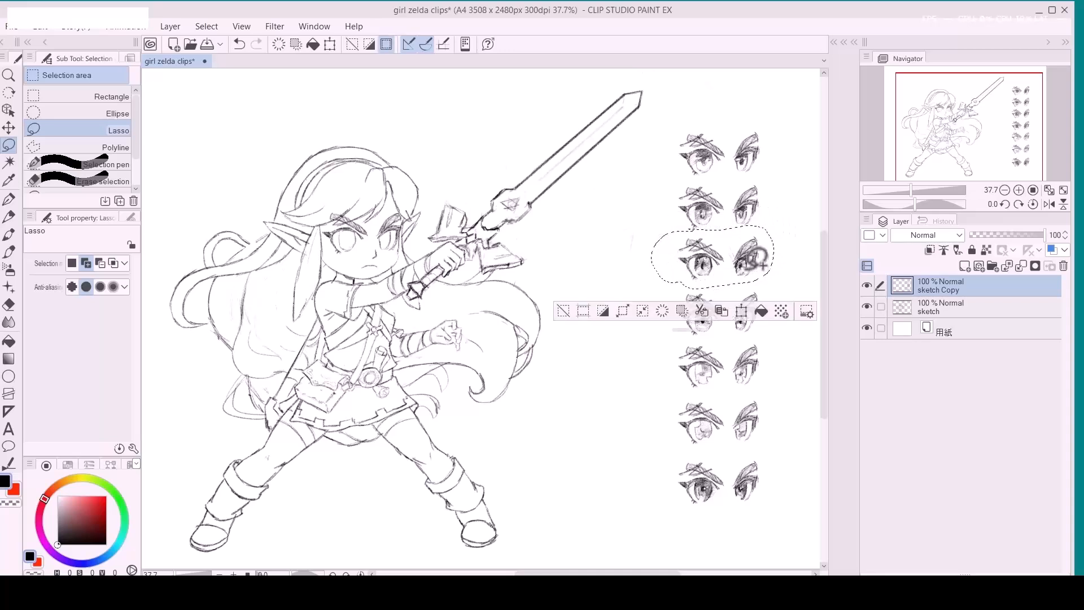
key("k")
left_click_drag(751, 275, 385, 249)
key("Right")
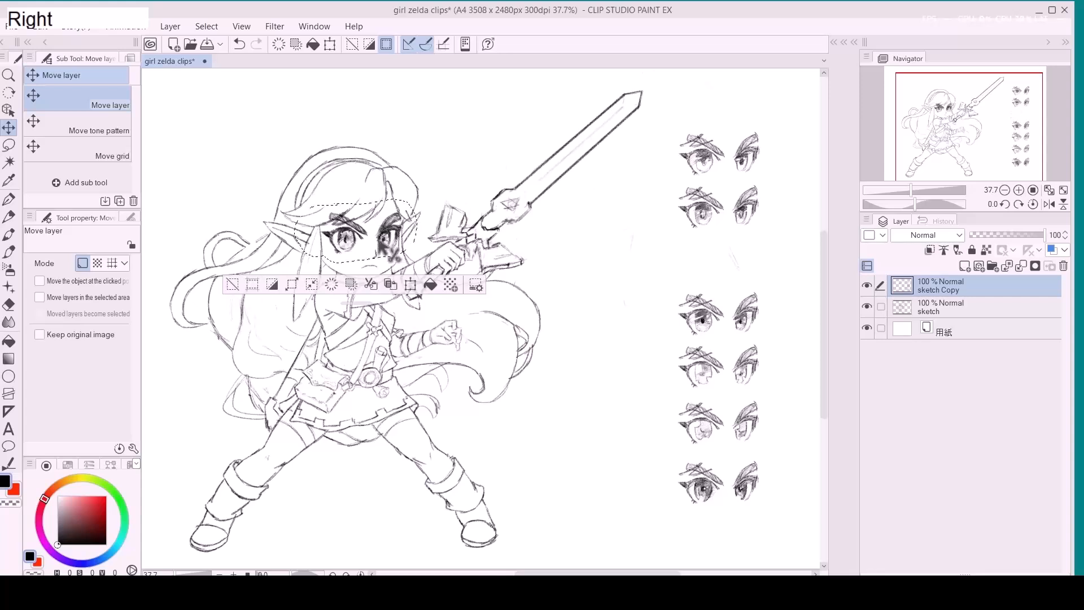
key("Left")
key("Down")
key("Right")
key("Right")
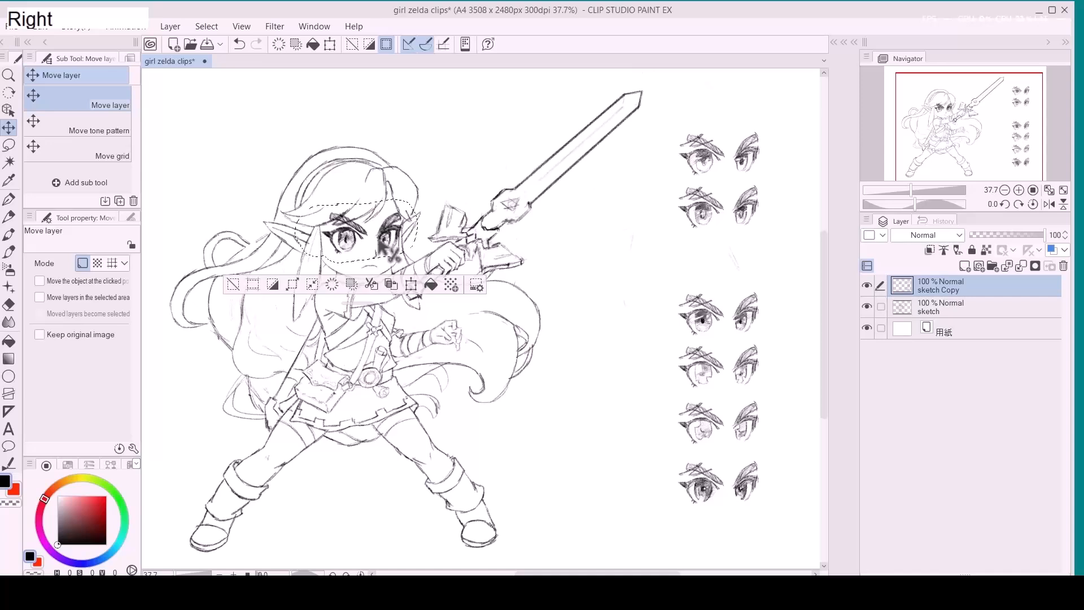
key("ctrl+d")
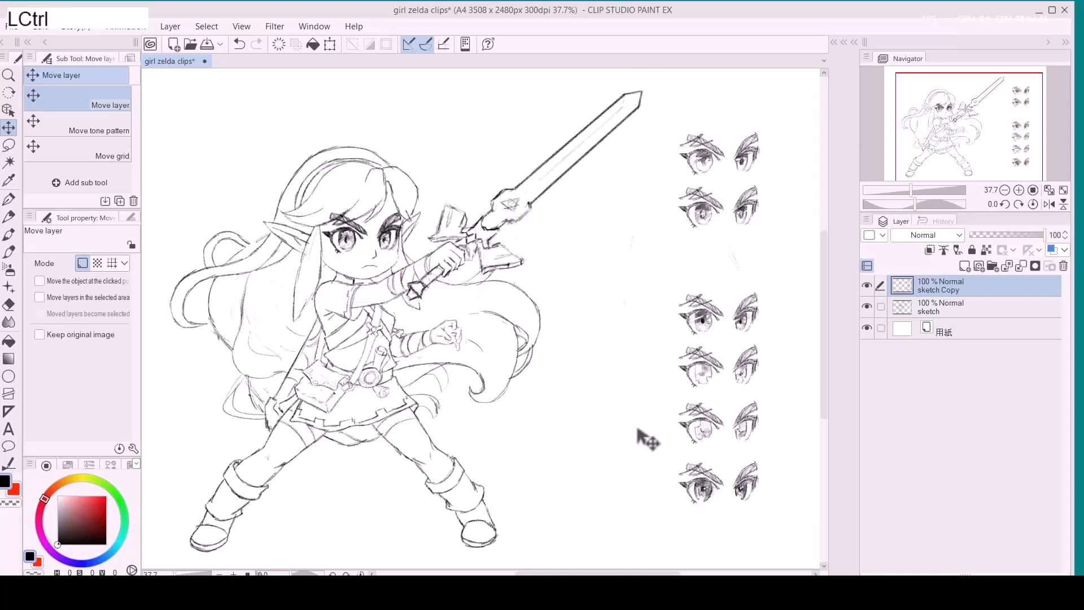
Undo the placement of the third eye pair on the face and clear the selection.
key("ctrl+z")
key("ctrl+z")
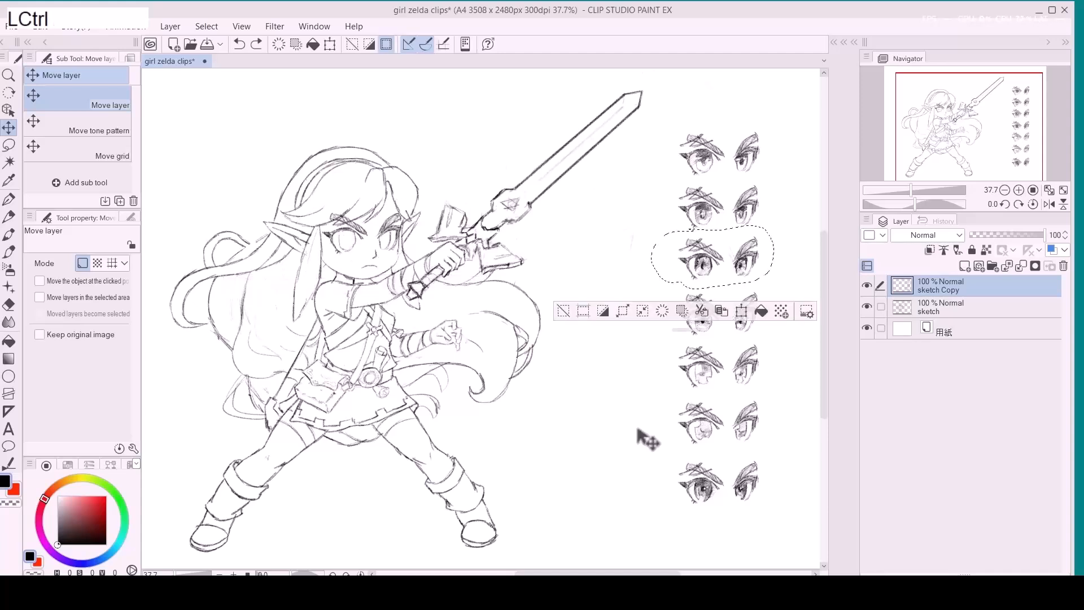
key("ctrl+d")
Try the fourth eye pair on the figure's face by lassoing it, moving it over the blank eyes and nudging it into alignment.
key("m")
mouse_move(731, 282)
left_mouse_down()
mouse_move(690, 280)
mouse_move(675, 308)
mouse_move(681, 327)
mouse_move(719, 338)
mouse_move(787, 321)
mouse_move(788, 286)
mouse_move(755, 279)
mouse_move(606, 298)
mouse_move(439, 273)
mouse_move(398, 248)
left_mouse_up()
key("k")
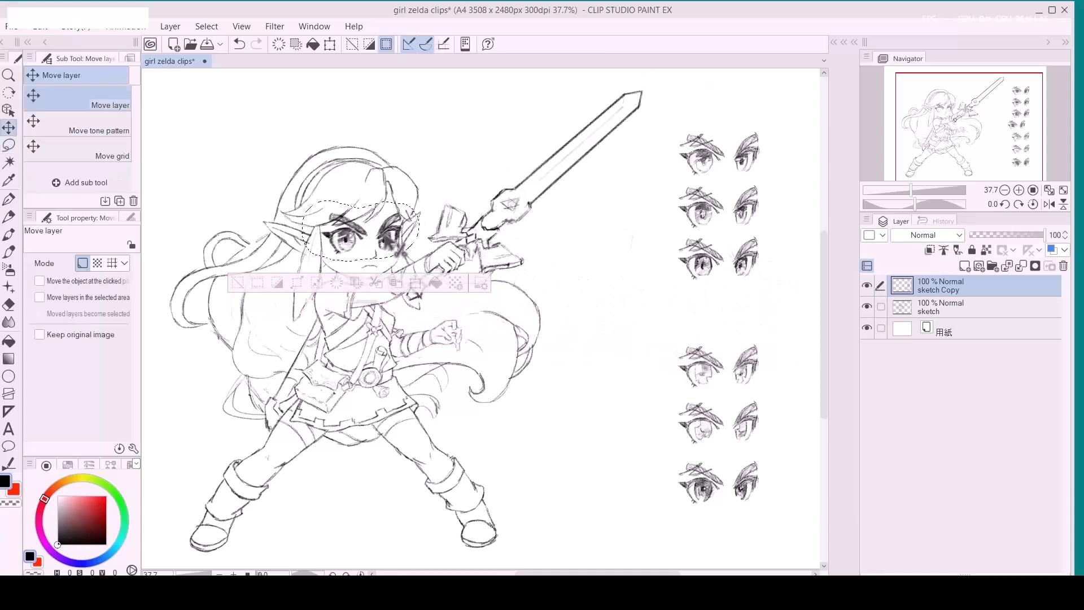
key("Right")
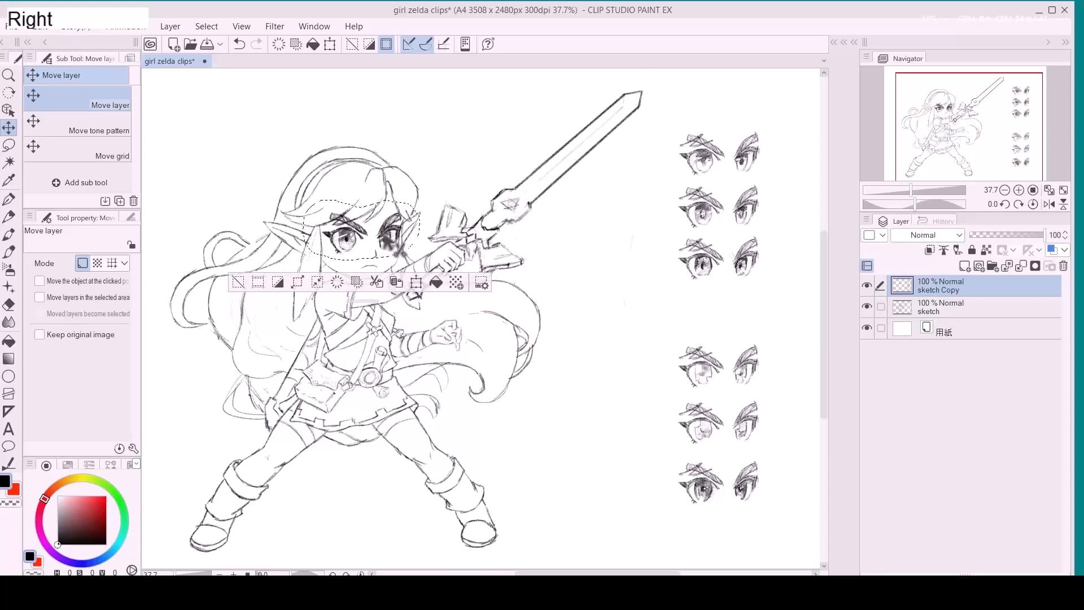
key("ctrl+d")
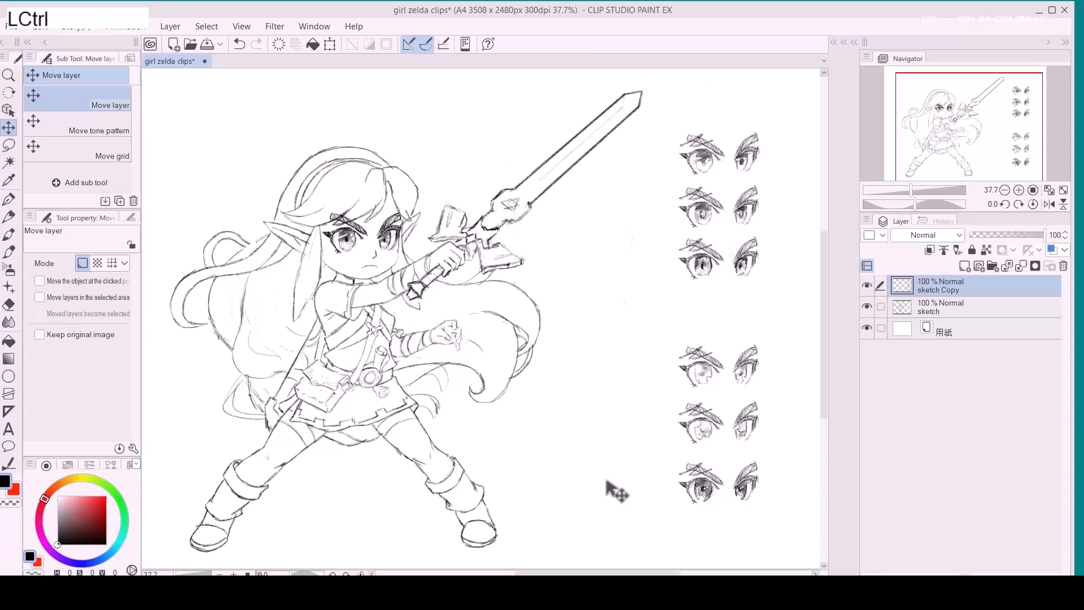
Undo the placement of the fourth eye pair on the face and clear the selection.
key("ctrl+z")
key("ctrl+z")
key("ctrl+d")
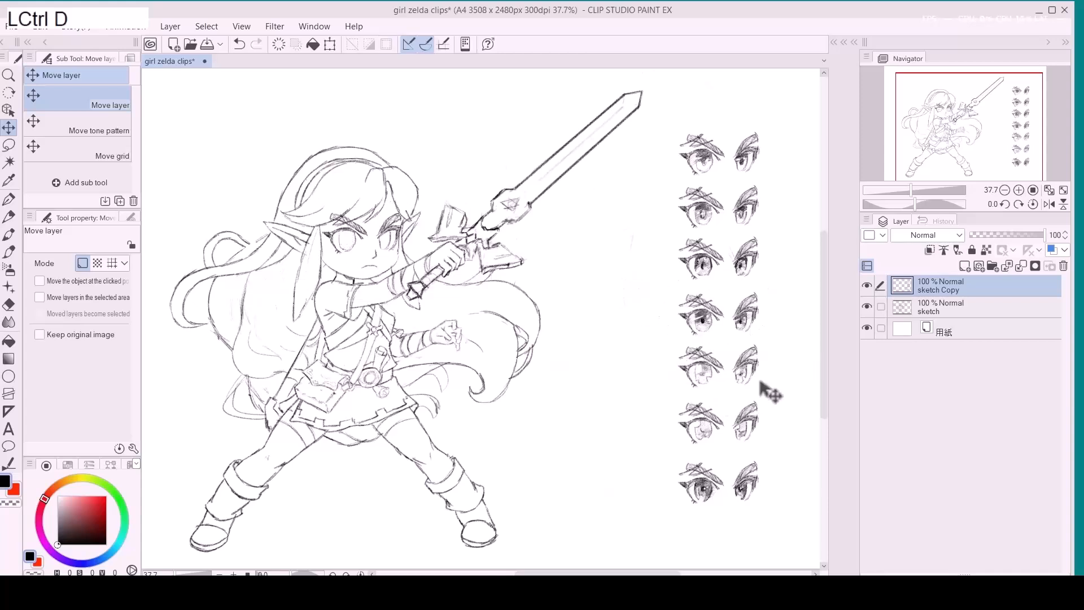
Try the fifth eye pair on the figure's face by lassoing it, moving it over the blank eyes and nudging it into alignment.
key("m")
mouse_move(708, 339)
left_mouse_down()
mouse_move(678, 337)
mouse_move(664, 365)
mouse_move(683, 388)
mouse_move(707, 396)
mouse_move(765, 383)
mouse_move(773, 345)
mouse_move(708, 339)
left_mouse_up()
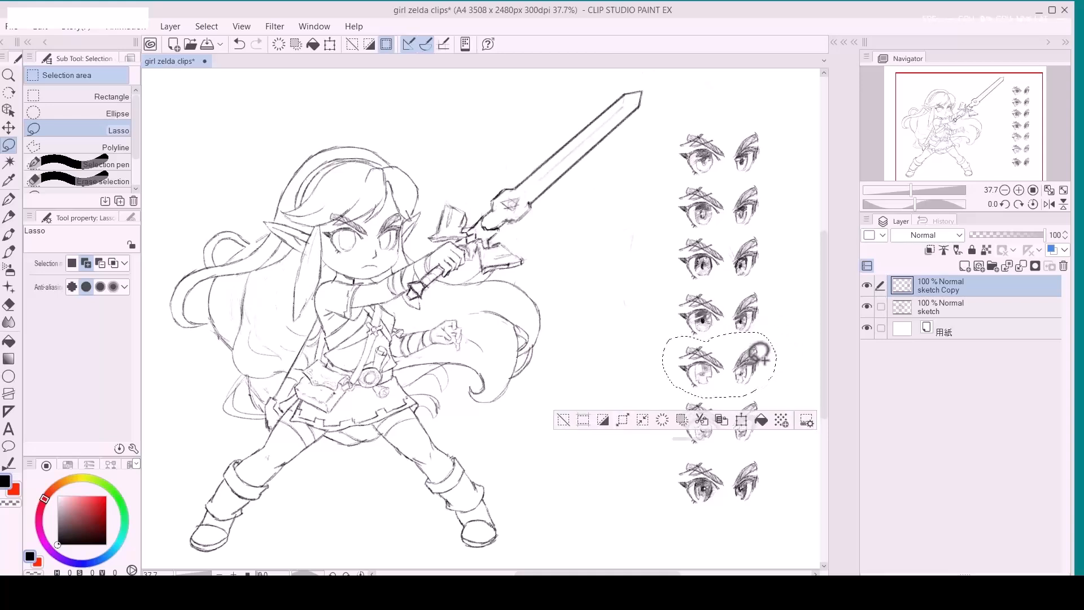
key("k")
mouse_move(750, 373)
left_mouse_down()
mouse_move(393, 243)
mouse_move(403, 249)
left_mouse_up()
key("Left")
key("Down")
key("Right")
key("Left")
key("Right")
key("Down")
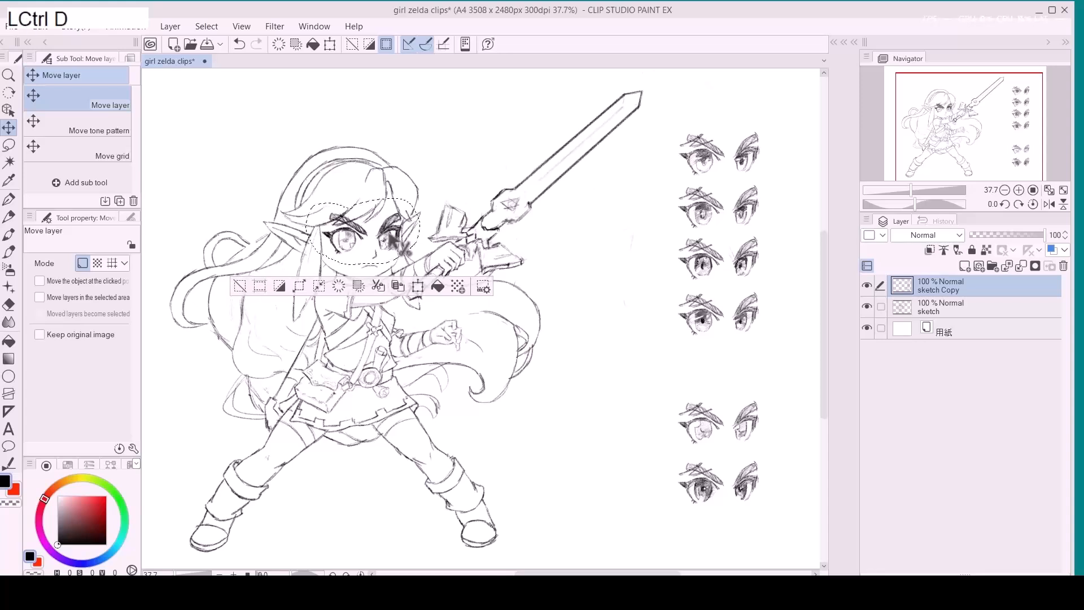
key("ctrl+d")
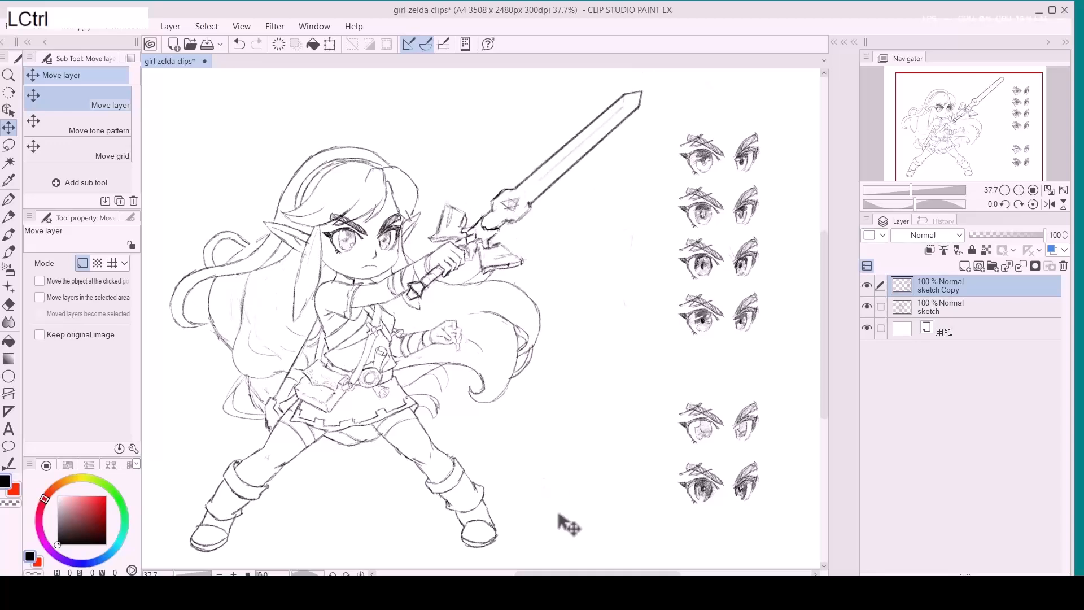
Undo the placement of the fifth eye pair on the face and clear the selection.
key("ctrl+z")
key("ctrl+z")
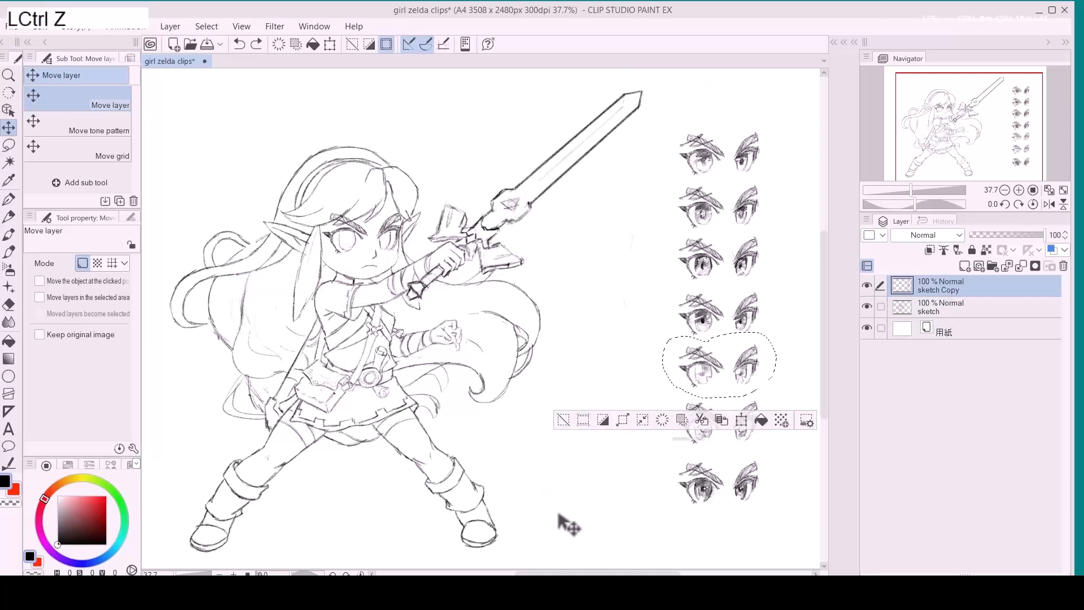
key("ctrl+d")
key("m")
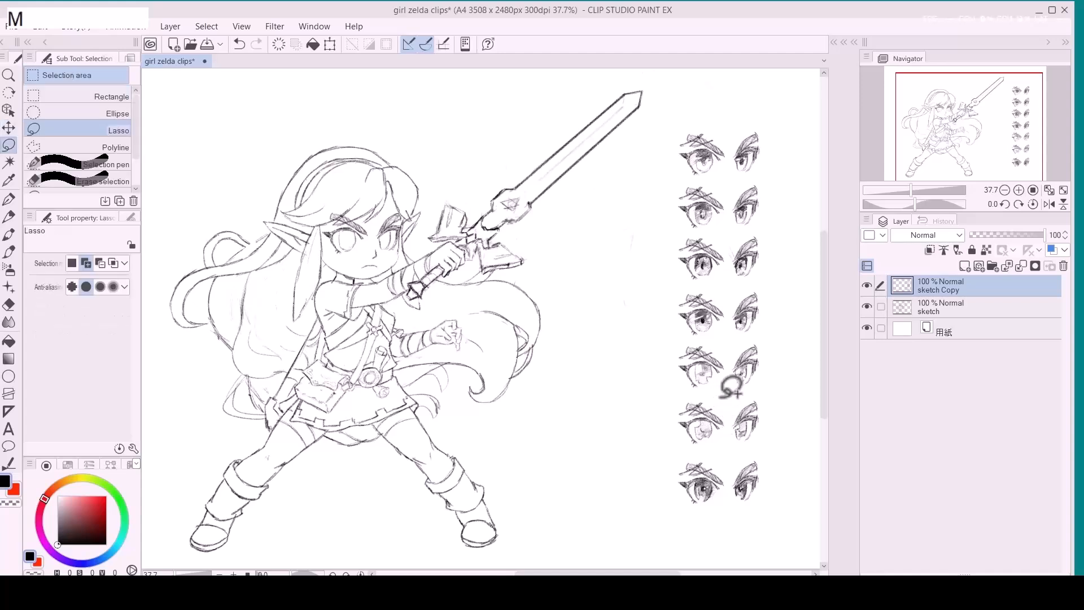
Try the sixth eye pair on the figure's face by moving it over the blank eyes, and undo the placement.
mouse_move(718, 395)
left_mouse_down()
mouse_move(668, 441)
mouse_move(757, 451)
mouse_move(771, 418)
mouse_move(762, 393)
mouse_move(721, 390)
left_mouse_up()
key("k")
mouse_move(759, 430)
left_mouse_down()
mouse_move(508, 319)
mouse_move(399, 244)
left_mouse_up()
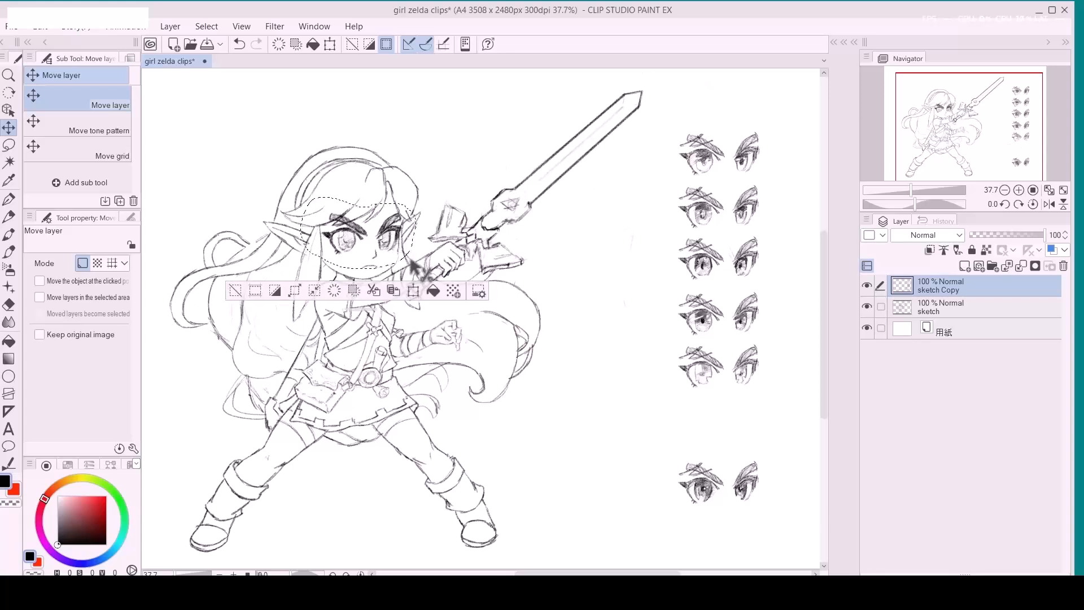
key("Right")
key("Right")
key("Right")
key("Up")
key("Down")
key("ctrl+d")
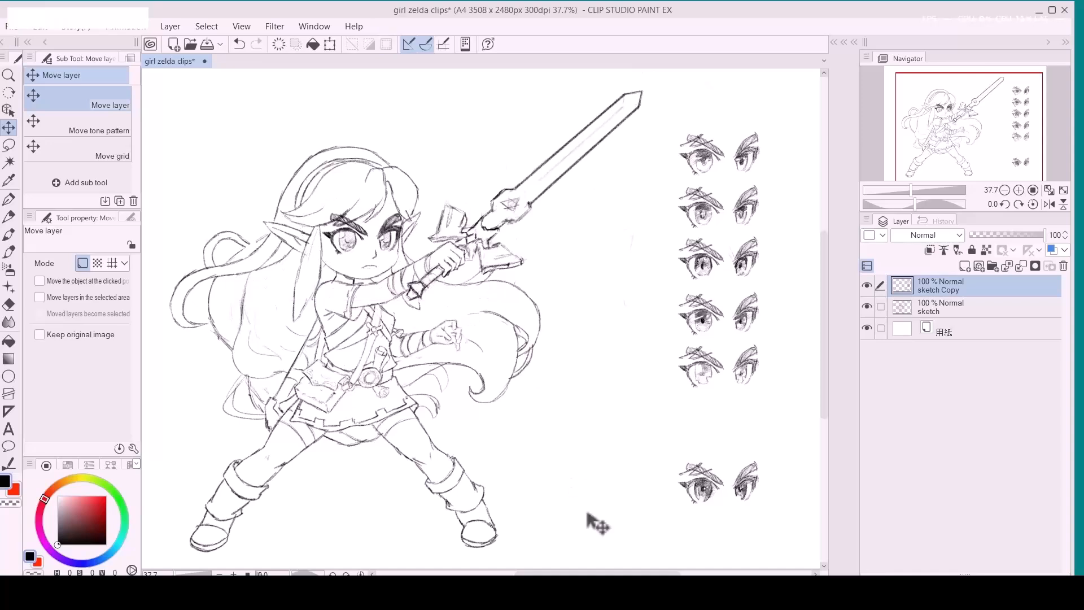
key("ctrl+z")
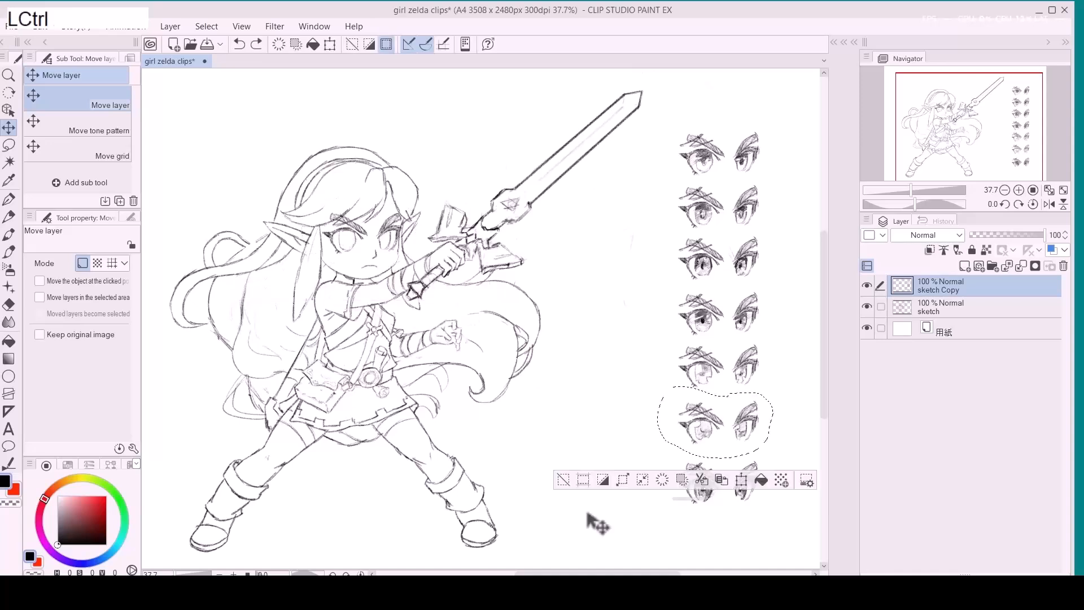
key("ctrl+d")
Lasso the seventh eye pair, move it over the face's blank eyes, nudge it into alignment and clear the selection.
key("m")
mouse_move(762, 520)
left_mouse_down()
mouse_move(768, 451)
mouse_move(688, 446)
mouse_move(728, 520)
mouse_move(429, 299)
mouse_move(397, 253)
left_mouse_up()
key("k")
key("Right")
key("Left")
key("Right")
key("Up")
key("Down")
key("Right")
key("Right")
key("ctrl+d")
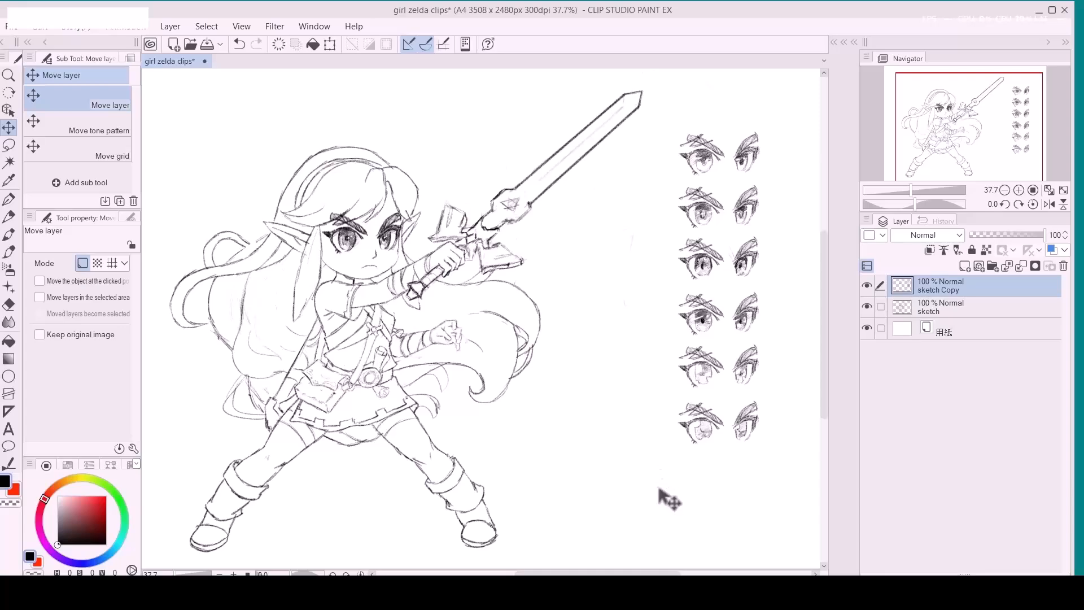
Duplicate the eye pair on the face into the empty seventh spot of the eye variations and clear the selection.
key("m")
mouse_move(282, 160)
left_mouse_down()
mouse_move(435, 248)
mouse_move(304, 277)
left_mouse_up()
key("k")
mouse_move(390, 249)
left_mouse_down()
mouse_move(658, 443)
mouse_move(766, 456)
mouse_move(744, 497)
mouse_move(738, 484)
left_mouse_up()
key("ctrl+d")
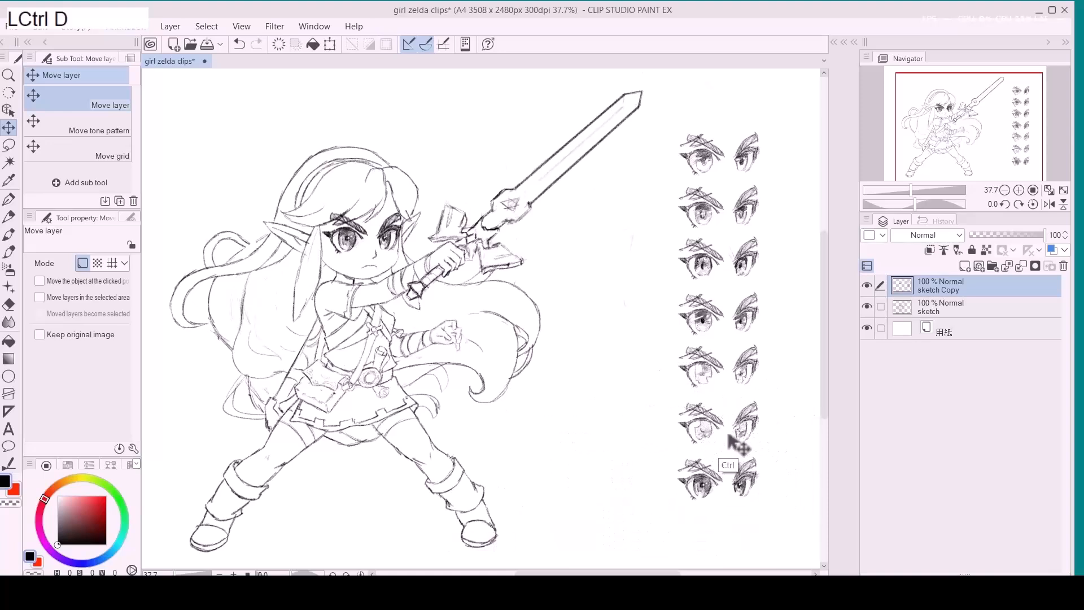
Rename the sketch Copy layer as "eyes ideas".
double_click(936, 290)
type("eyes ideas")
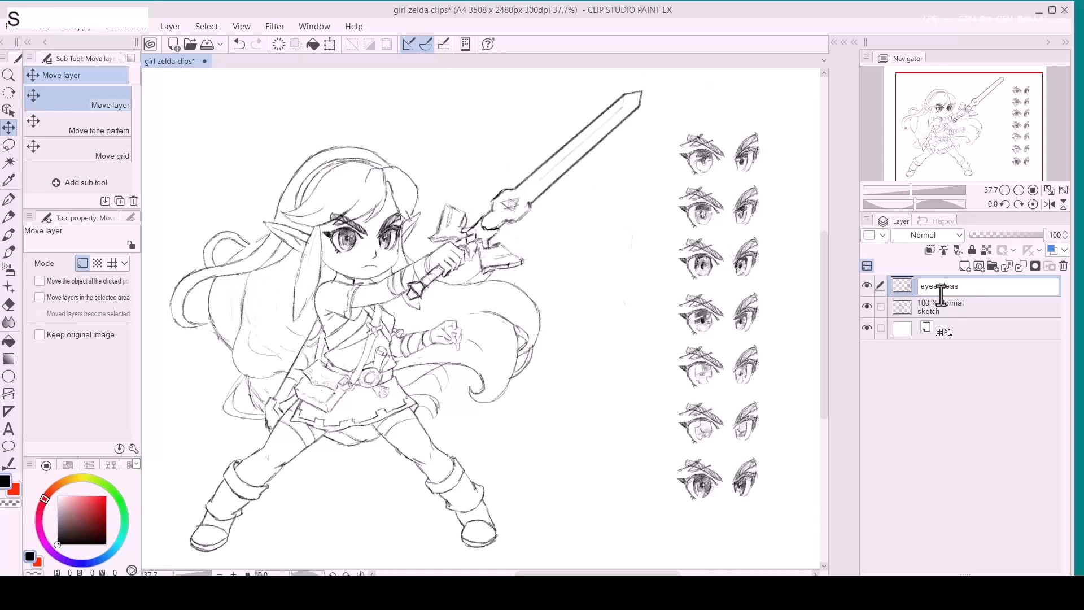
key("Return")
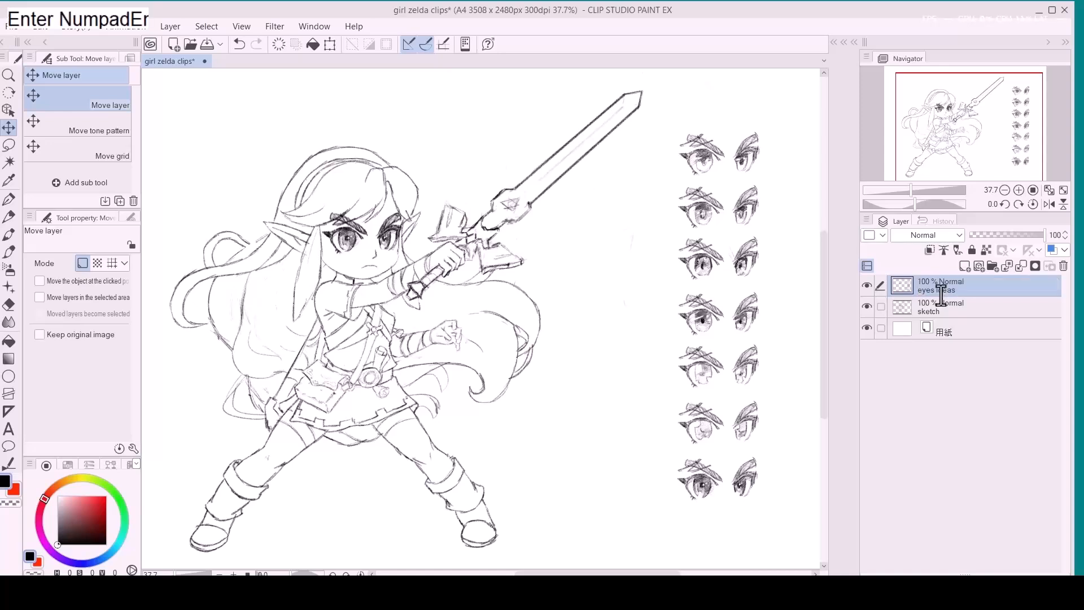
Separate the face's eye pair from the eyes ideas layer onto its own layer, placed directly above the sketch layer.
left_click(931, 314)
left_click(923, 289)
key("m")
left_click_drag(349, 304, 337, 296)
key("ctrl+v")
left_click_drag(977, 286, 976, 319)
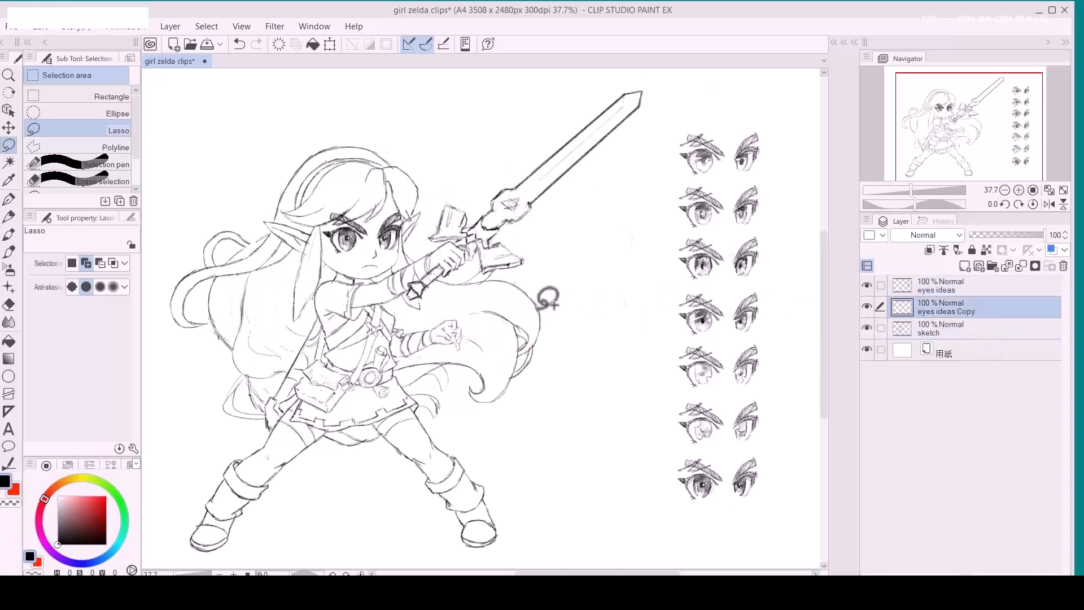
Select the outline of the separated eyes, erase the sketch layer's old eye lines inside it and clear the selection.
left_click(909, 313, "ctrl")
left_click(940, 331)
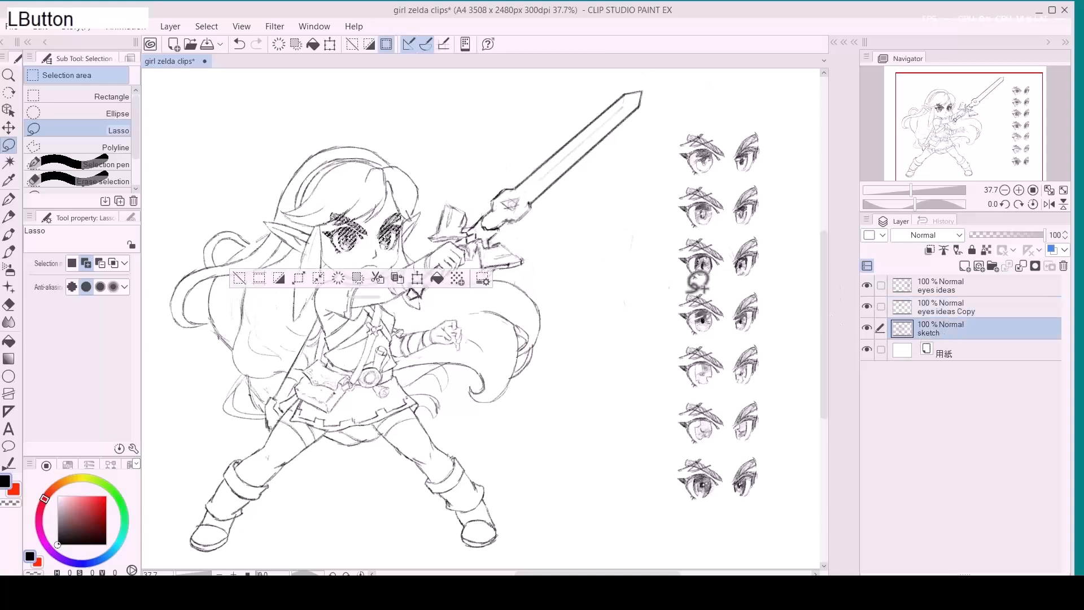
key("e")
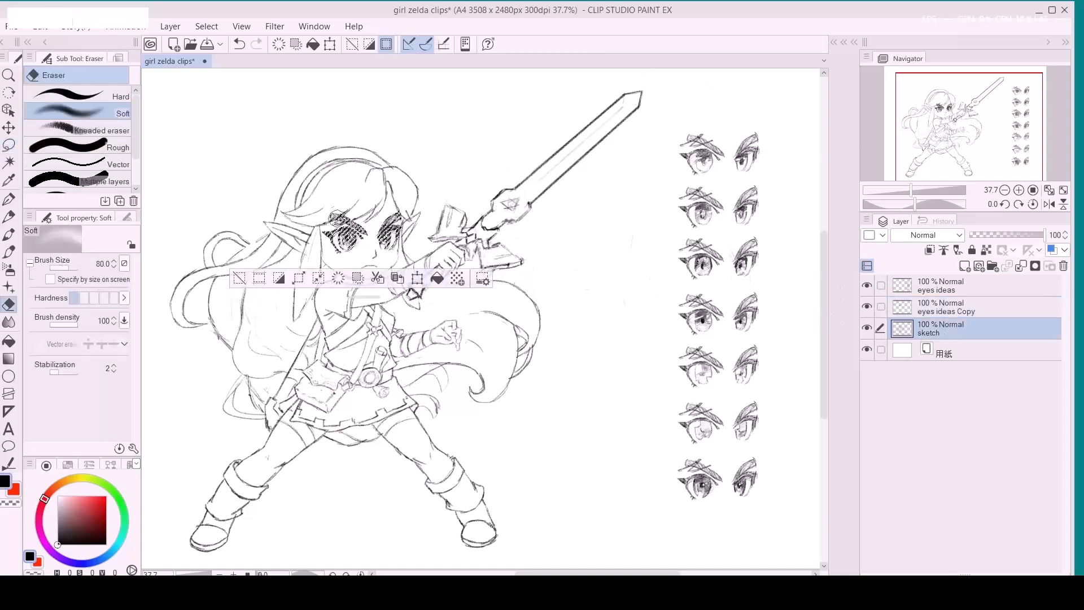
left_click(348, 214)
mouse_move(366, 249)
left_mouse_down()
mouse_move(398, 213)
mouse_move(327, 240)
left_mouse_up()
key("ctrl+d")
Compare the face with and without the erasing, and merge the eyes ideas Copy layer into the sketch layer.
left_click(950, 313)
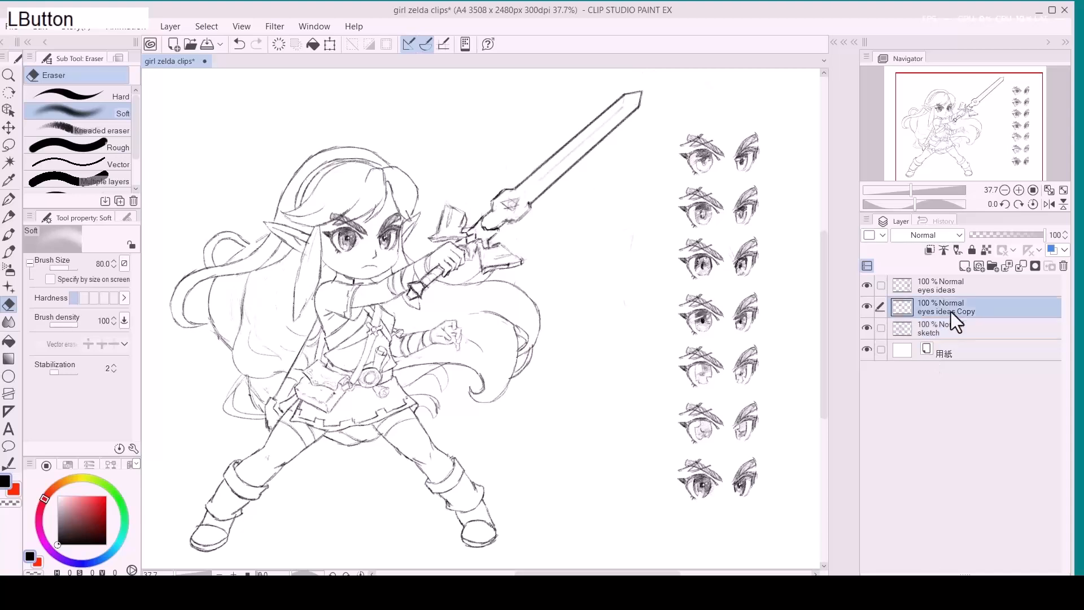
key("ctrl+z")
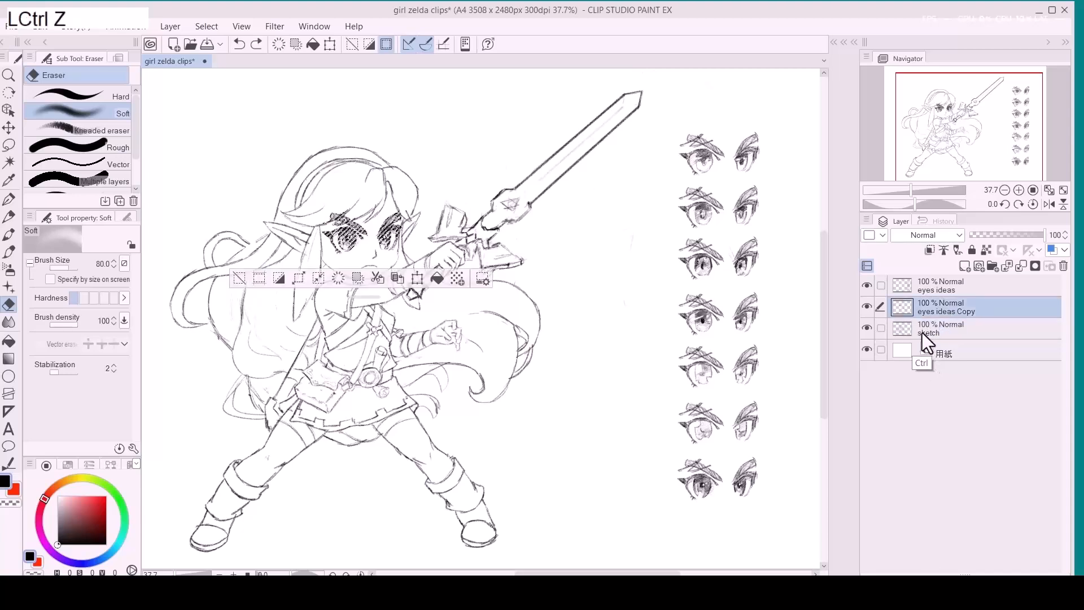
key("ctrl+shift+z")
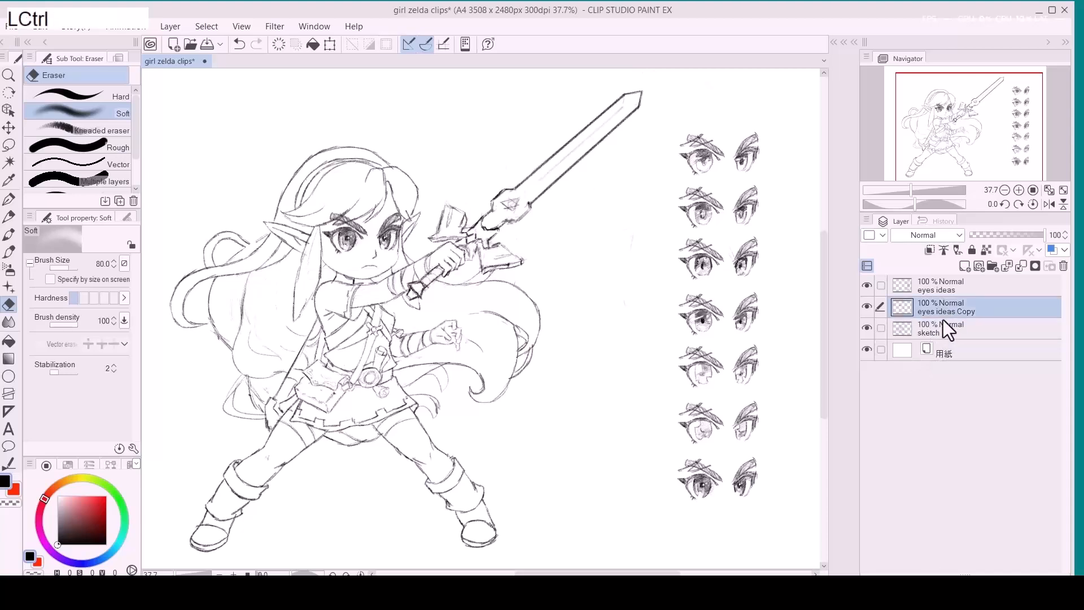
key("ctrl+e")
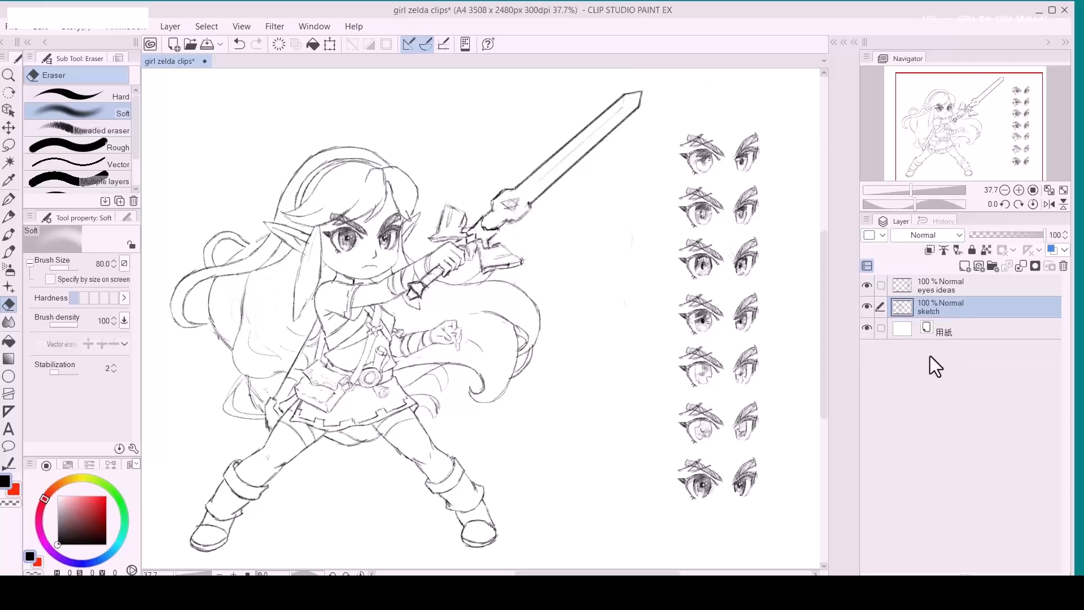
Hide the palettes to review the whole drawing, and save the file.
key("z")
left_click_drag(658, 278, 643, 284)
key("Tab")
key("space")
key("space")
left_click_drag(639, 291, 638, 287)
key("ctrl+s")
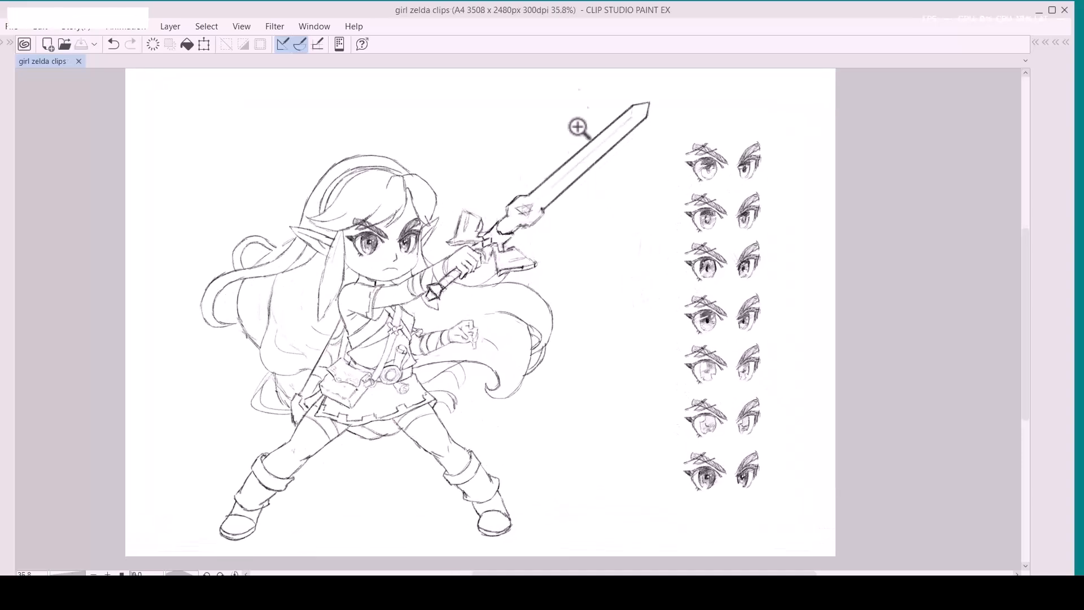
Show the palettes, zoom in on the sword's pommel, and set the Real pencil to size 7 and black.
key("Tab")
key("p")
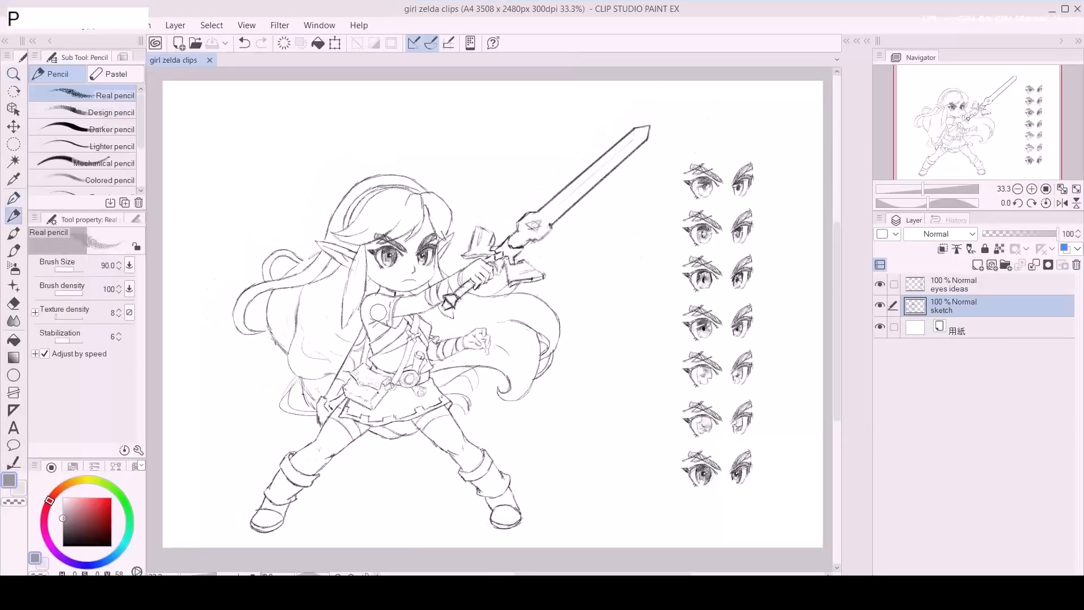
key("z")
left_click_drag(448, 305, 501, 291)
key("p")
key("a")
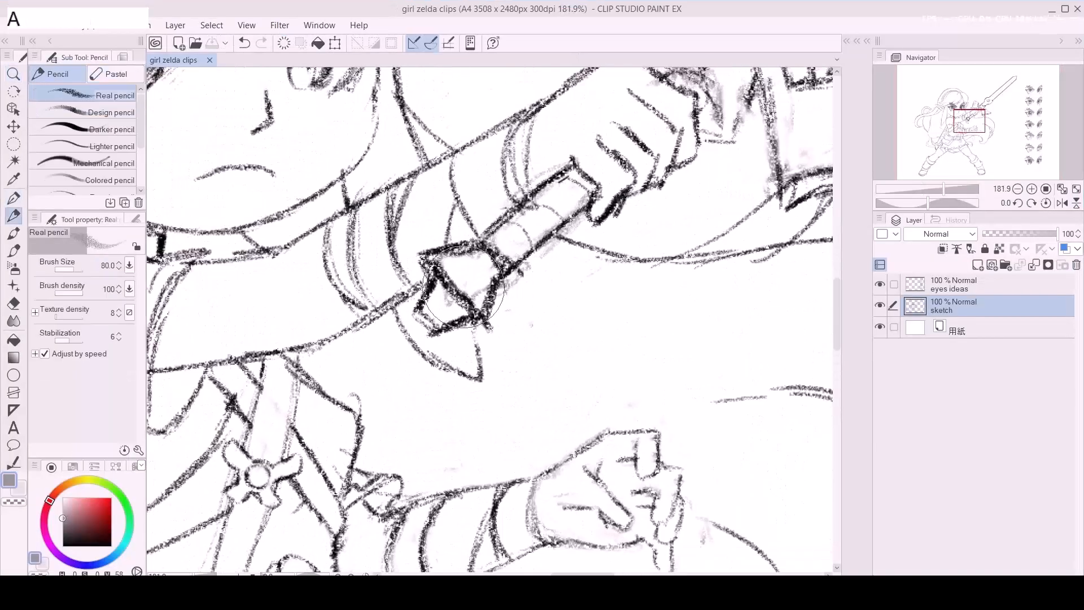
key("a")
key("a")
key("a")
key("a")
key("a")
key("a")
key("a")
key("a")
key("a")
key("a")
left_click(426, 261)
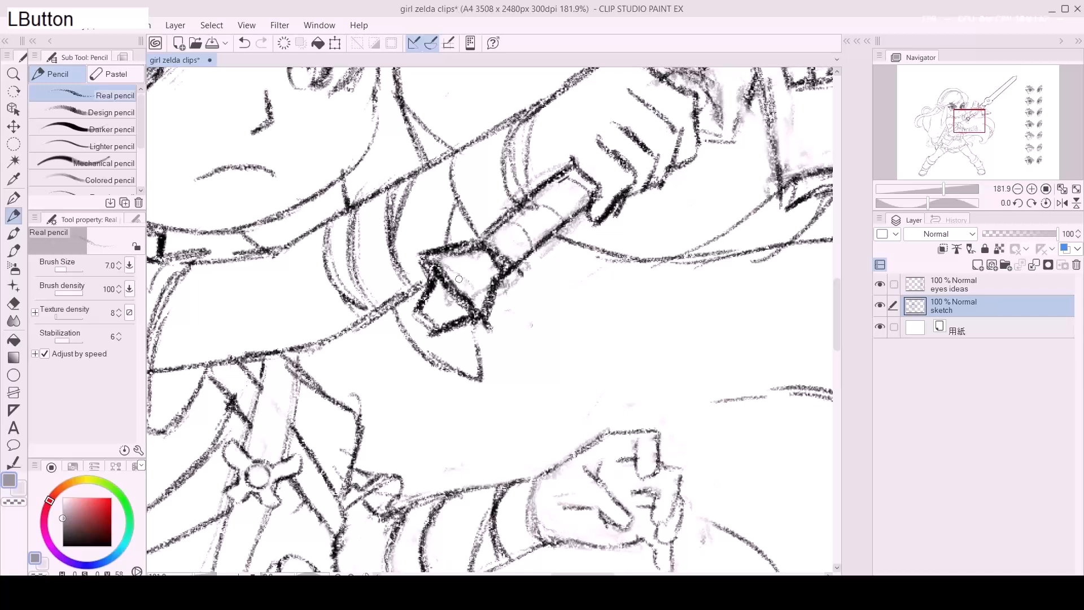
key("ctrl+z")
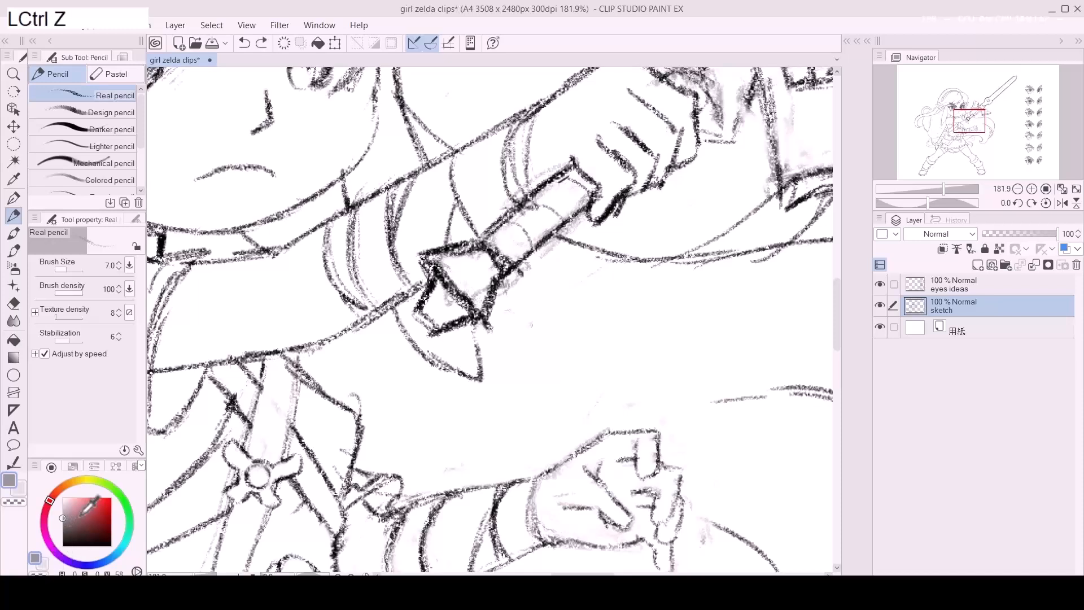
left_click(63, 545)
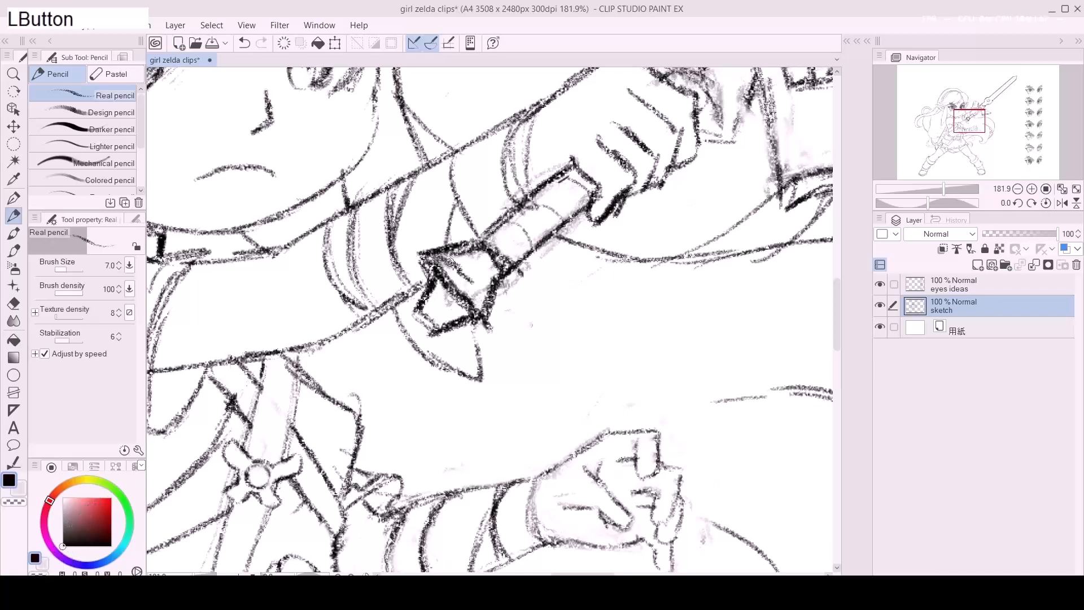
Redraw the sword's pommel with curved contours and a round end cap, and erase its old inner lines.
left_click_drag(441, 326, 423, 255)
left_click(460, 320)
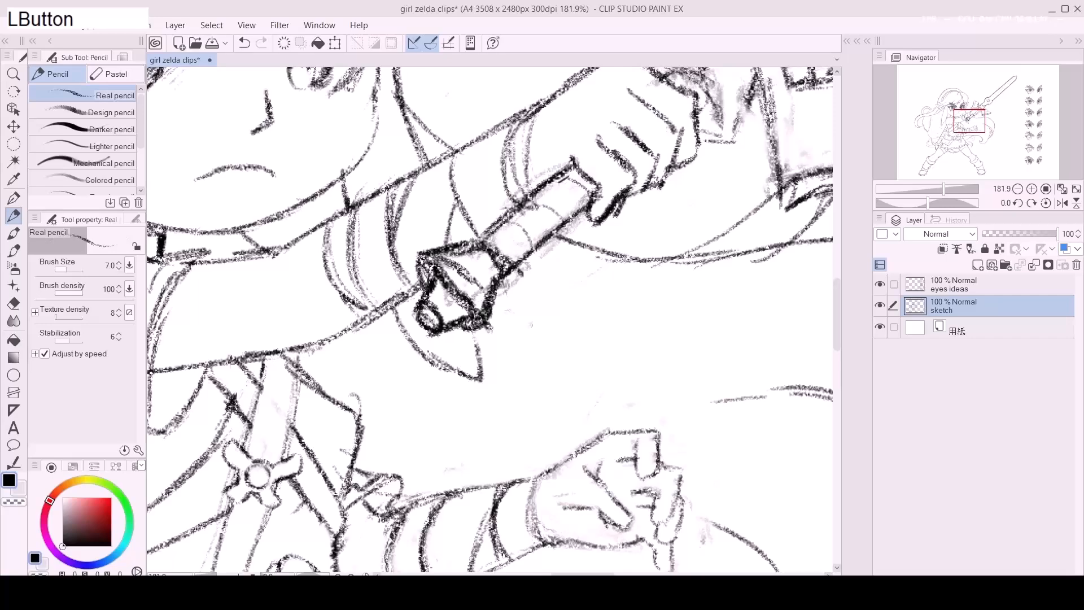
mouse_move(466, 297)
left_mouse_down()
mouse_move(434, 265)
mouse_move(481, 313)
mouse_move(443, 307)
mouse_move(432, 319)
left_mouse_up()
key("a")
mouse_move(444, 302)
left_mouse_down()
mouse_move(469, 284)
mouse_move(483, 316)
mouse_move(481, 306)
mouse_move(499, 315)
mouse_move(506, 282)
left_mouse_up()
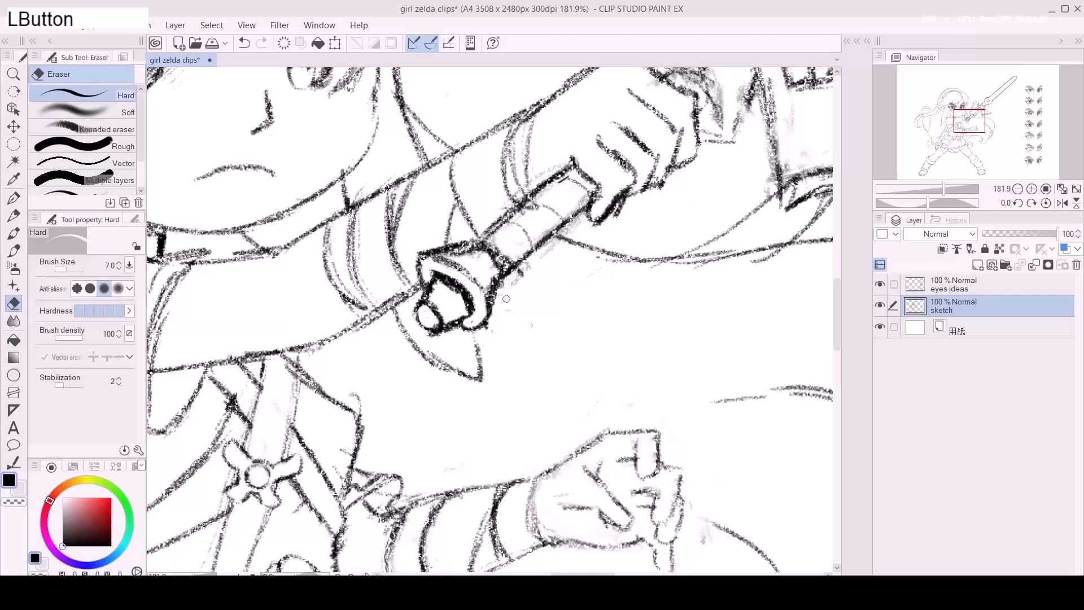
Thicken the pommel's outer contour with the pencil and clean its edges and inner gaps with the Hard eraser.
key("p")
mouse_move(420, 257)
left_mouse_down()
mouse_move(474, 243)
mouse_move(499, 265)
mouse_move(490, 304)
mouse_move(480, 276)
mouse_move(471, 313)
mouse_move(451, 330)
mouse_move(488, 318)
left_mouse_up()
mouse_move(427, 291)
left_mouse_down()
mouse_move(424, 253)
mouse_move(469, 279)
mouse_move(424, 285)
left_mouse_up()
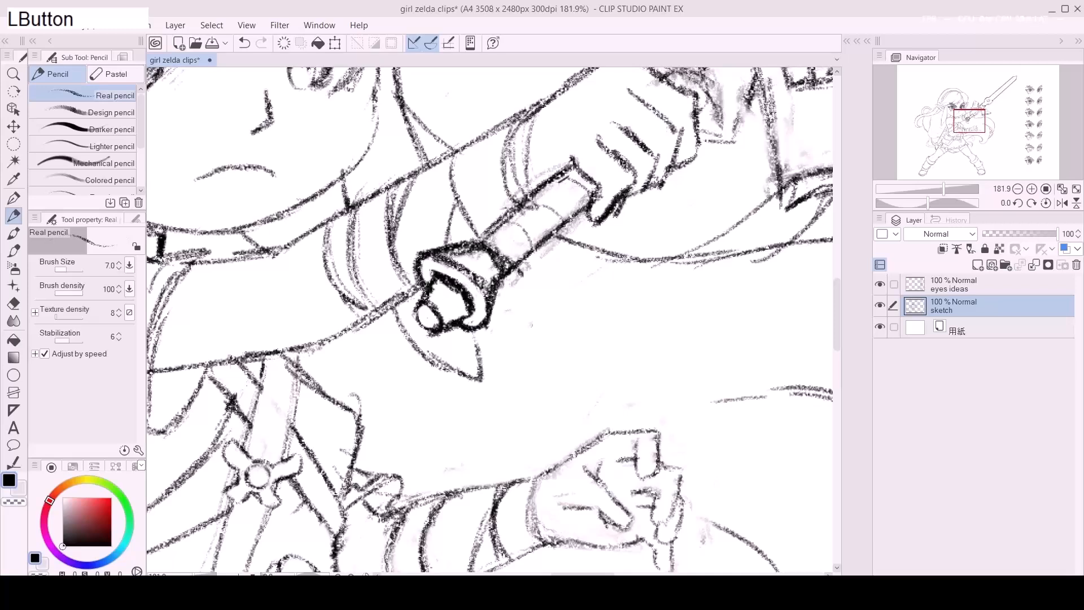
key("e")
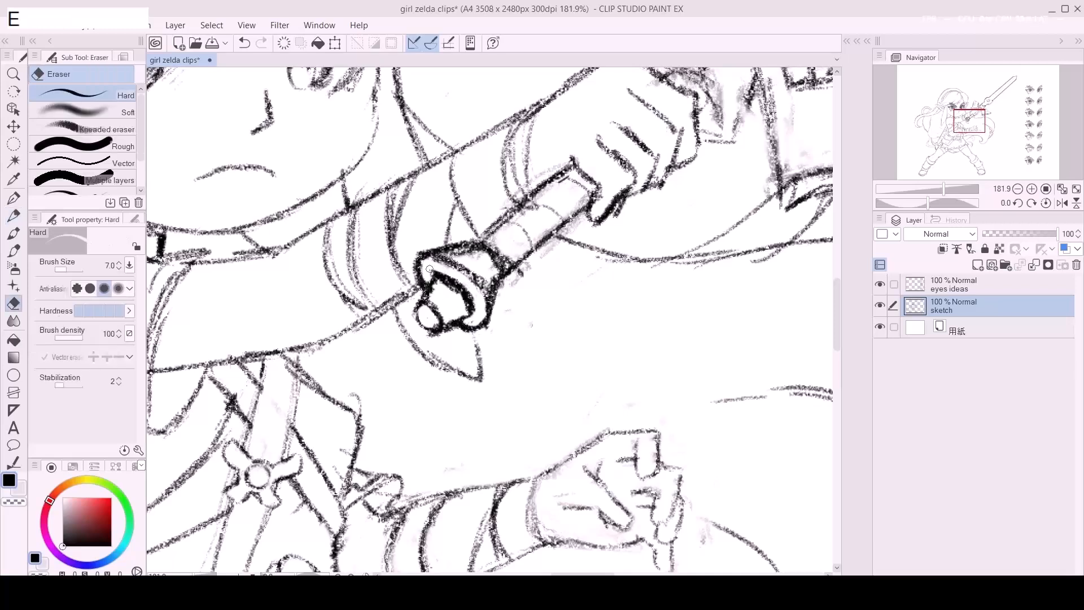
left_click_drag(453, 290, 452, 289)
left_click_drag(427, 279, 429, 289)
left_click_drag(471, 321, 458, 333)
left_click_drag(456, 333, 486, 317)
Erase stray marks alongside the sword's grip.
key("space")
mouse_move(501, 273)
left_mouse_down()
mouse_move(488, 301)
mouse_move(444, 282)
mouse_move(480, 287)
mouse_move(482, 337)
mouse_move(489, 298)
mouse_move(471, 267)
mouse_move(533, 214)
left_mouse_up()
key("e")
key("e")
left_click_drag(528, 275, 531, 273)
Redraw the rounded collar between the gripping hand and the sword's crossguard, and clean up the lines around it.
key("slash")
left_click_drag(628, 347, 659, 258)
key("space")
key("p")
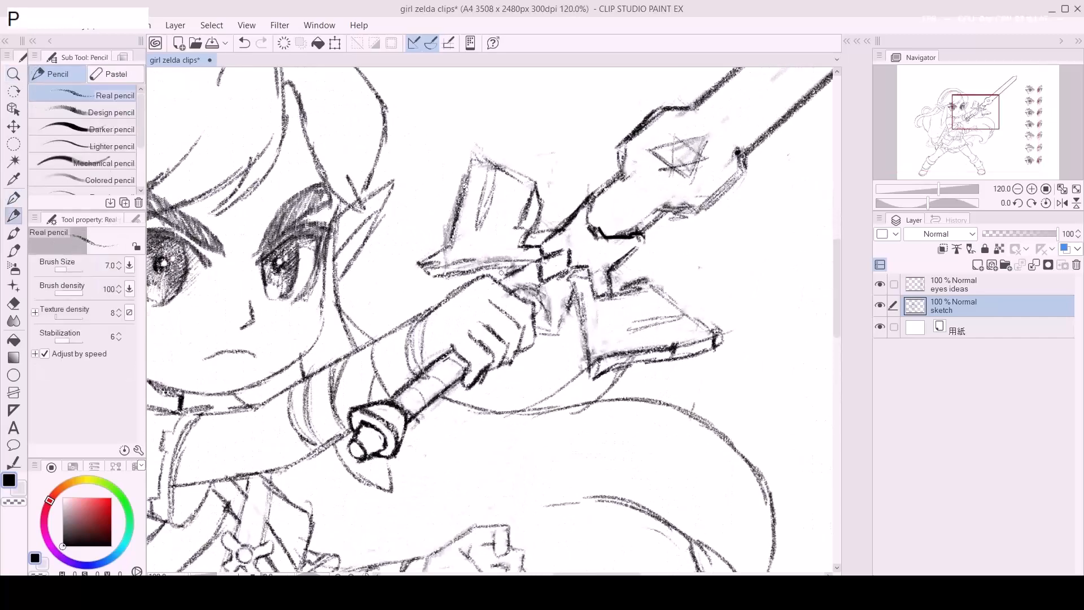
left_click(738, 152)
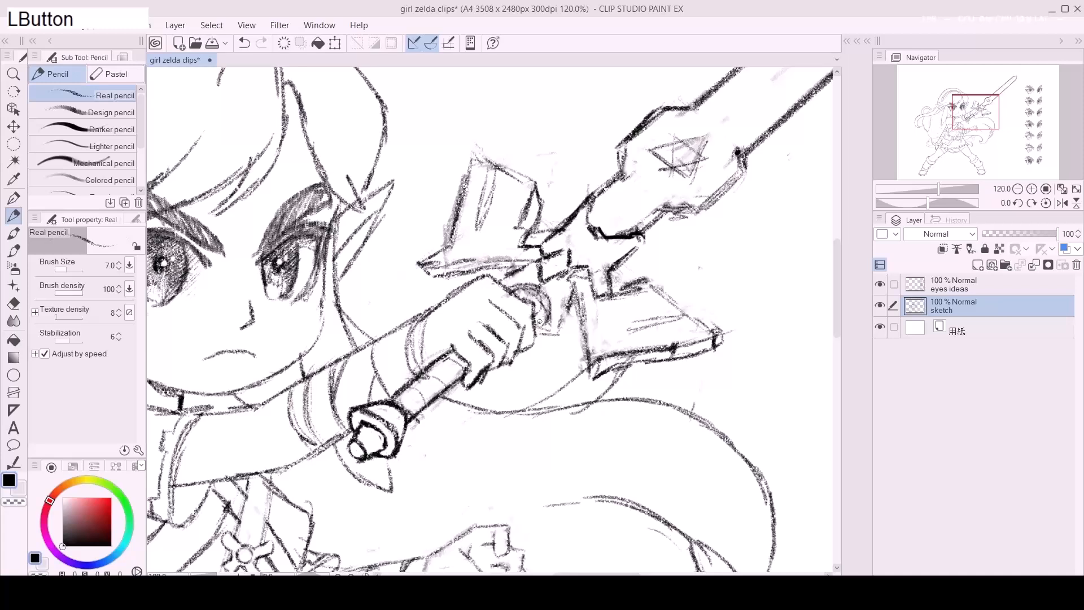
mouse_move(542, 316)
left_mouse_down()
mouse_move(511, 292)
mouse_move(536, 301)
mouse_move(526, 293)
mouse_move(536, 330)
left_mouse_up()
key("e")
key("e")
key("p")
mouse_move(491, 281)
left_mouse_down()
mouse_move(528, 254)
mouse_move(492, 278)
mouse_move(527, 264)
mouse_move(554, 332)
left_mouse_up()
key("e")
key("p")
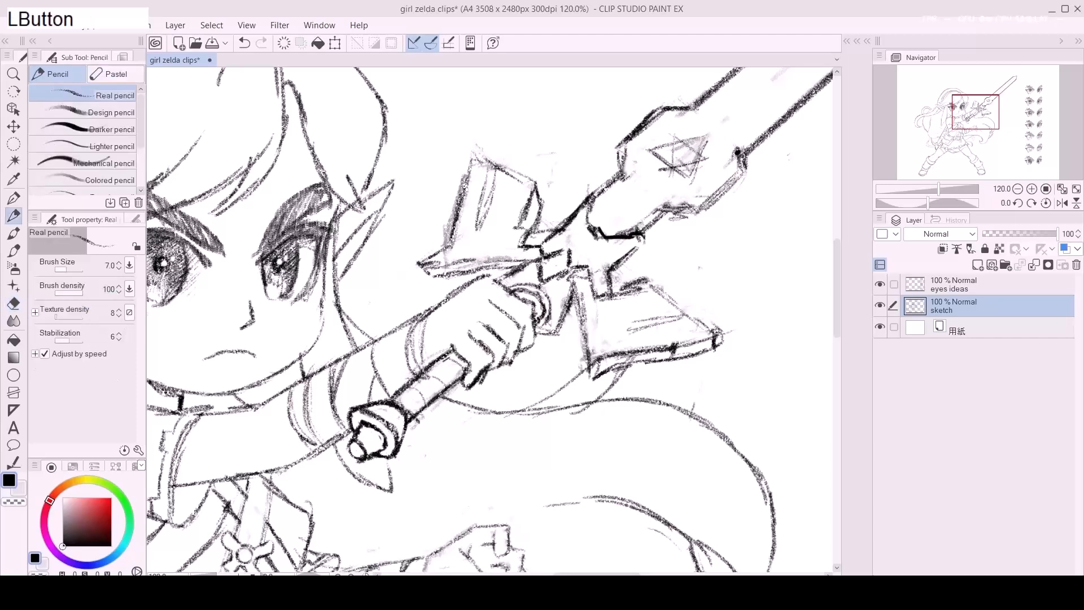
Define the inner edge of the crossguard's lower wing with pencil strokes and erase the excess lines beside it.
left_click_drag(577, 290, 590, 351)
left_click_drag(584, 311, 587, 354)
key("e")
mouse_move(598, 307)
left_mouse_down()
mouse_move(649, 280)
mouse_move(615, 275)
mouse_move(609, 291)
left_mouse_up()
key("e")
Rework the lines where the crossguard's upper wing meets the hilt, drawing the join and erasing the overlap.
key("space")
left_click_drag(542, 224, 544, 298)
key("e")
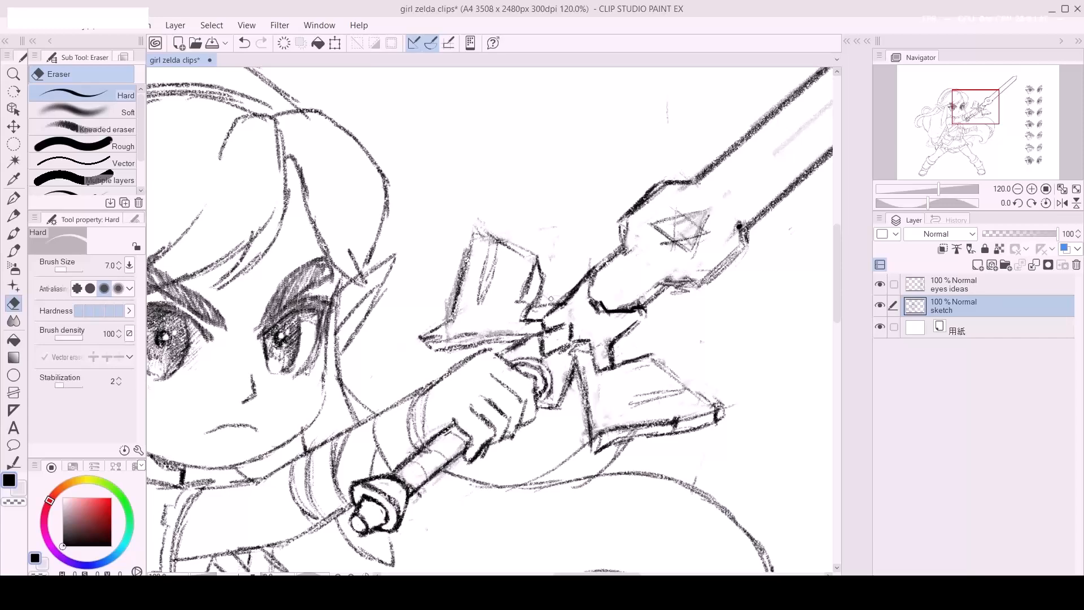
key("p")
left_click_drag(533, 309, 556, 305)
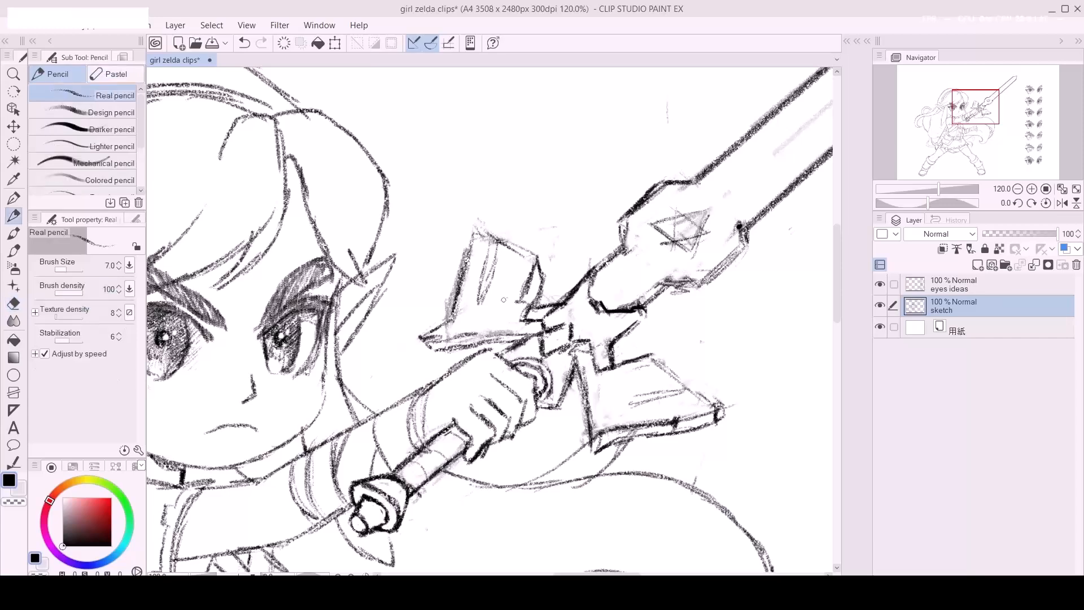
key("e")
mouse_move(534, 313)
left_mouse_down()
mouse_move(535, 317)
mouse_move(505, 321)
mouse_move(532, 264)
mouse_move(500, 323)
mouse_move(551, 325)
mouse_move(522, 324)
left_mouse_up()
Clean up the edges of the crossguard's upper wing with the eraser and save the drawing.
key("p")
key("e")
mouse_move(527, 277)
left_mouse_down()
mouse_move(504, 321)
mouse_move(528, 272)
left_mouse_up()
mouse_move(471, 233)
left_mouse_down()
mouse_move(640, 322)
mouse_move(485, 333)
mouse_move(478, 300)
mouse_move(490, 301)
left_mouse_up()
key("z")
key("ctrl+s")
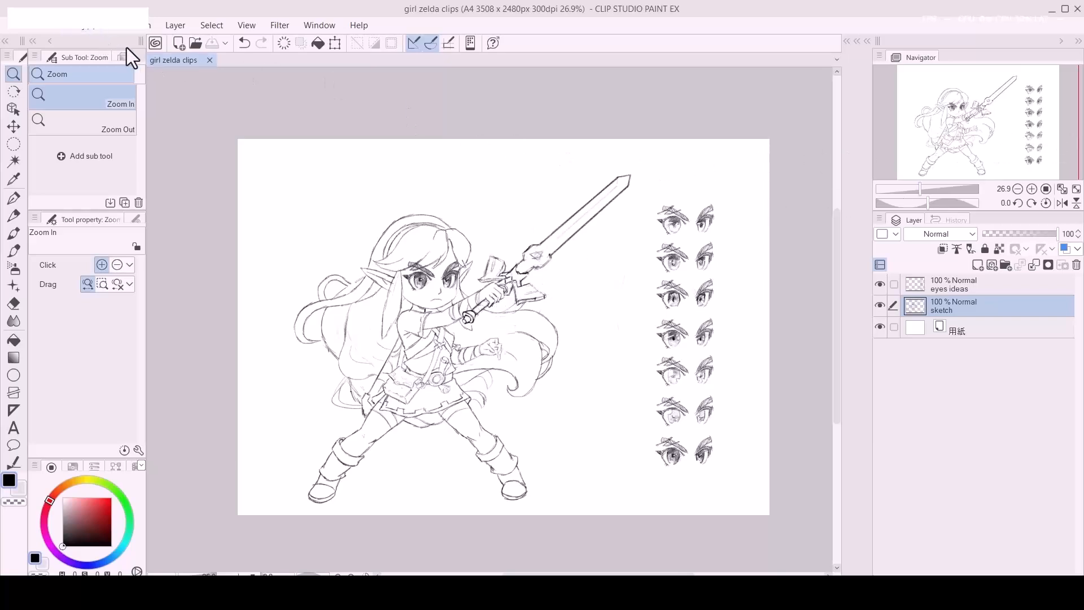
Hide the eyes ideas layer.
left_click(882, 285)
left_click(881, 285)
left_click(880, 285)
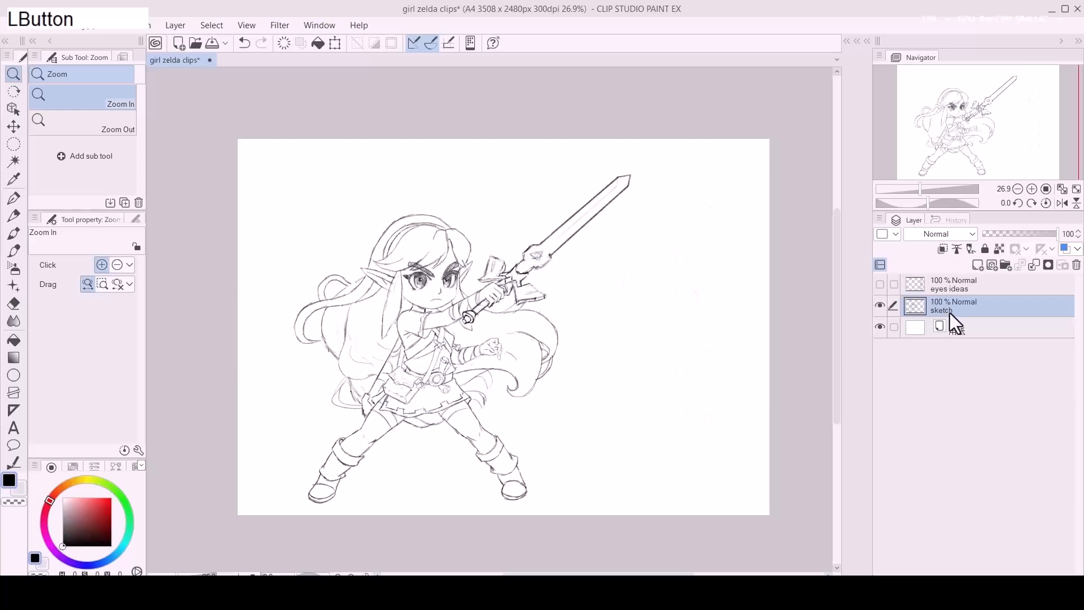
Group the eyes ideas and sketch layers into a folder named "sketch" and collapse it.
left_click(951, 284, "ctrl")
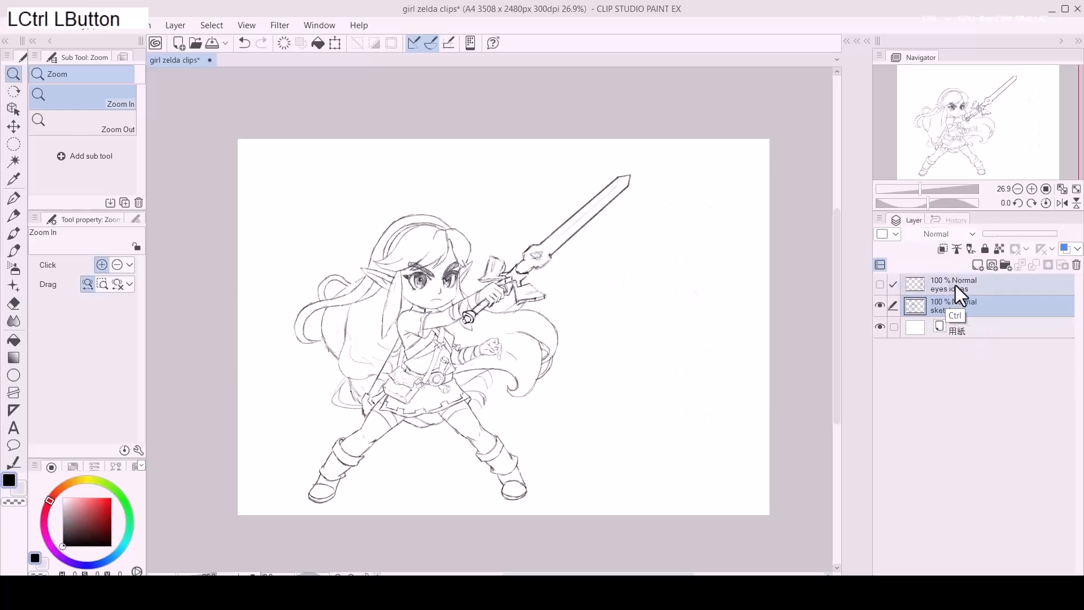
key("ctrl+g")
double_click(949, 287)
type("sketch")
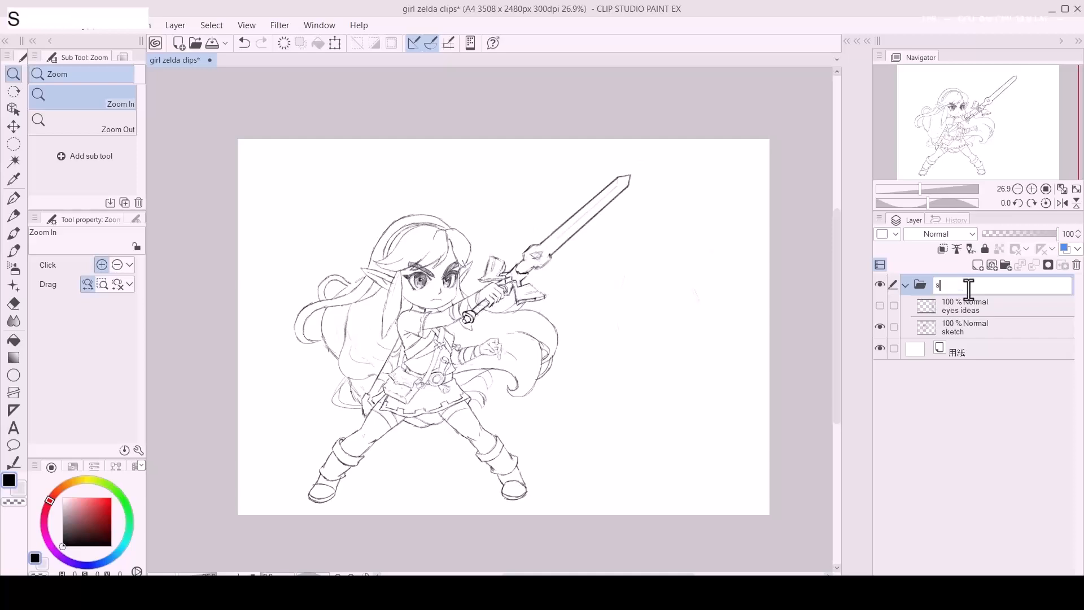
key("Return")
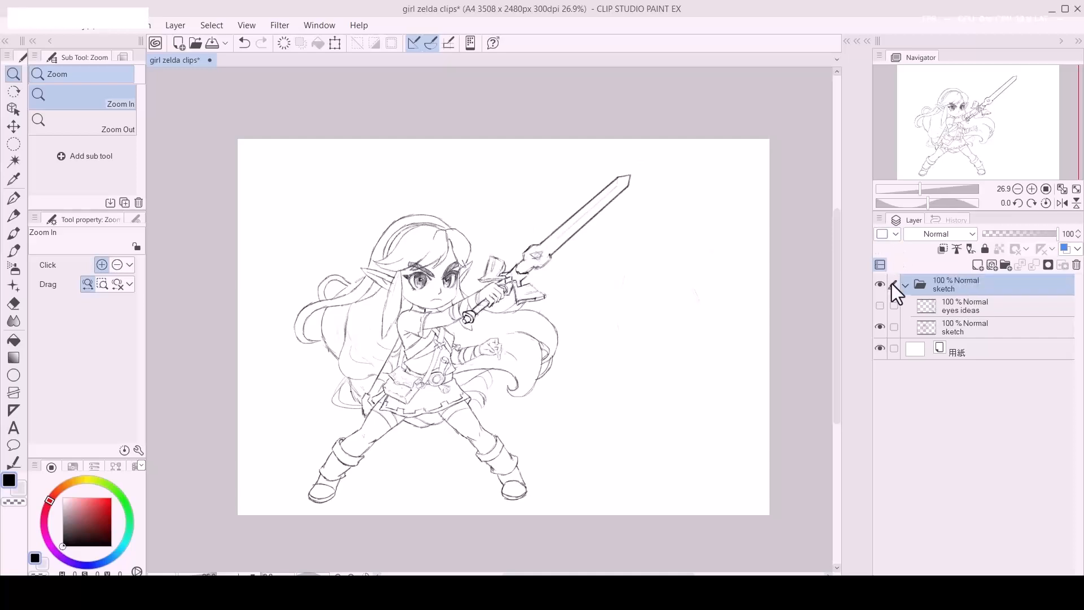
left_click(905, 286)
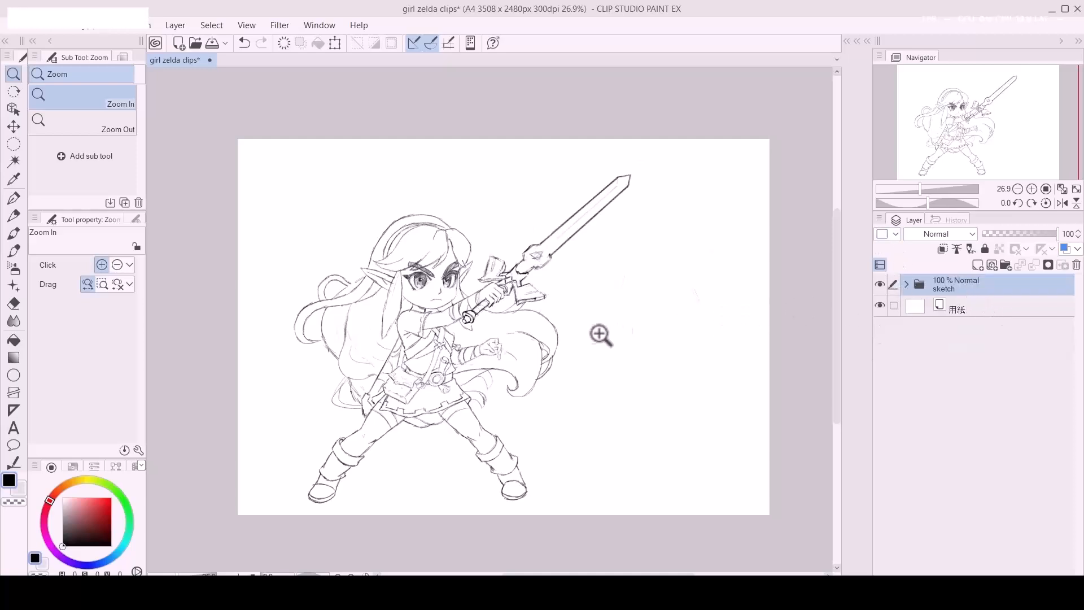
Expand the sketch folder, show the eyes ideas layer, and move the sketch layer's character rightward toward the middle of the canvas.
left_click(905, 285)
left_click(879, 305)
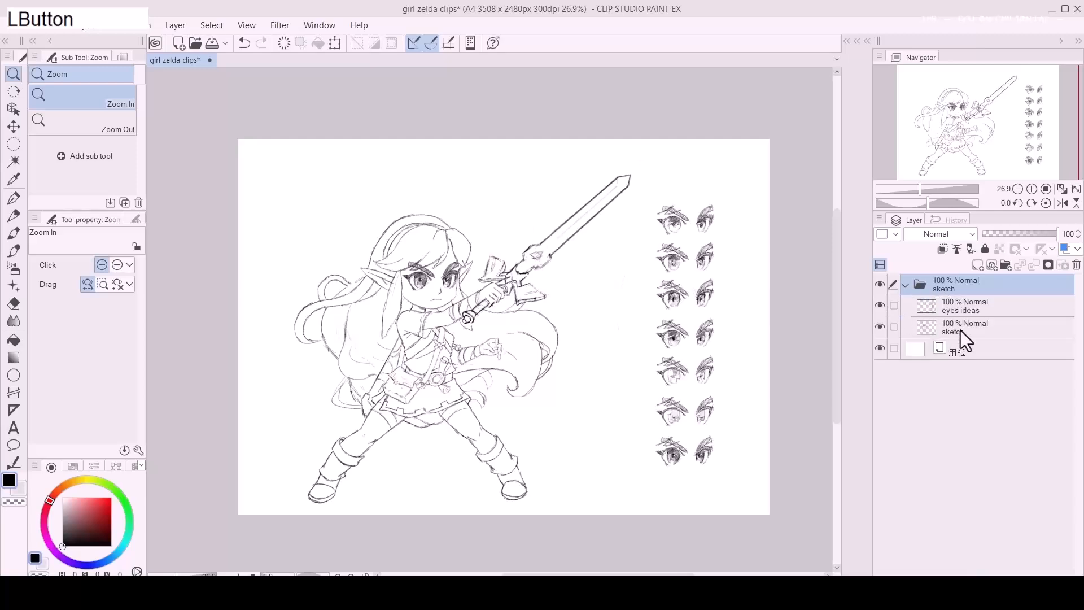
left_click(959, 327)
key("k")
mouse_move(516, 344)
left_mouse_down()
mouse_move(605, 337)
mouse_move(588, 334)
left_mouse_up()
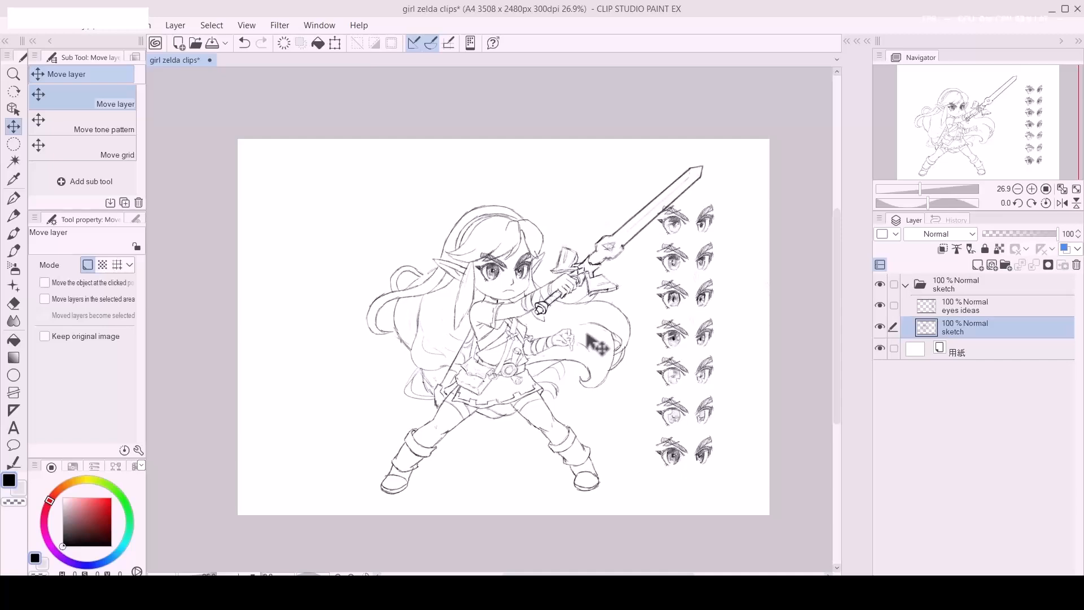
Move the eyes ideas layer slightly right and down, clear of the sword, and hide it inside the collapsed sketch folder.
left_click(884, 307)
left_click(885, 306)
left_click(905, 308)
left_click_drag(674, 320, 708, 348)
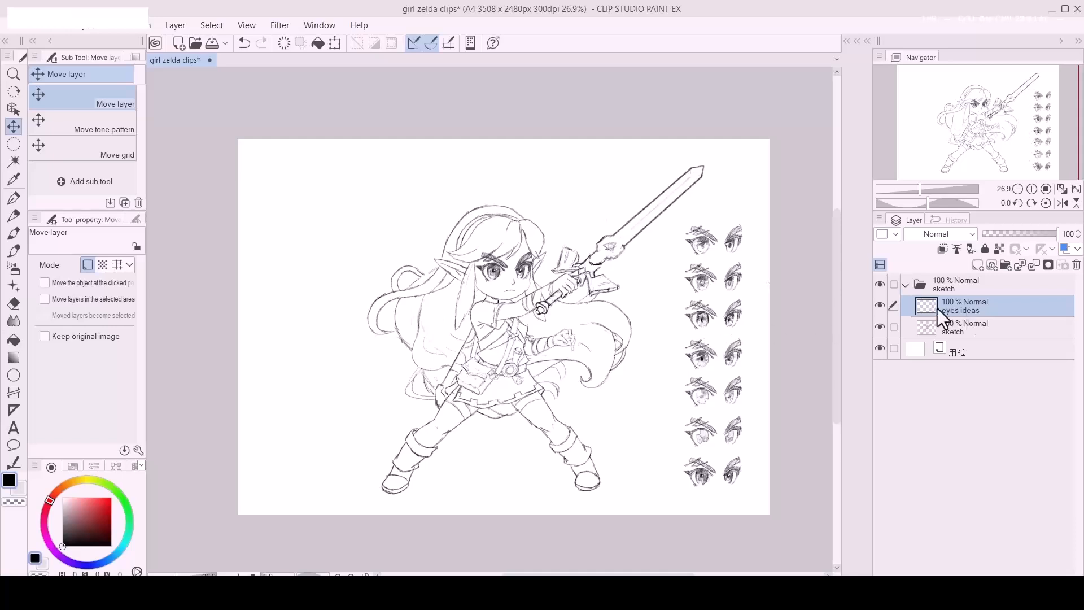
left_click(881, 306)
left_click(905, 286)
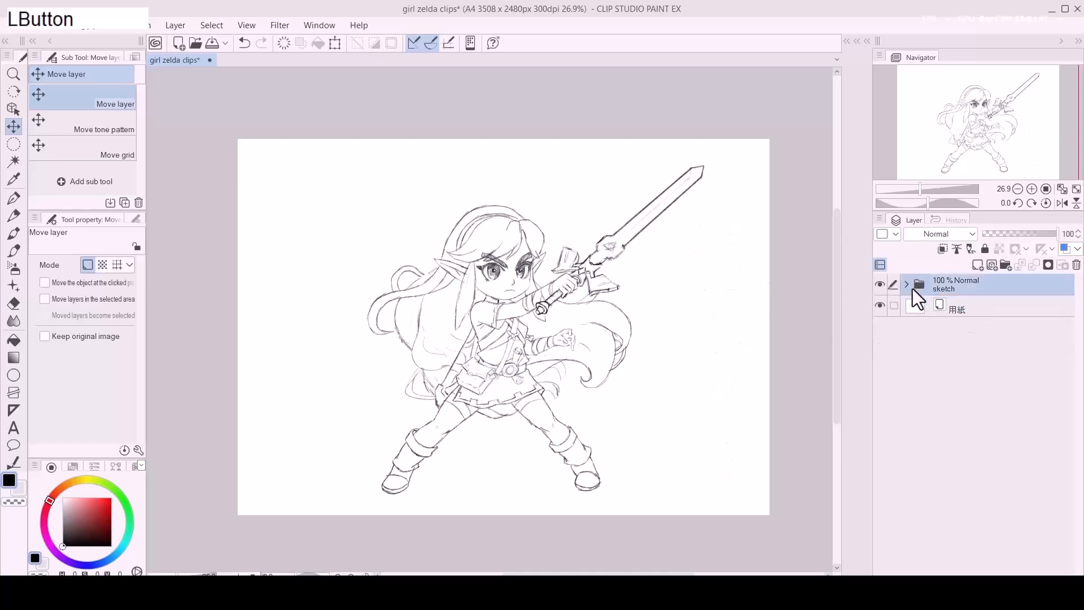
Add a new empty layer above the sketch folder.
left_click(965, 292)
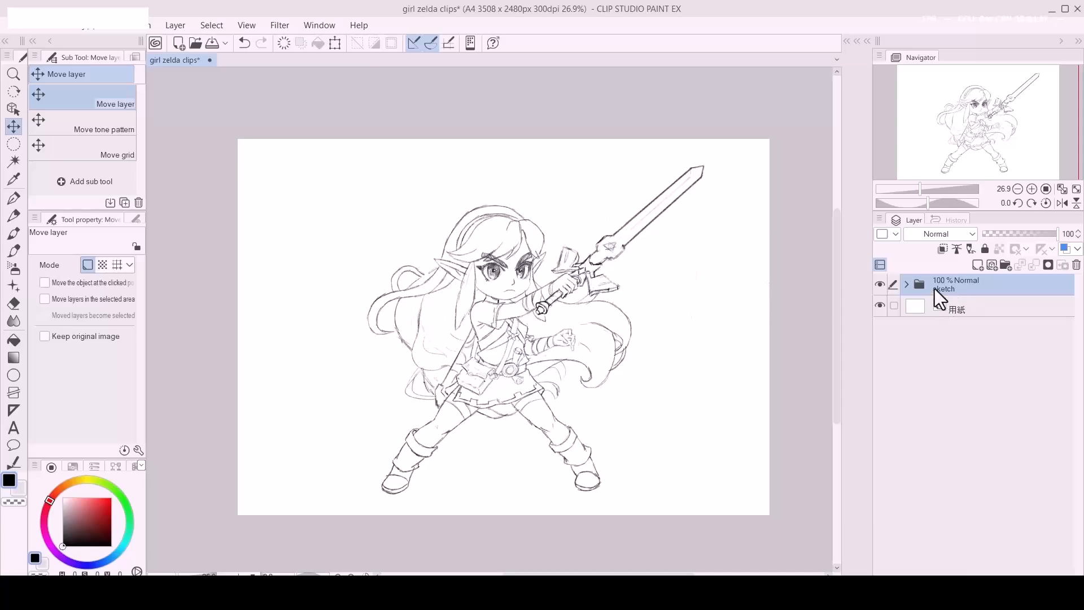
key("ctrl+shift+n")
key("k")
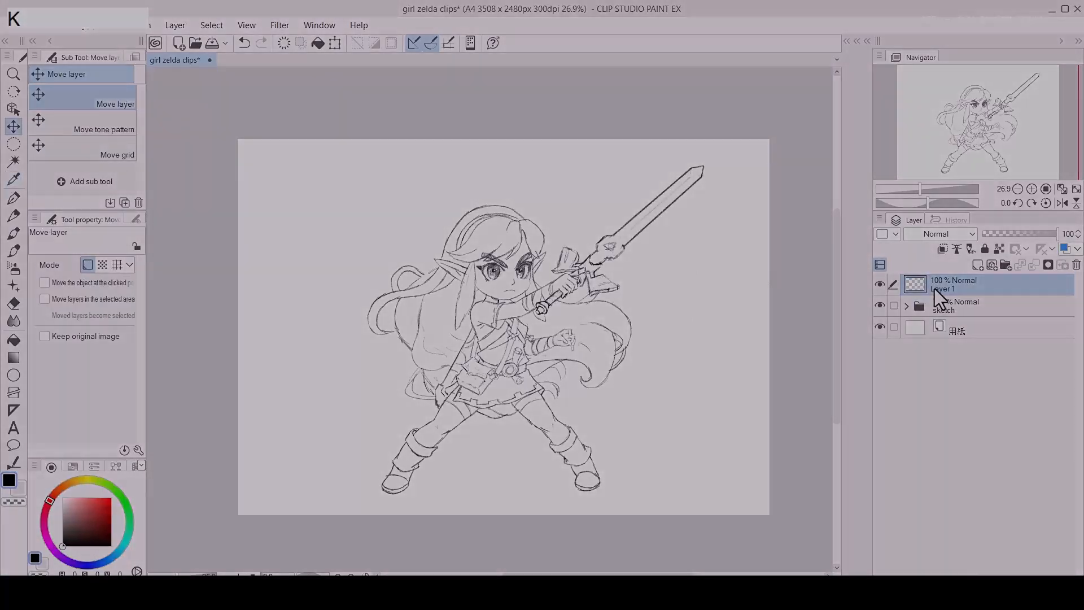